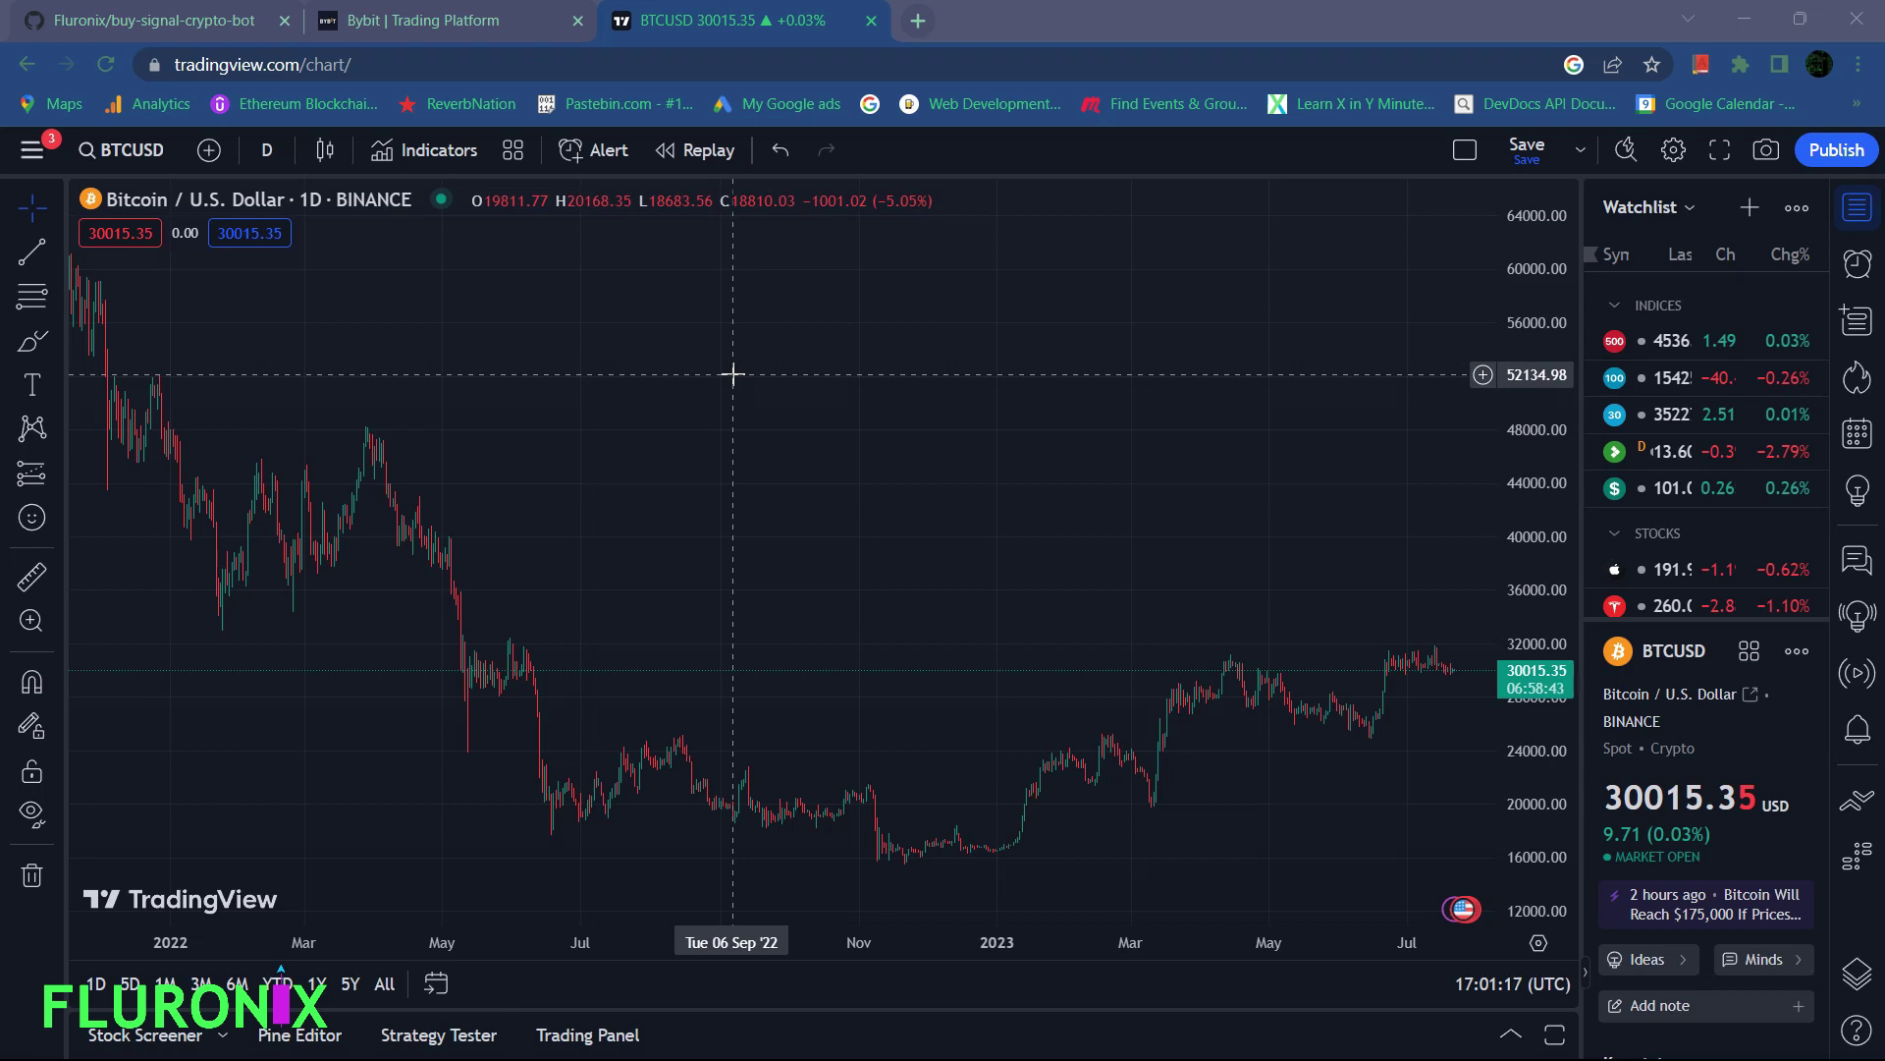
# - Add the Relative Strength Index indicator to the BTCUSD chart
pyautogui.click(434, 152)
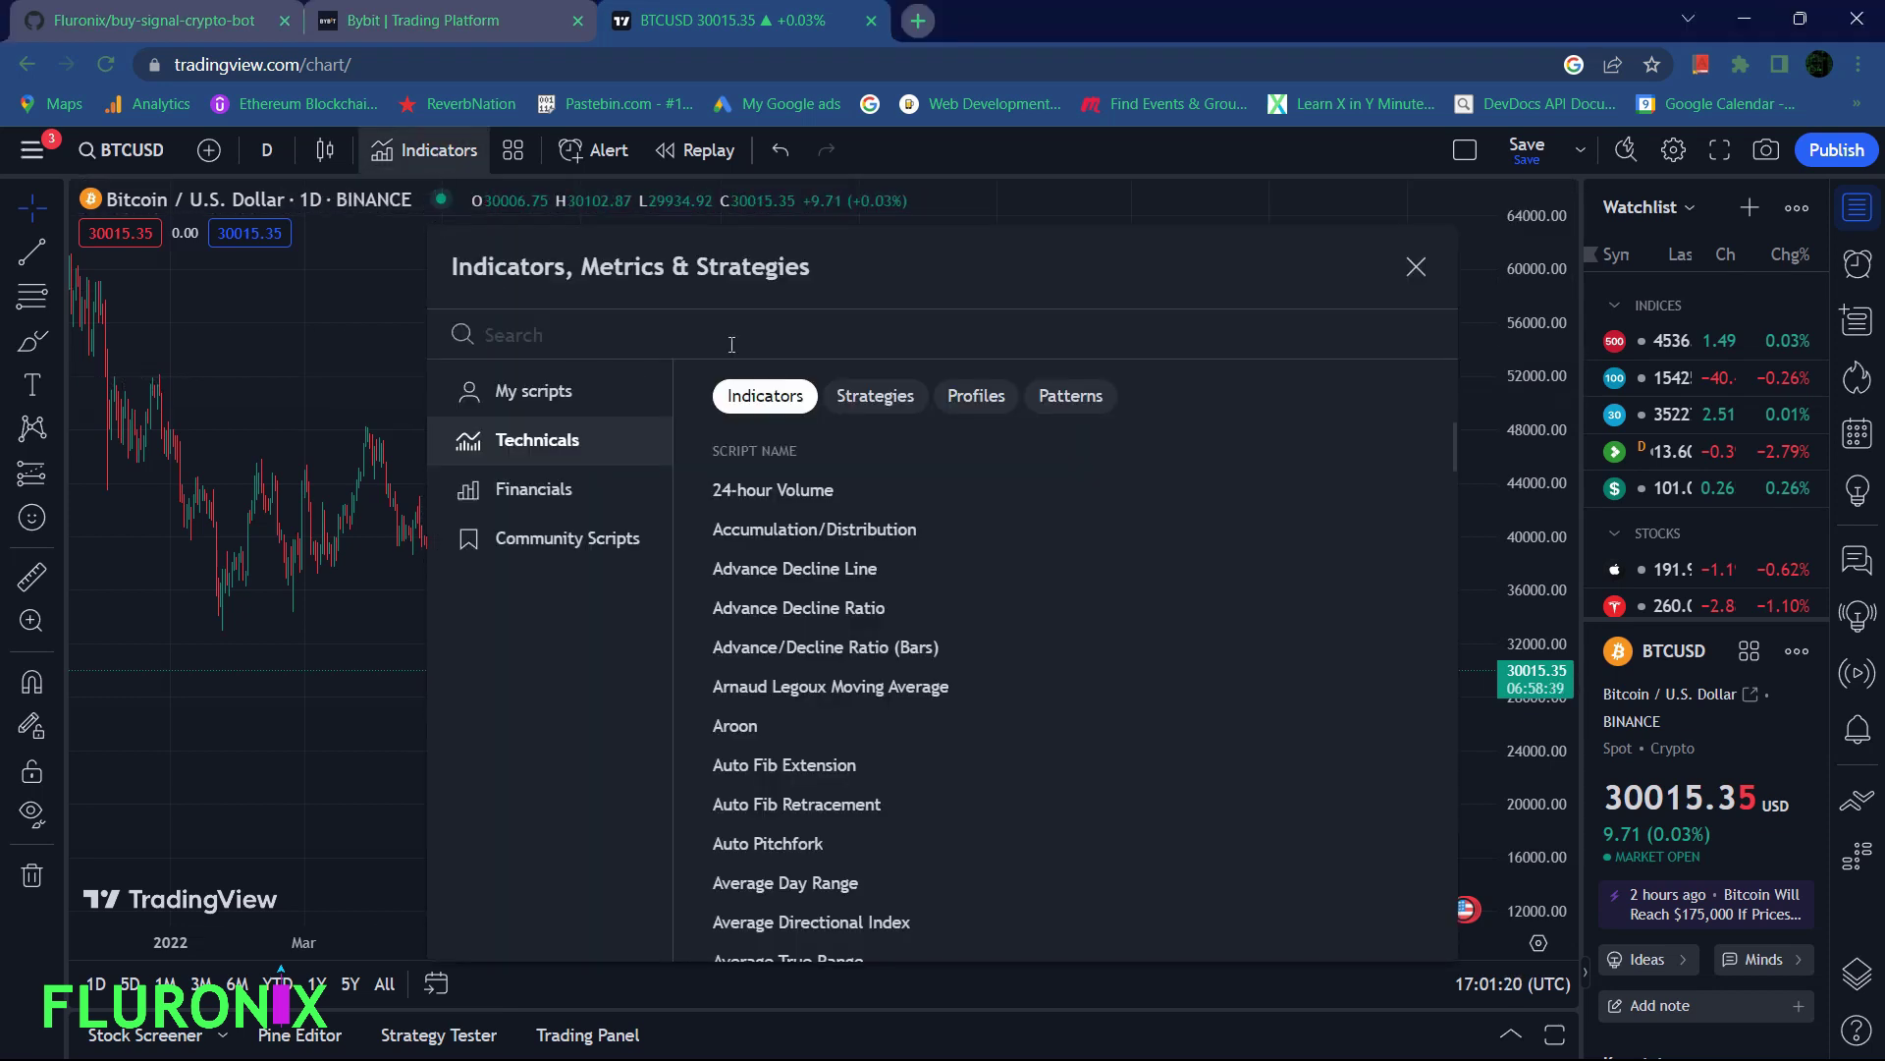
pyautogui.write('rsi')
pyautogui.click(738, 426)
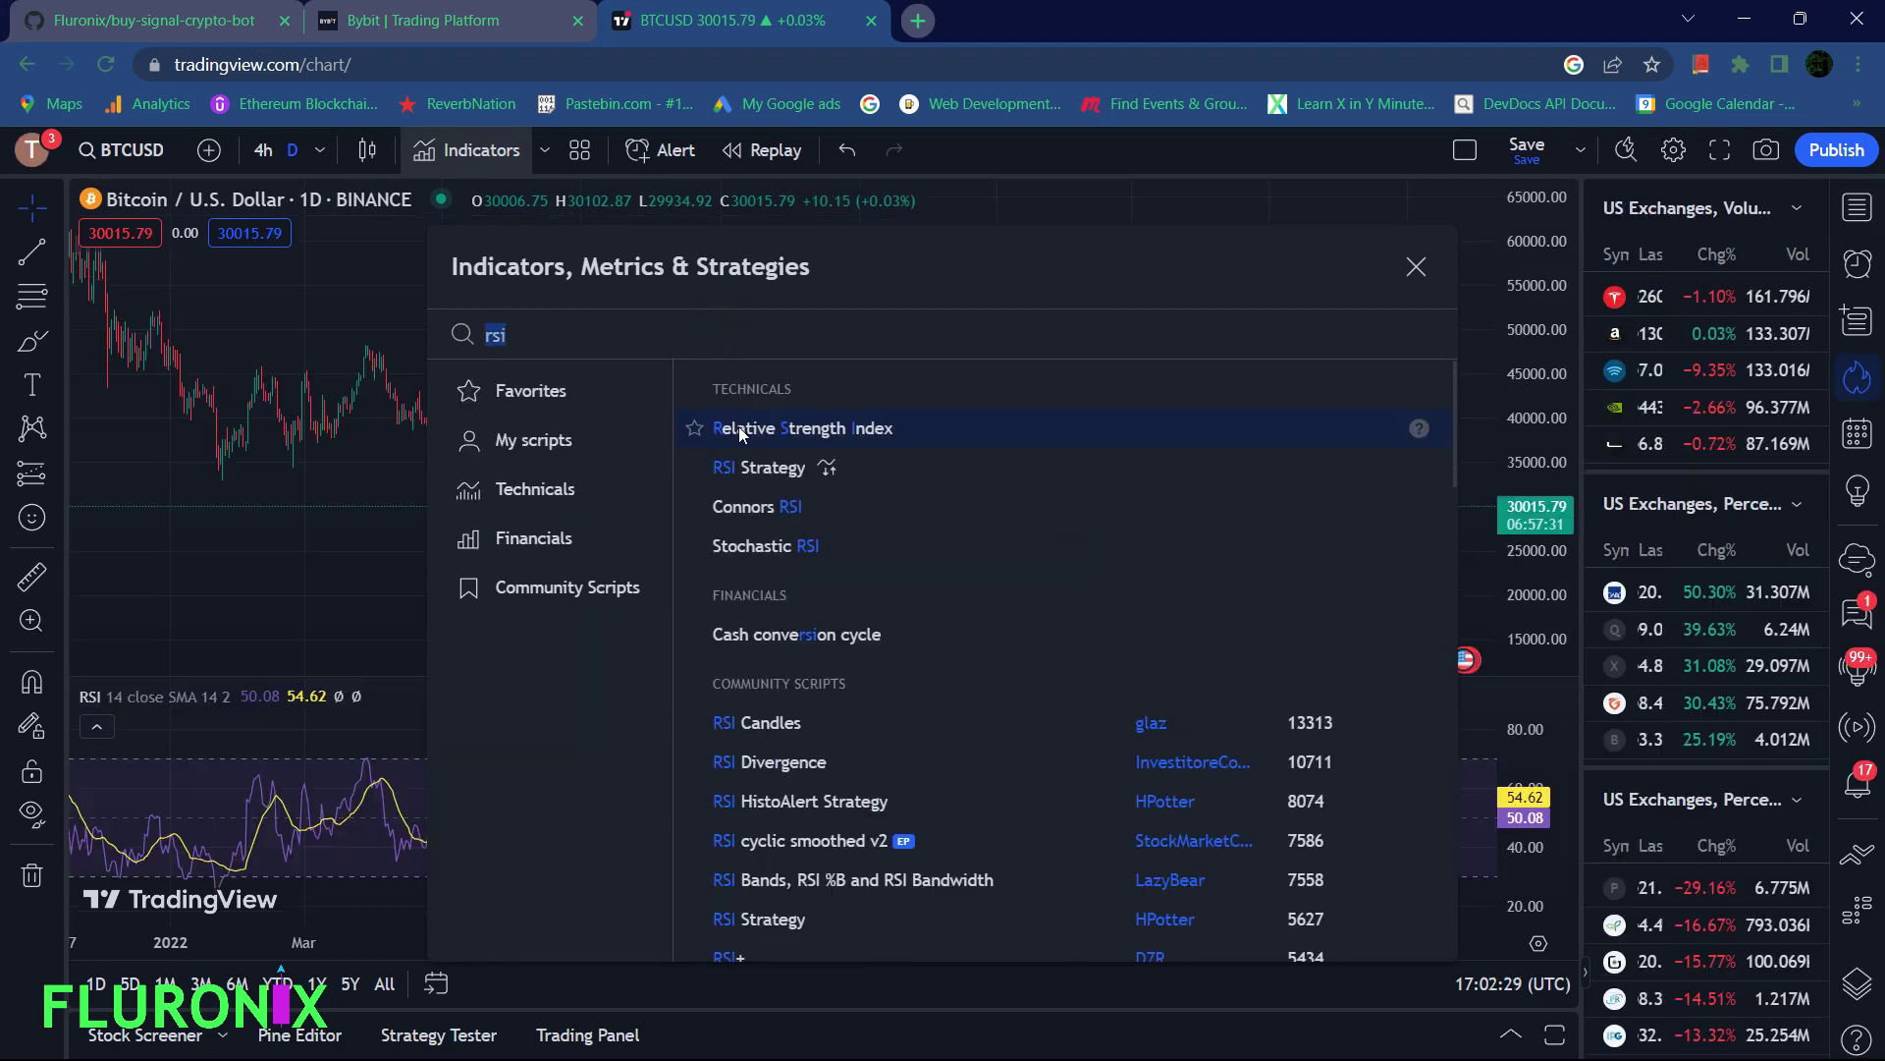
pyautogui.click(1416, 267)
# - Set the RSI to length 8 on the low price and hide its RSI-based MA line
pyautogui.moveTo(250, 700)
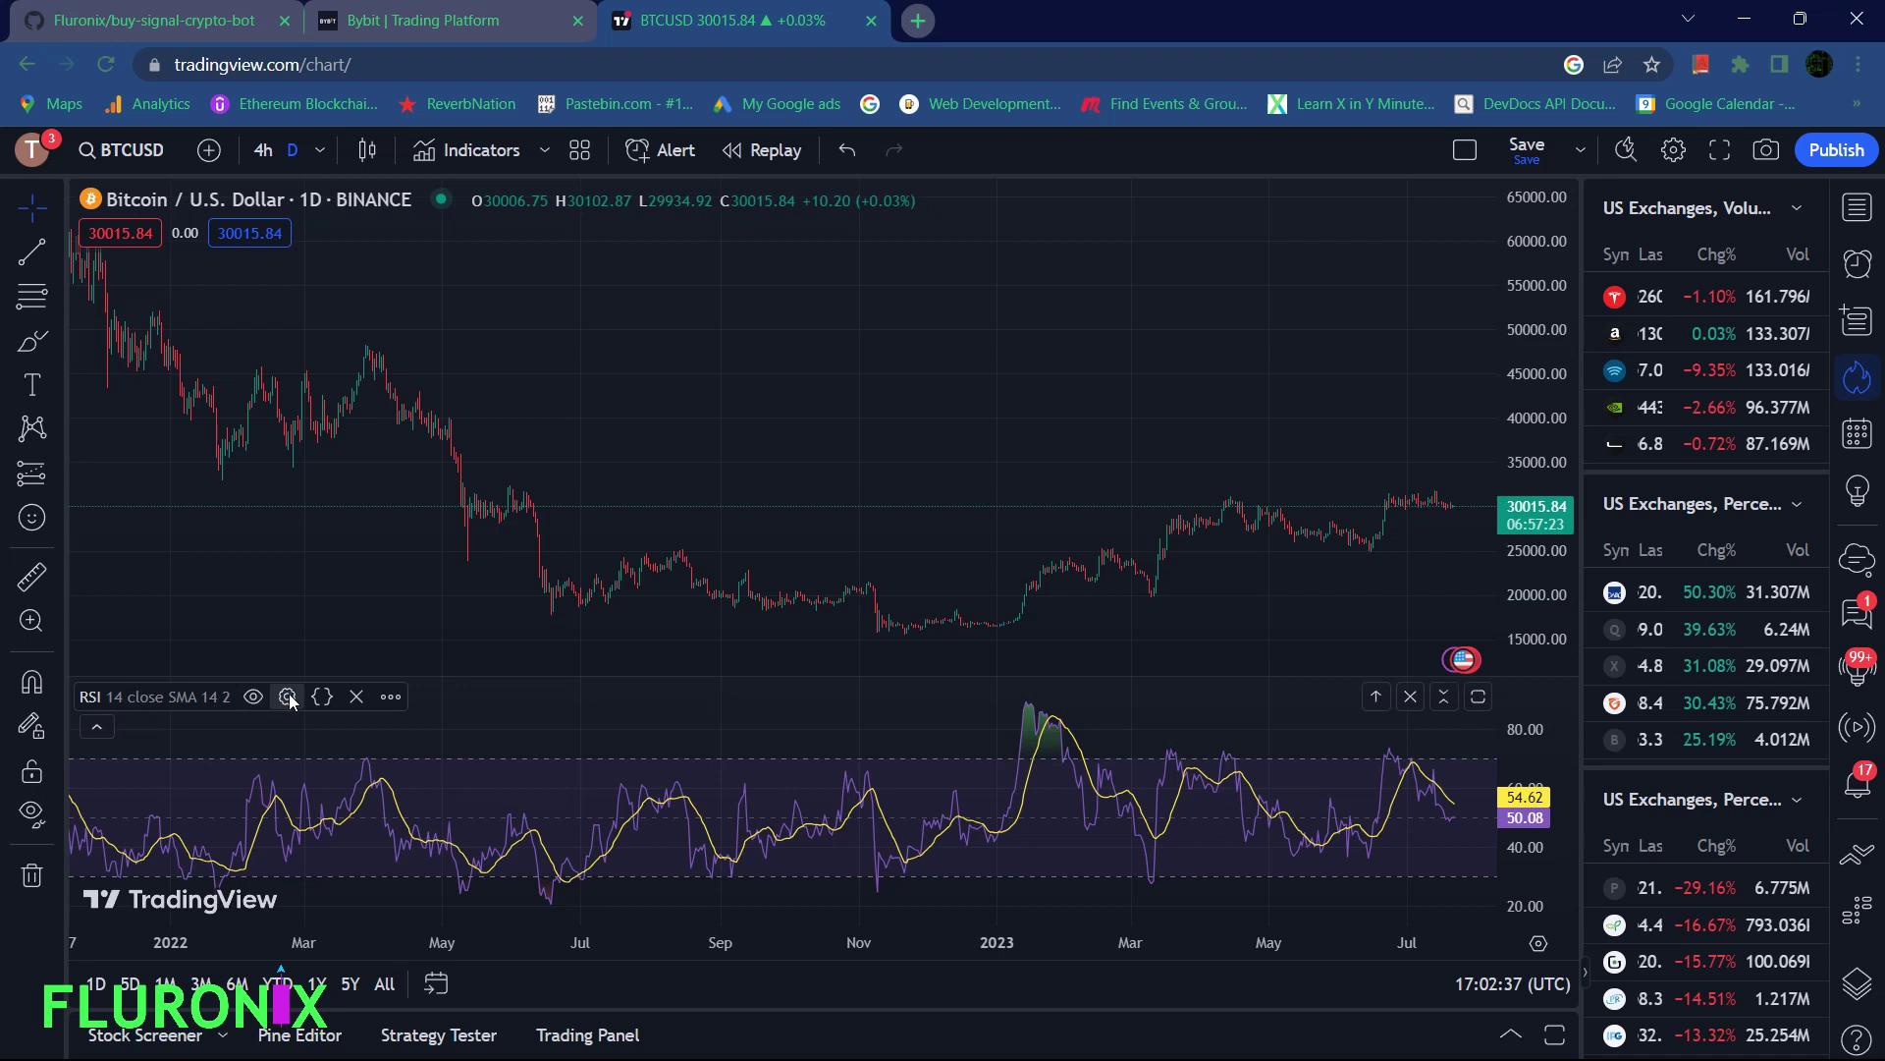
pyautogui.click(288, 697)
pyautogui.click(879, 393)
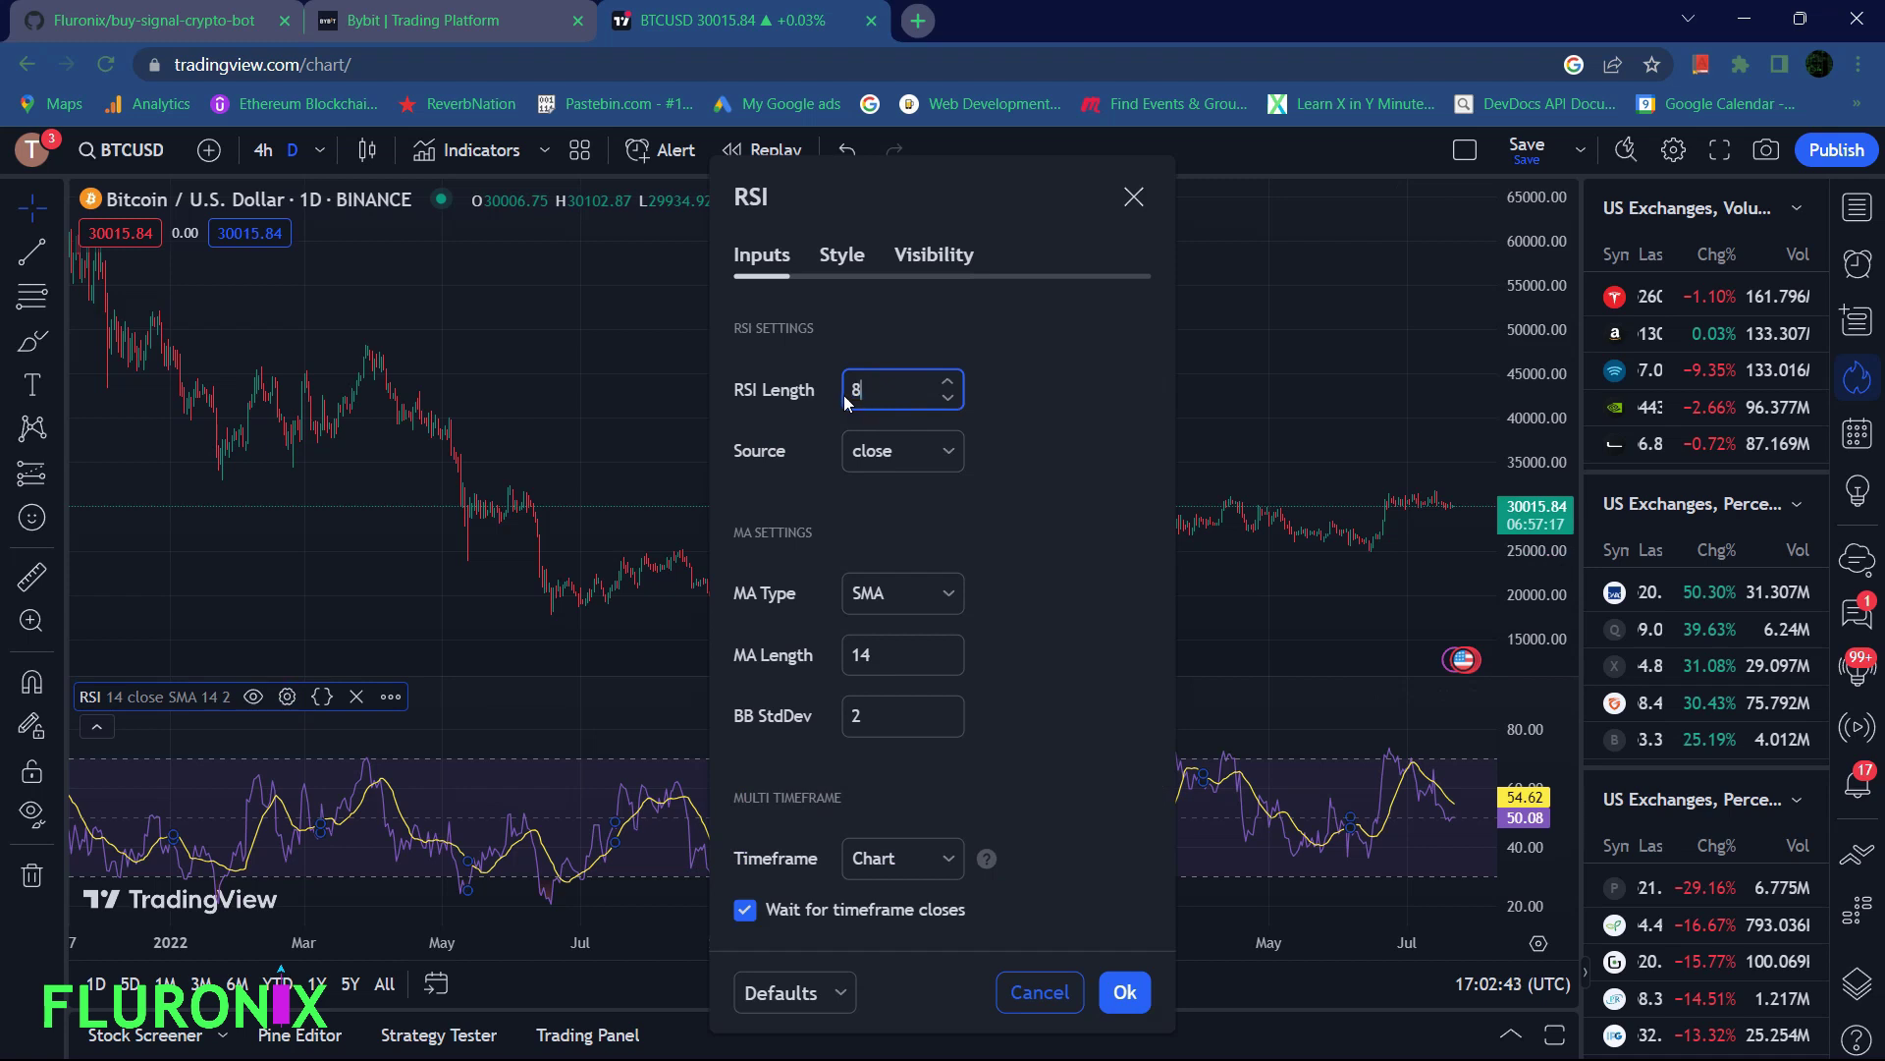
pyautogui.click(919, 453)
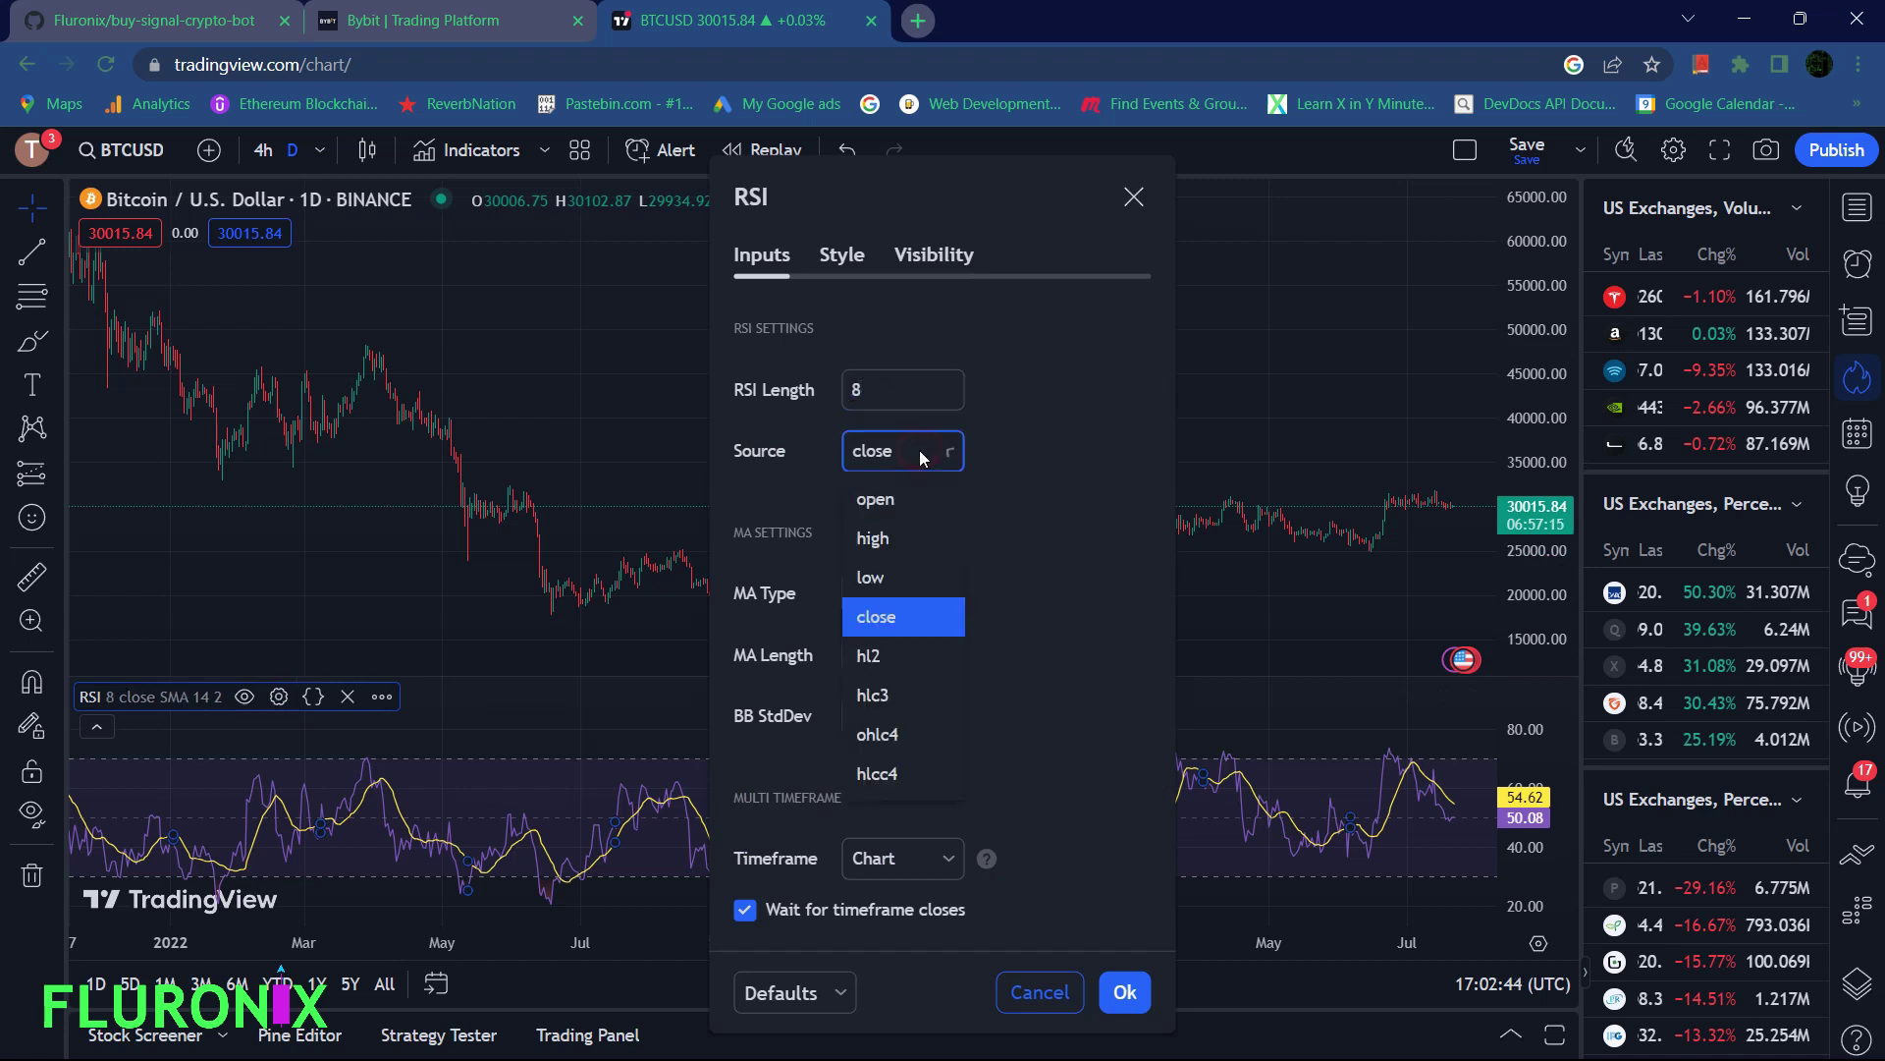
pyautogui.click(876, 582)
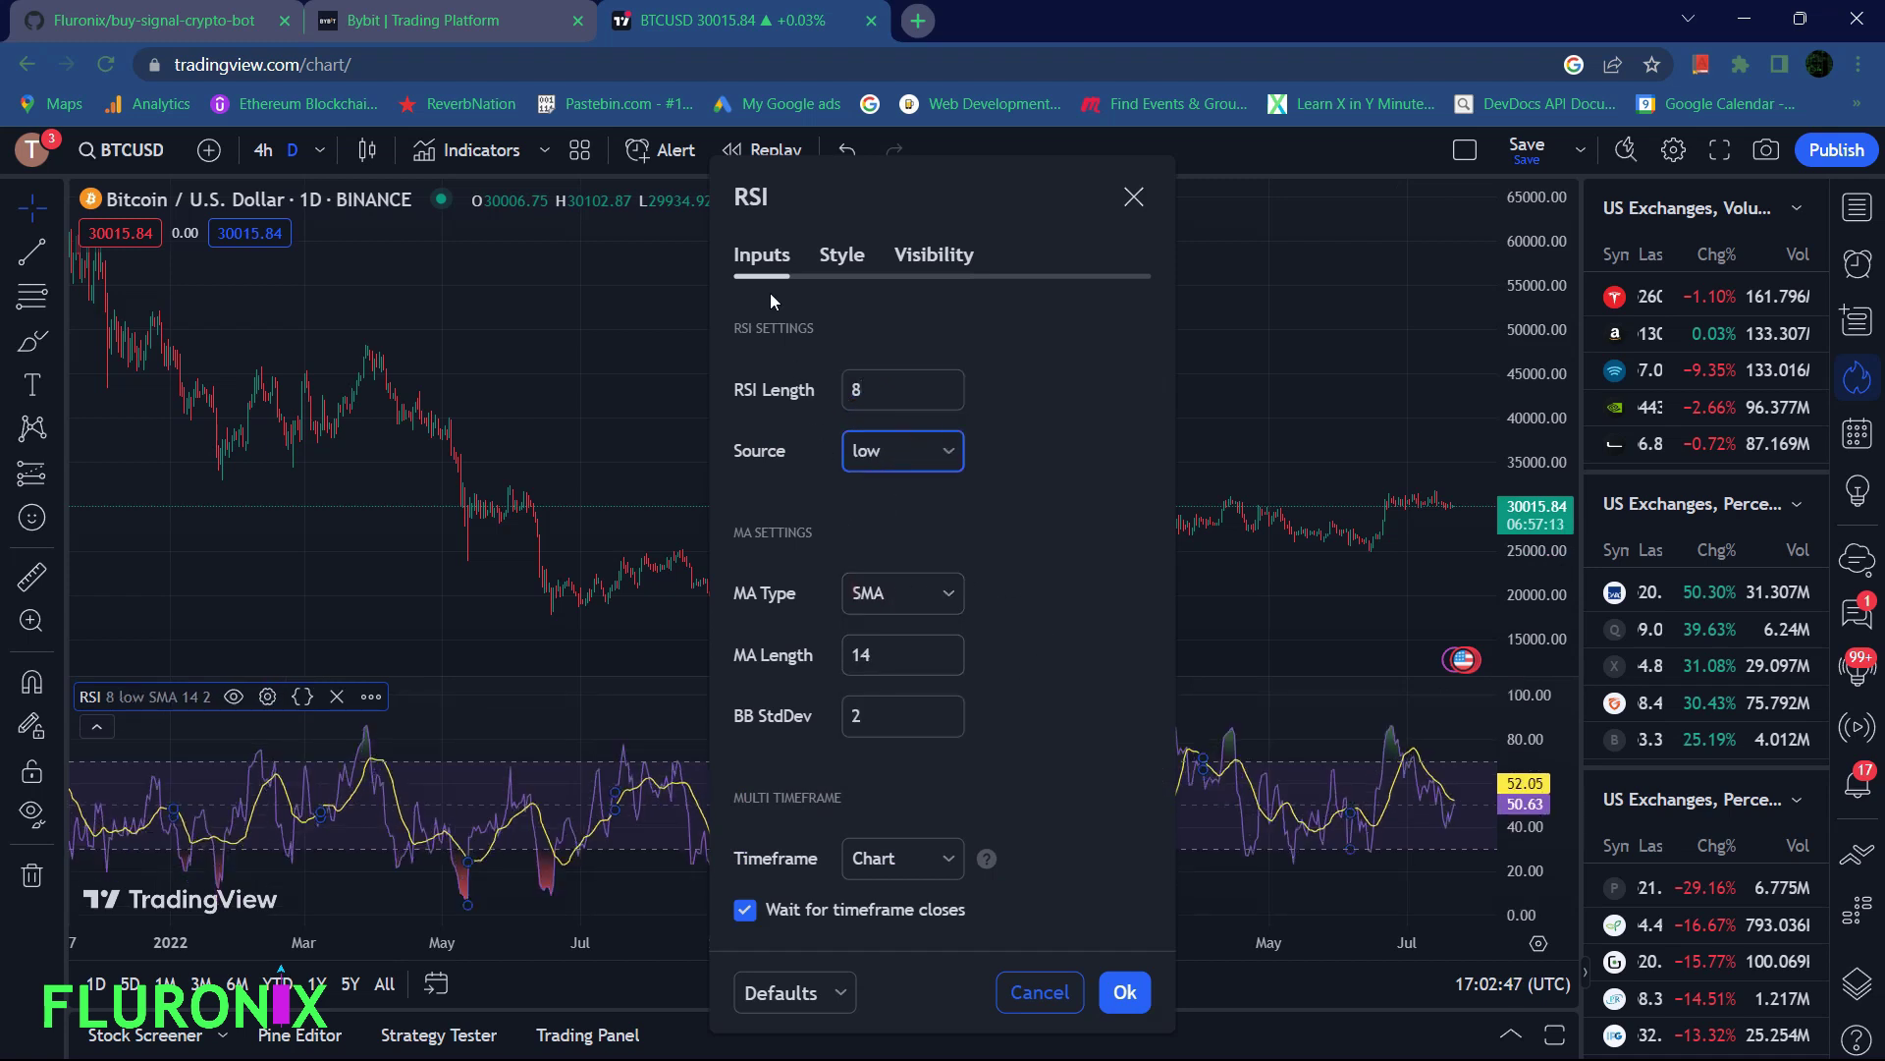
pyautogui.click(842, 255)
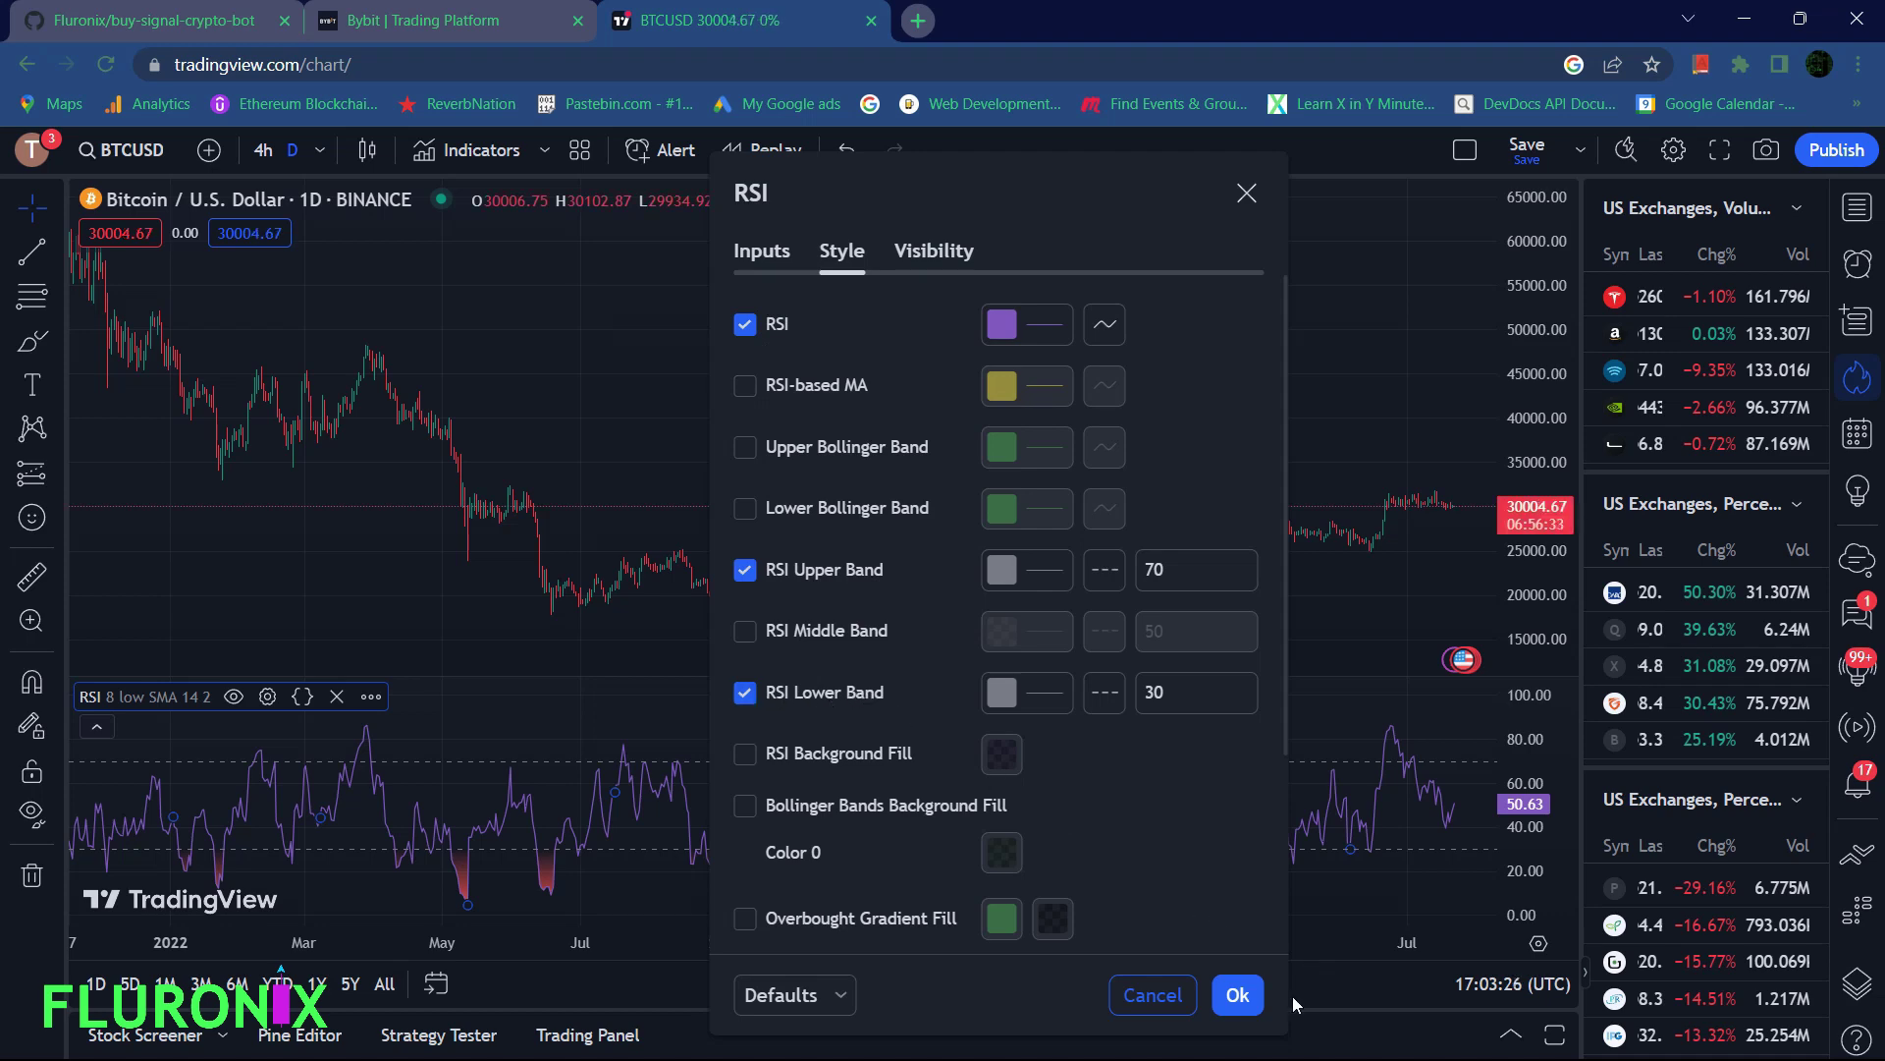
pyautogui.click(1237, 995)
# - Pan and zoom the chart to bring the 2022 price action into view
pyautogui.scroll(3, 806, 364)
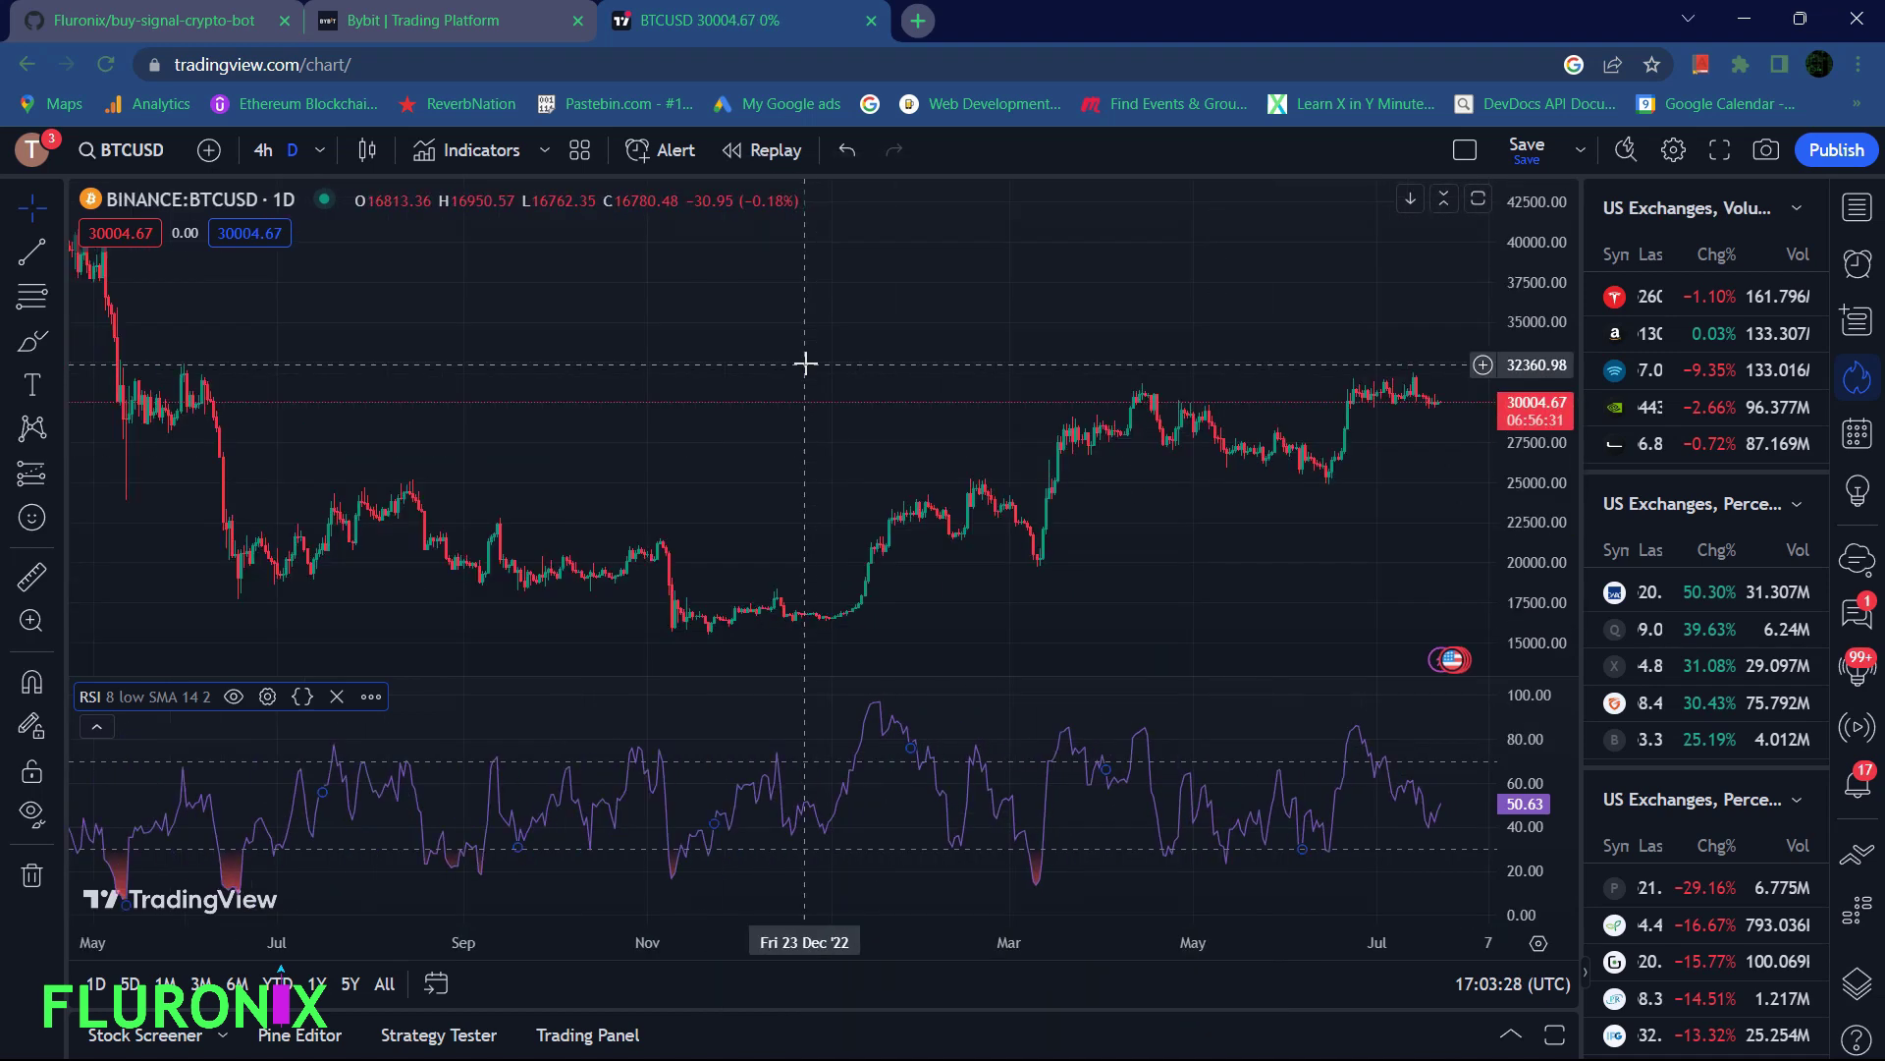
pyautogui.scroll(2, 805, 364)
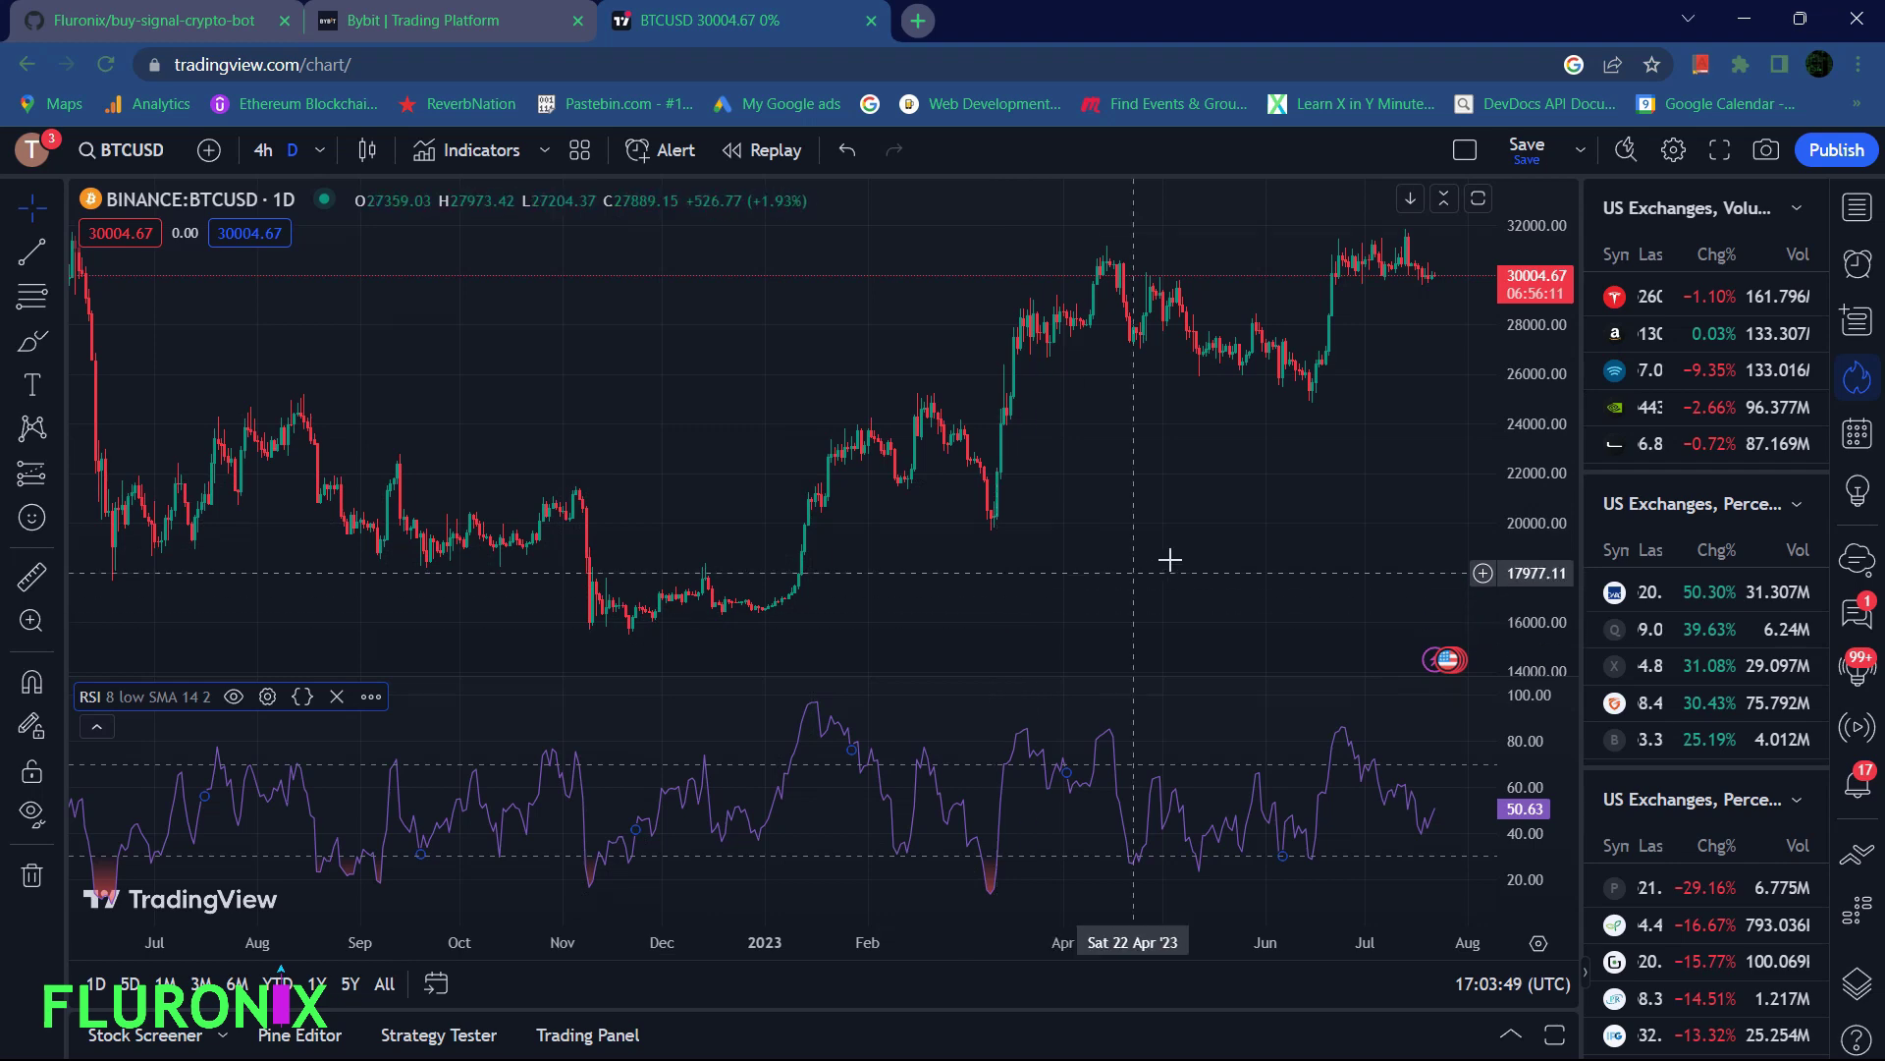
pyautogui.moveTo(987, 636); pyautogui.dragTo(627, 634)
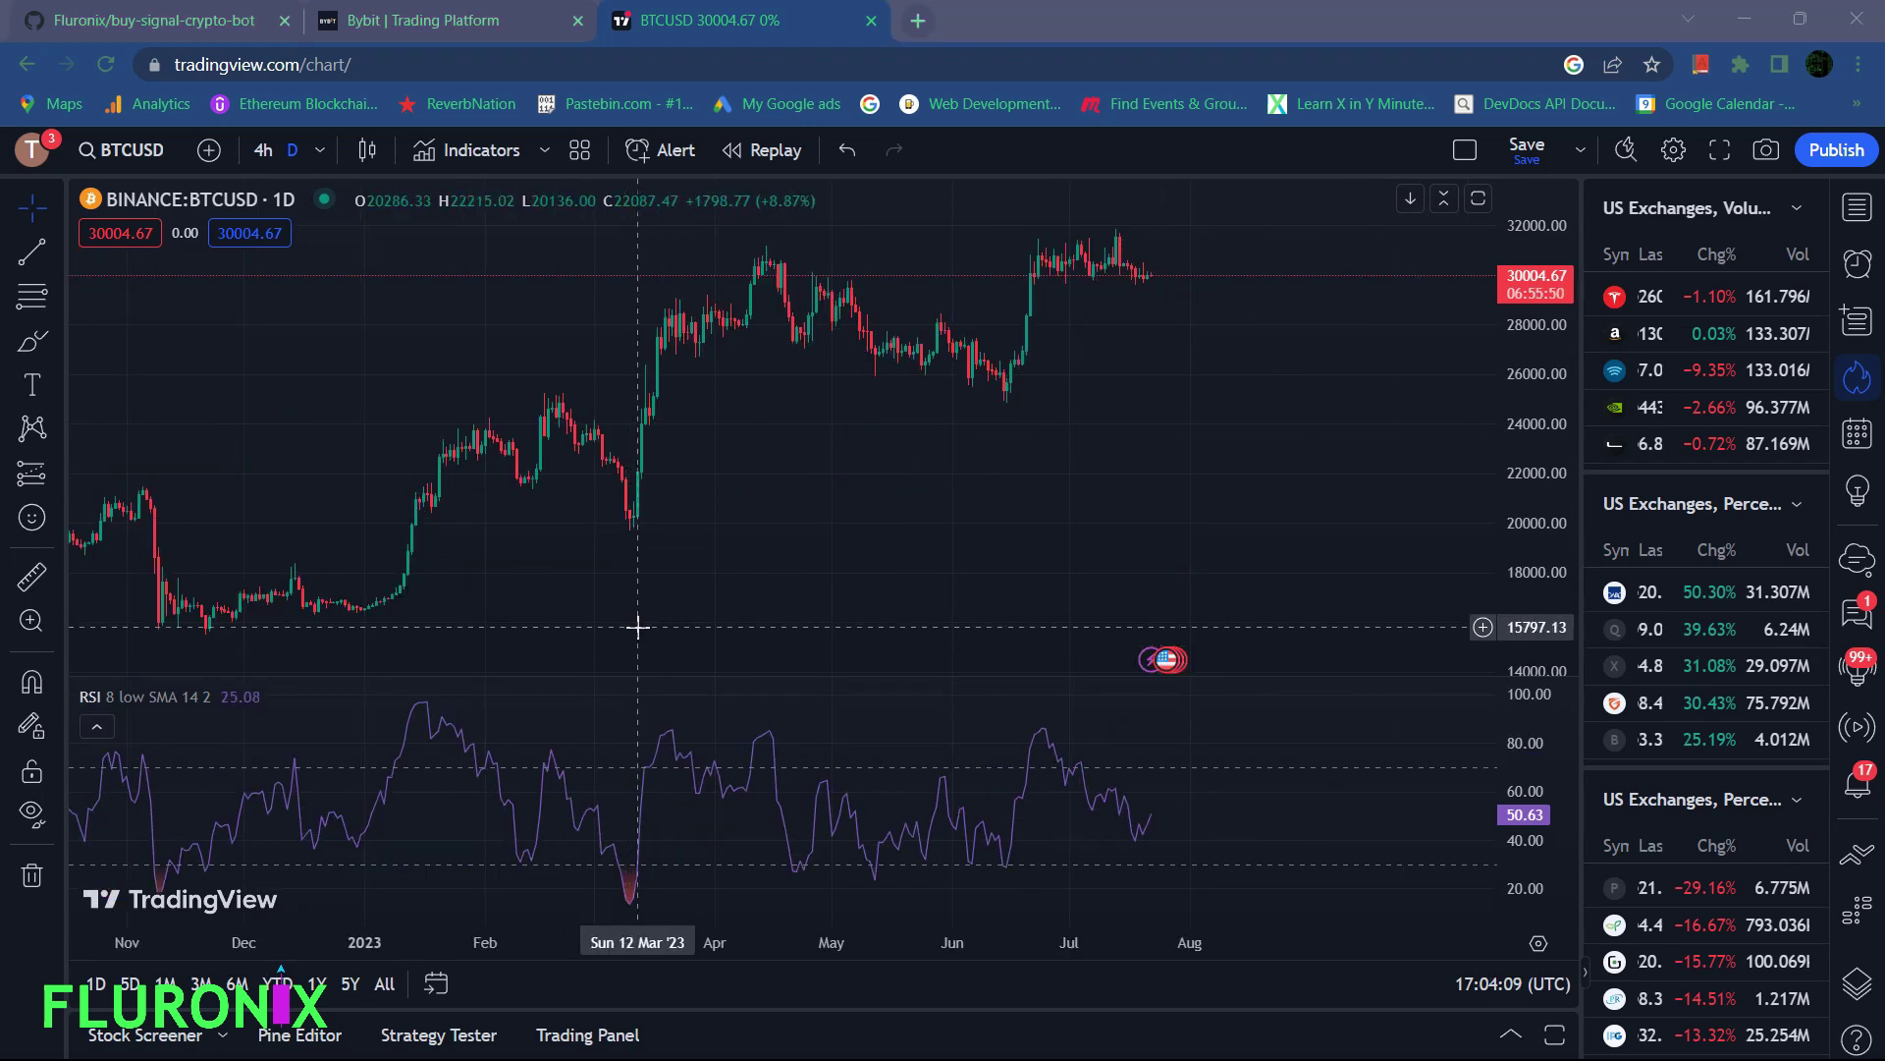
pyautogui.moveTo(635, 563); pyautogui.dragTo(944, 441)
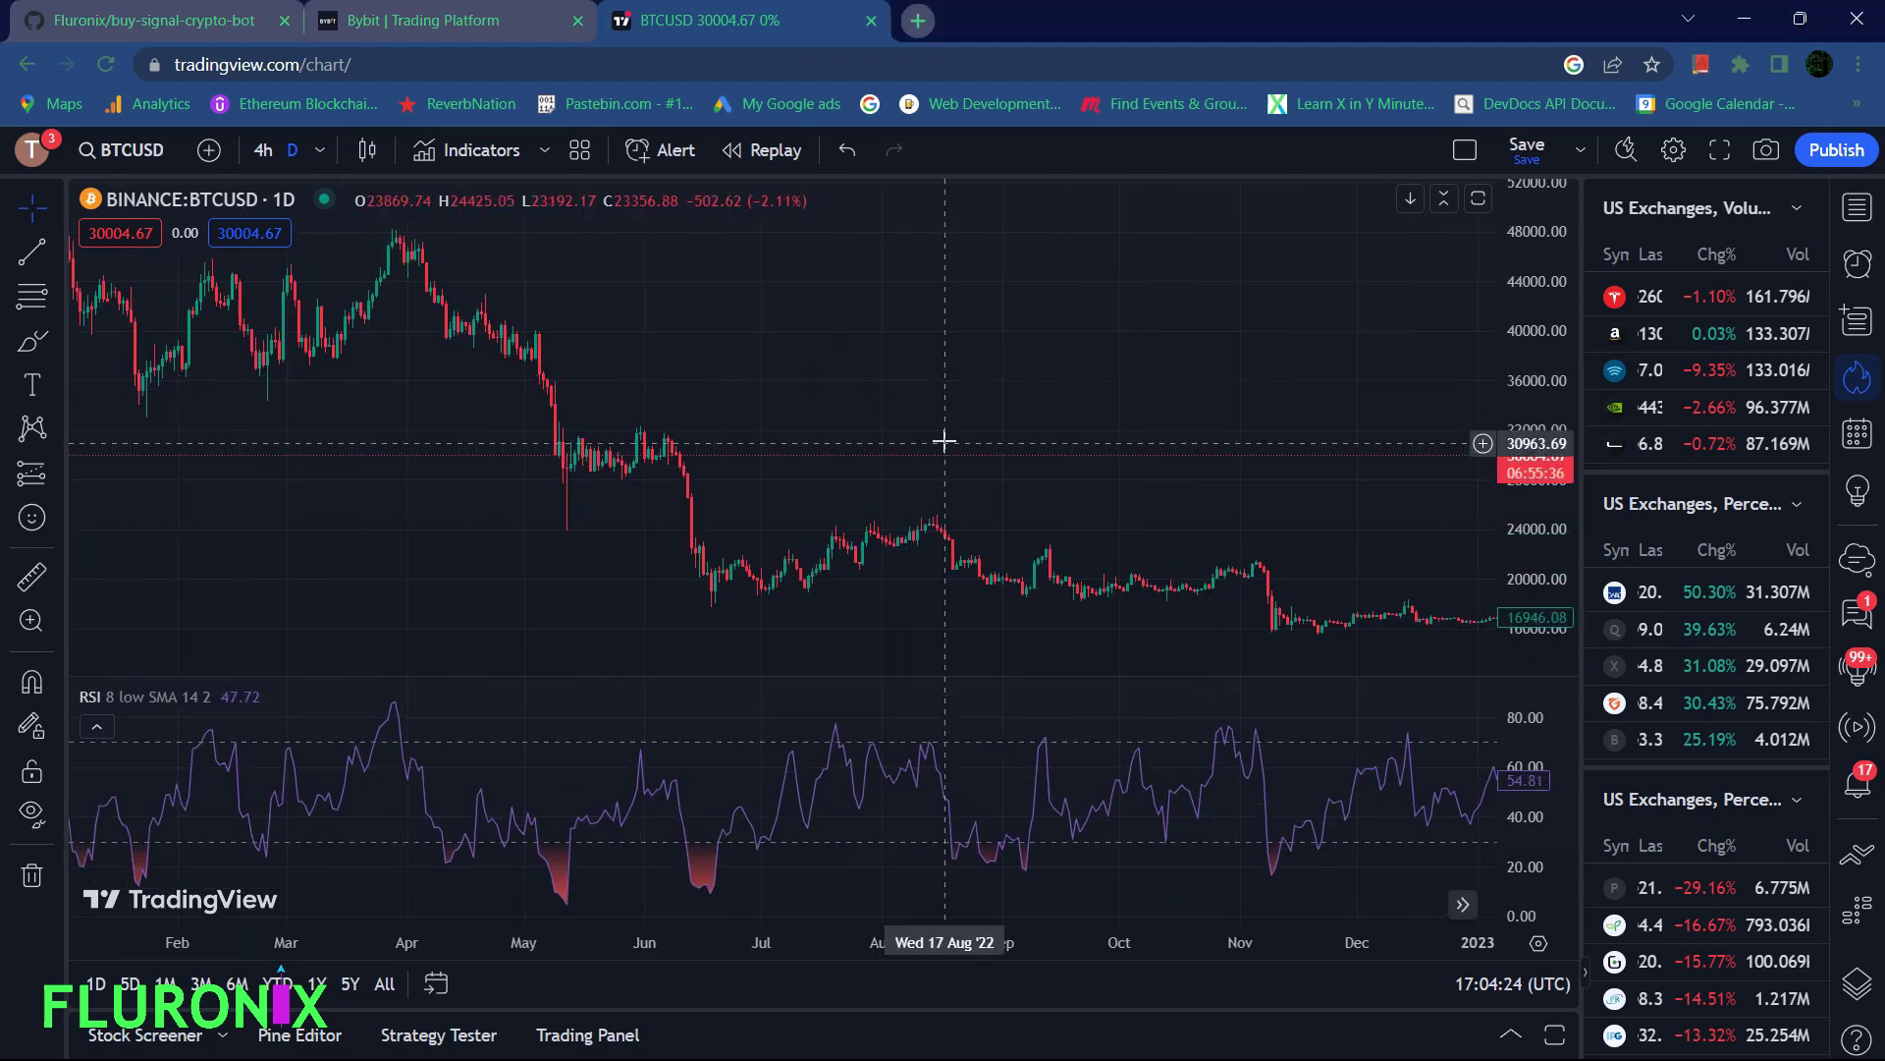
pyautogui.scroll(-3, 946, 422)
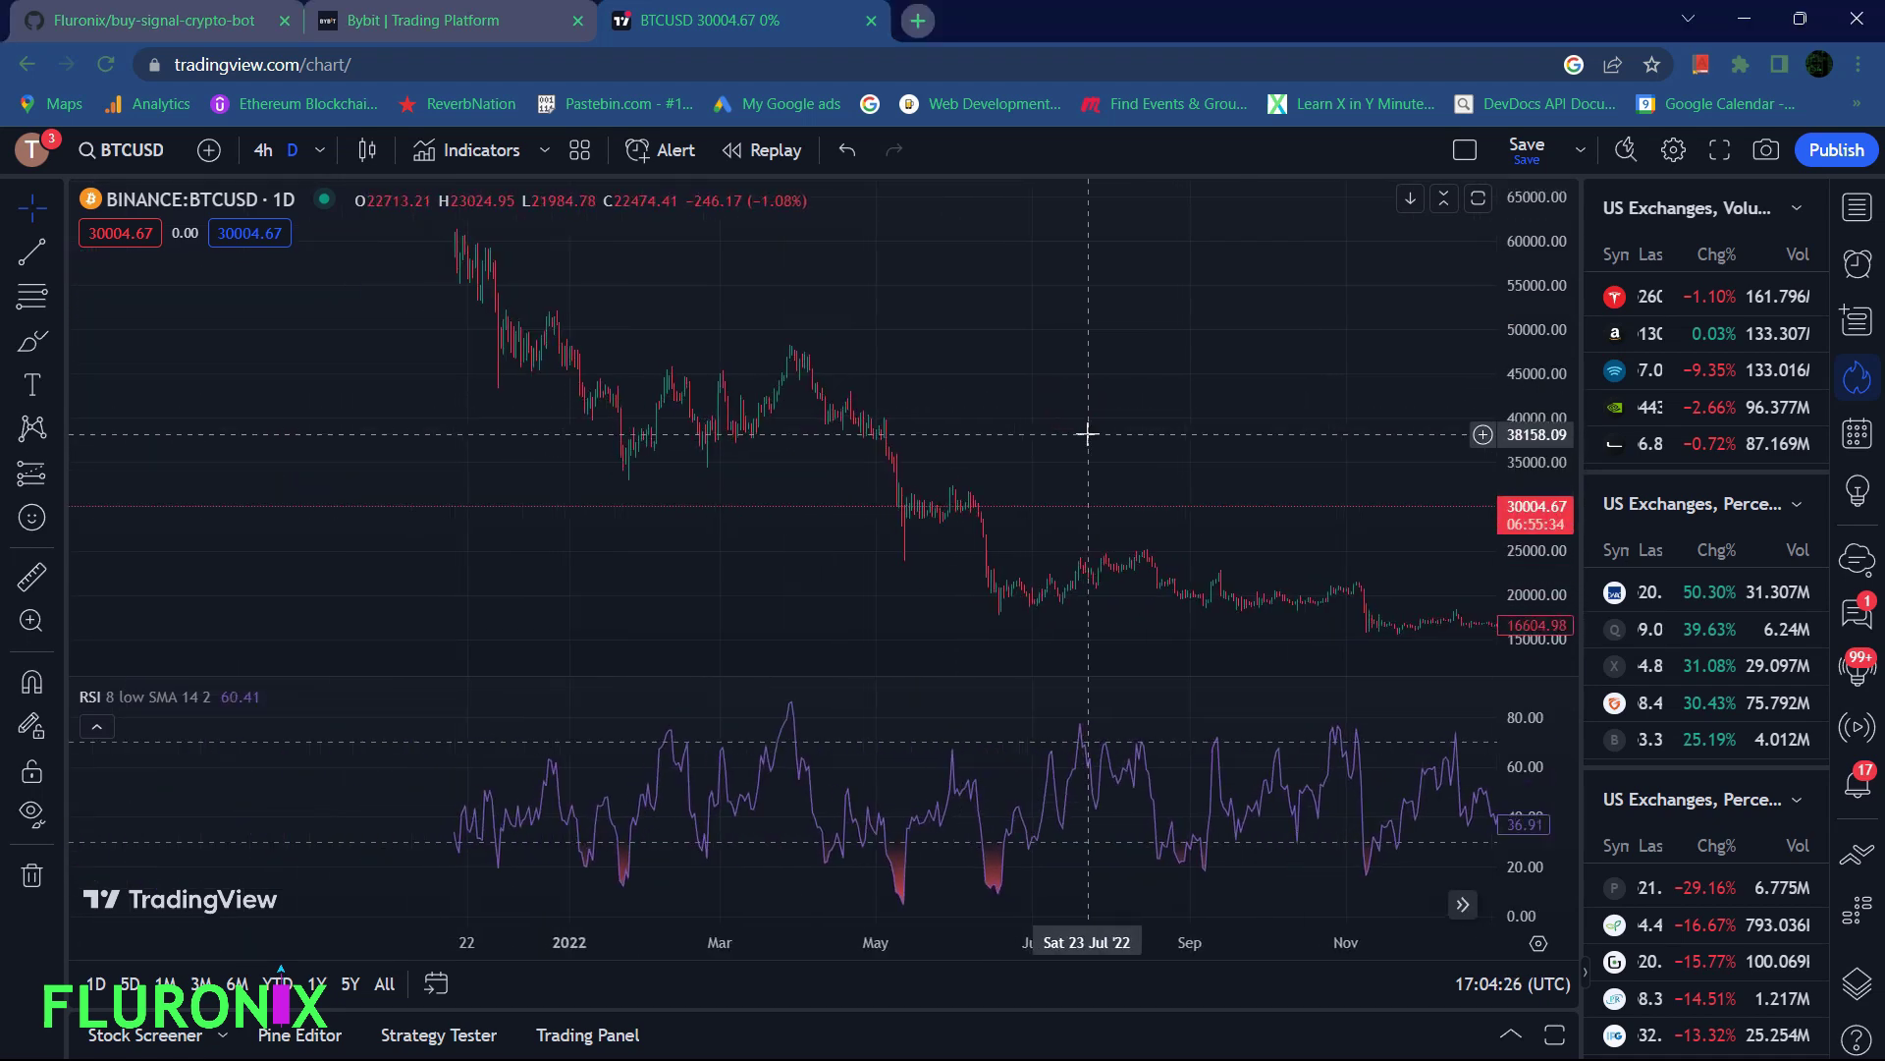
pyautogui.hscroll(3, 904, 374)
pyautogui.scroll(2, 864, 375)
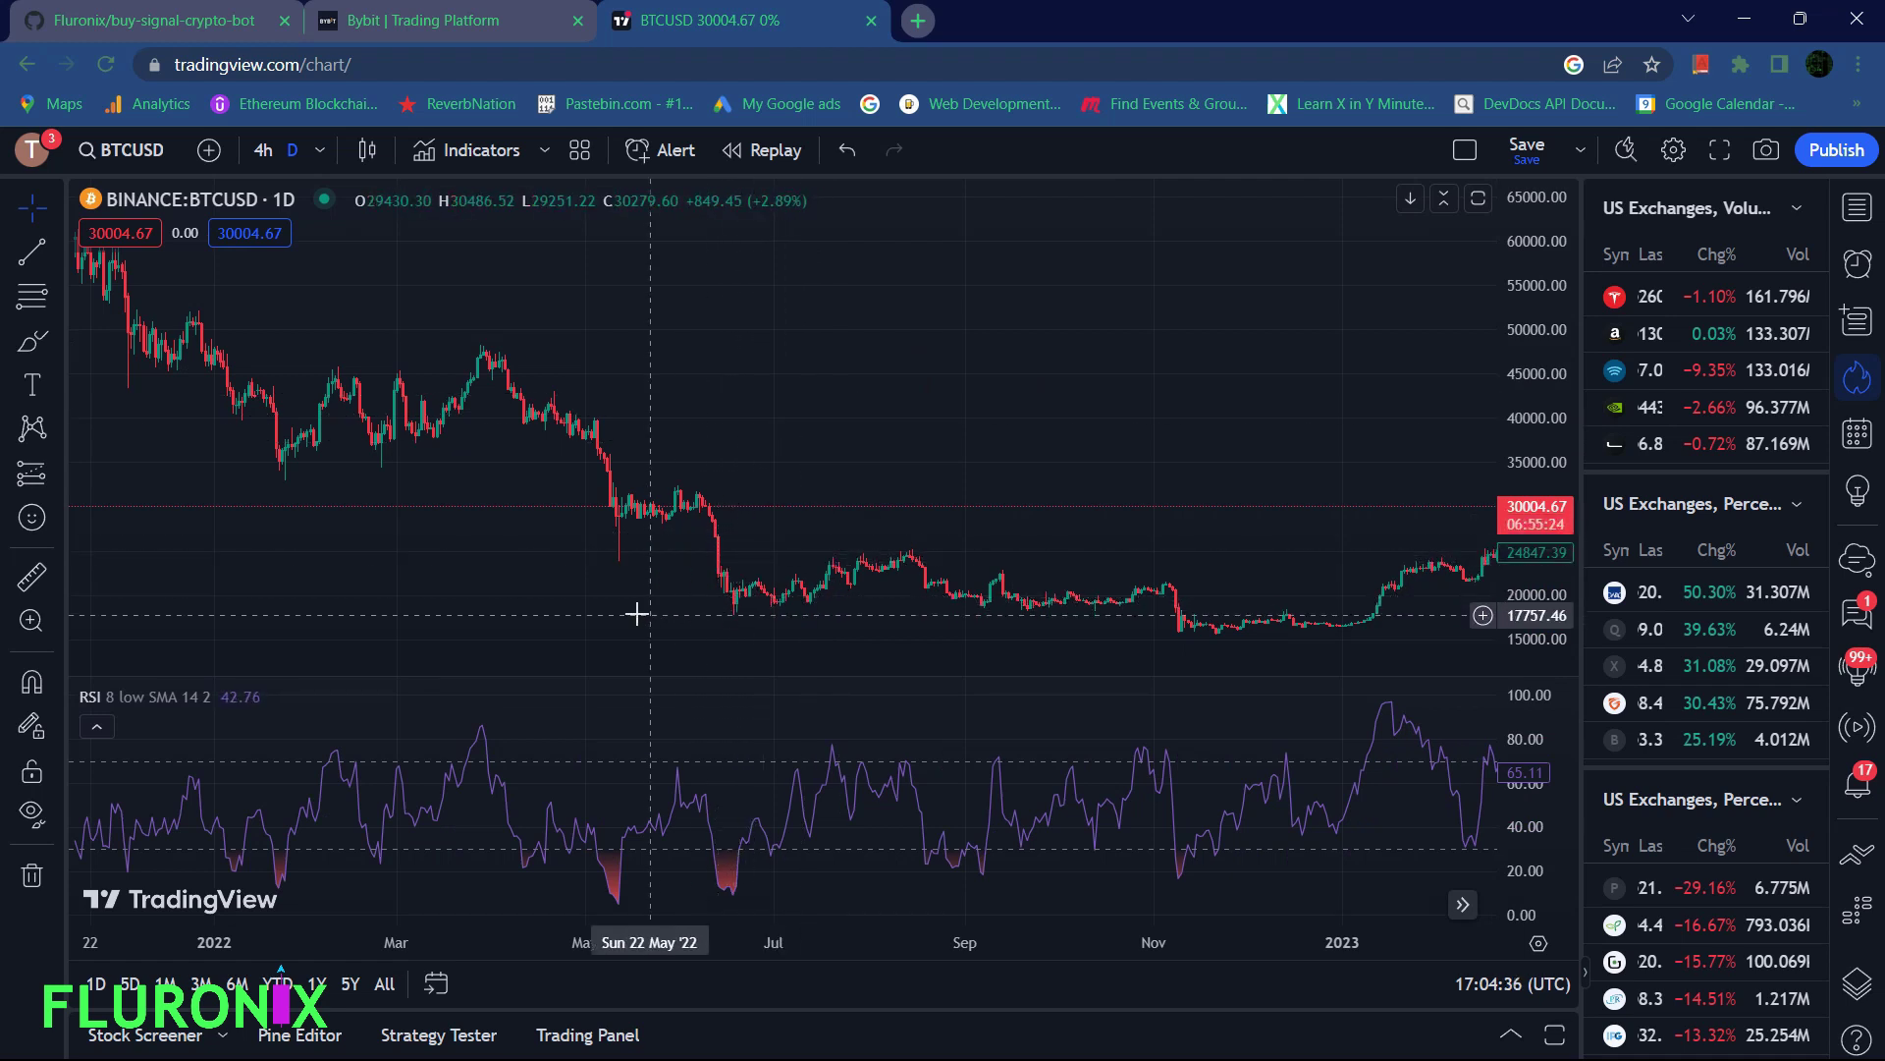
pyautogui.hscroll(5, 498, 358)
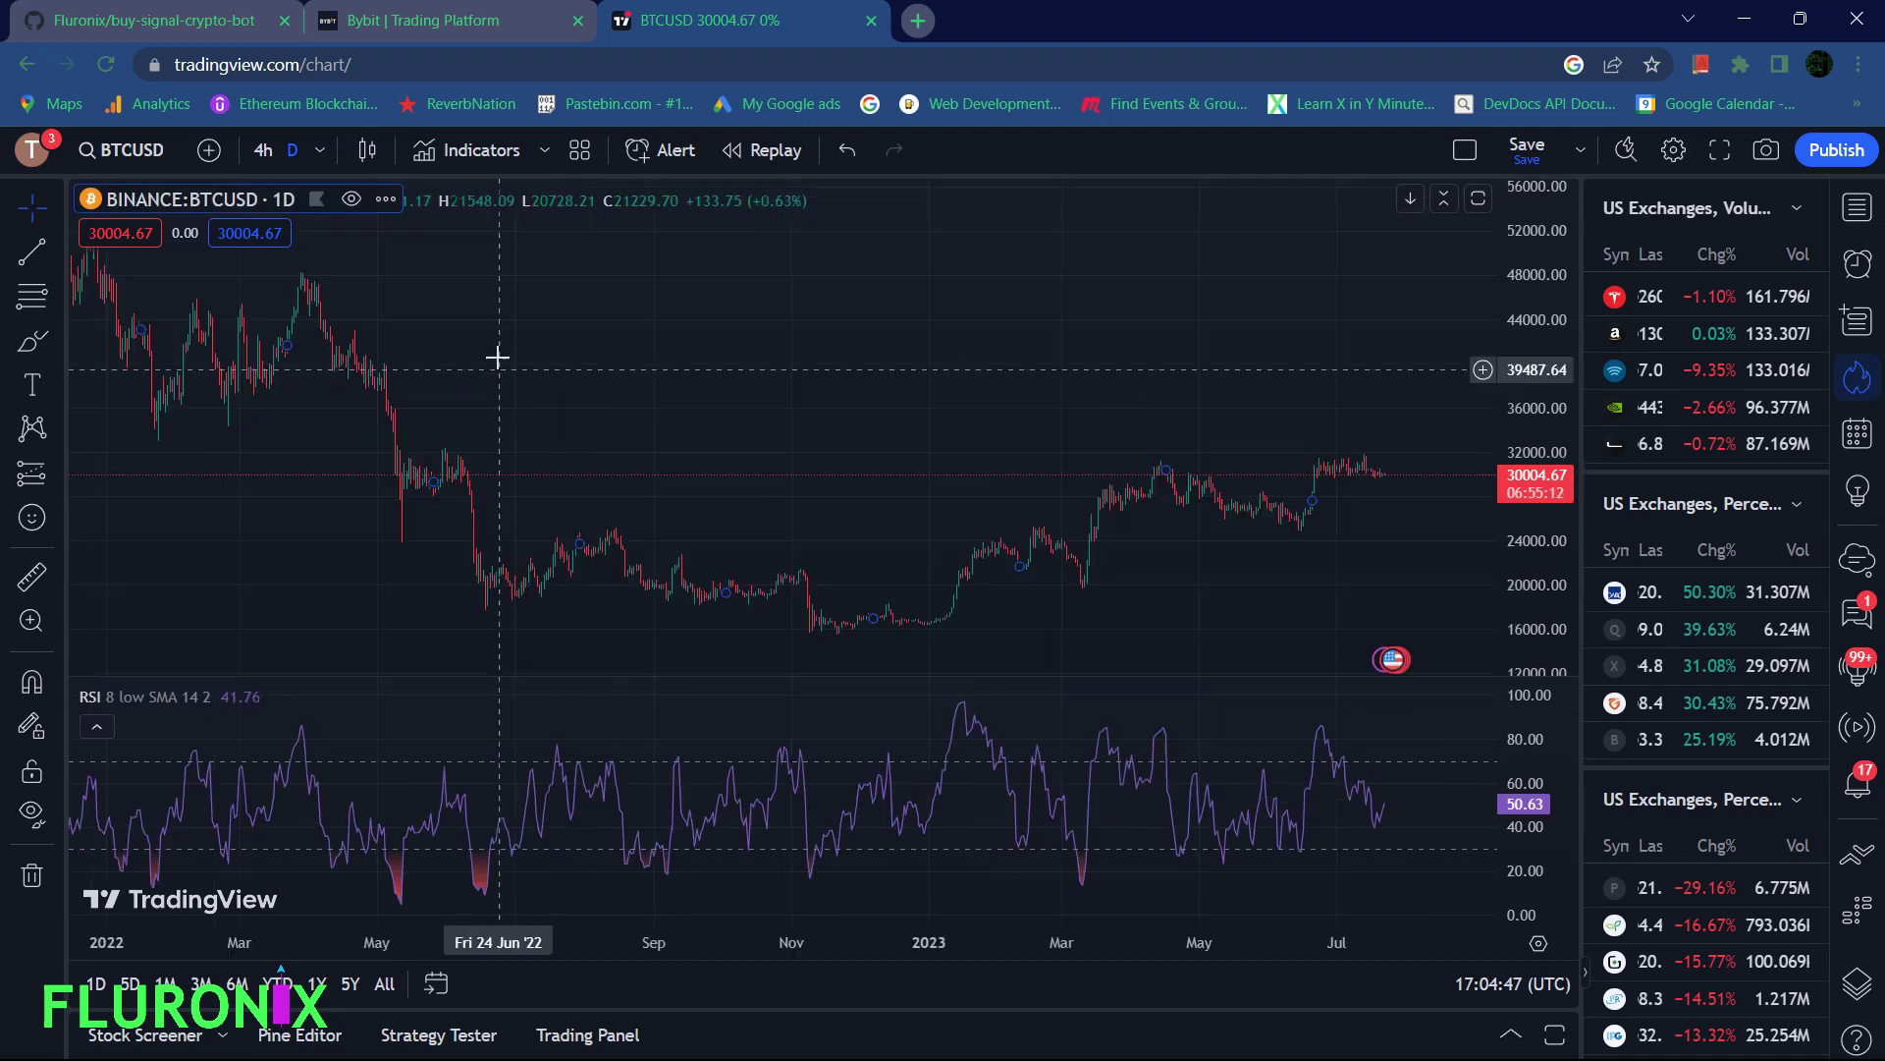
pyautogui.hscroll(-3, 930, 399)
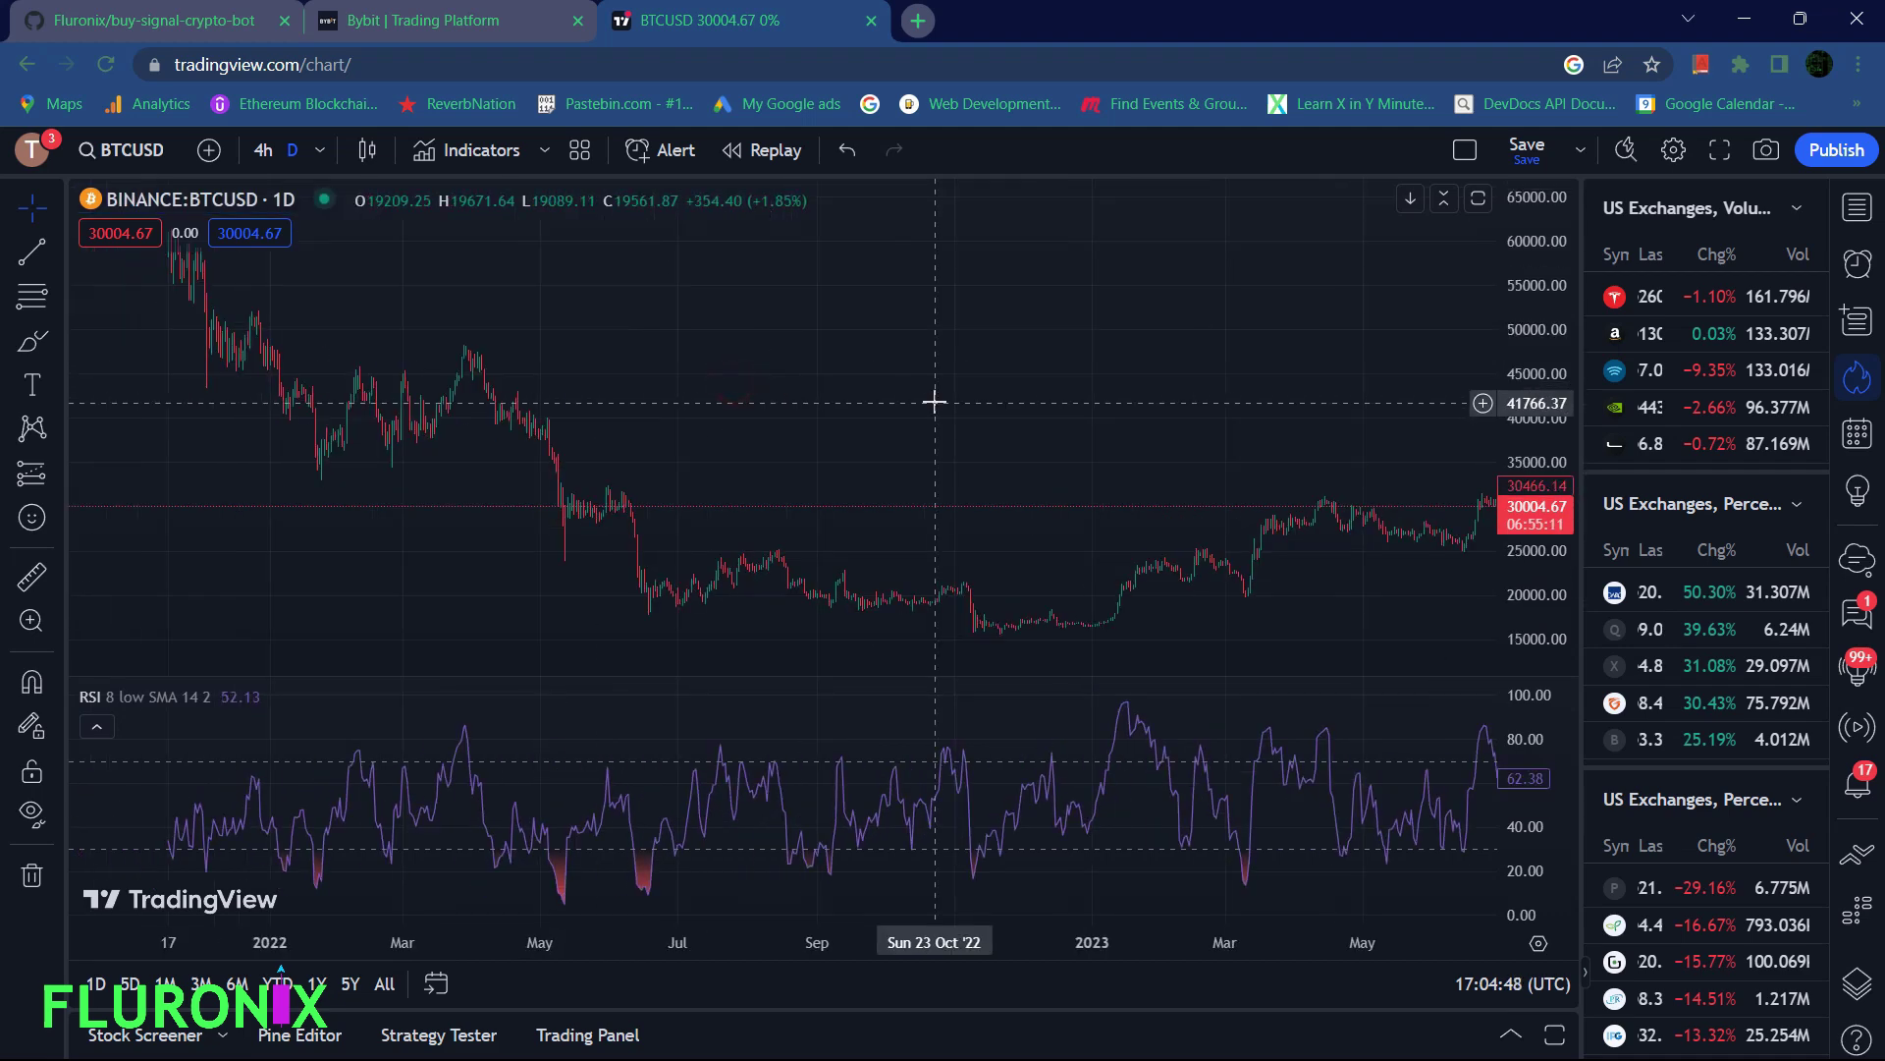
# - Measure the drop from the March 2022 peak: -22204.77 (-45.46%) over 5 days
pyautogui.keyDown('shift'); pyautogui.click(466, 350); pyautogui.keyUp('shift')
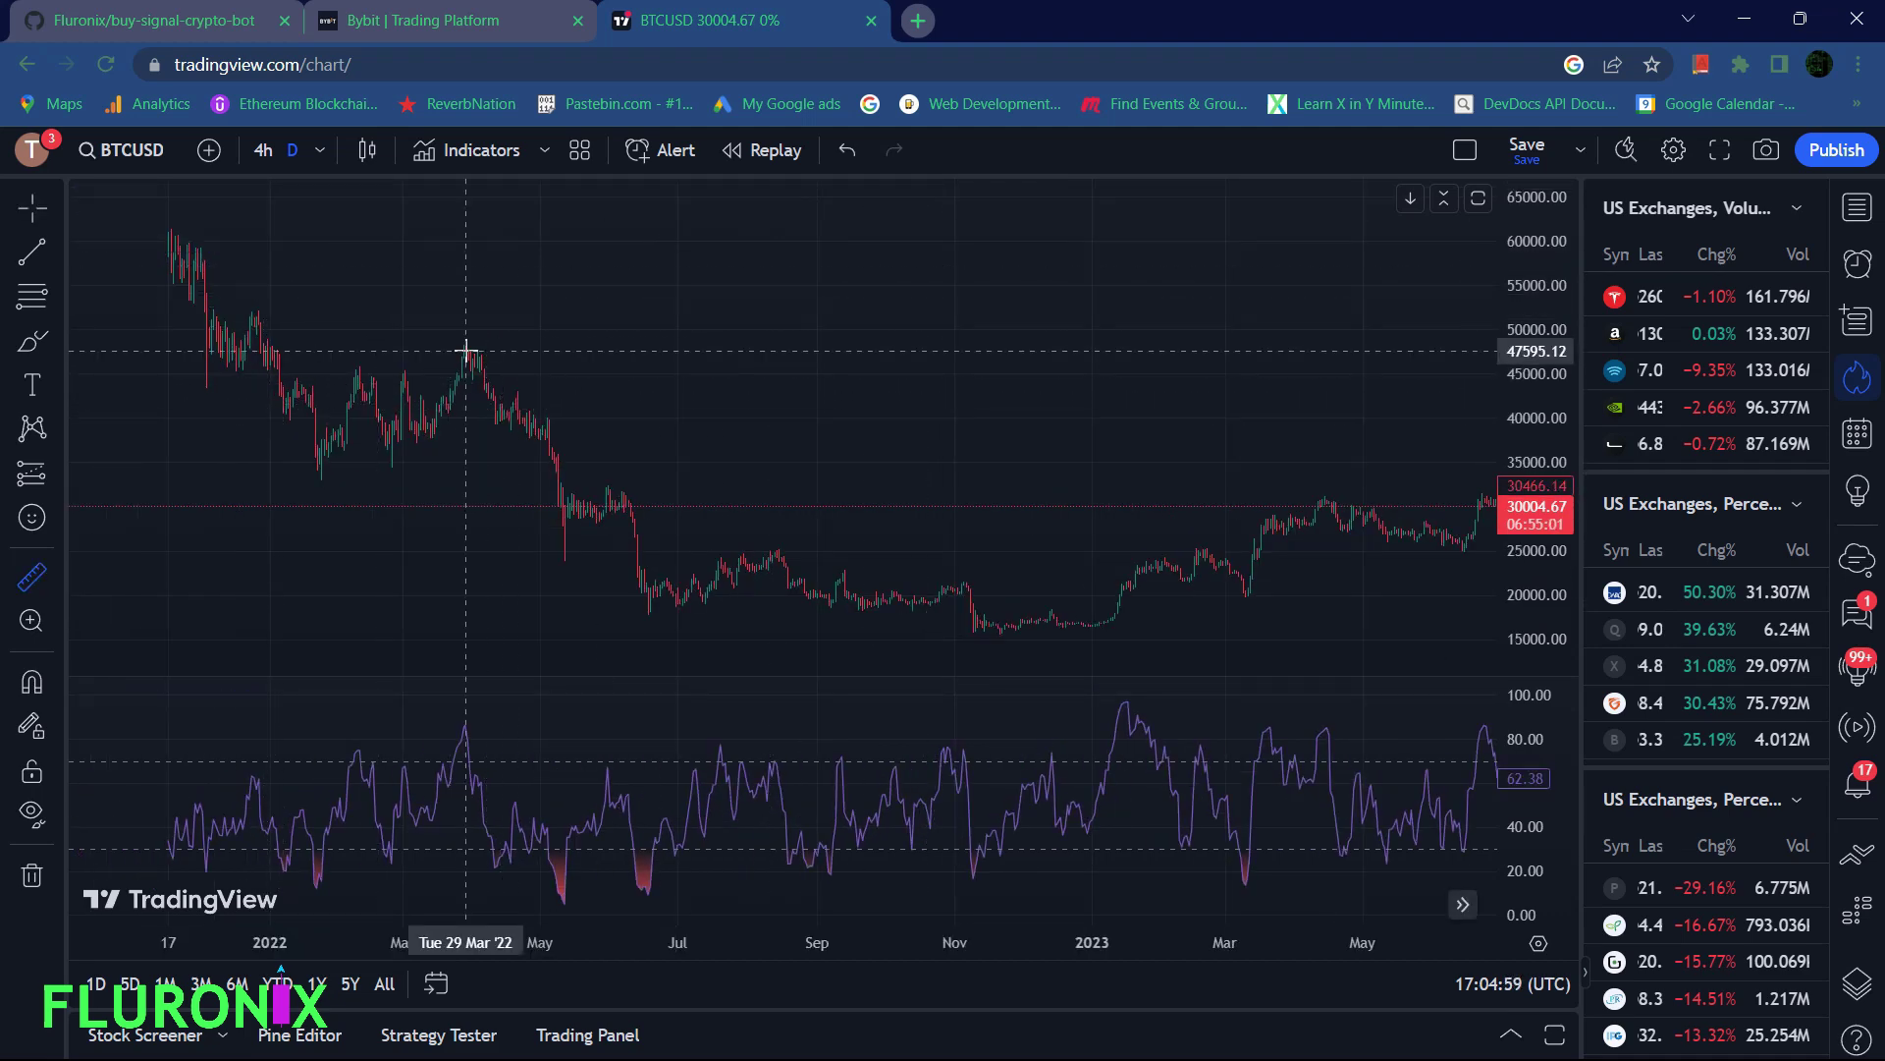
pyautogui.click(467, 350)
pyautogui.hscroll(-3, 580, 477)
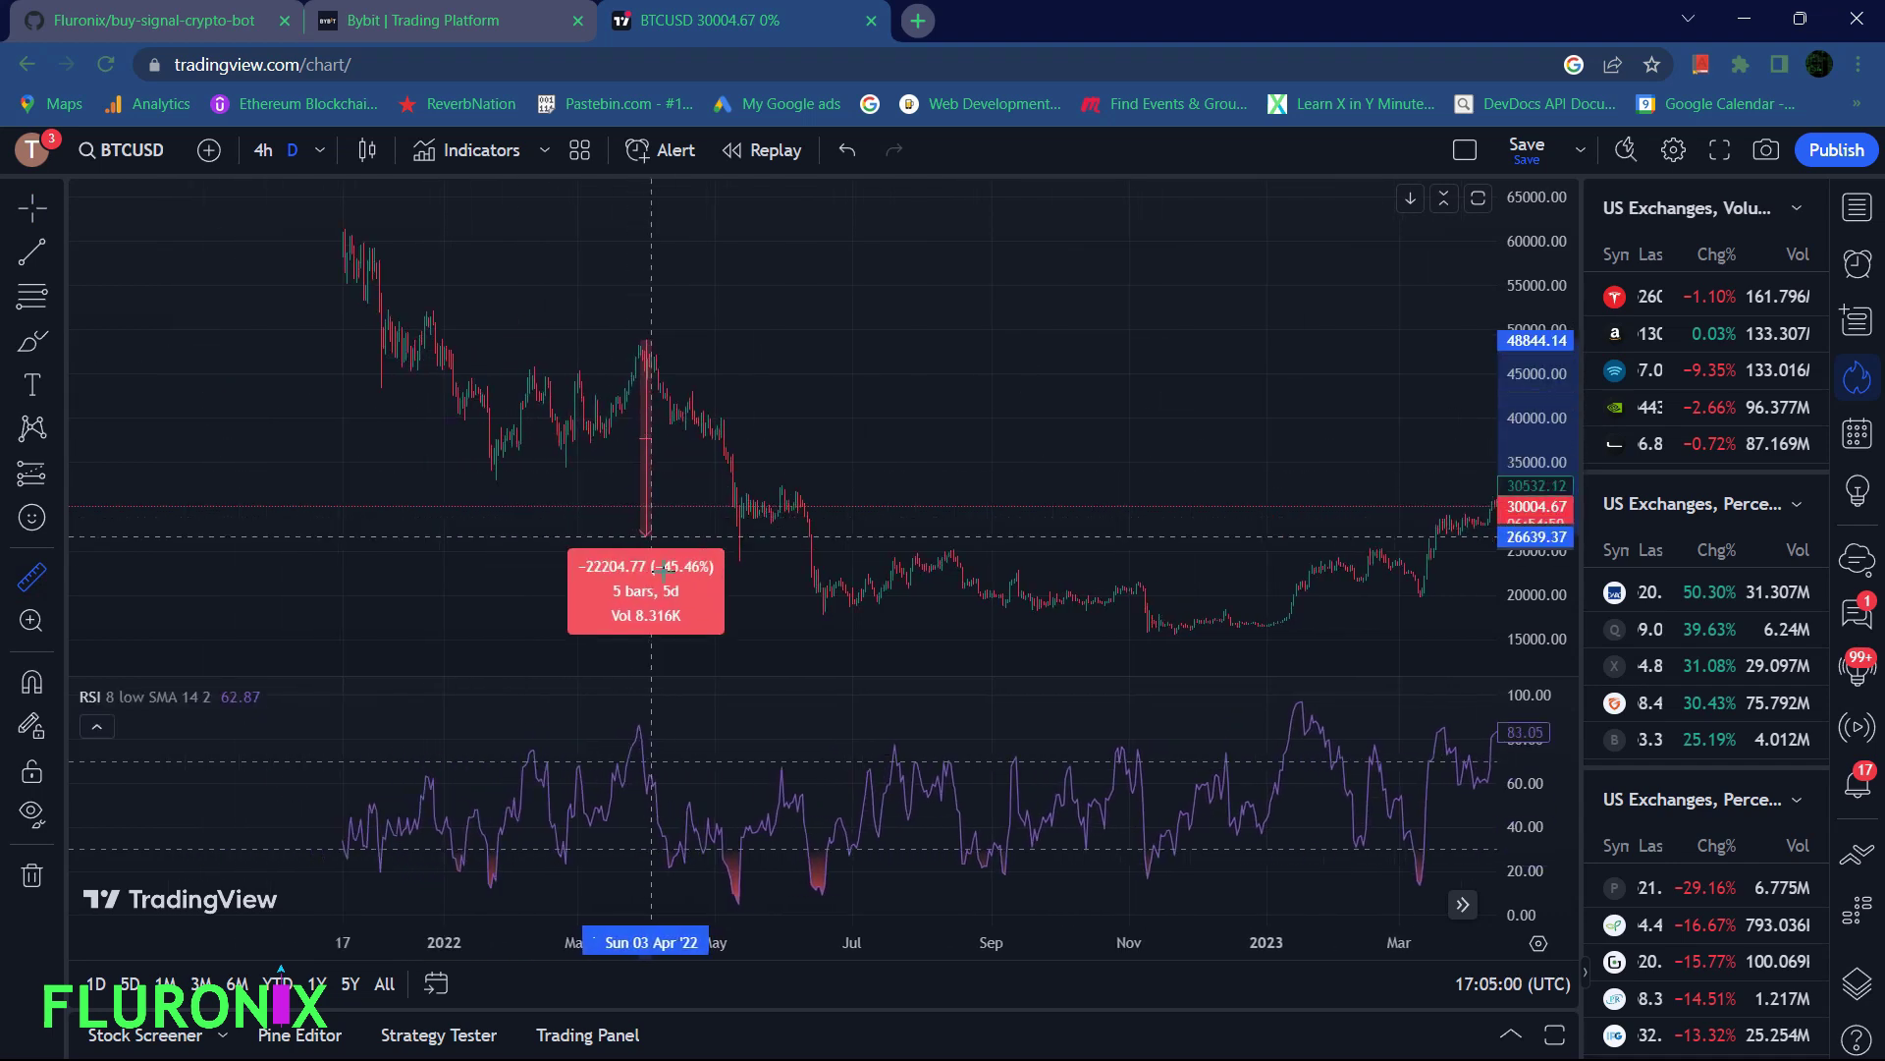
pyautogui.hscroll(-1, 663, 568)
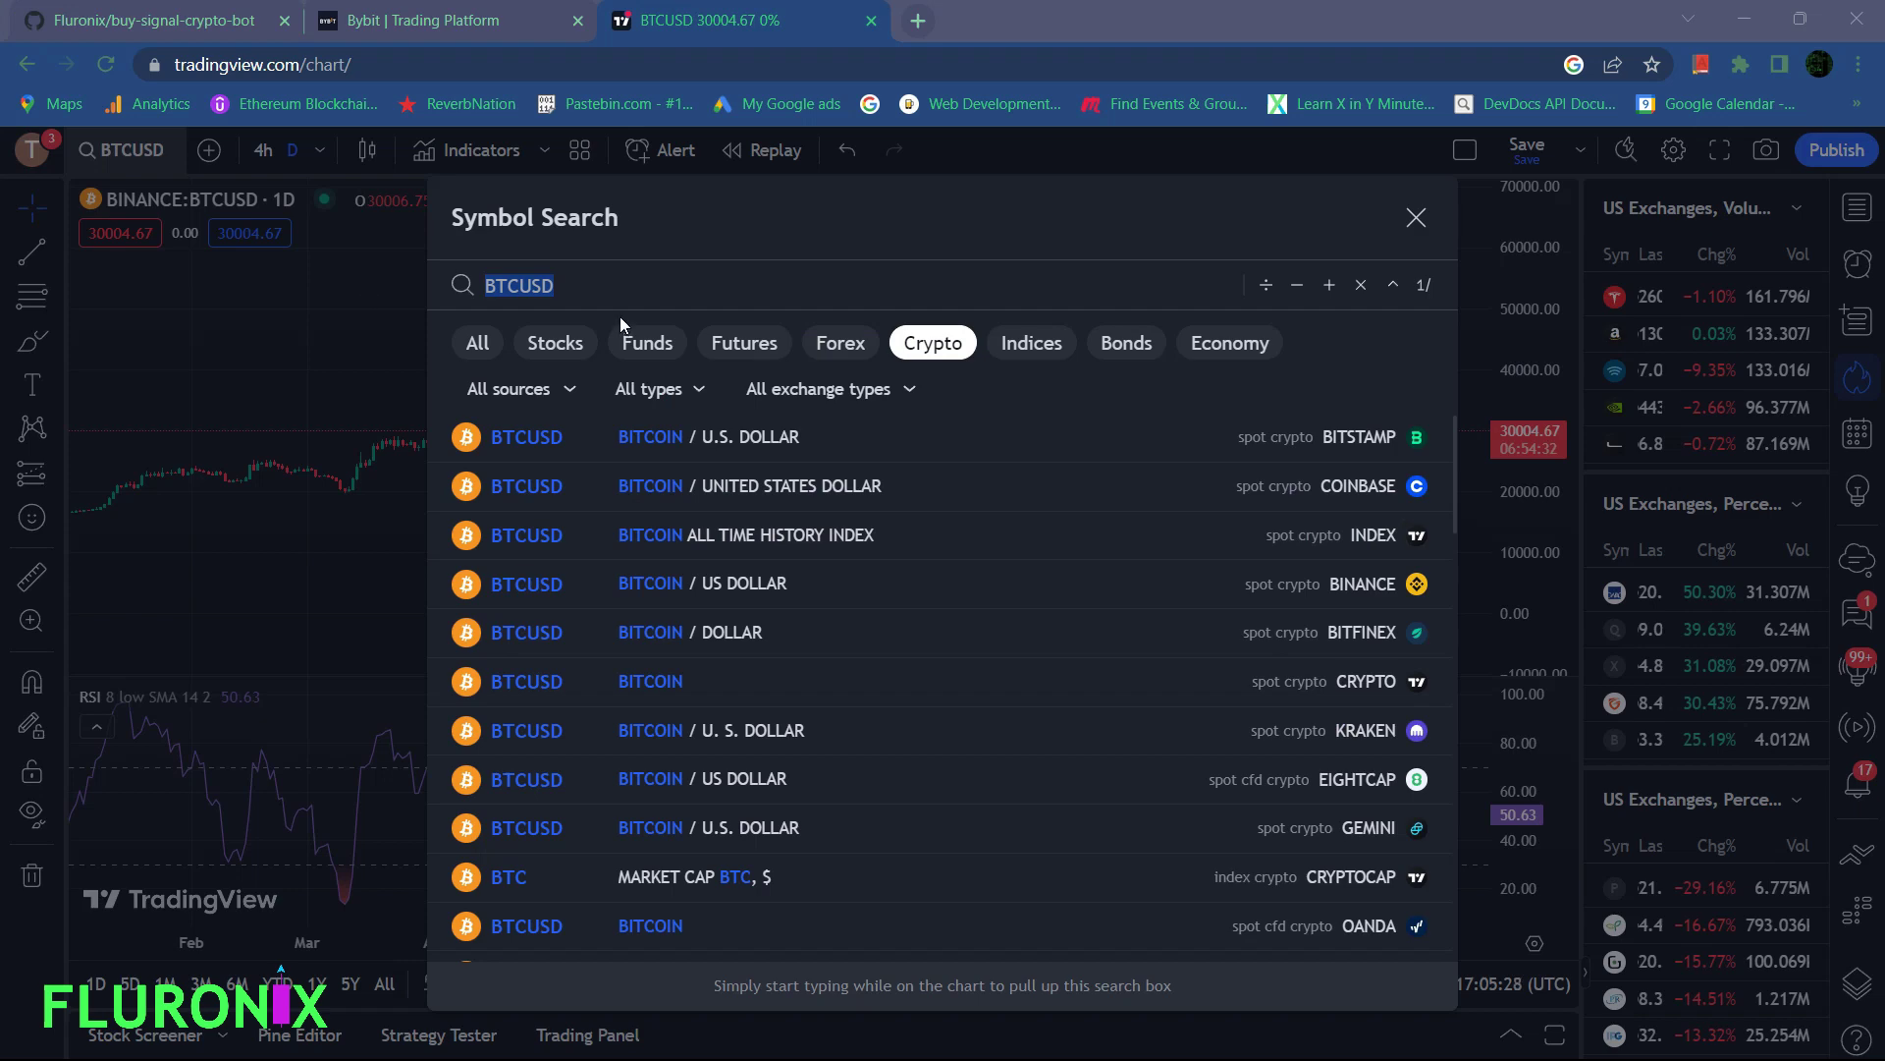
# - Replace BTCUSD with TRX to chart the CRYPTOCAP TRX market cap, panned to July 2023
pyautogui.click(600, 283)
pyautogui.press('BackSpace')
pyautogui.press('BackSpace')
pyautogui.press('BackSpace')
pyautogui.press('BackSpace')
pyautogui.press('BackSpace')
pyautogui.press('BackSpace')
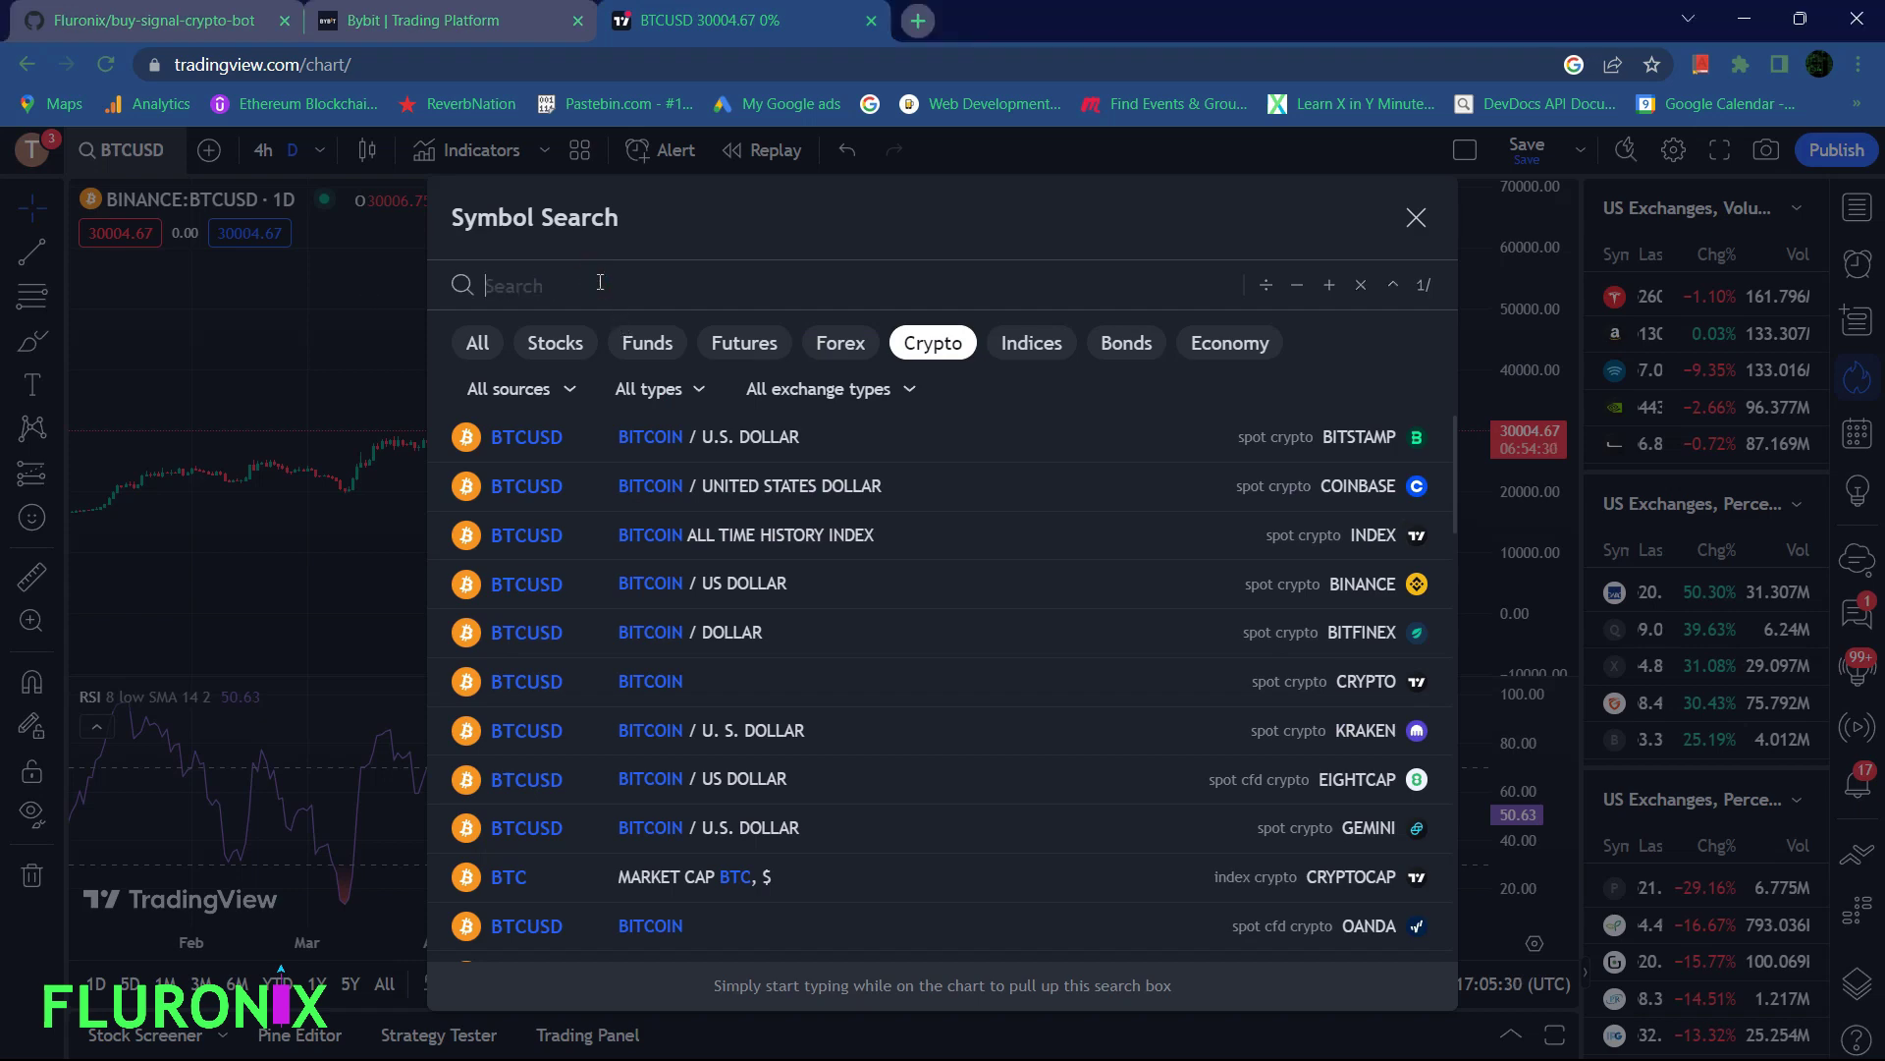
pyautogui.write('TRX')
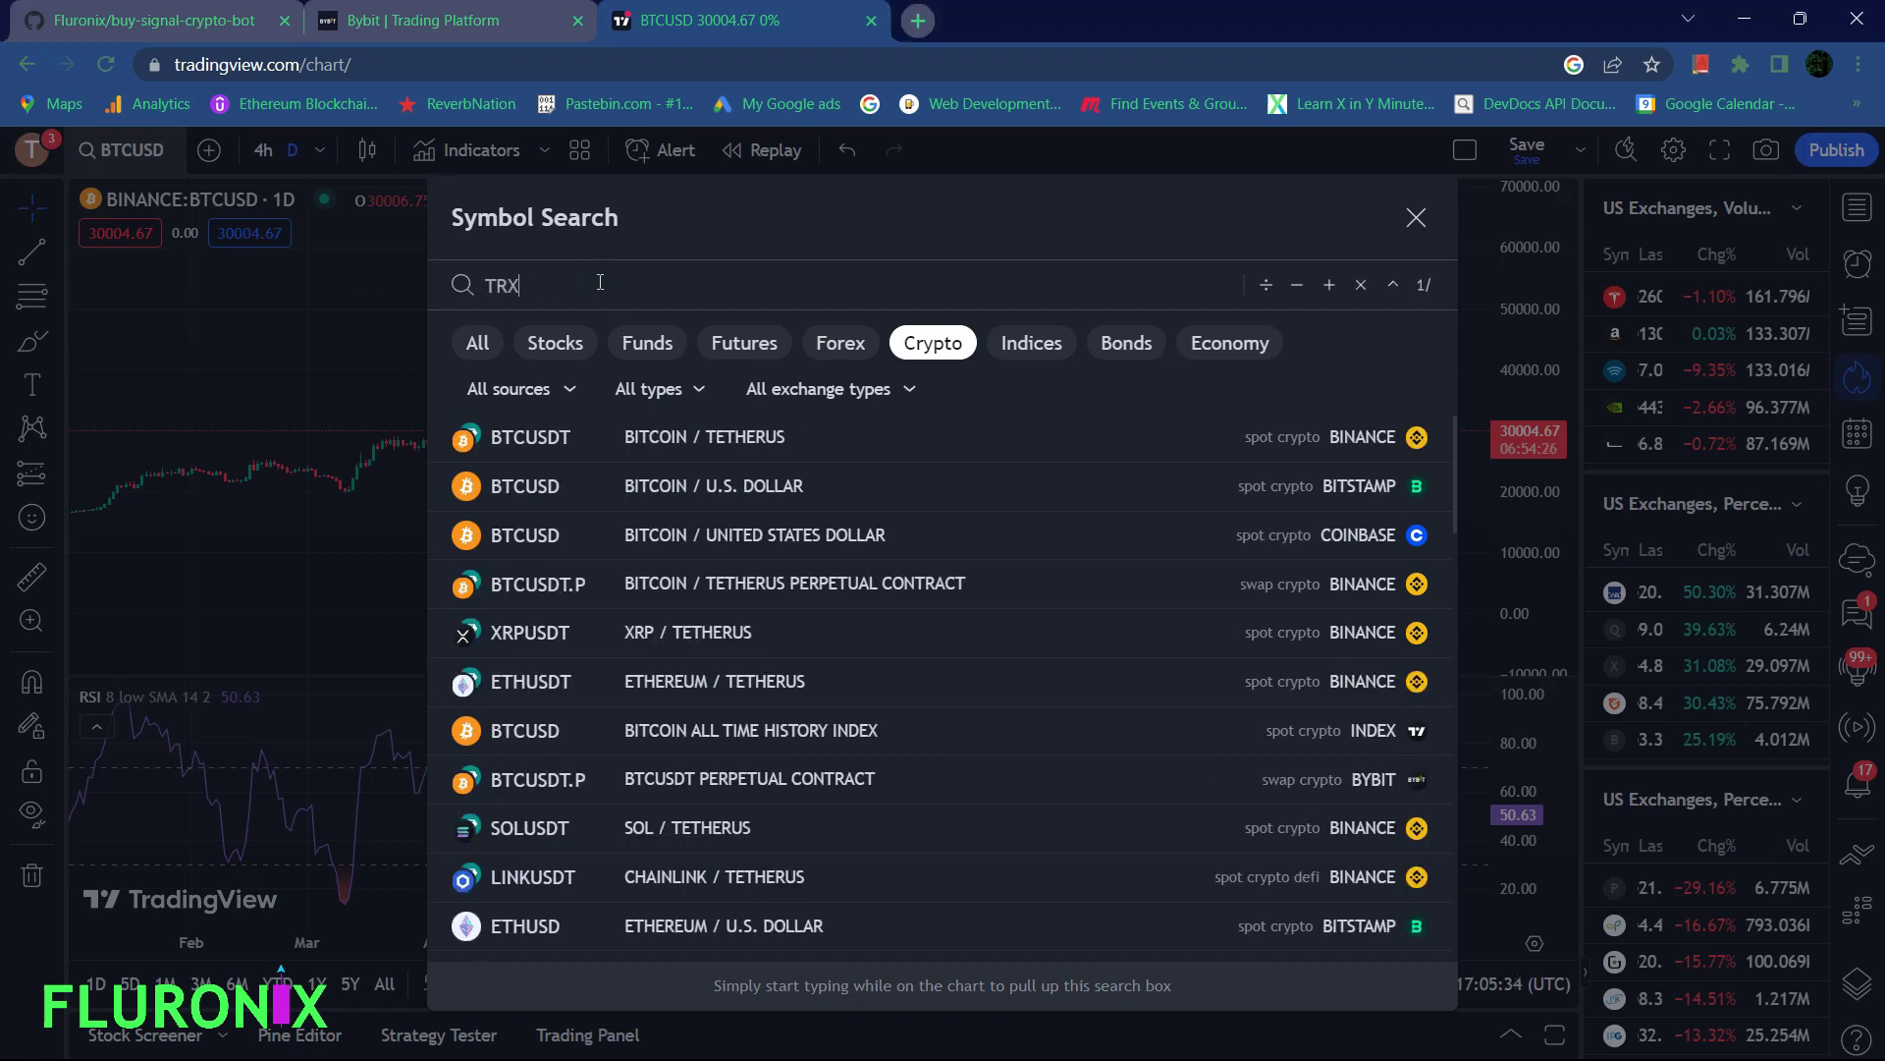
pyautogui.press('Return')
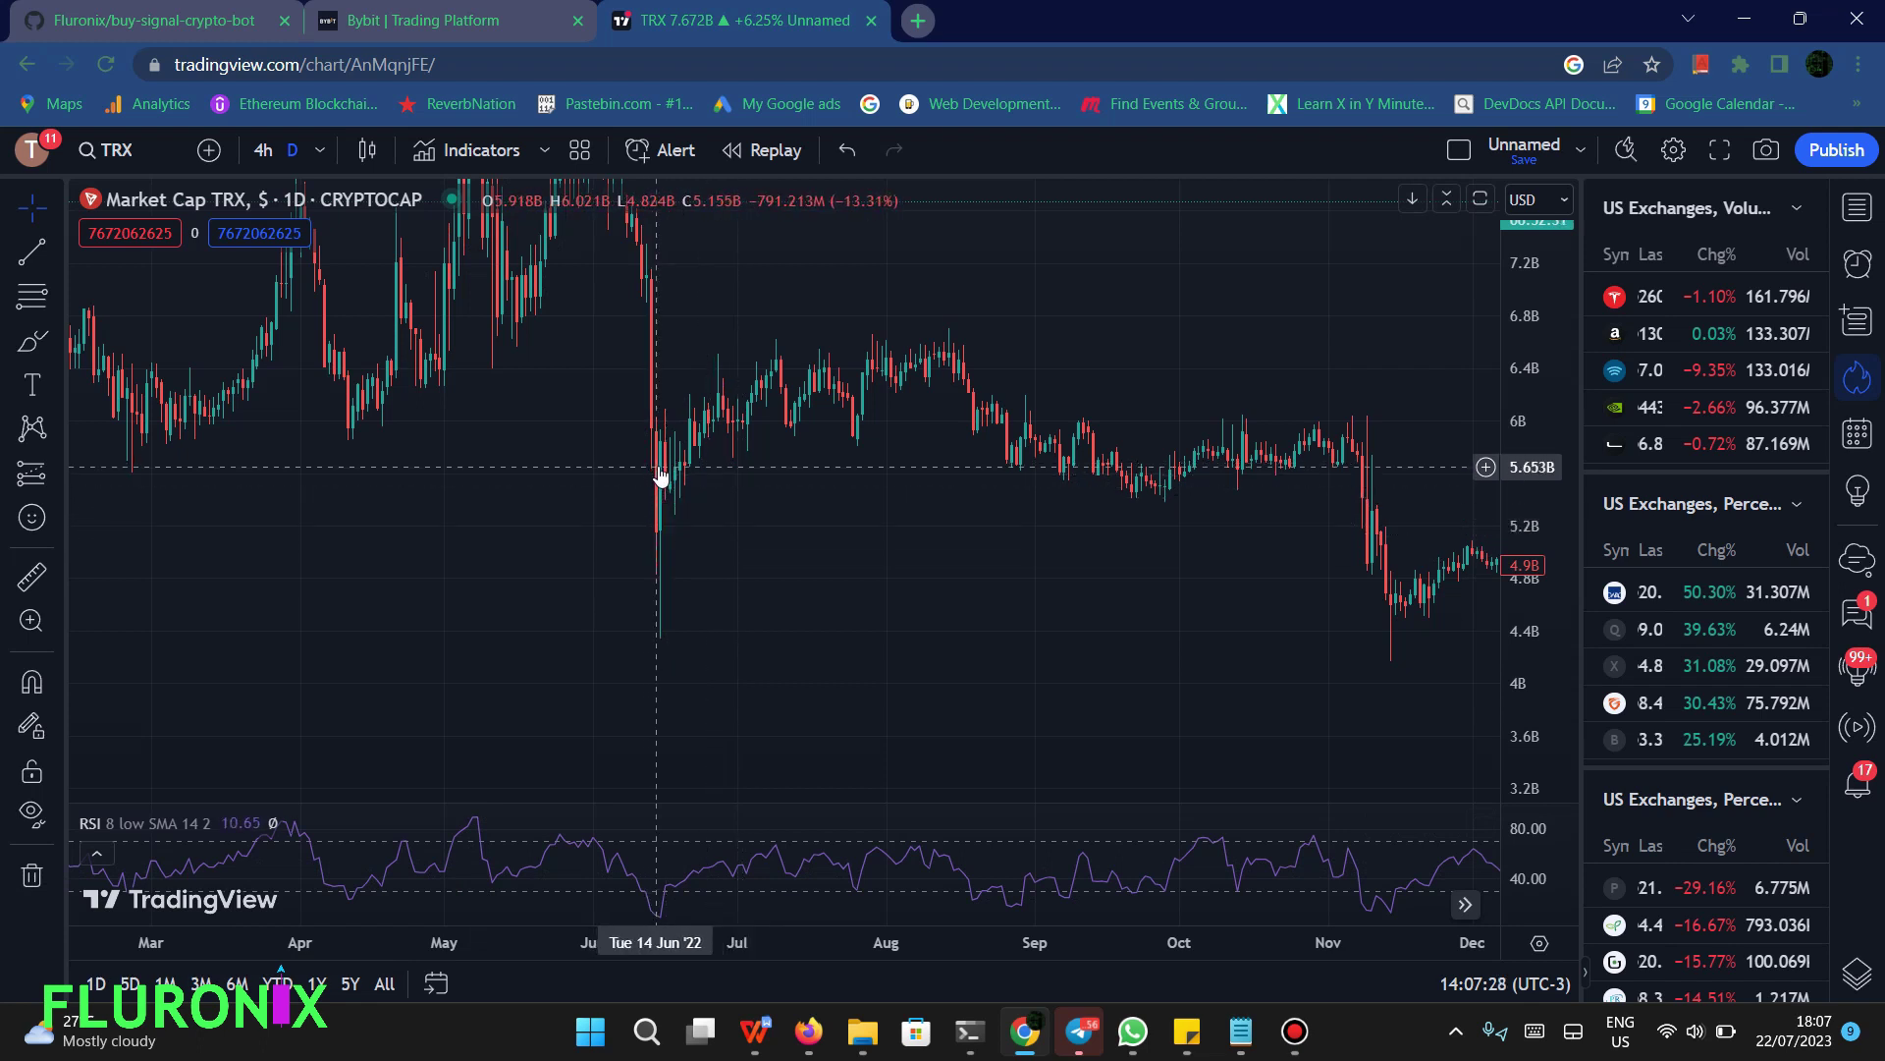
pyautogui.moveTo(808, 509); pyautogui.dragTo(406, 451)
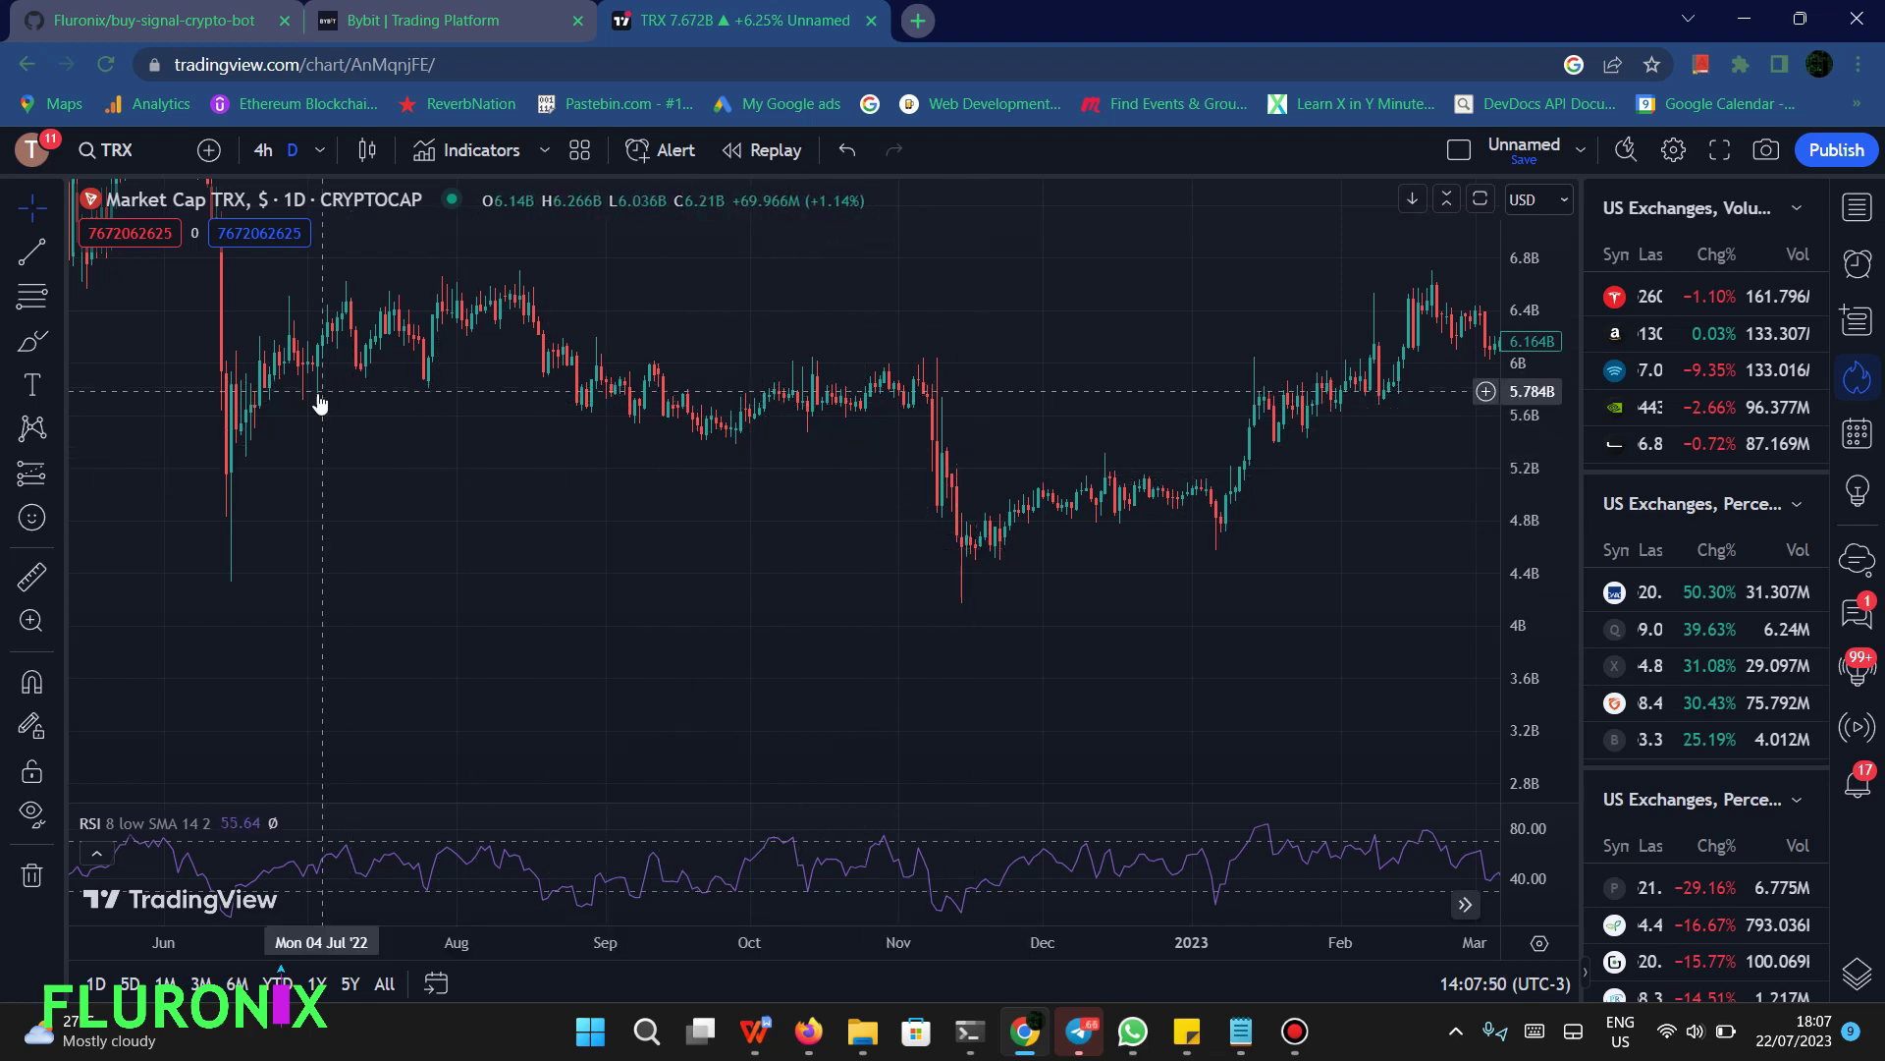
pyautogui.hscroll(5, 1062, 477)
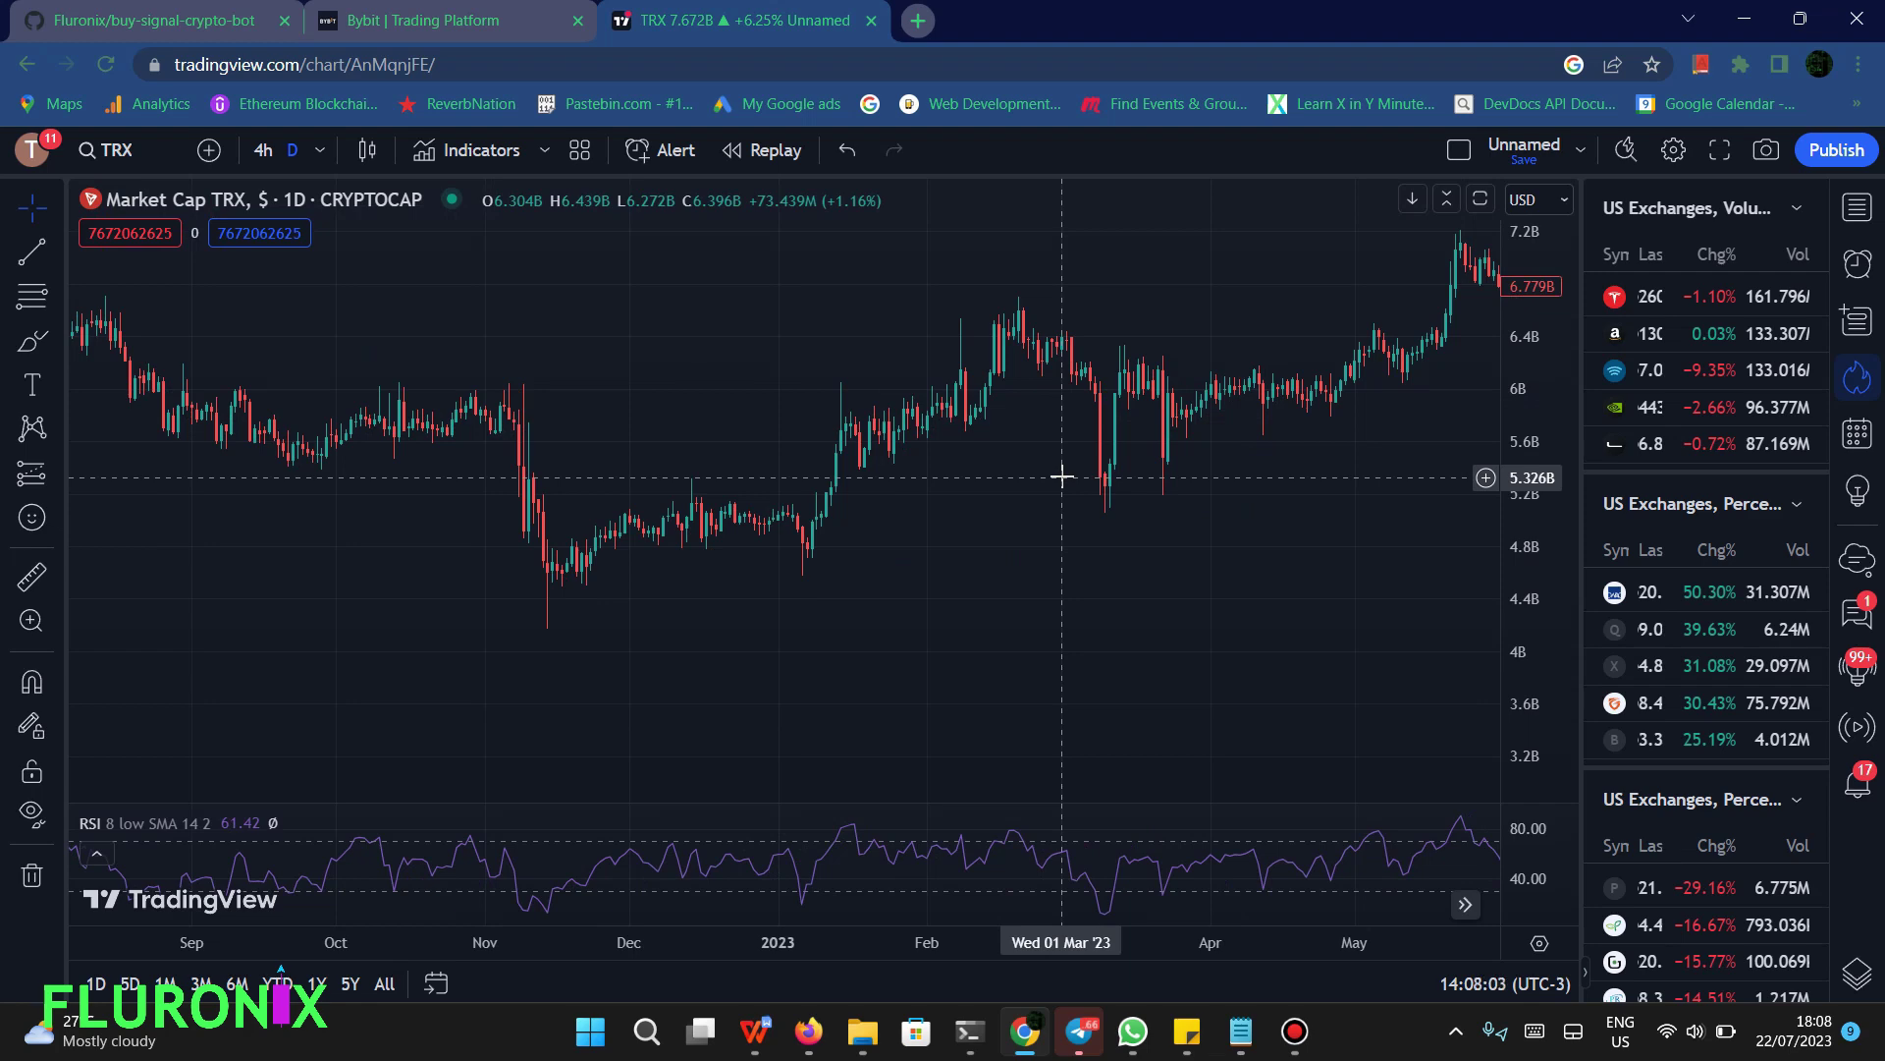
pyautogui.hscroll(10, 1062, 477)
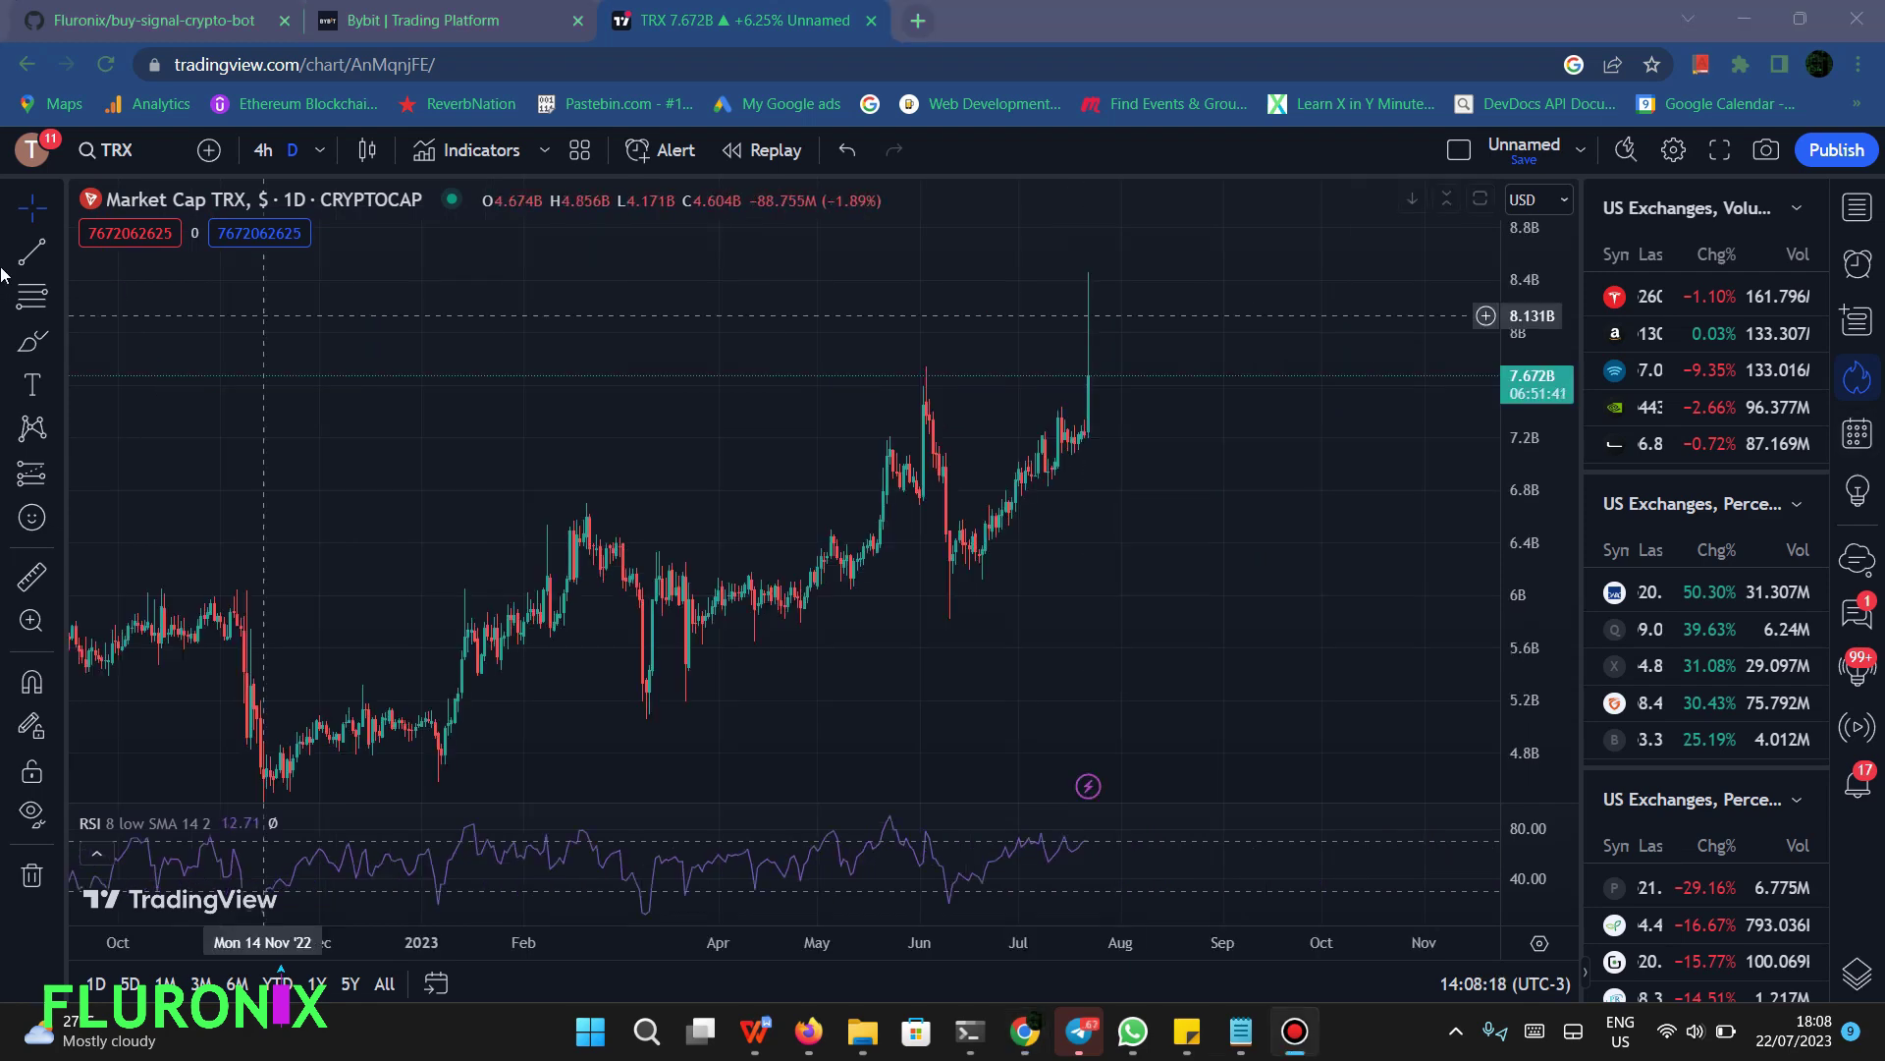
# - In a new tab, search 'visual' and go to the Visual Studio Code download page
pyautogui.click(915, 21)
pyautogui.click(654, 62)
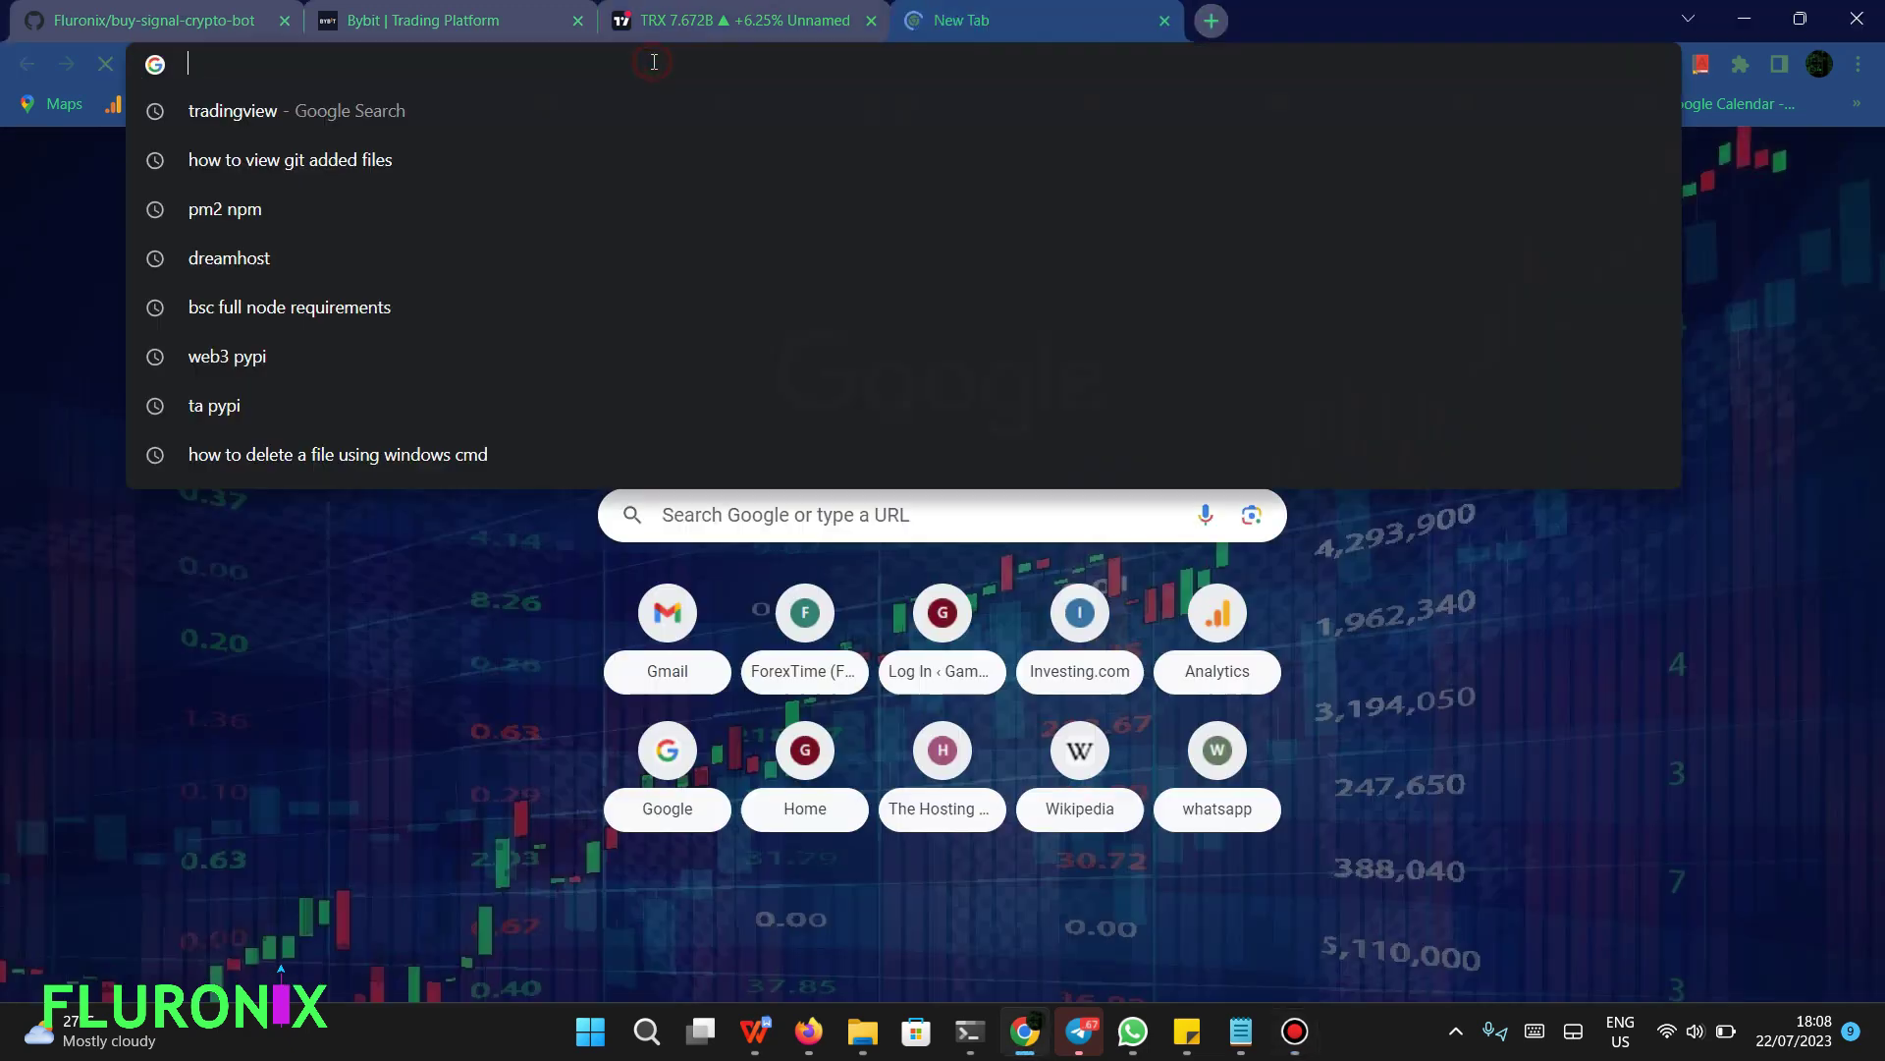
pyautogui.write('v')
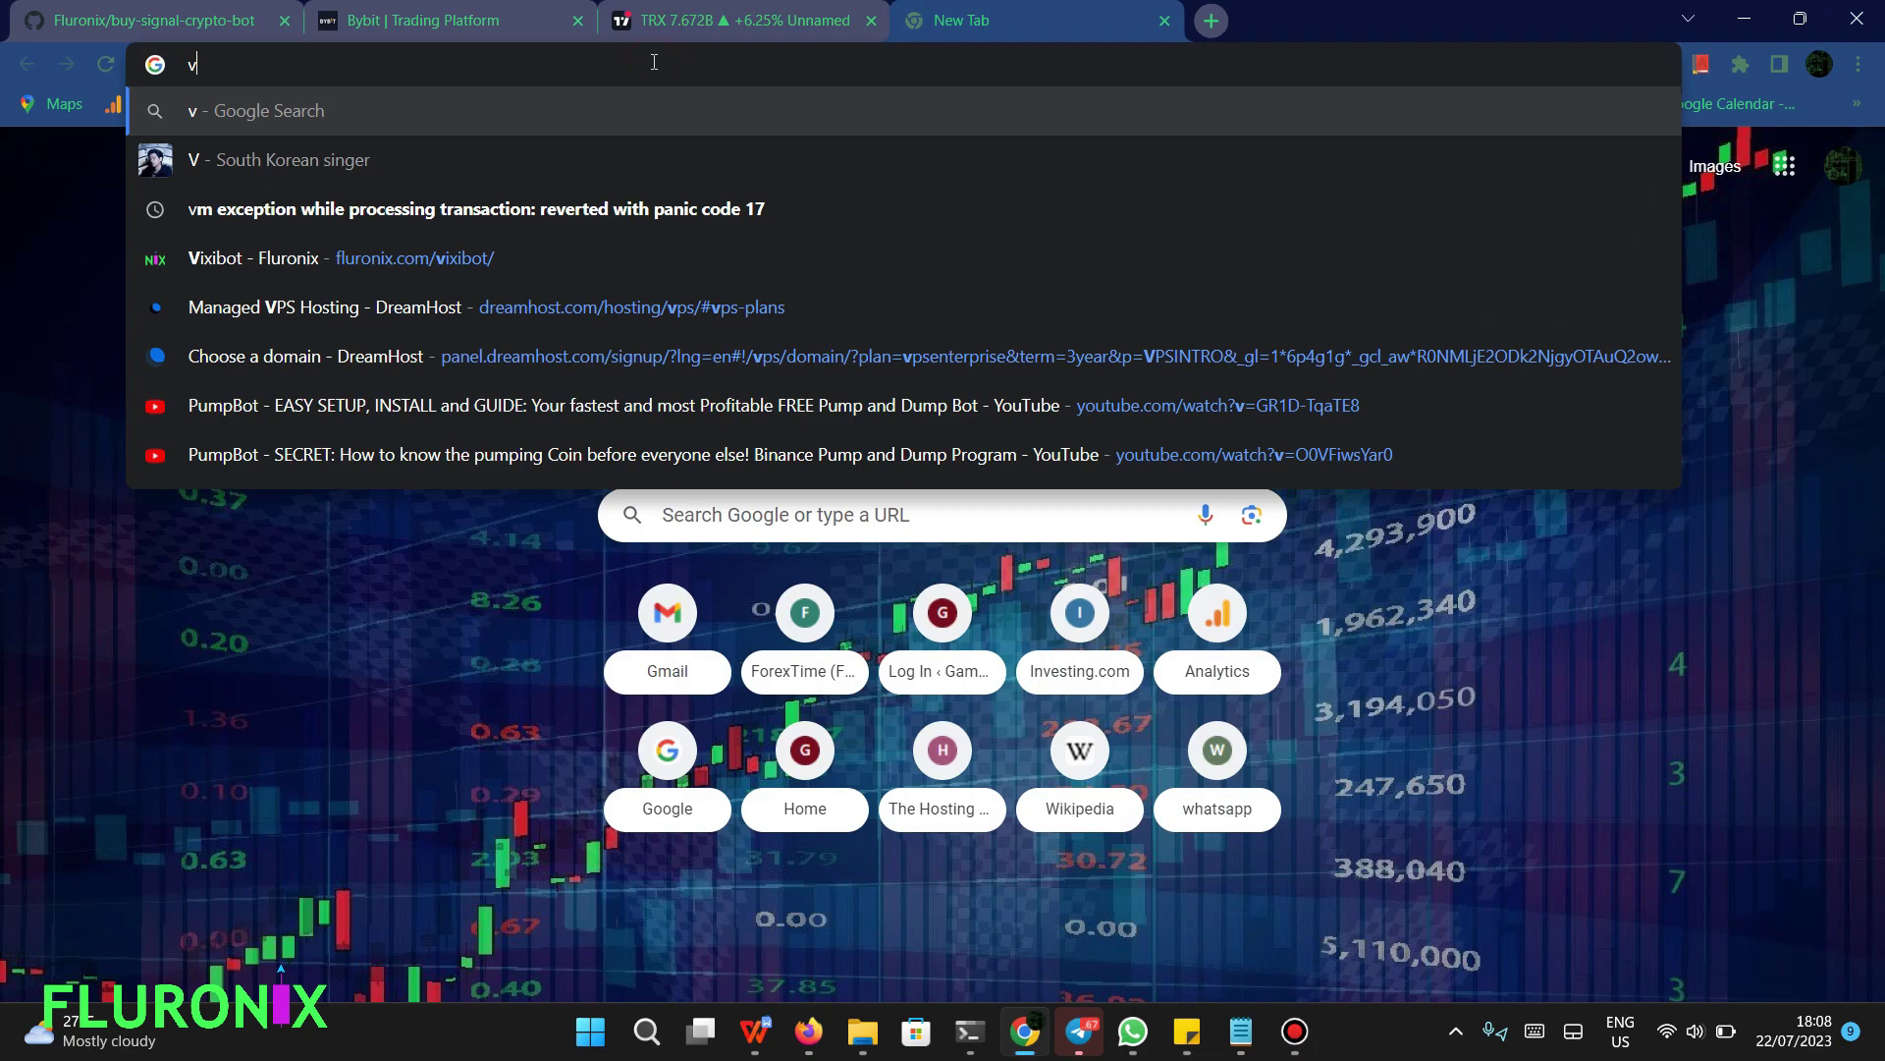
pyautogui.write('isual')
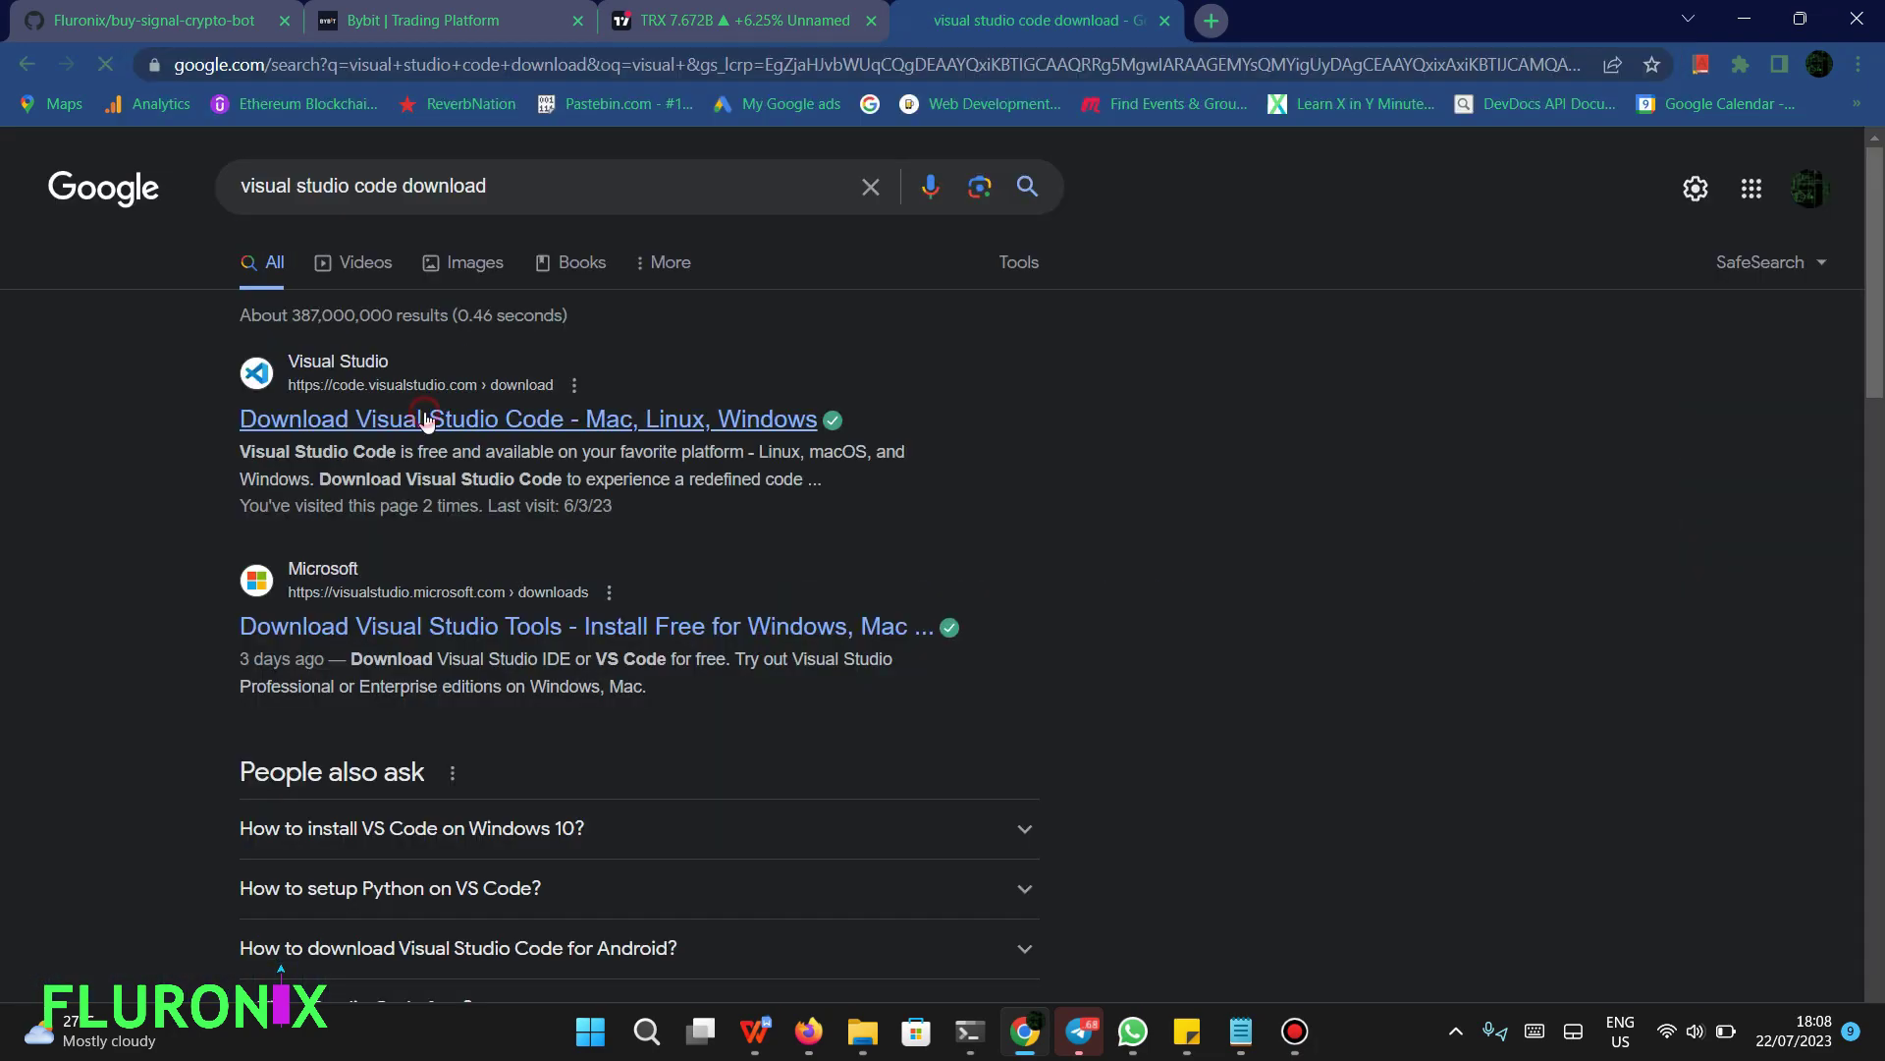
pyautogui.click(427, 418)
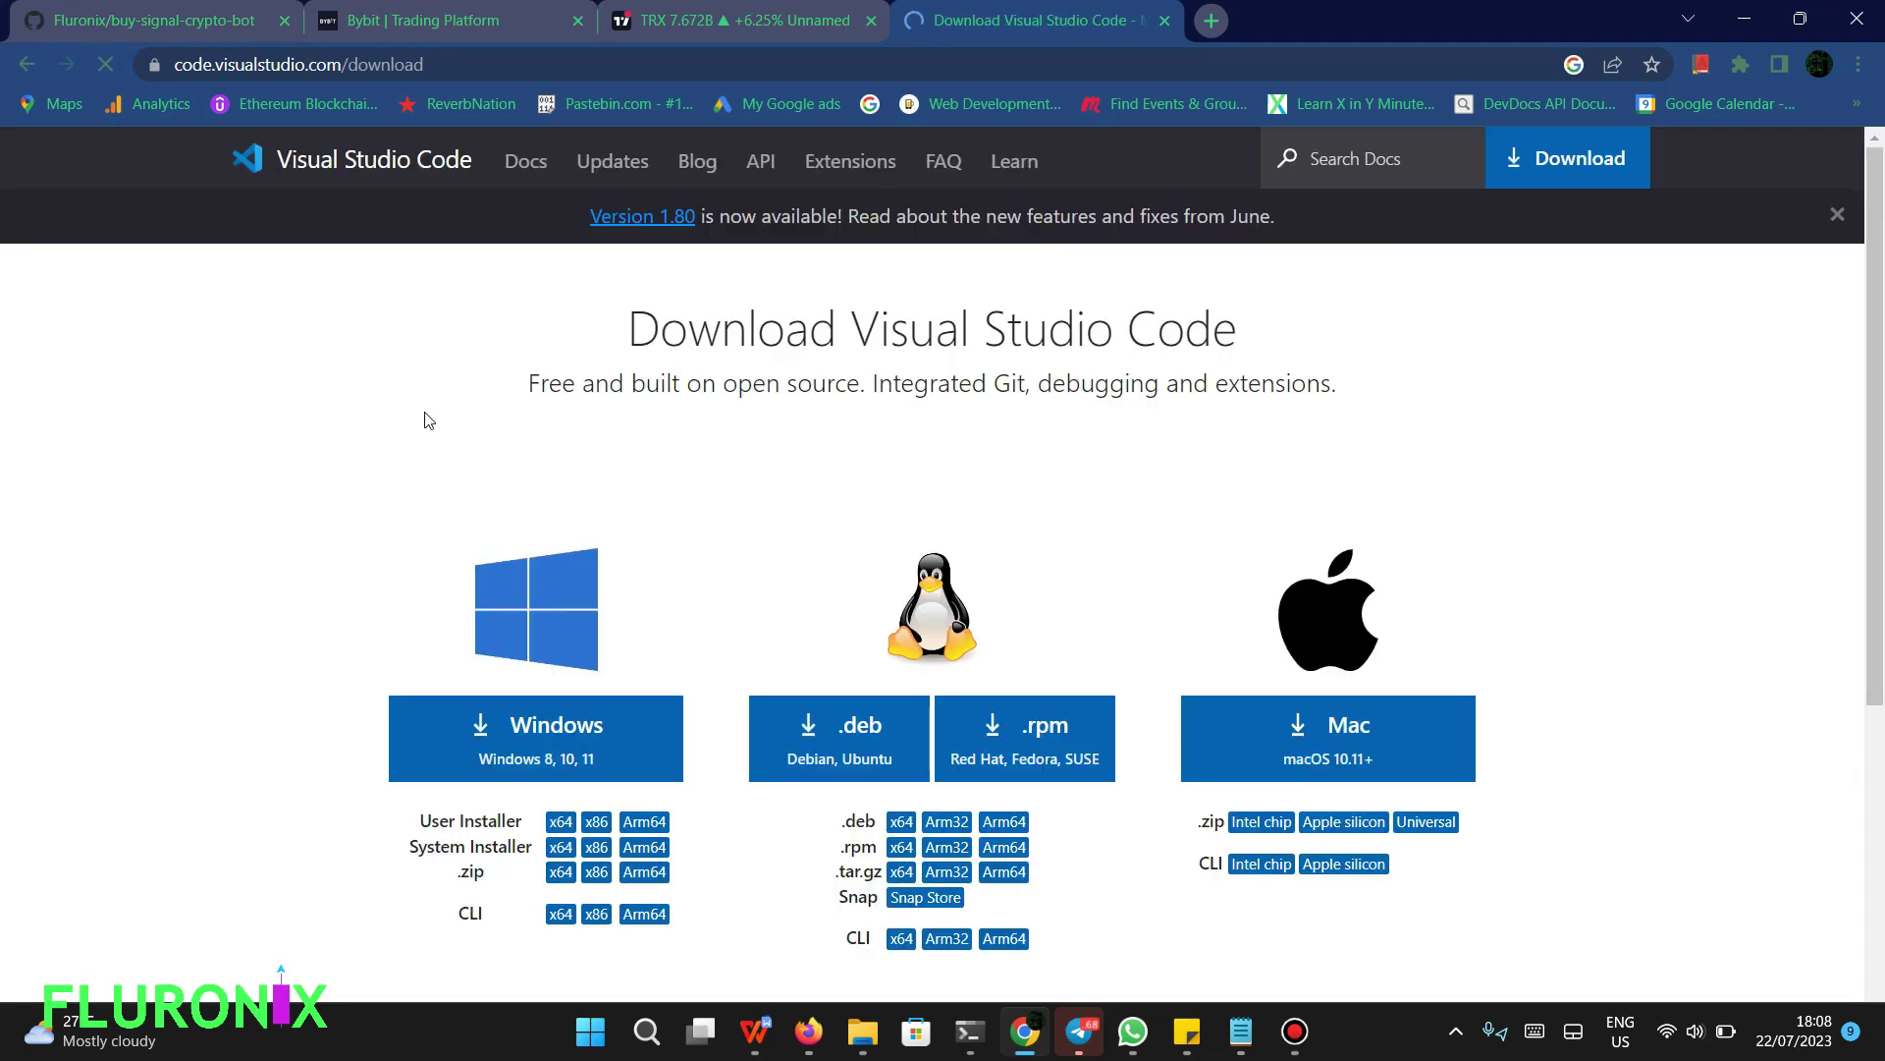
# - Highlight the download options text and select the page's URL in the address bar
pyautogui.scroll(-2, 786, 509)
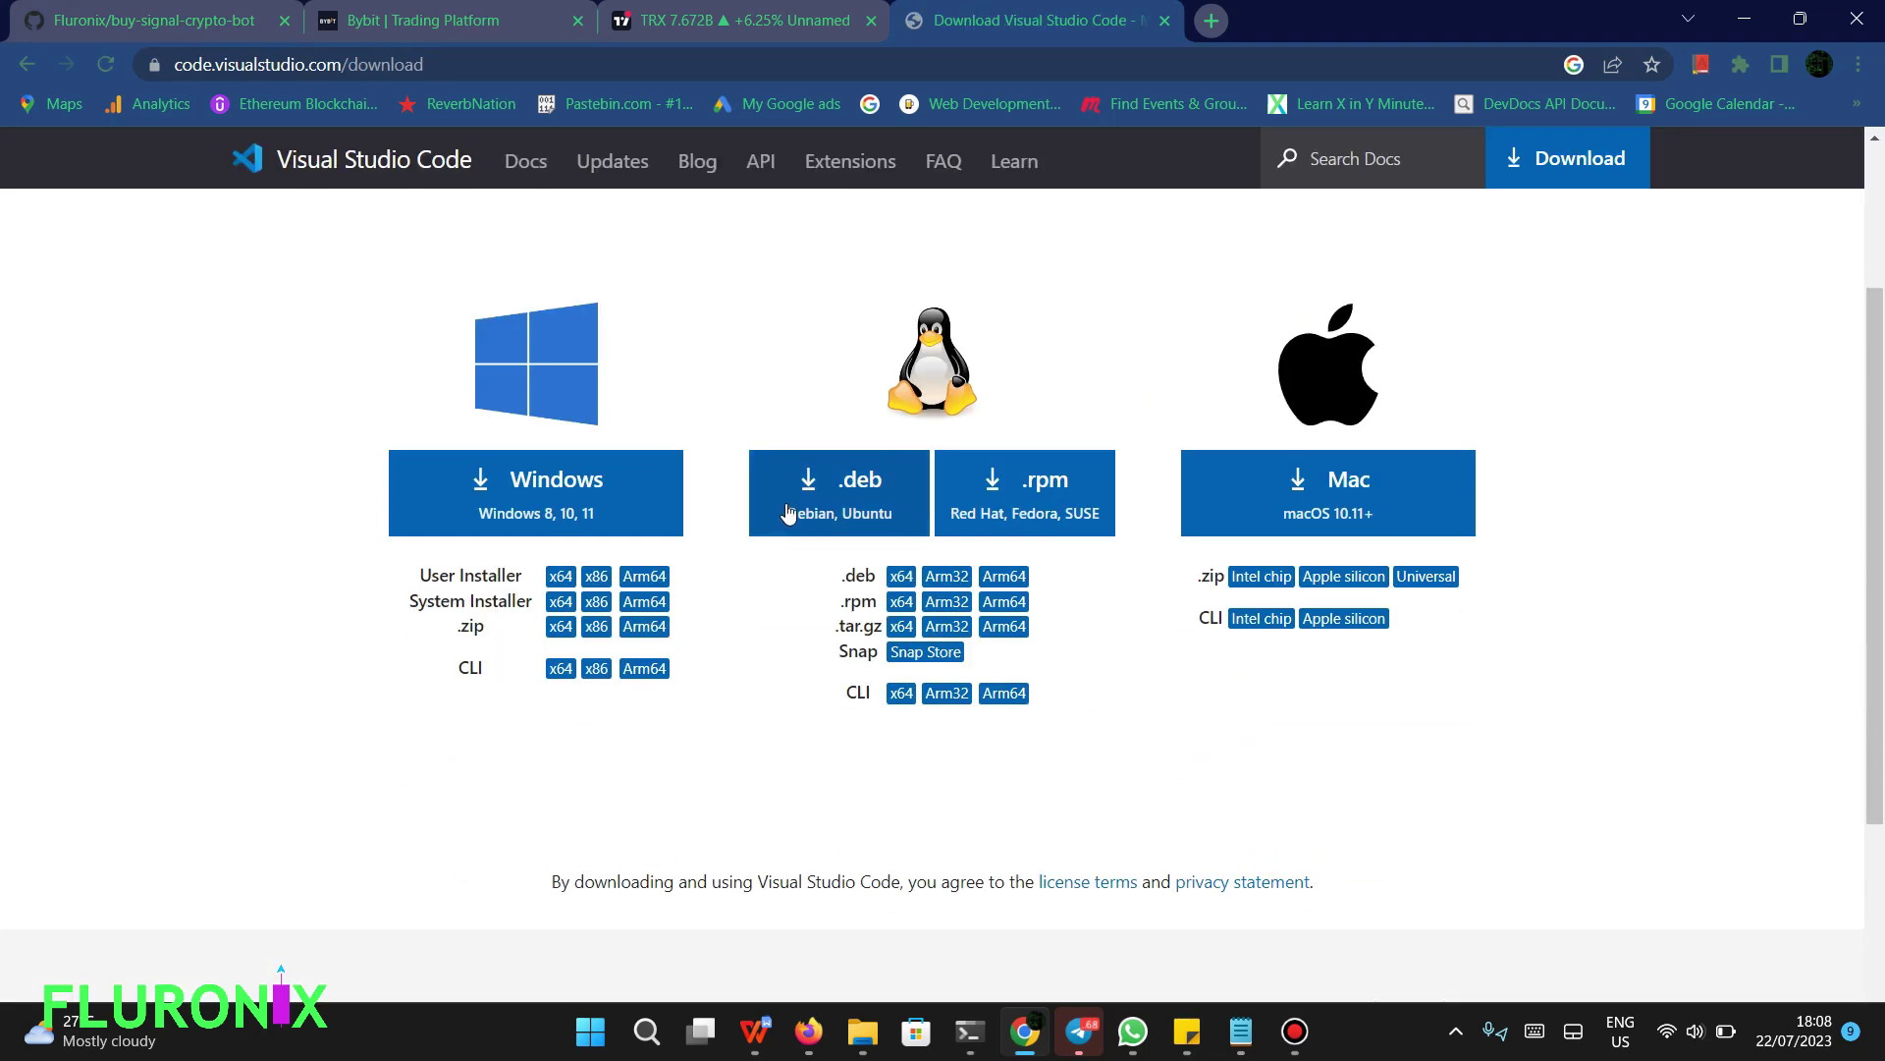
pyautogui.moveTo(320, 357); pyautogui.dragTo(1694, 449)
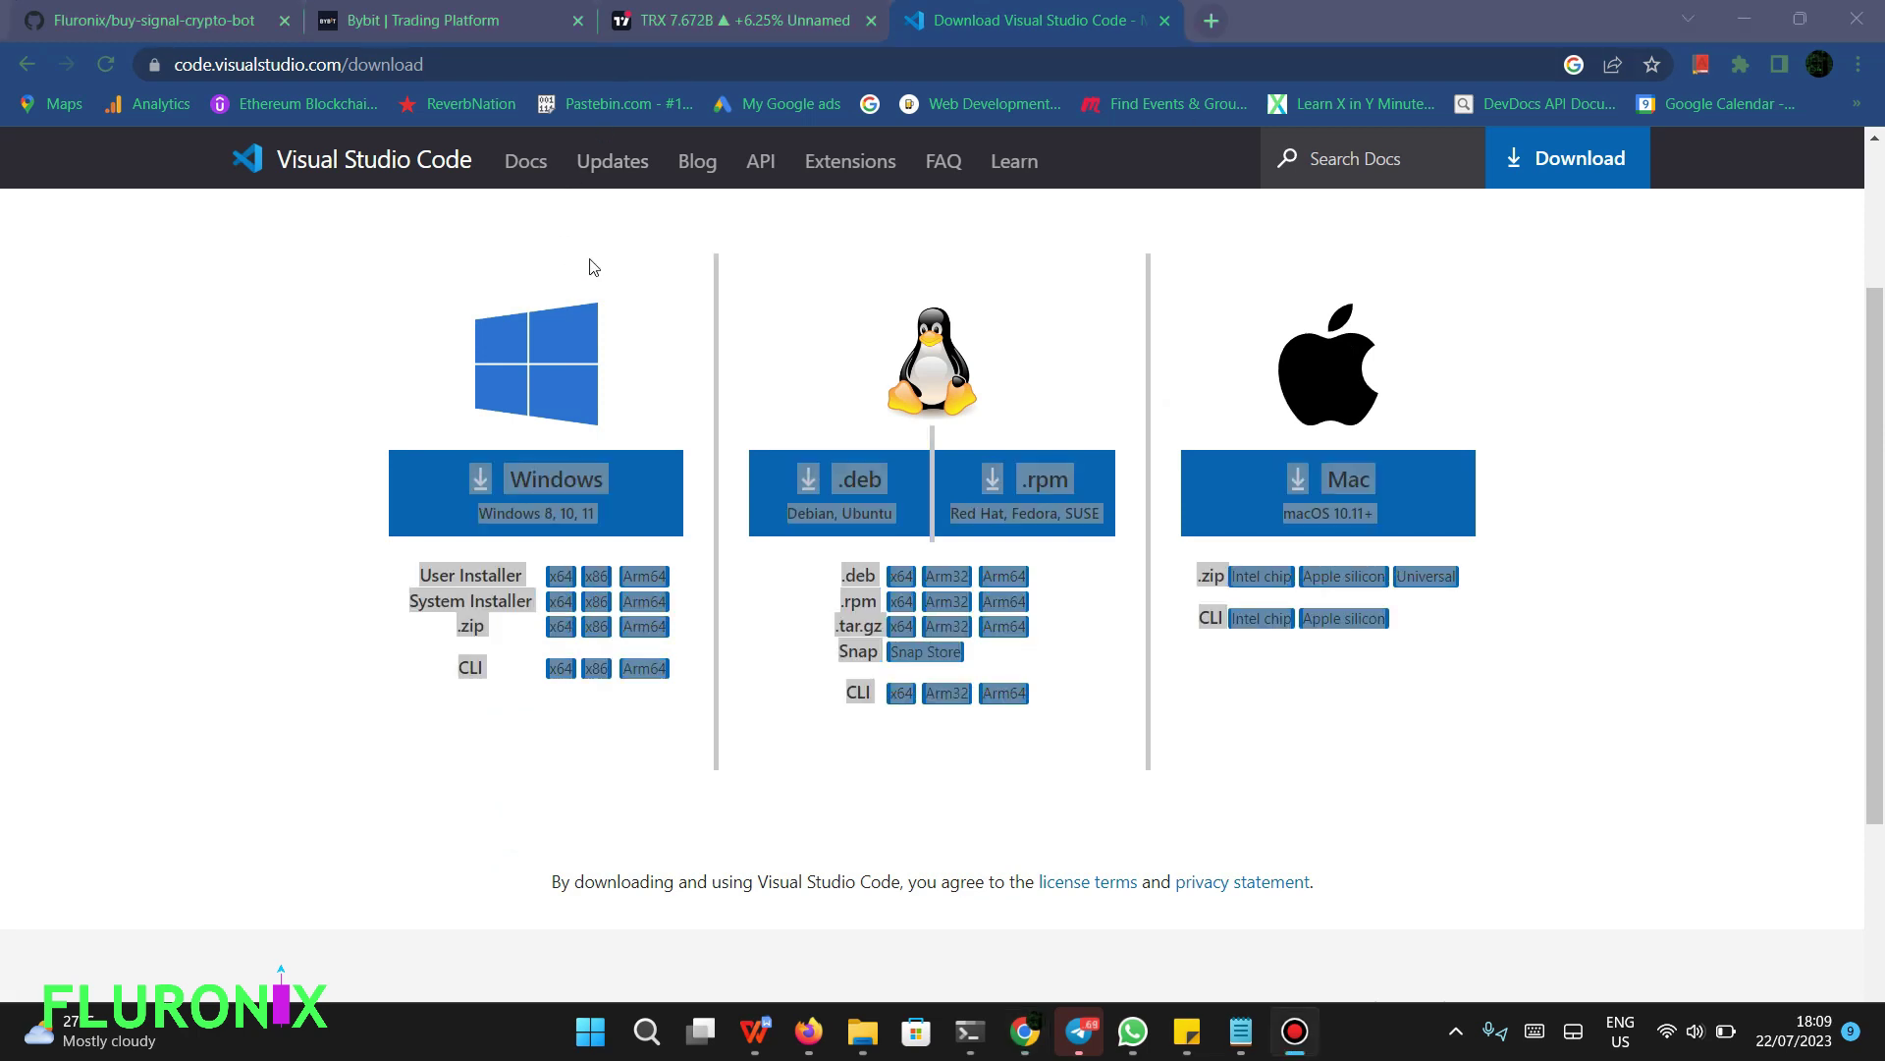
pyautogui.click(451, 53)
pyautogui.moveTo(479, 64); pyautogui.dragTo(365, 61)
pyautogui.moveTo(547, 76); pyautogui.dragTo(104, 68)
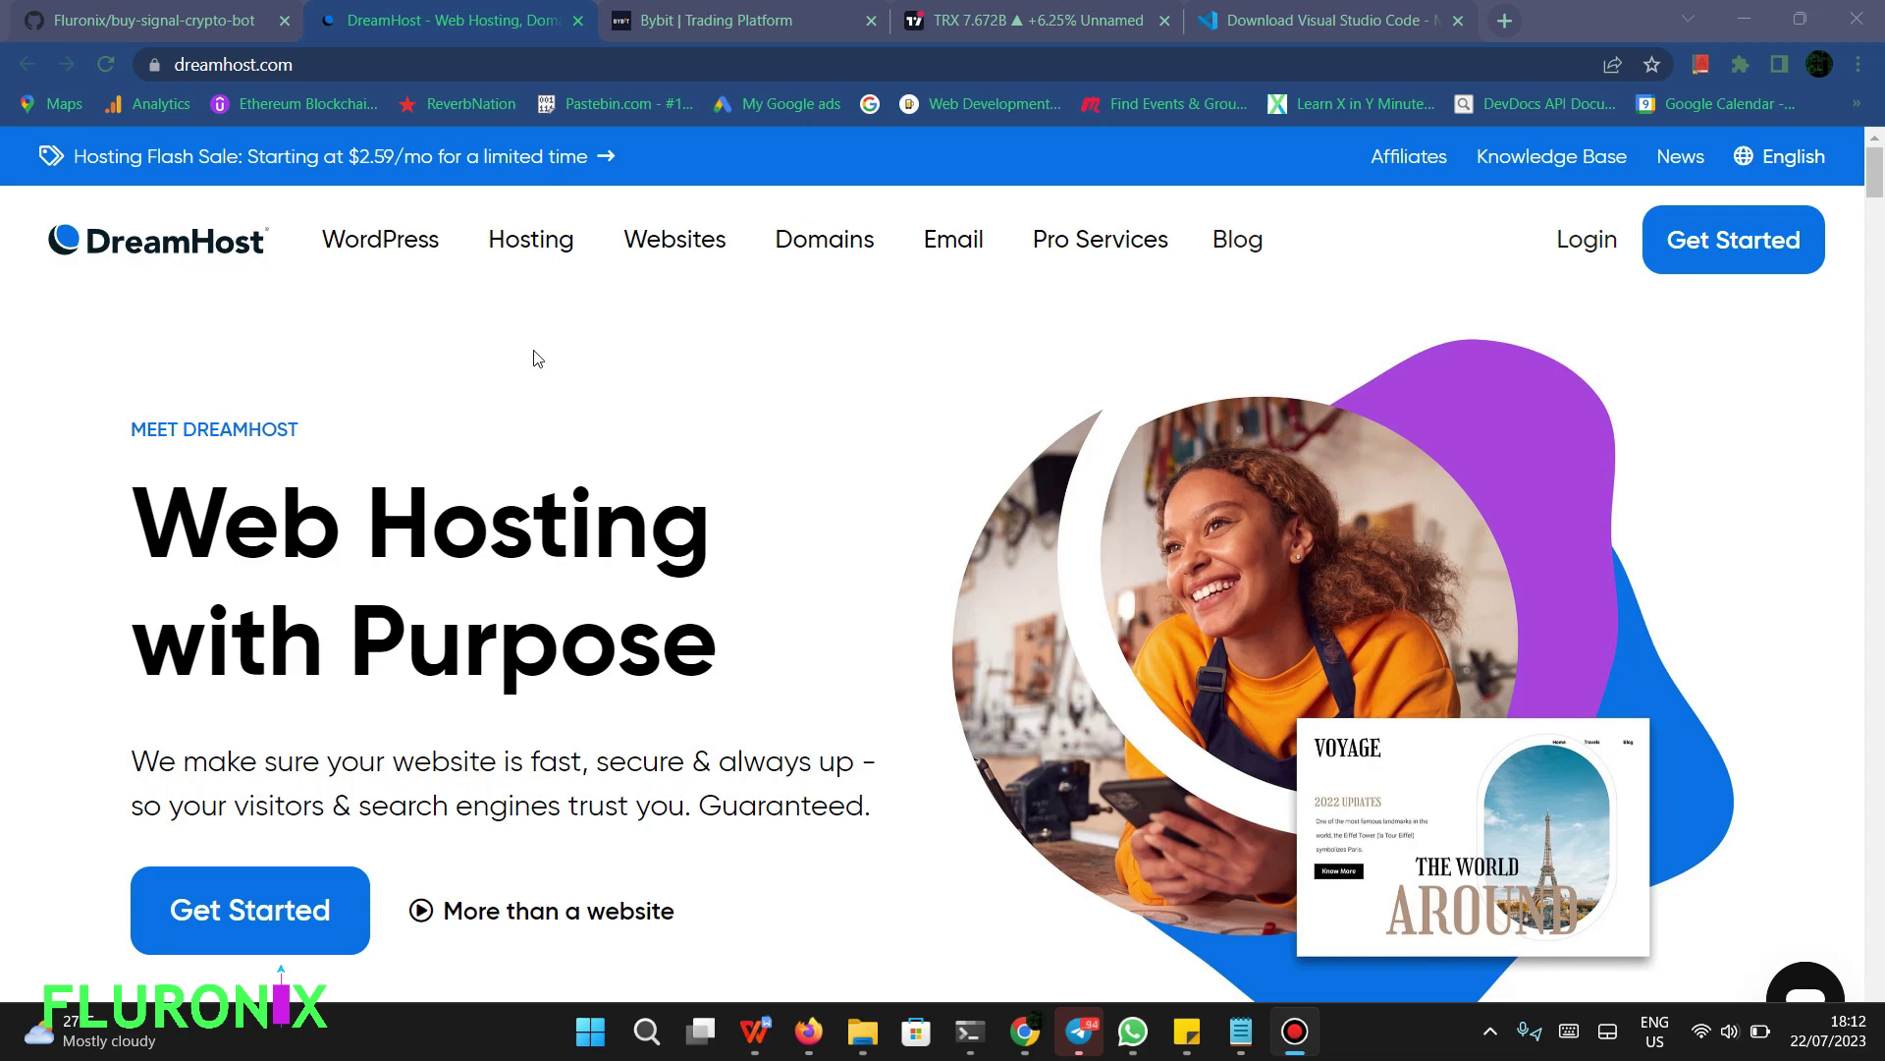
# - Go to DreamHost's VPS Hosting page and start buying VPS web hosting
pyautogui.moveTo(481, 250)
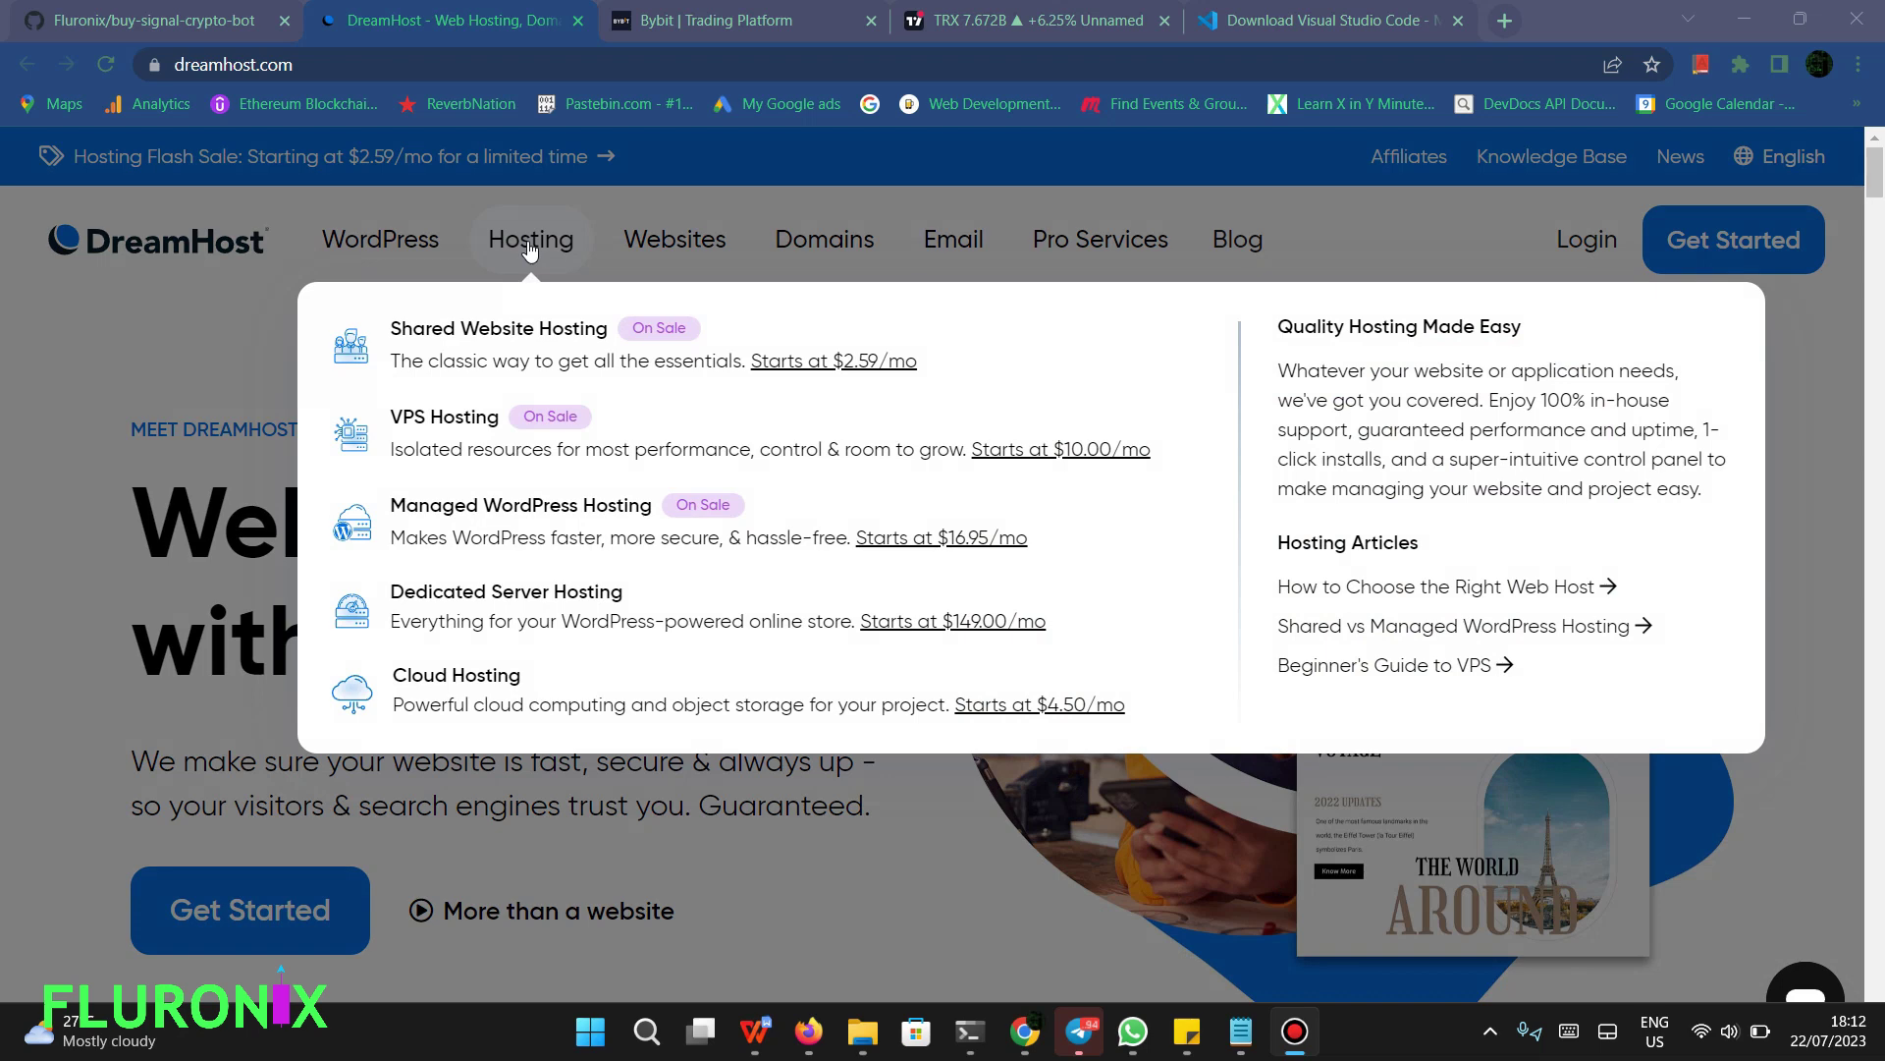
pyautogui.click(452, 440)
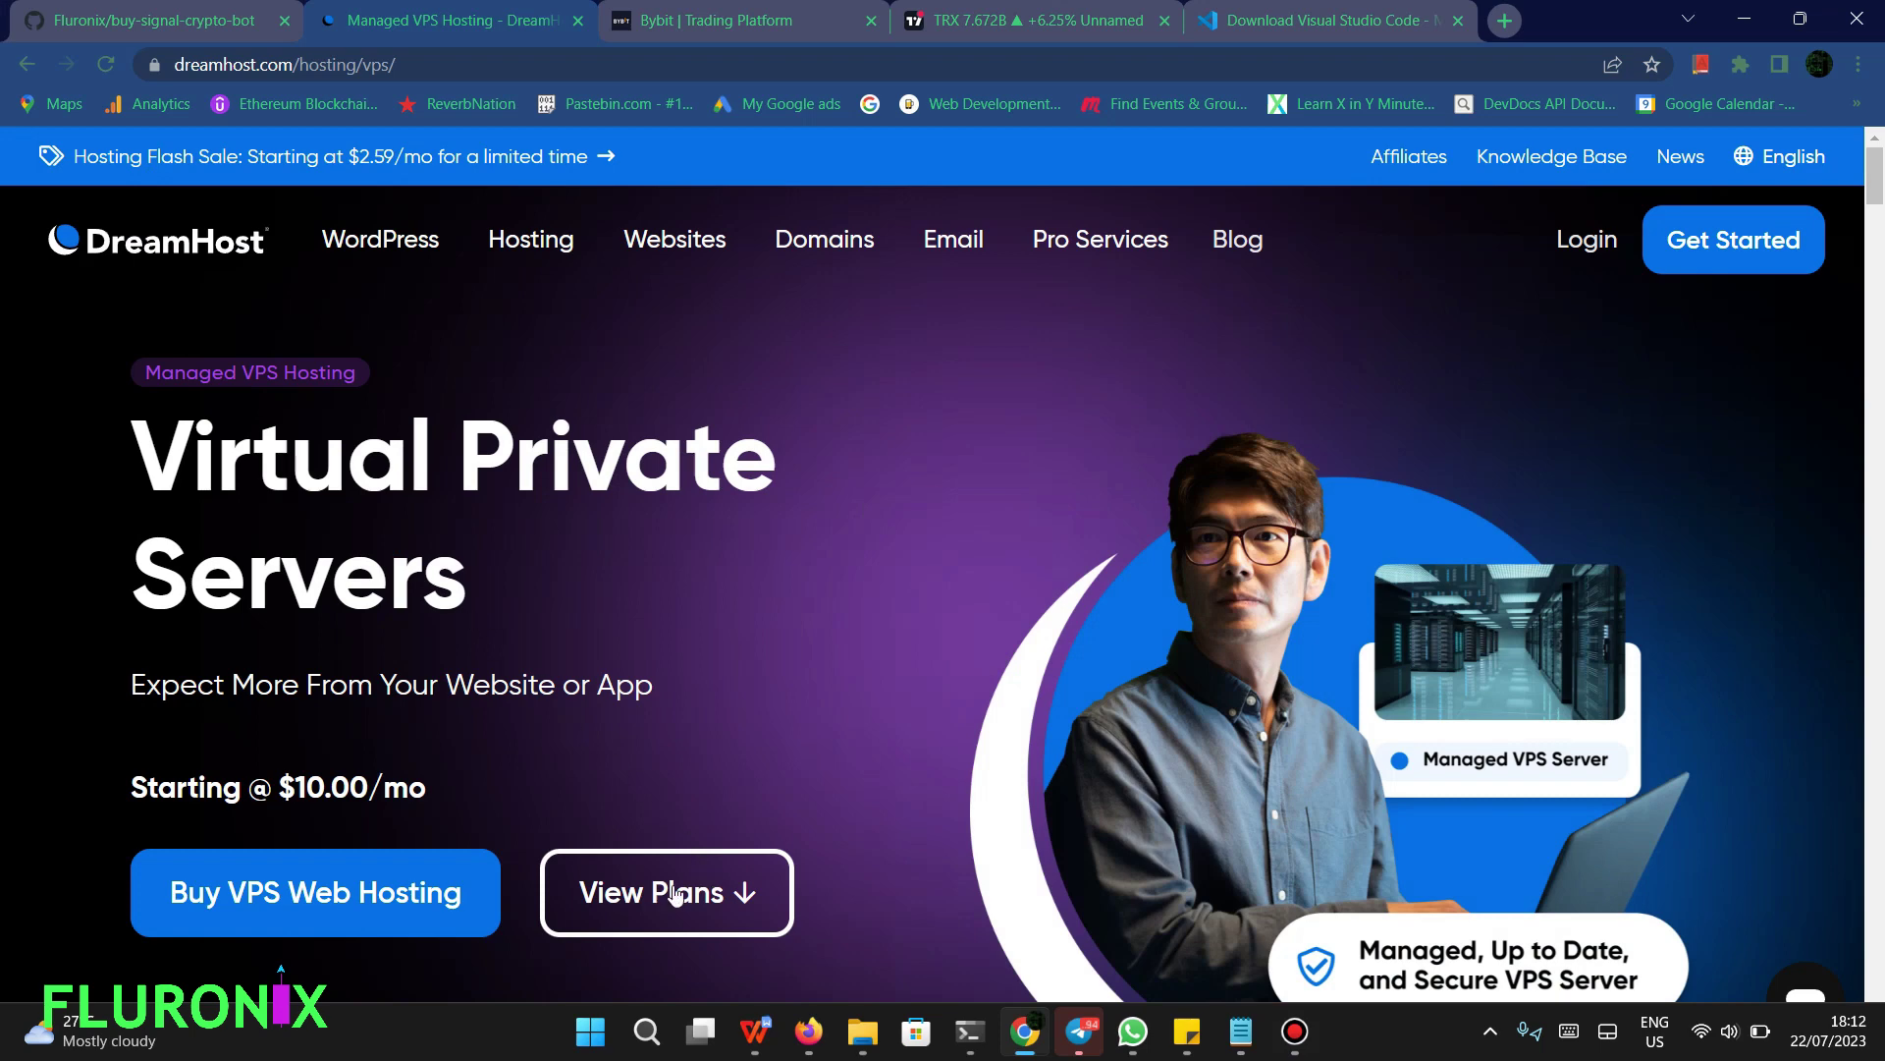
pyautogui.click(393, 891)
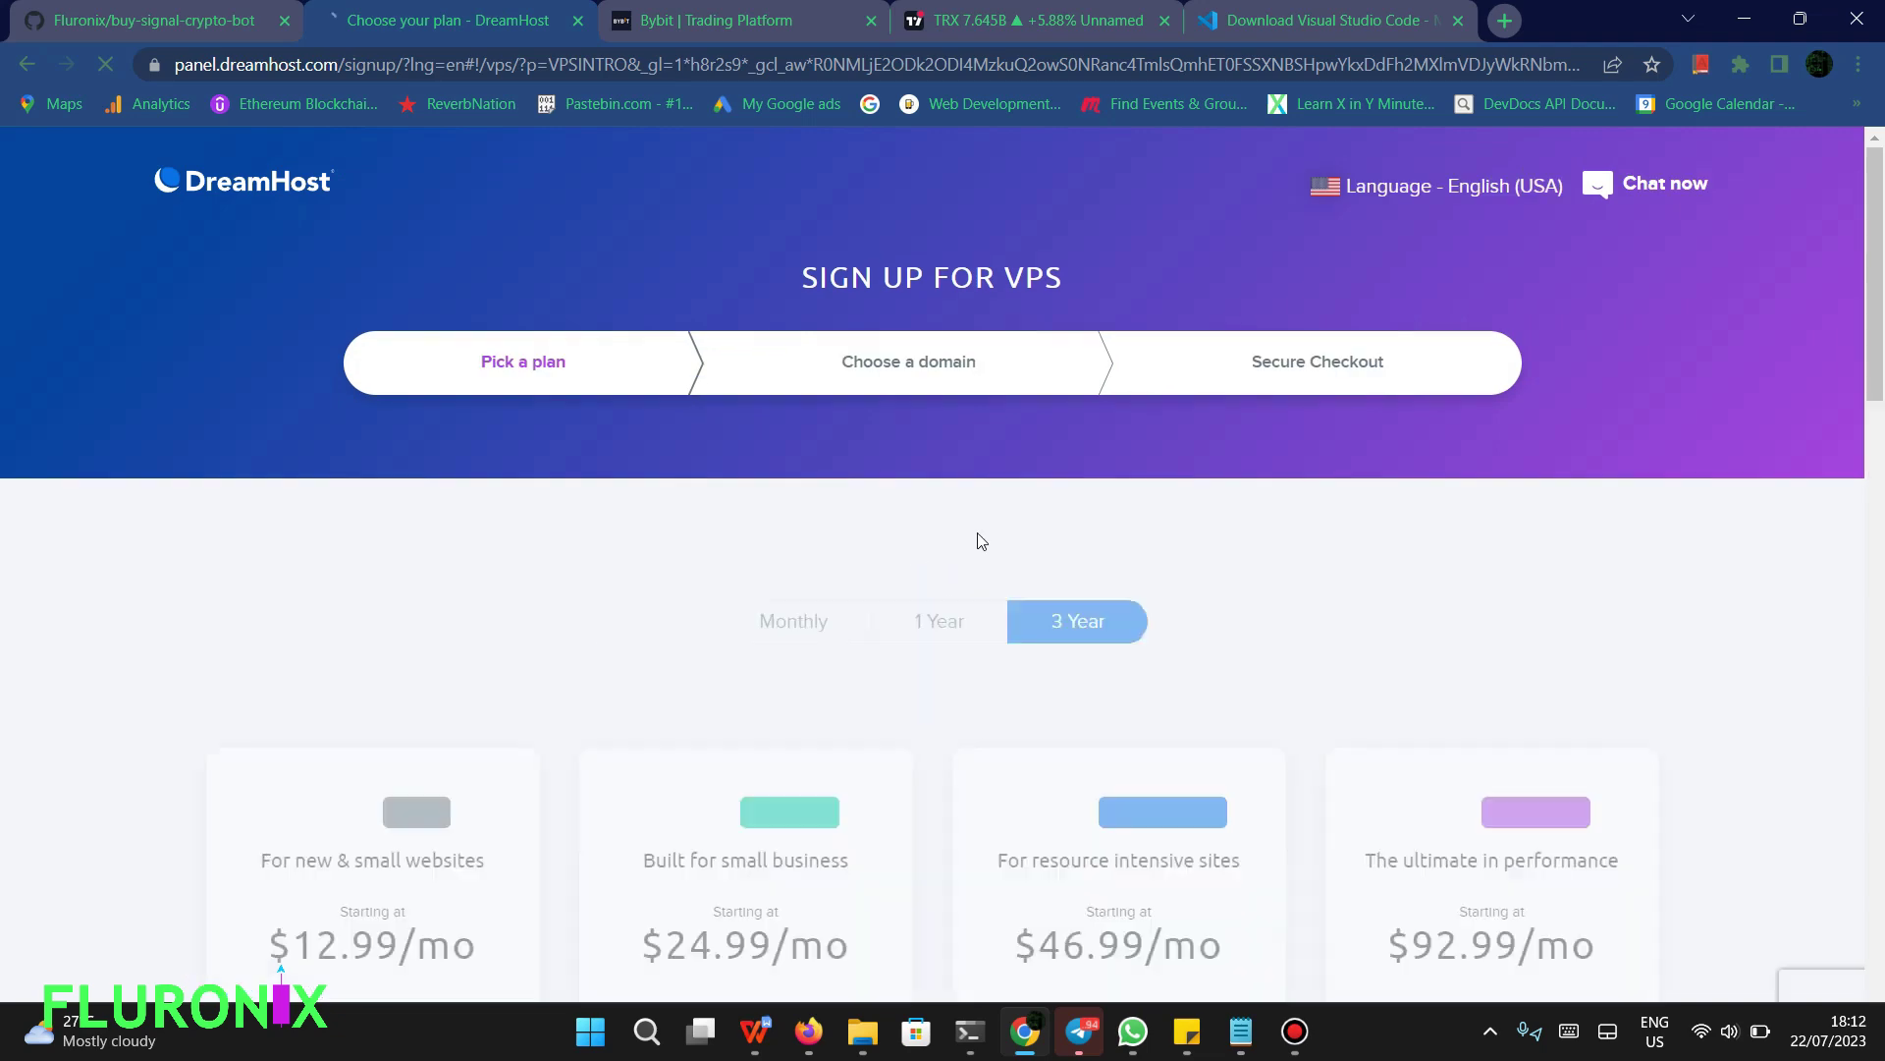
pyautogui.scroll(-7, 977, 540)
pyautogui.scroll(1, 977, 540)
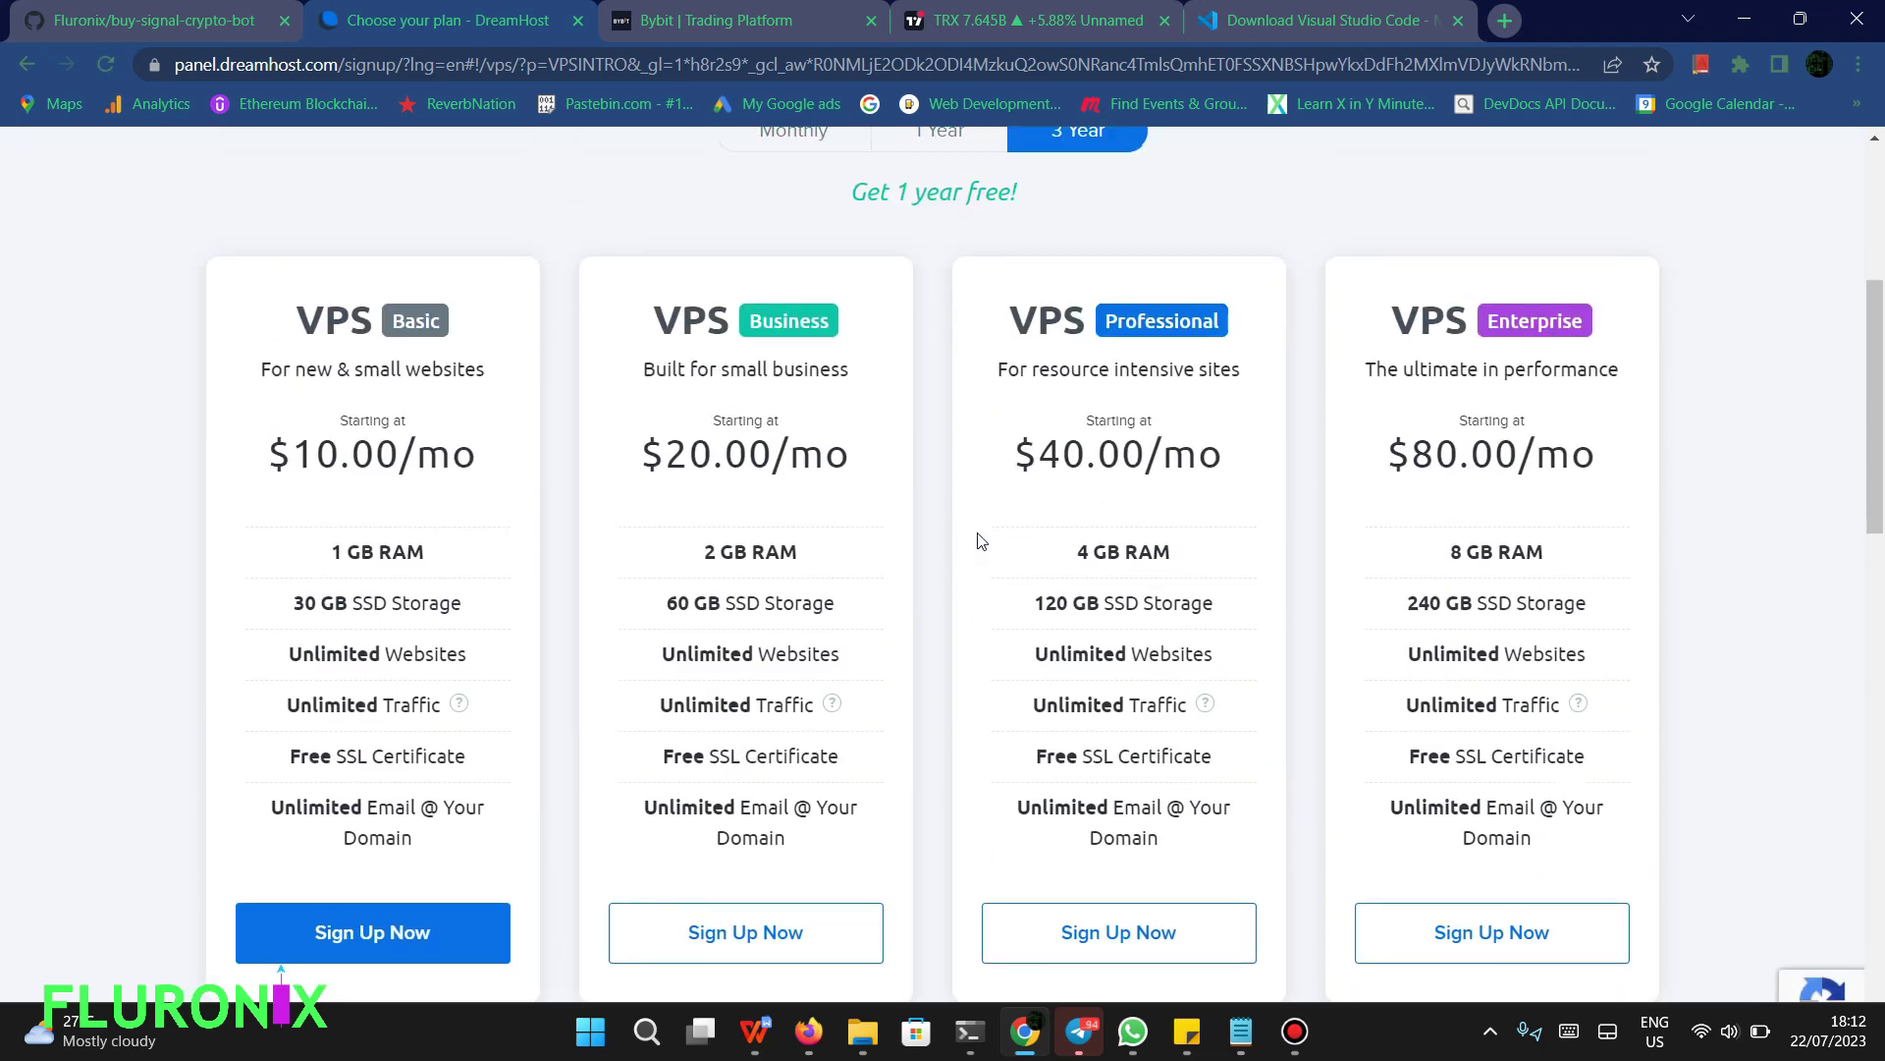
pyautogui.scroll(-1, 977, 540)
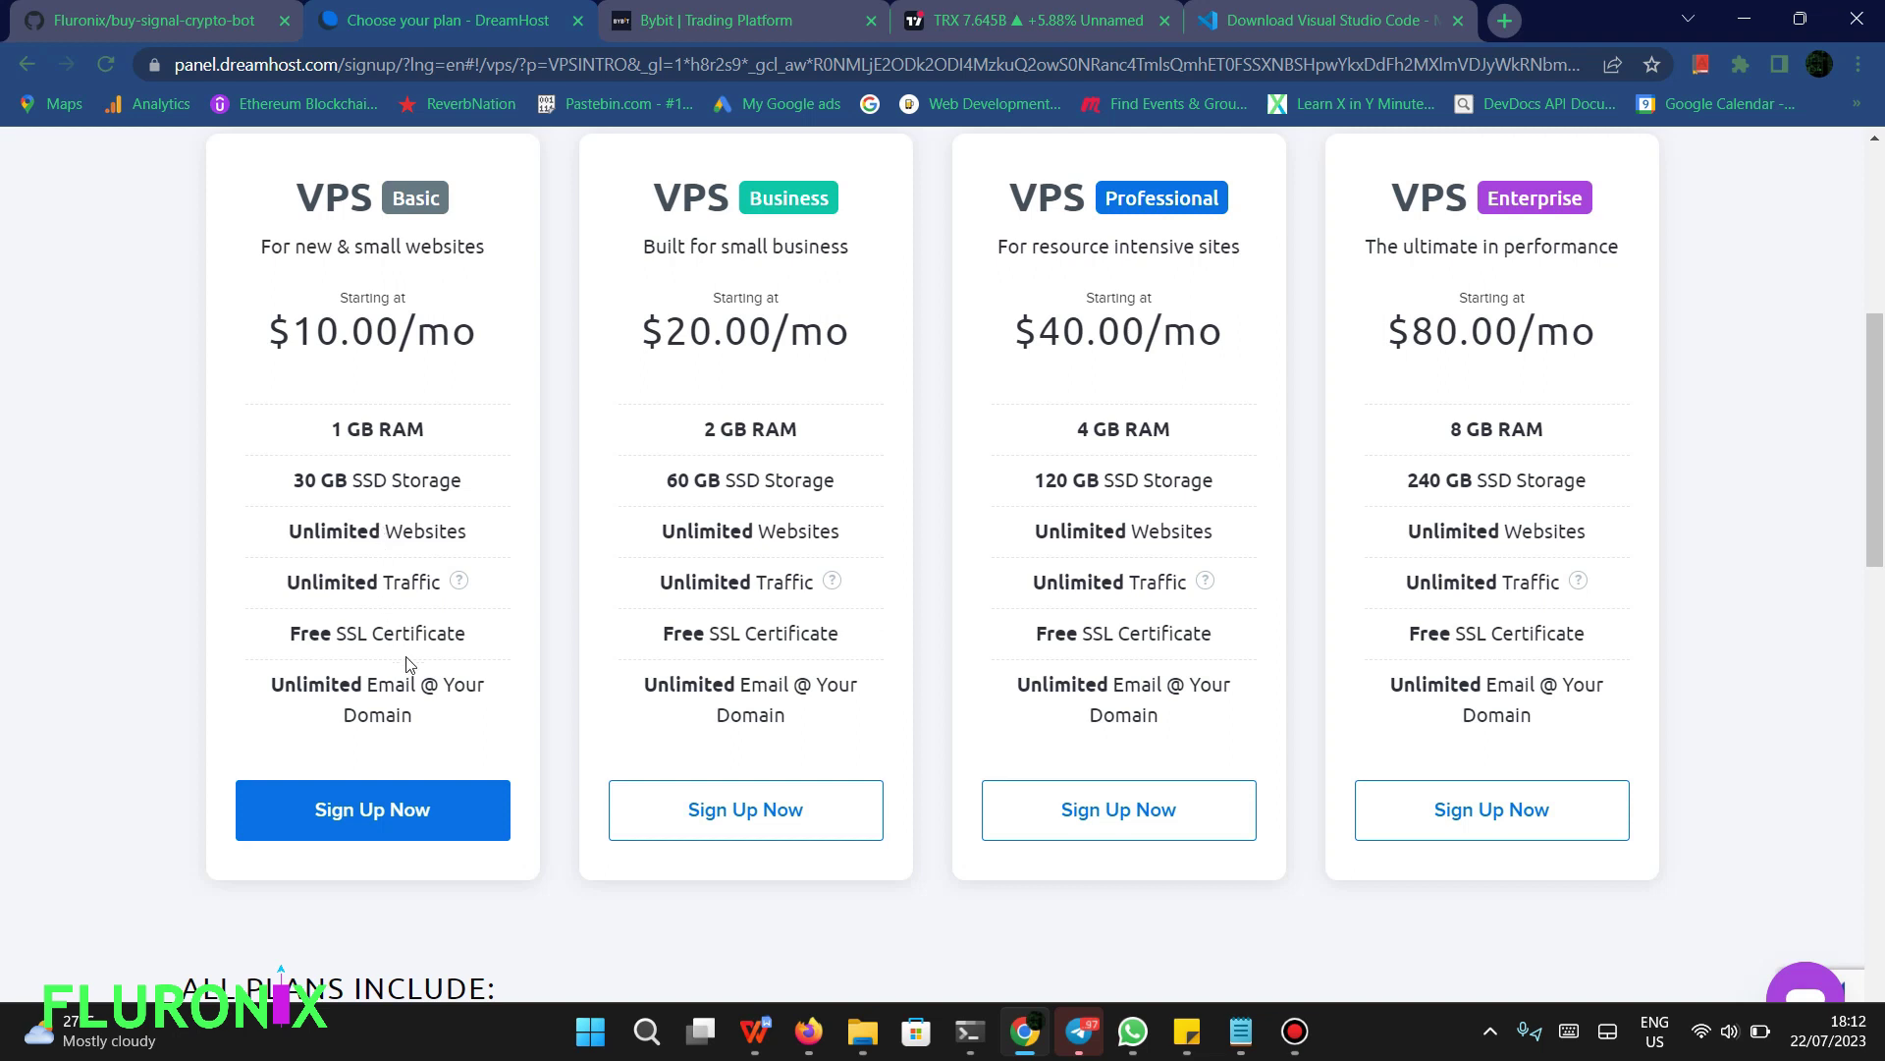
# - Sign up for the VPS Business plan on yearly billing, $330.00 due today
pyautogui.click(753, 821)
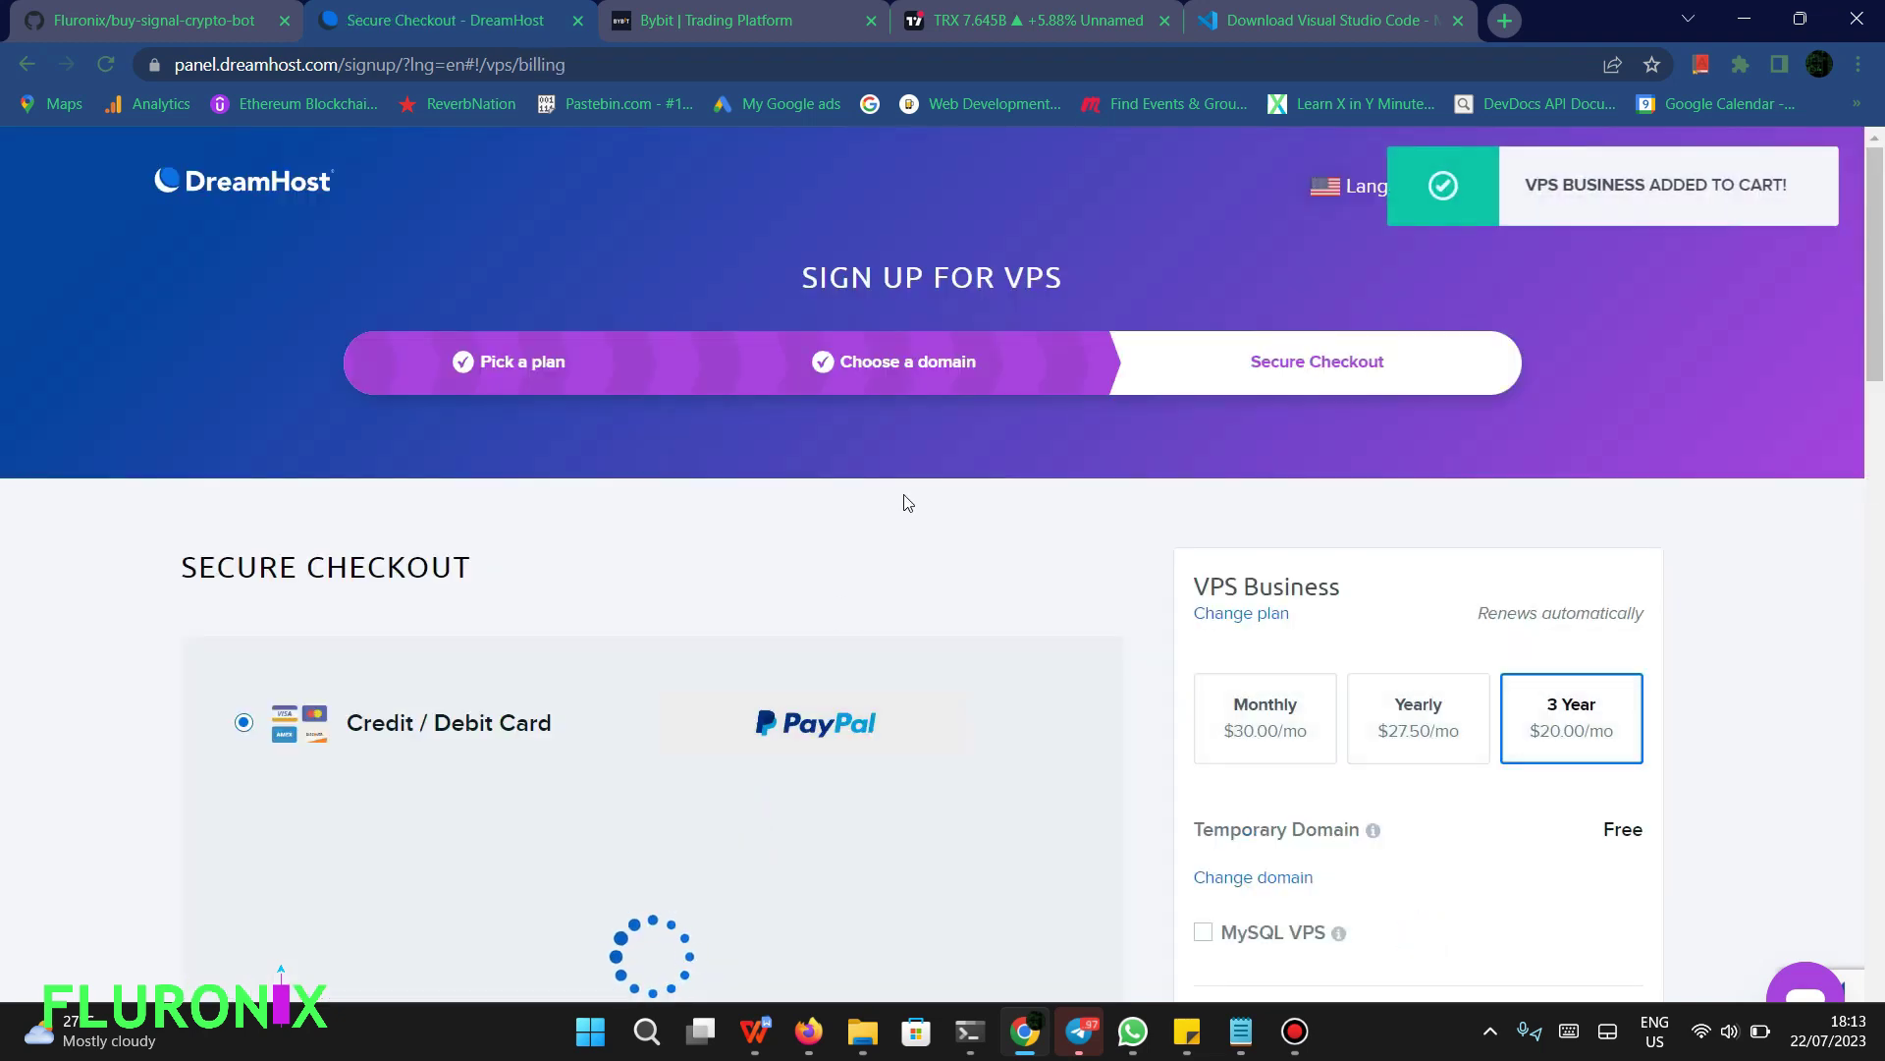
pyautogui.scroll(-2, 904, 501)
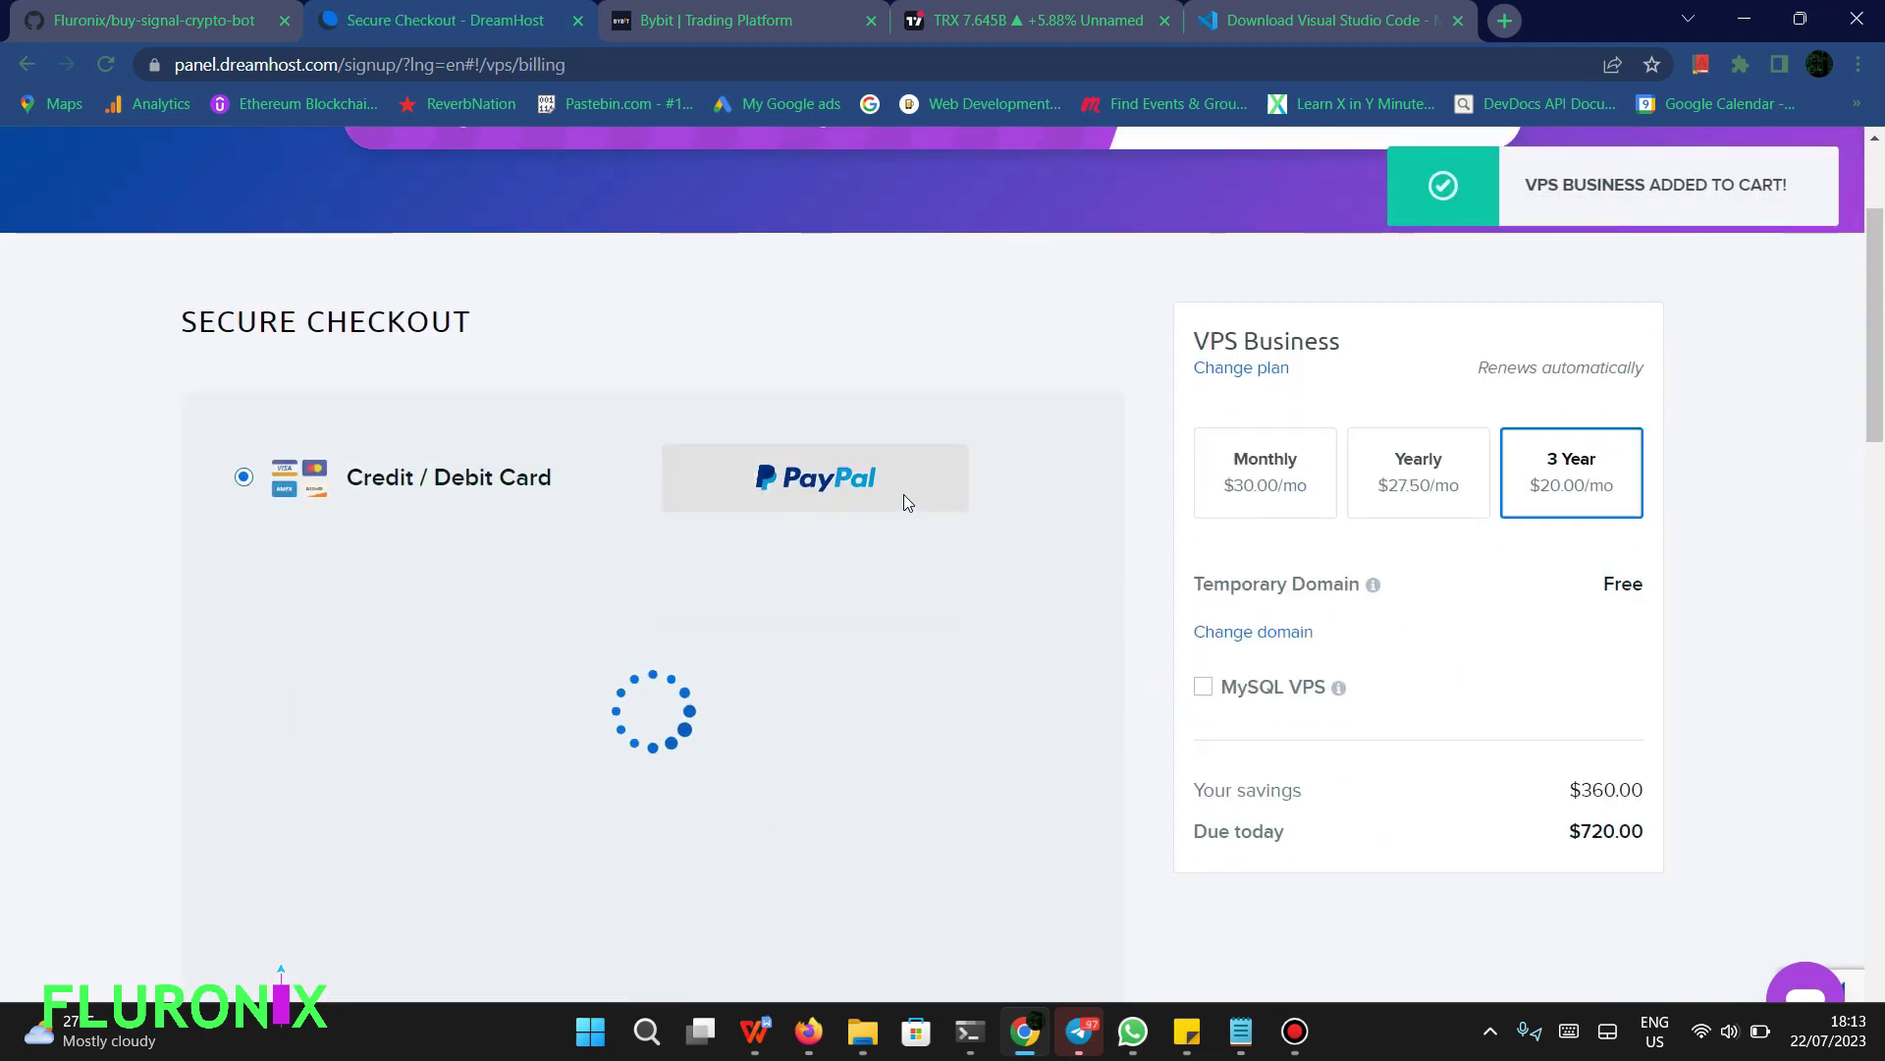
pyautogui.click(1419, 477)
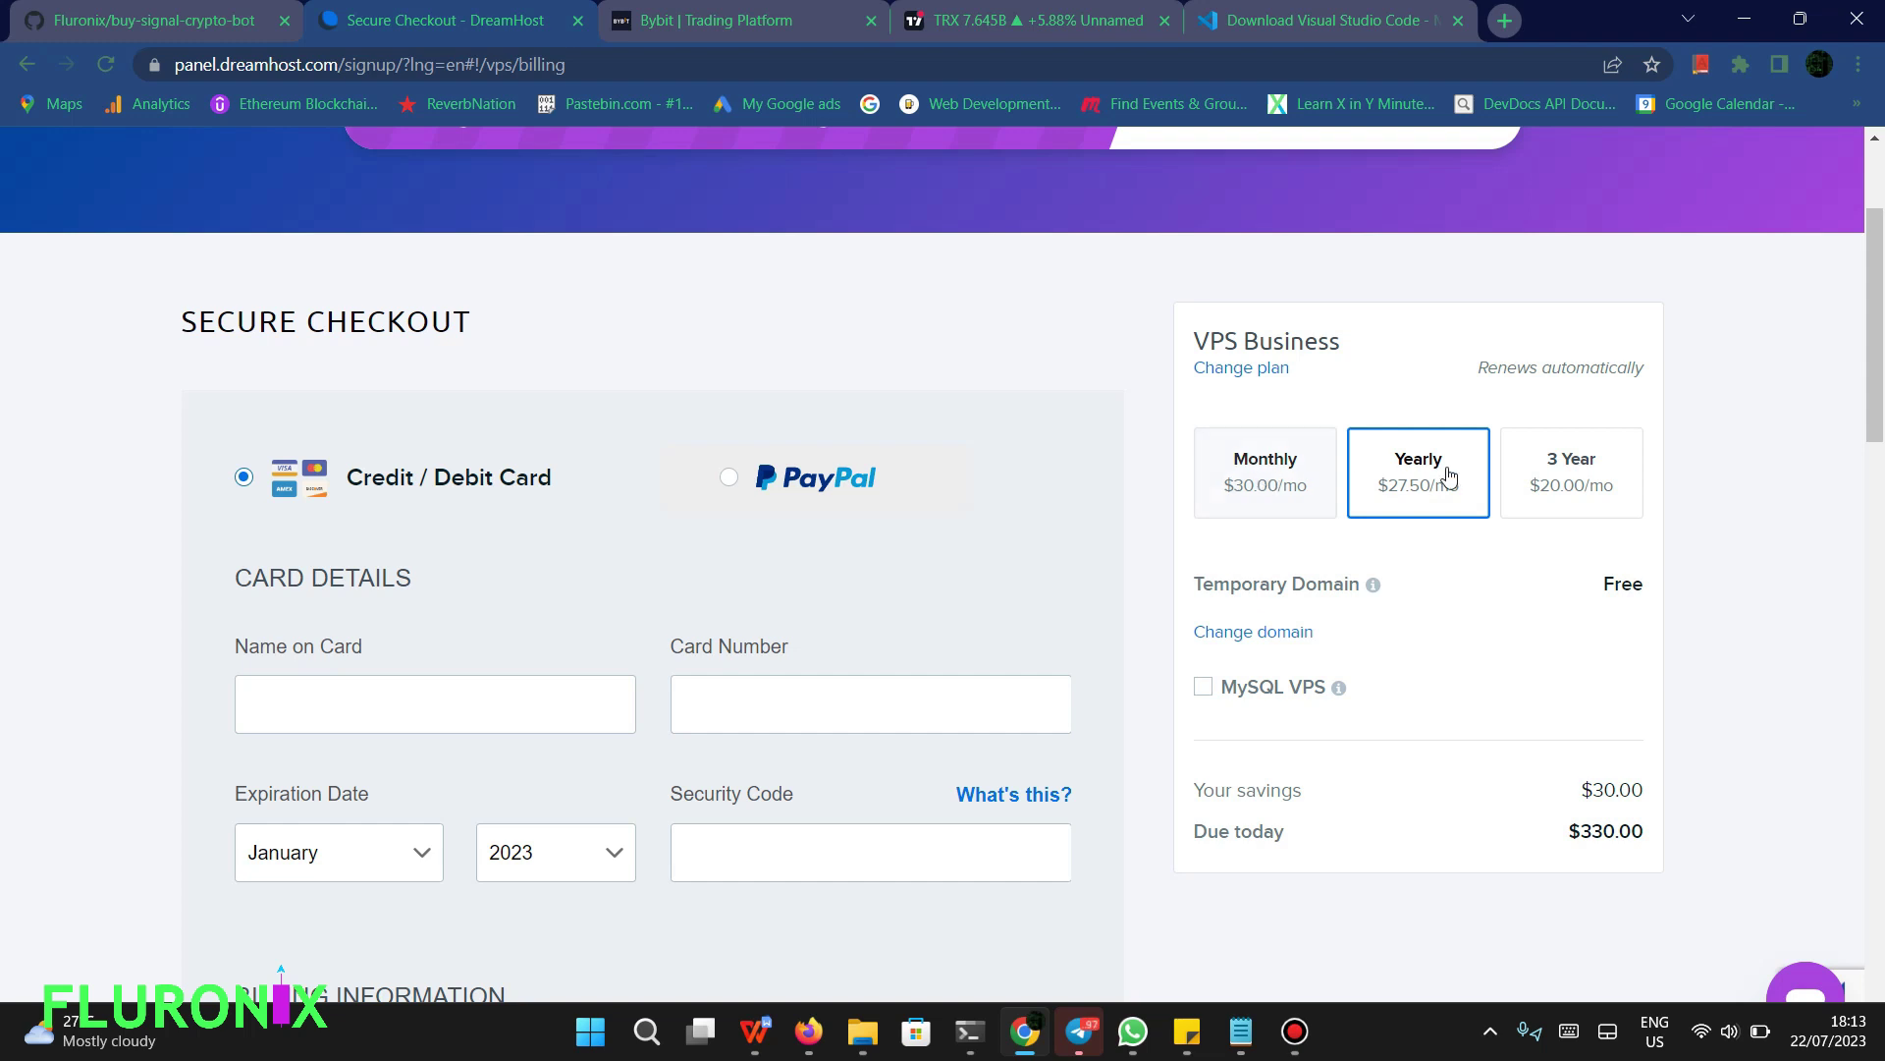
pyautogui.scroll(-1, 804, 612)
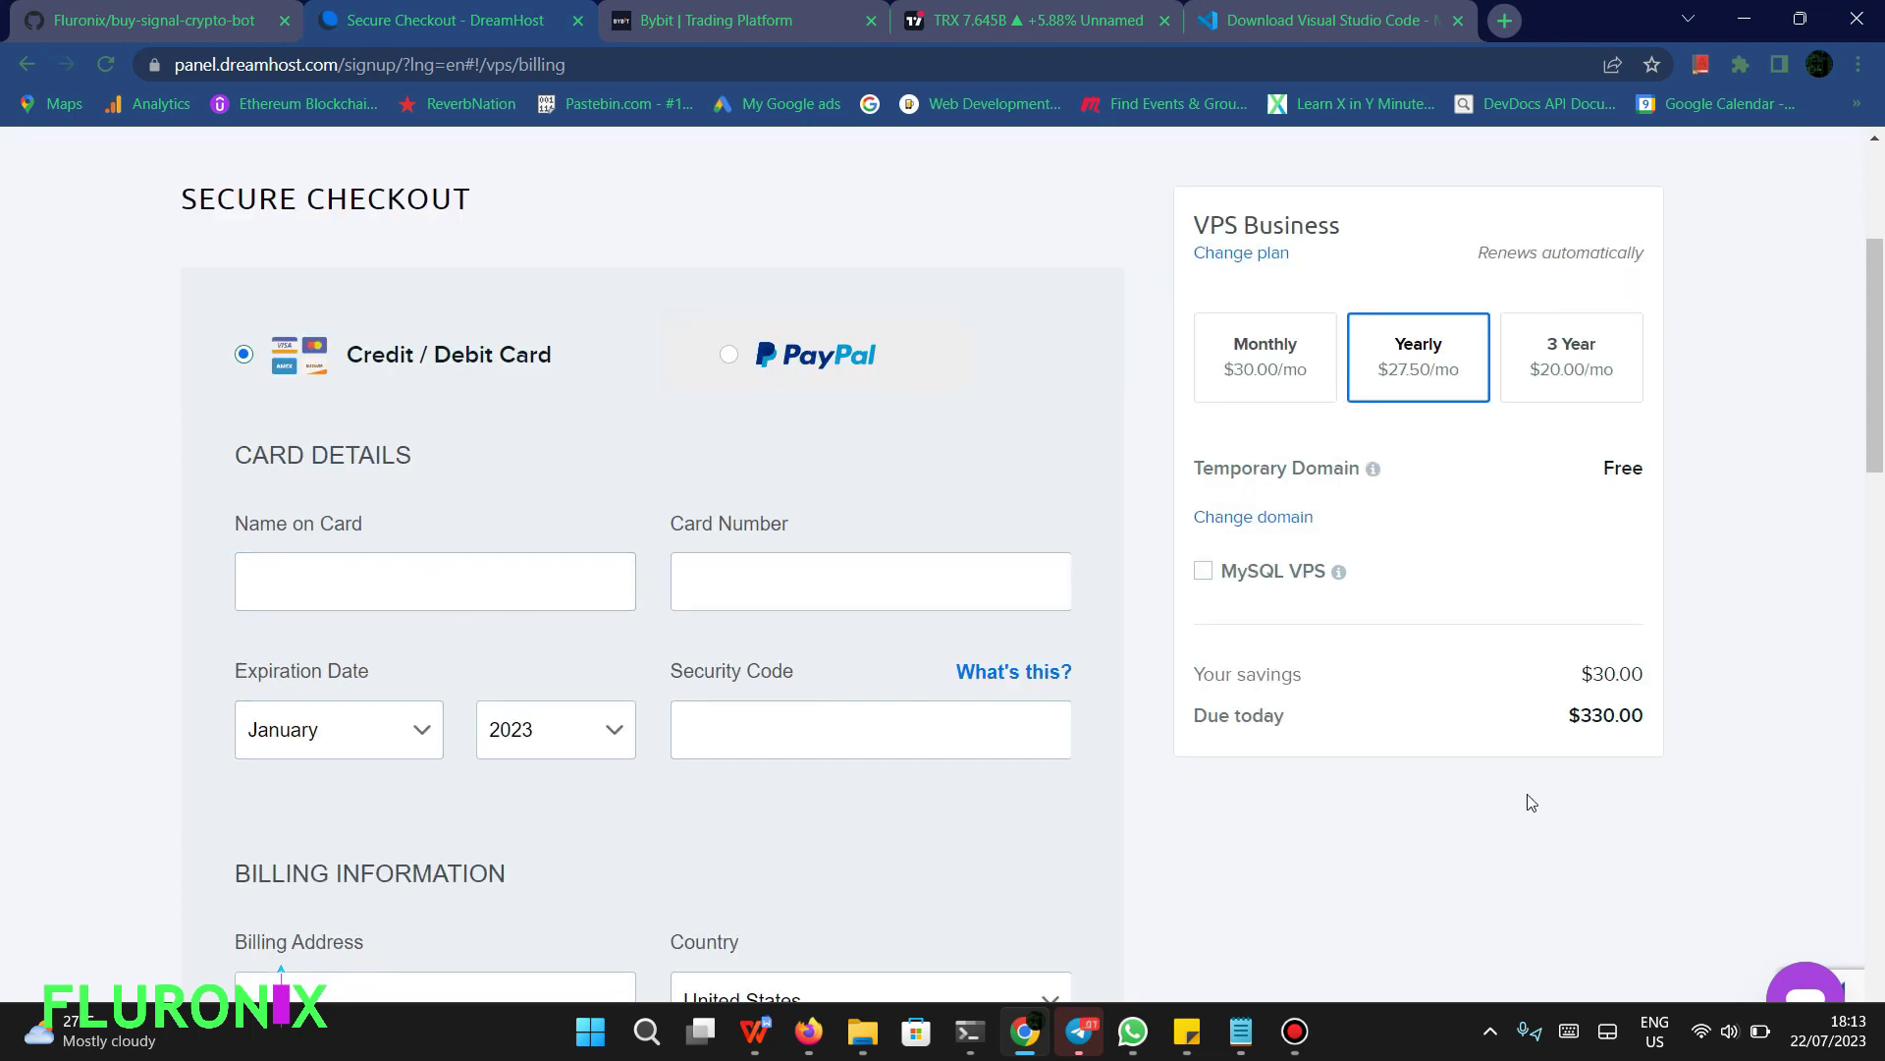
pyautogui.scroll(-3, 1620, 644)
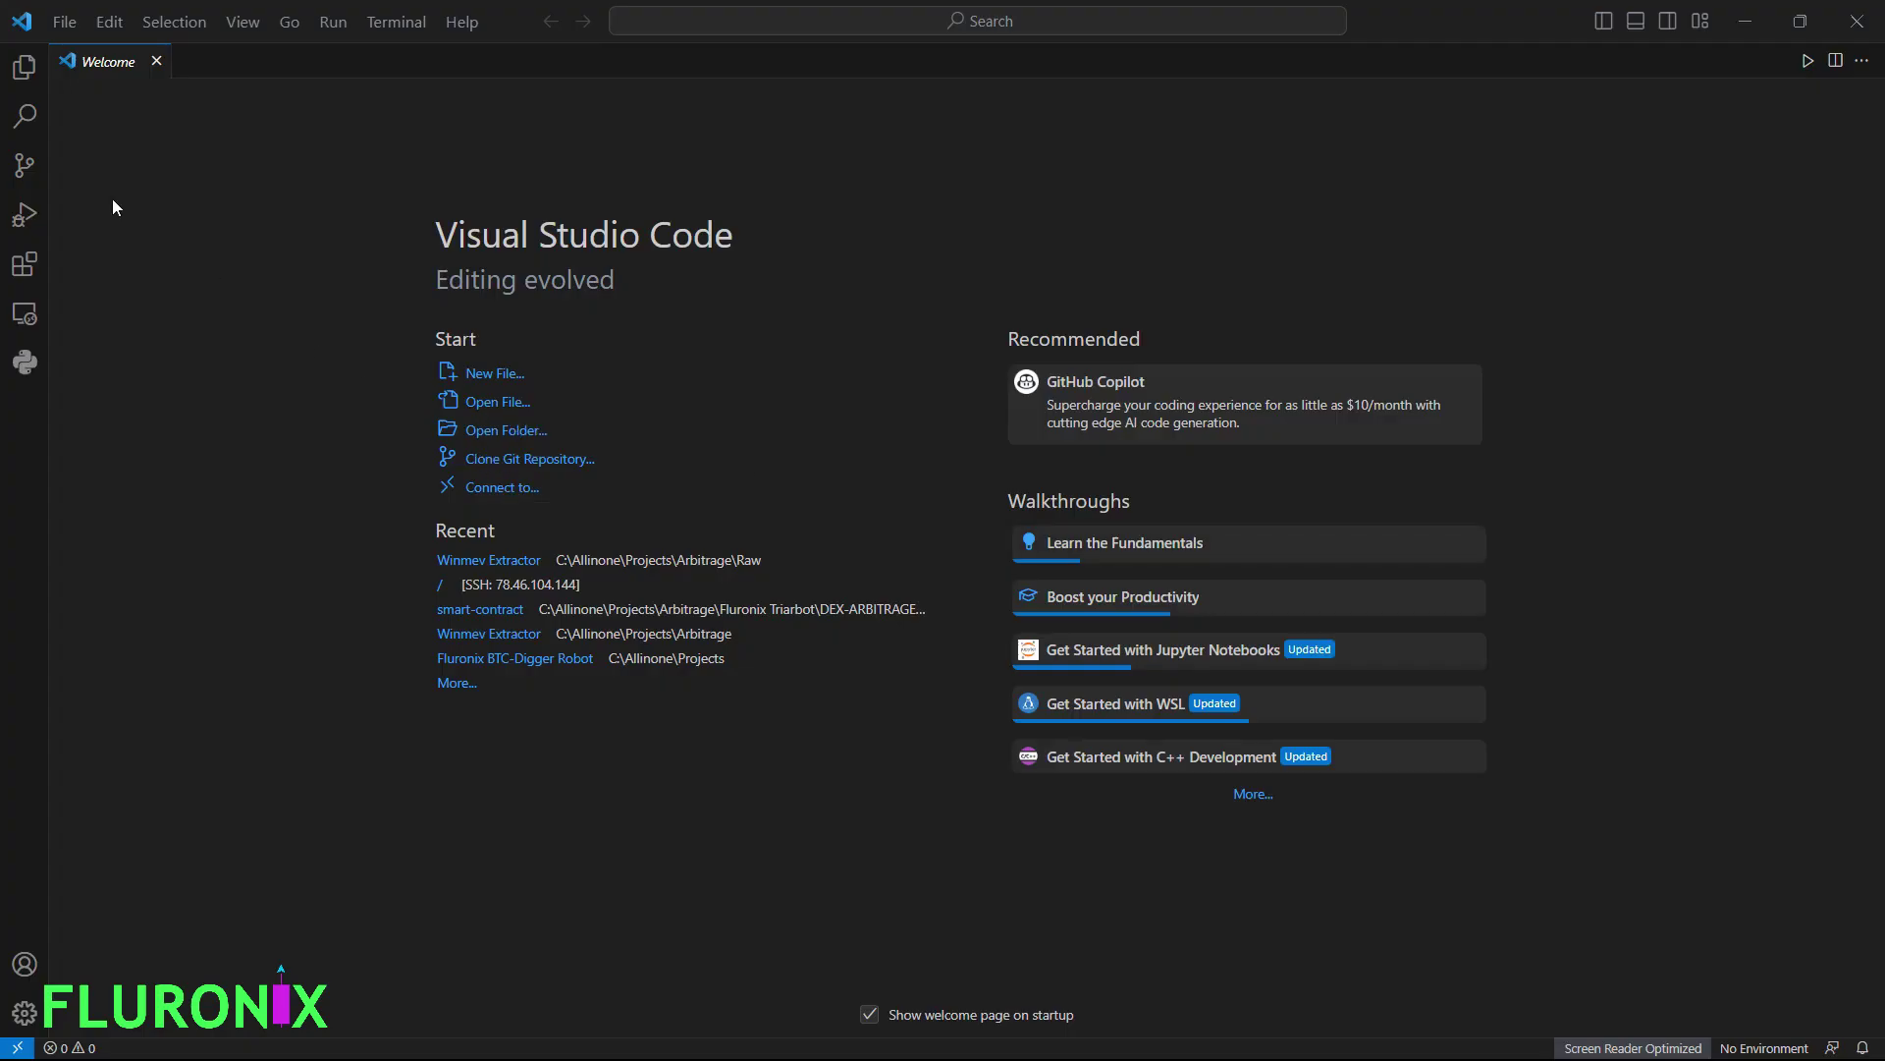
# - Search extensions for 'remote ssh' and open Microsoft's Remote - SSH details page
pyautogui.click(23, 267)
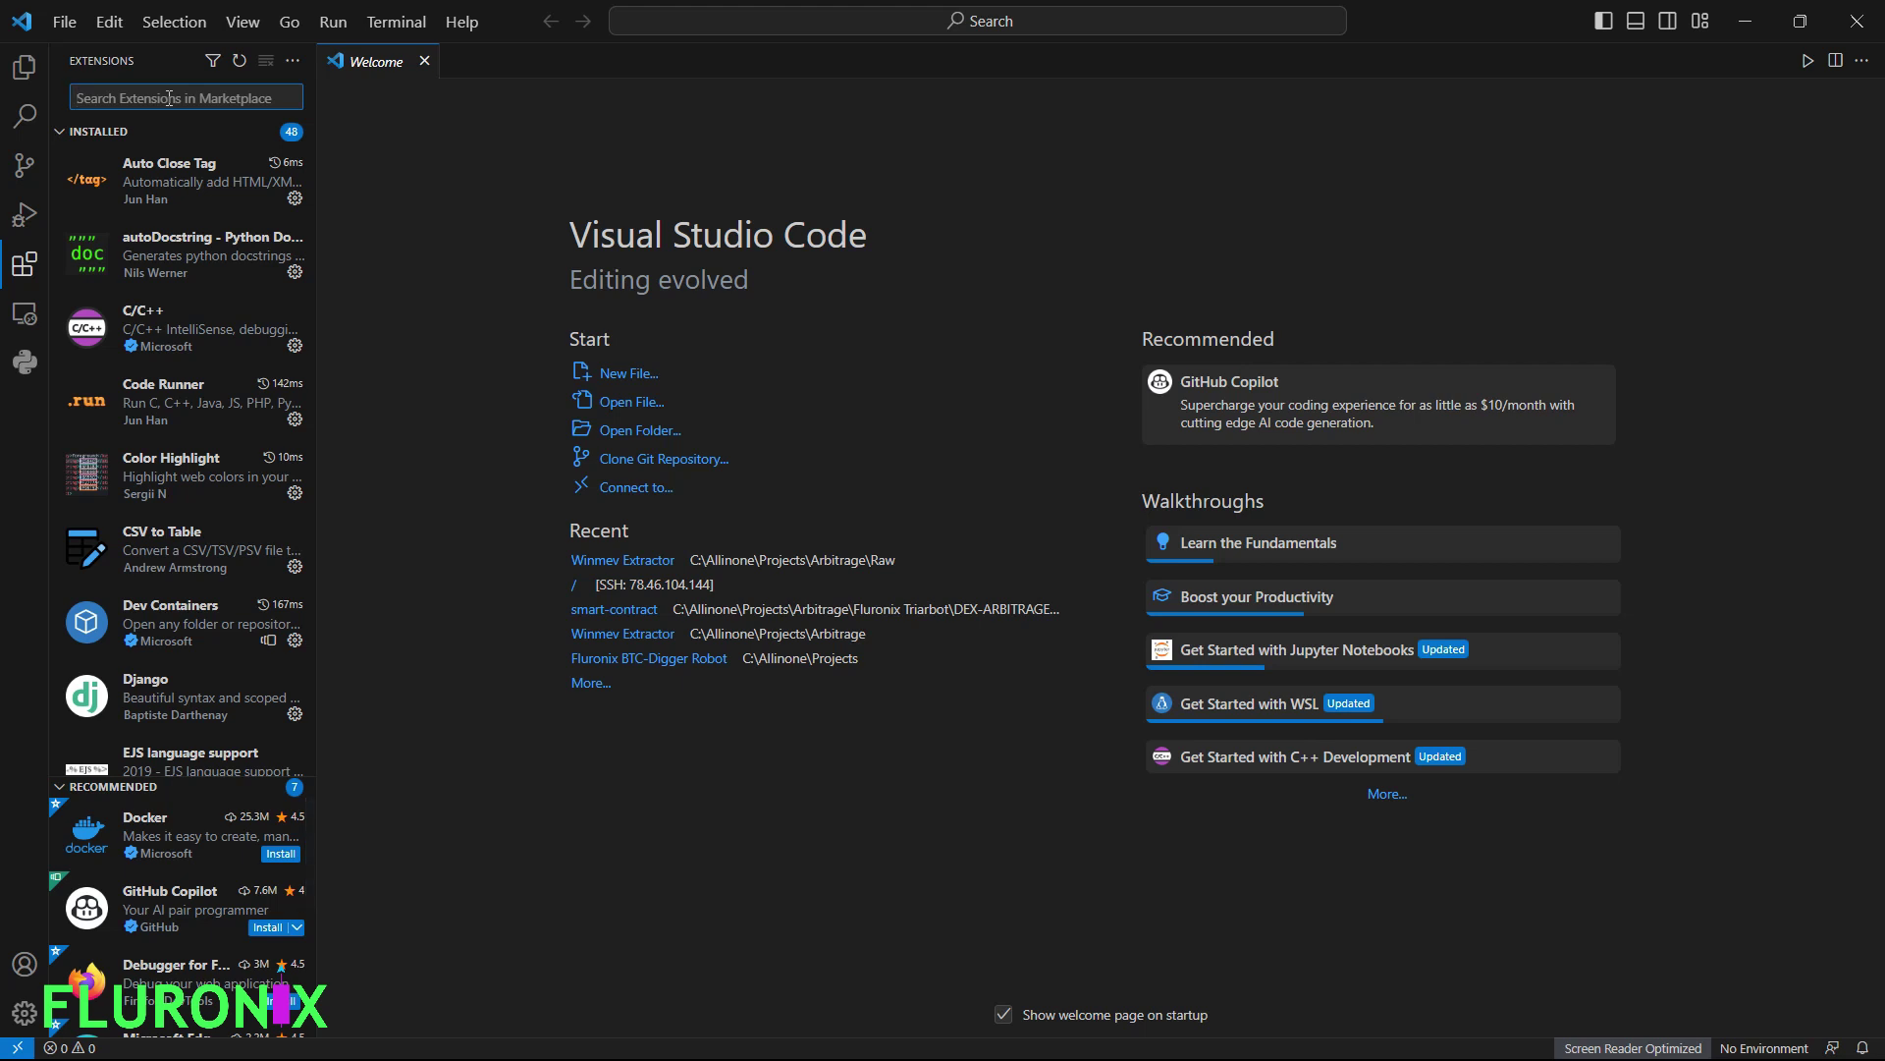
pyautogui.write('remote ssh')
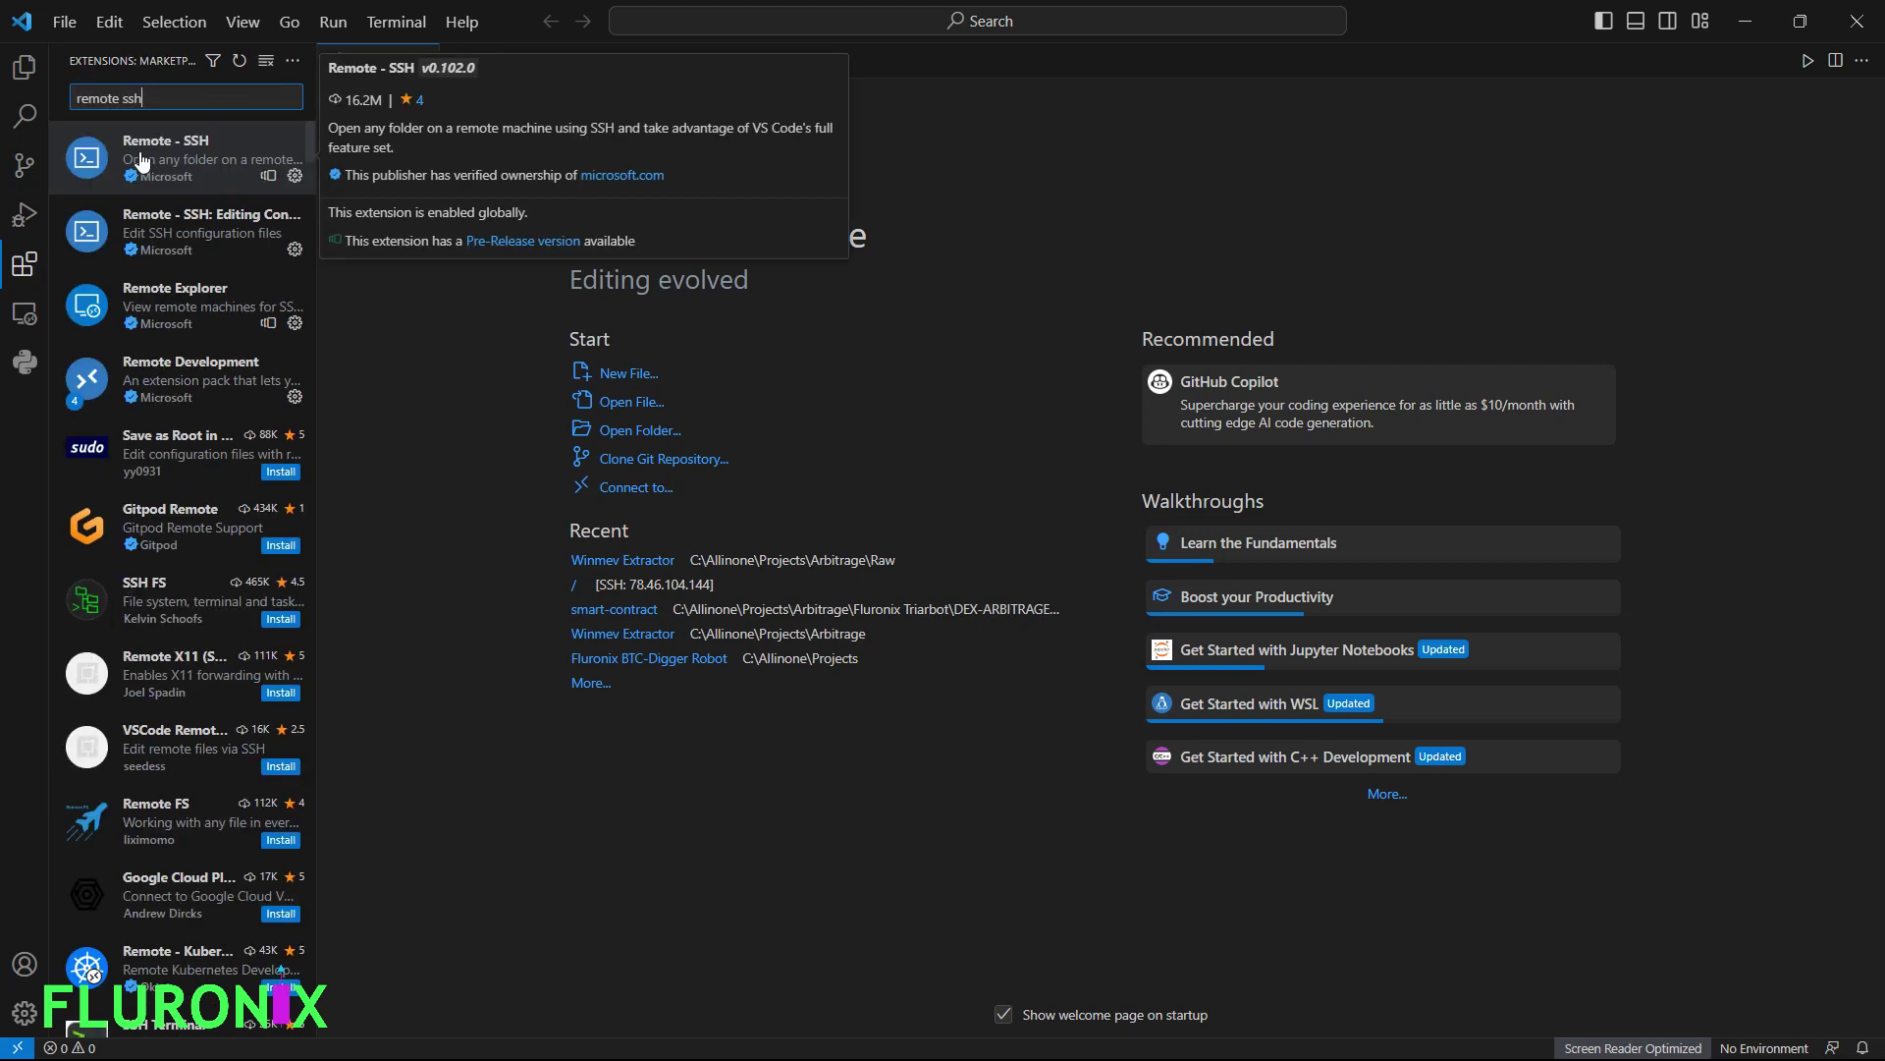
pyautogui.click(202, 172)
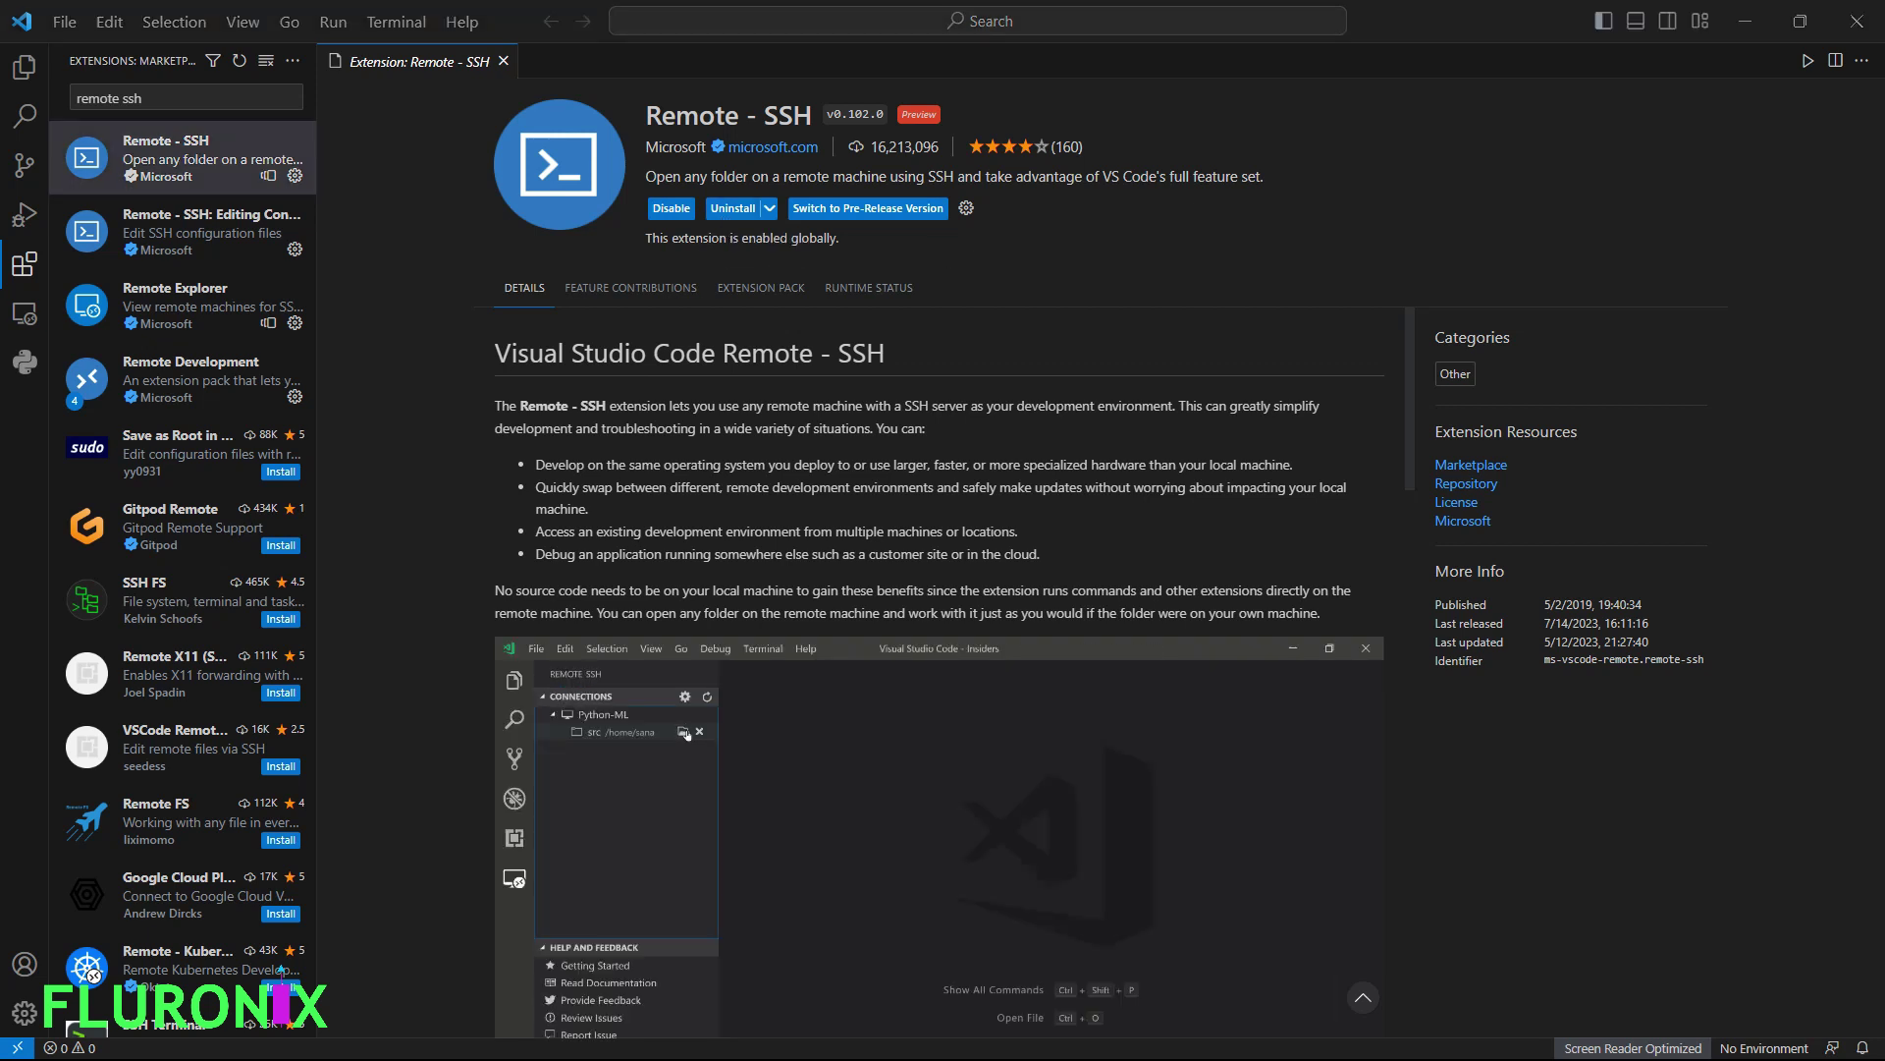
pyautogui.click(955, 23)
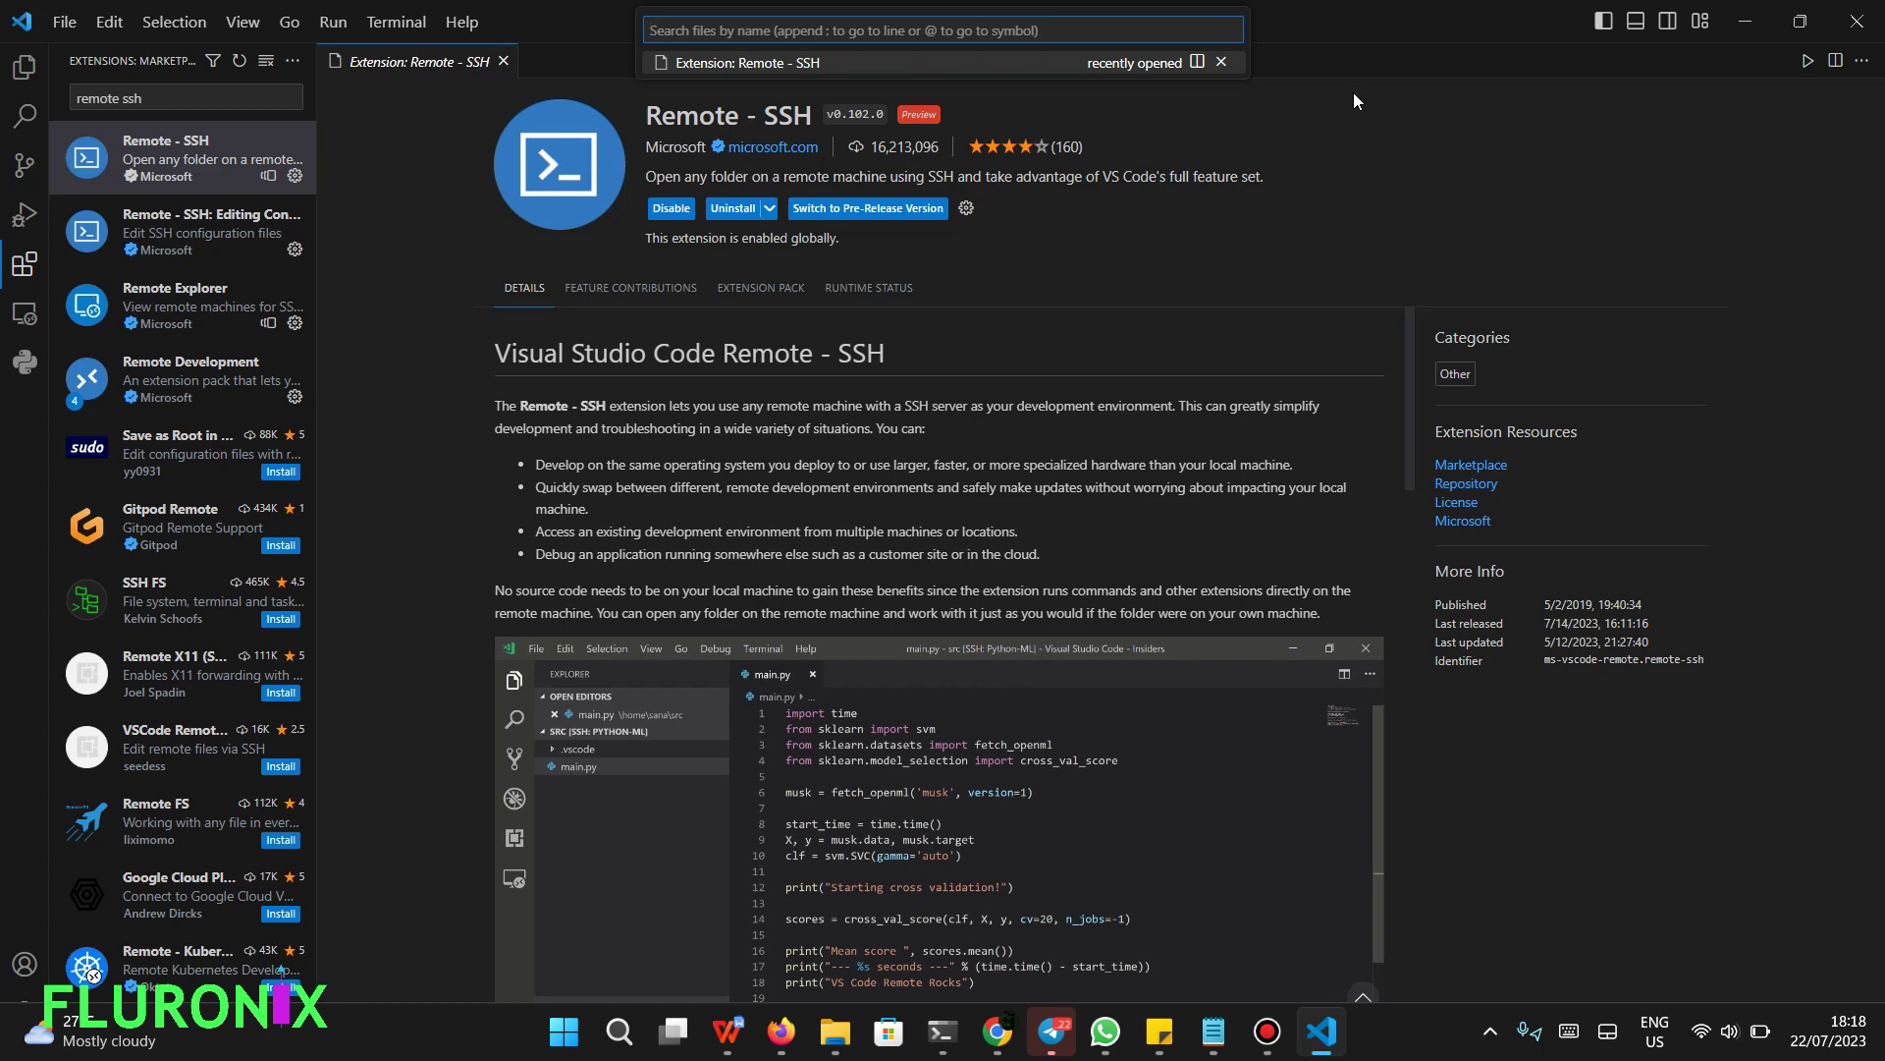
# - Run Remote-SSH: Connect to Host and begin adding a new host starting with 'root@'
pyautogui.write('>')
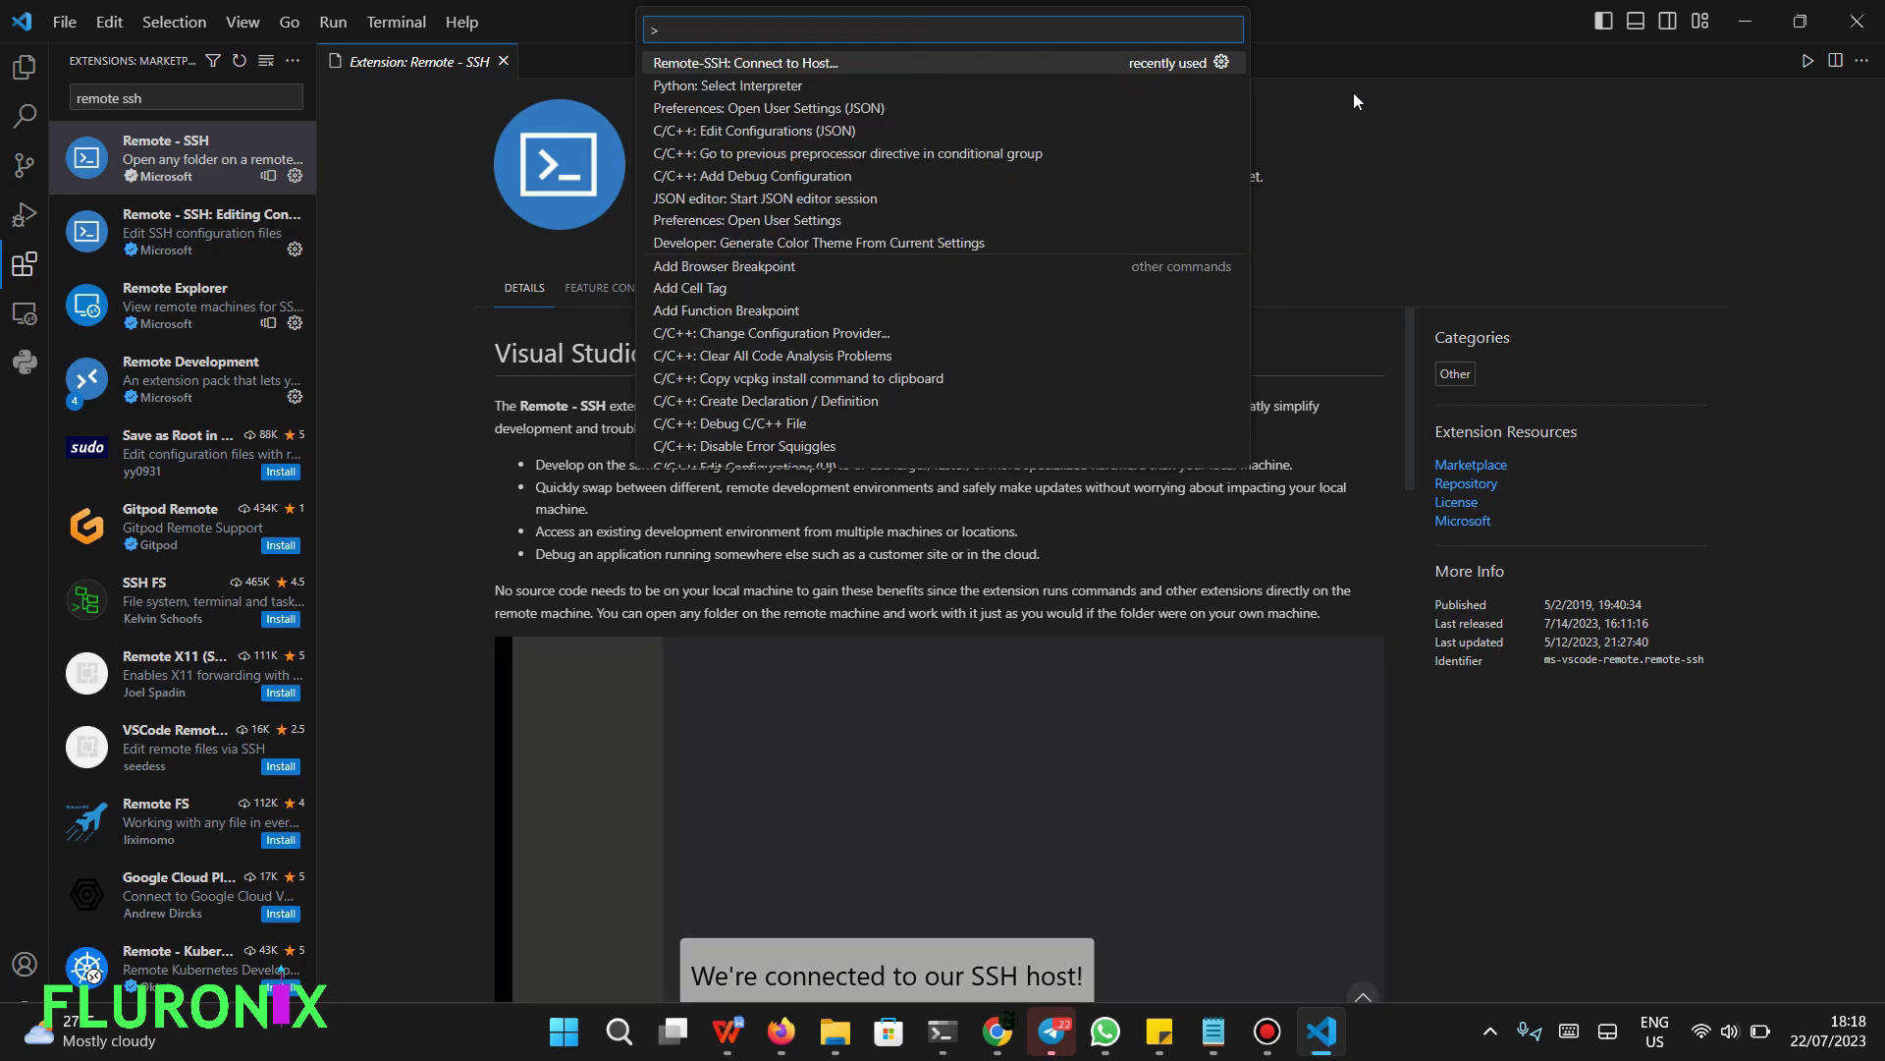
pyautogui.write('ssh')
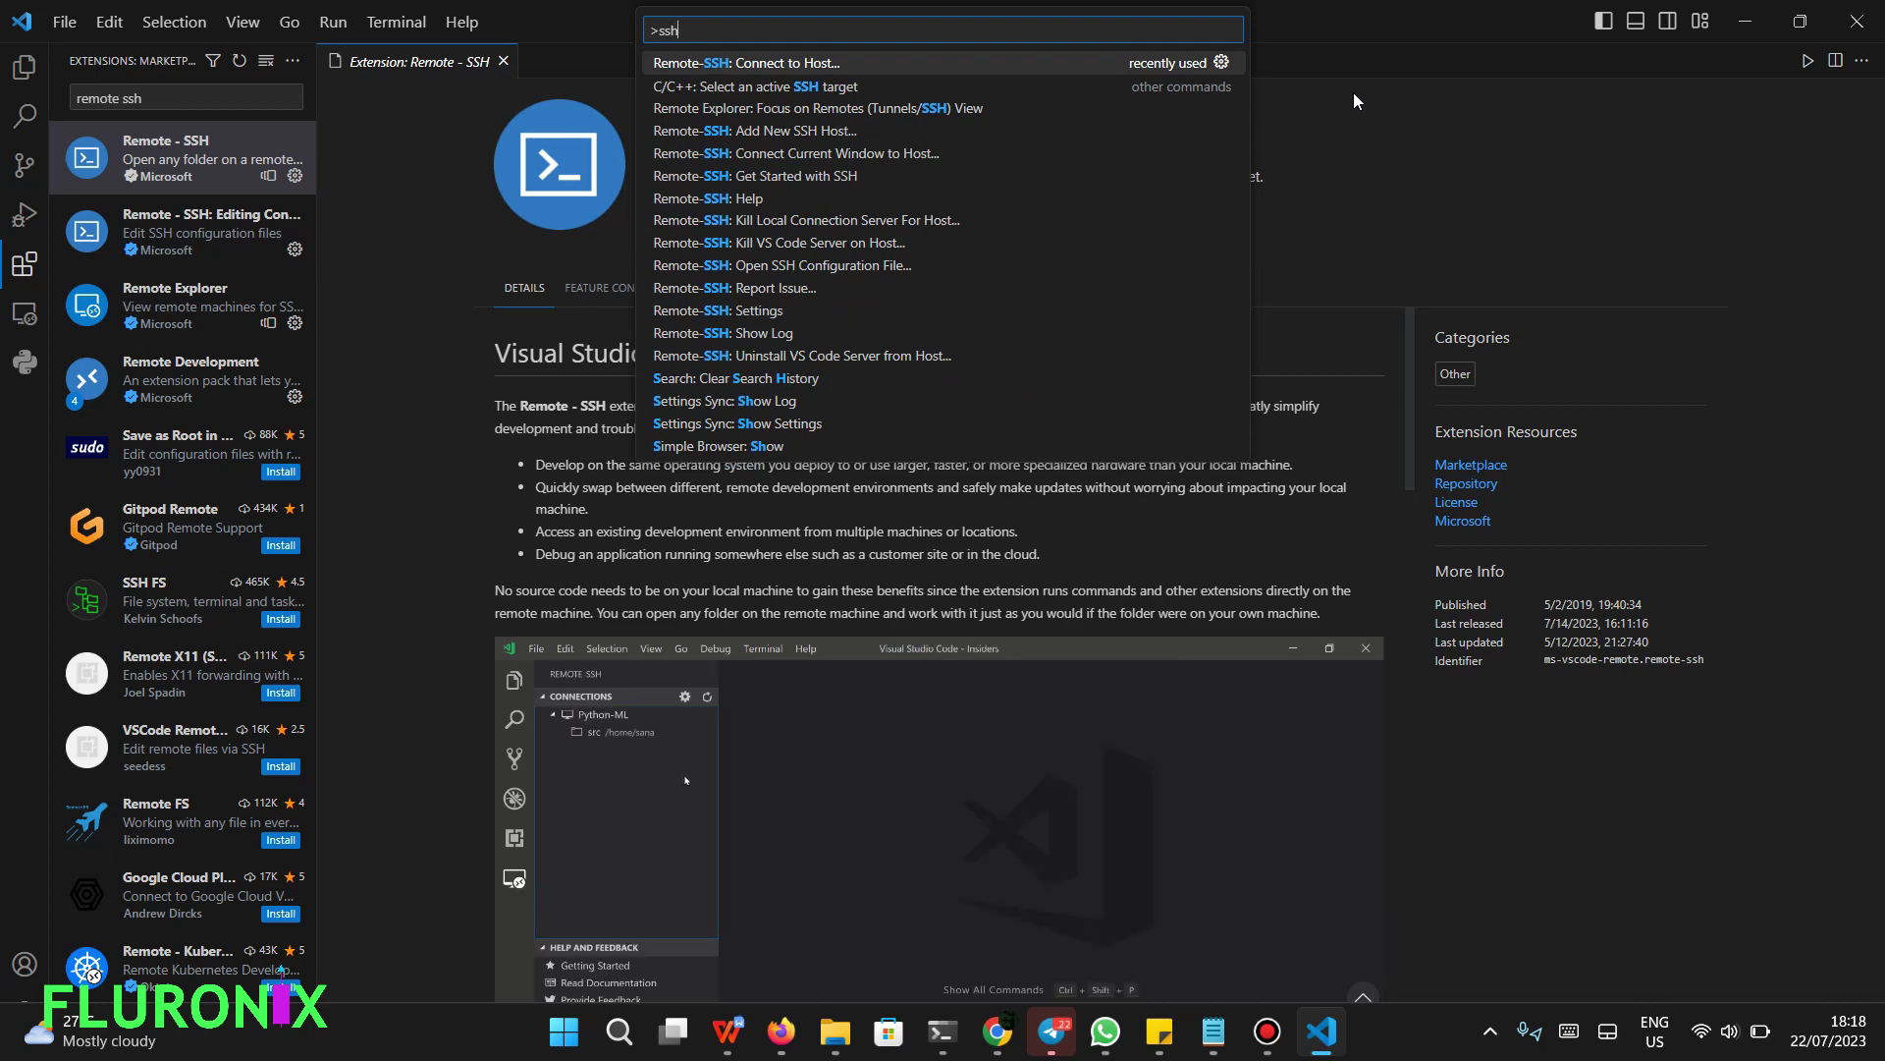
pyautogui.press('Escape')
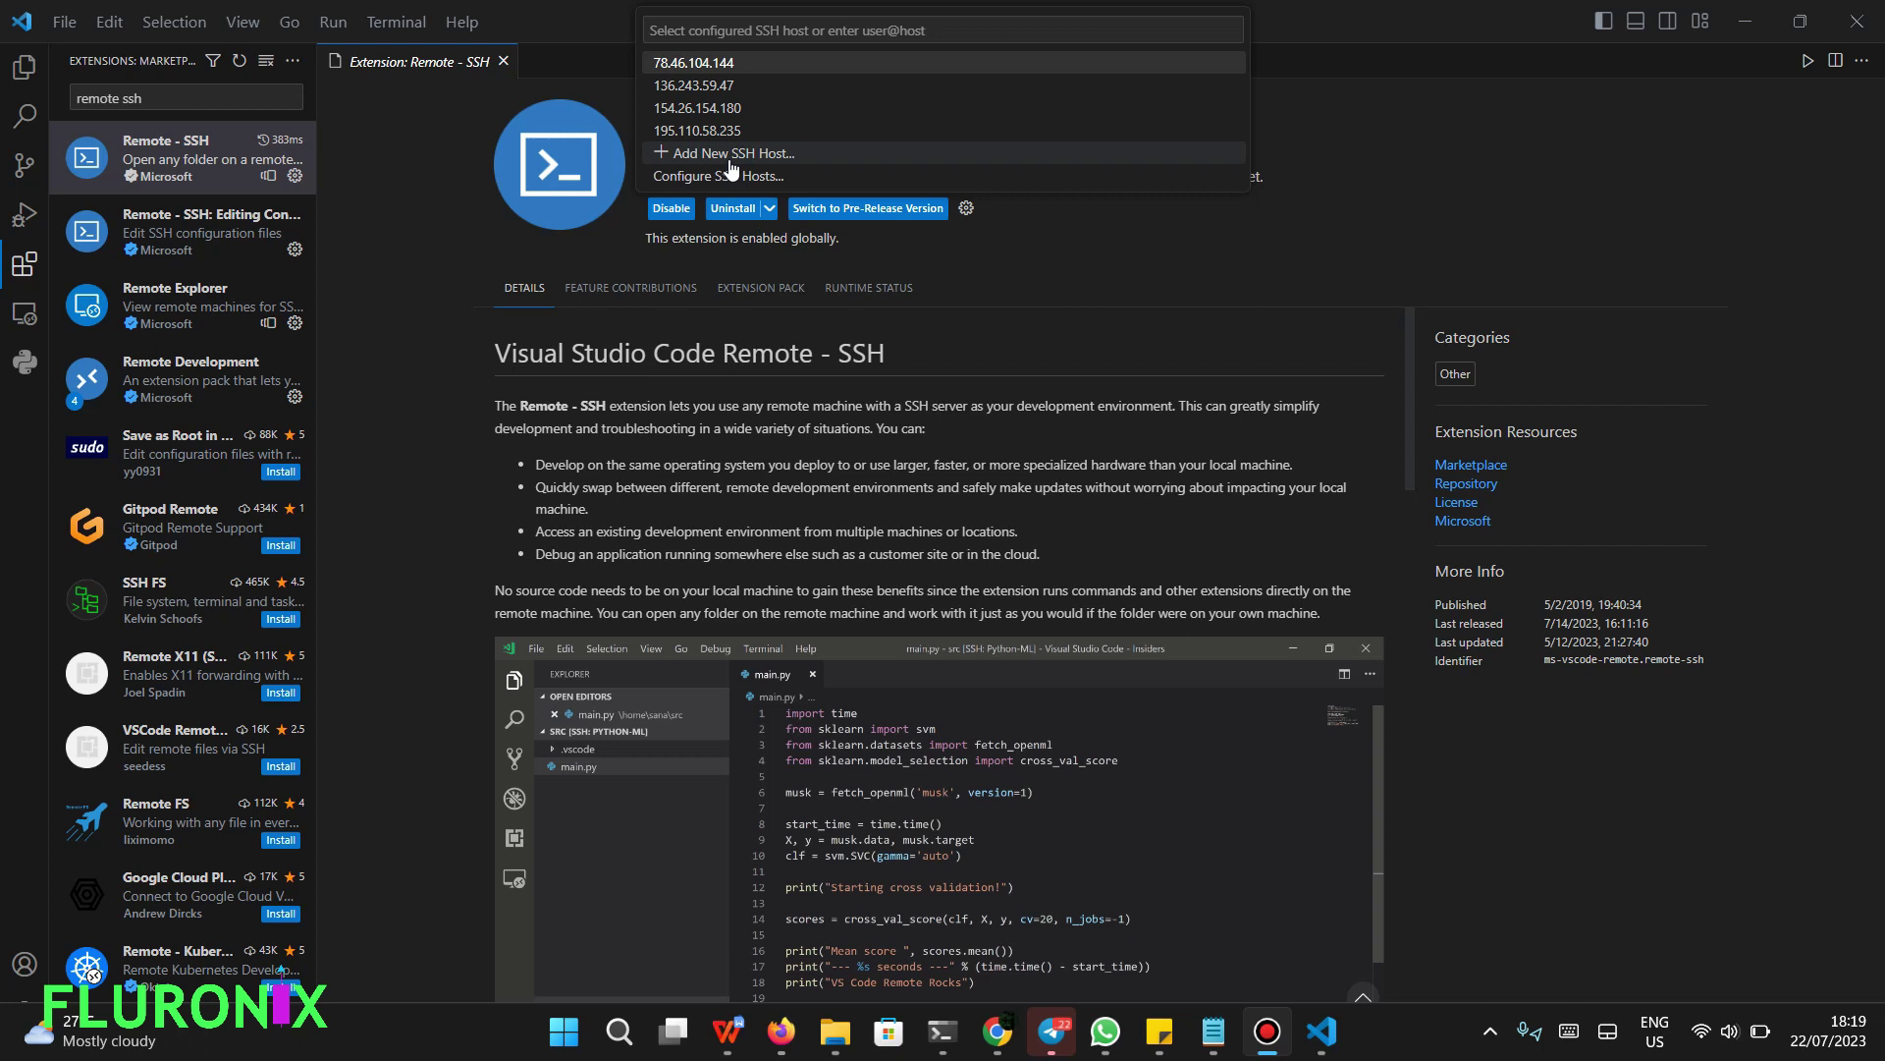
pyautogui.click(730, 154)
pyautogui.hotkey('alt', 'Tab')
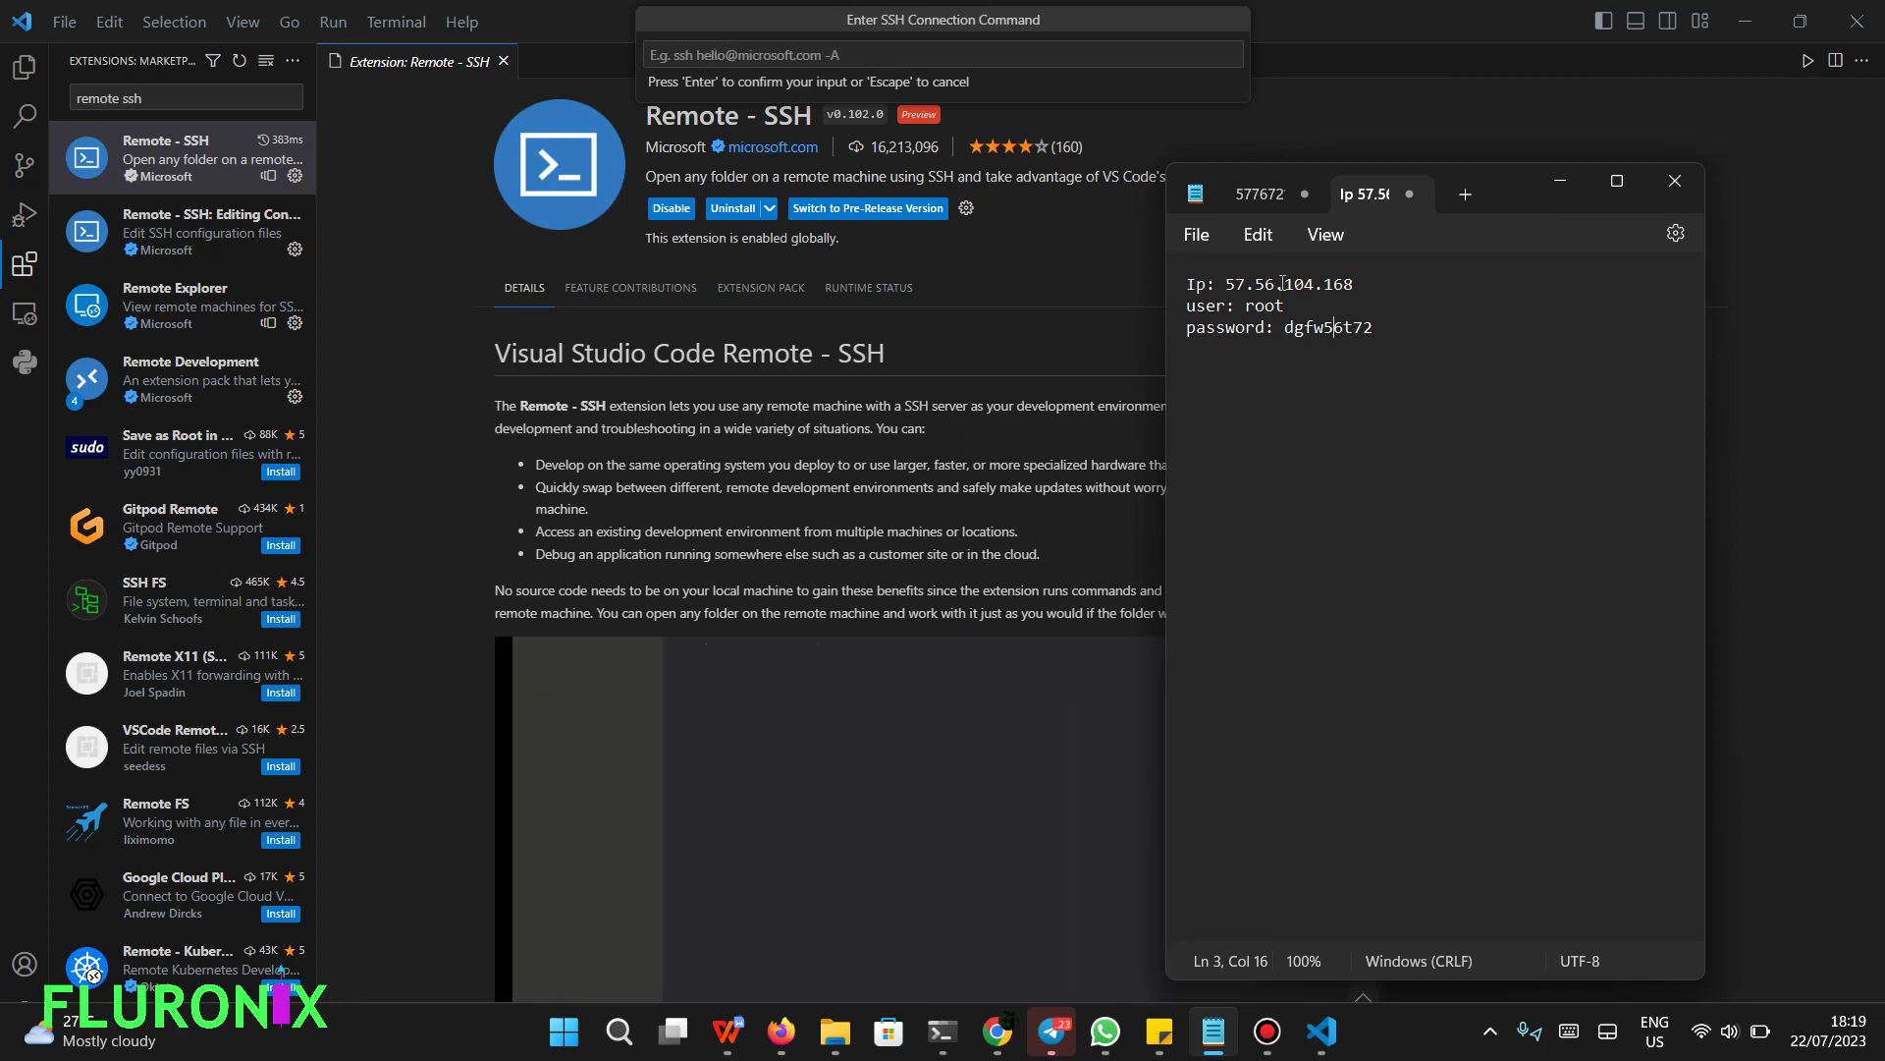
pyautogui.moveTo(1509, 194); pyautogui.dragTo(1884, 285)
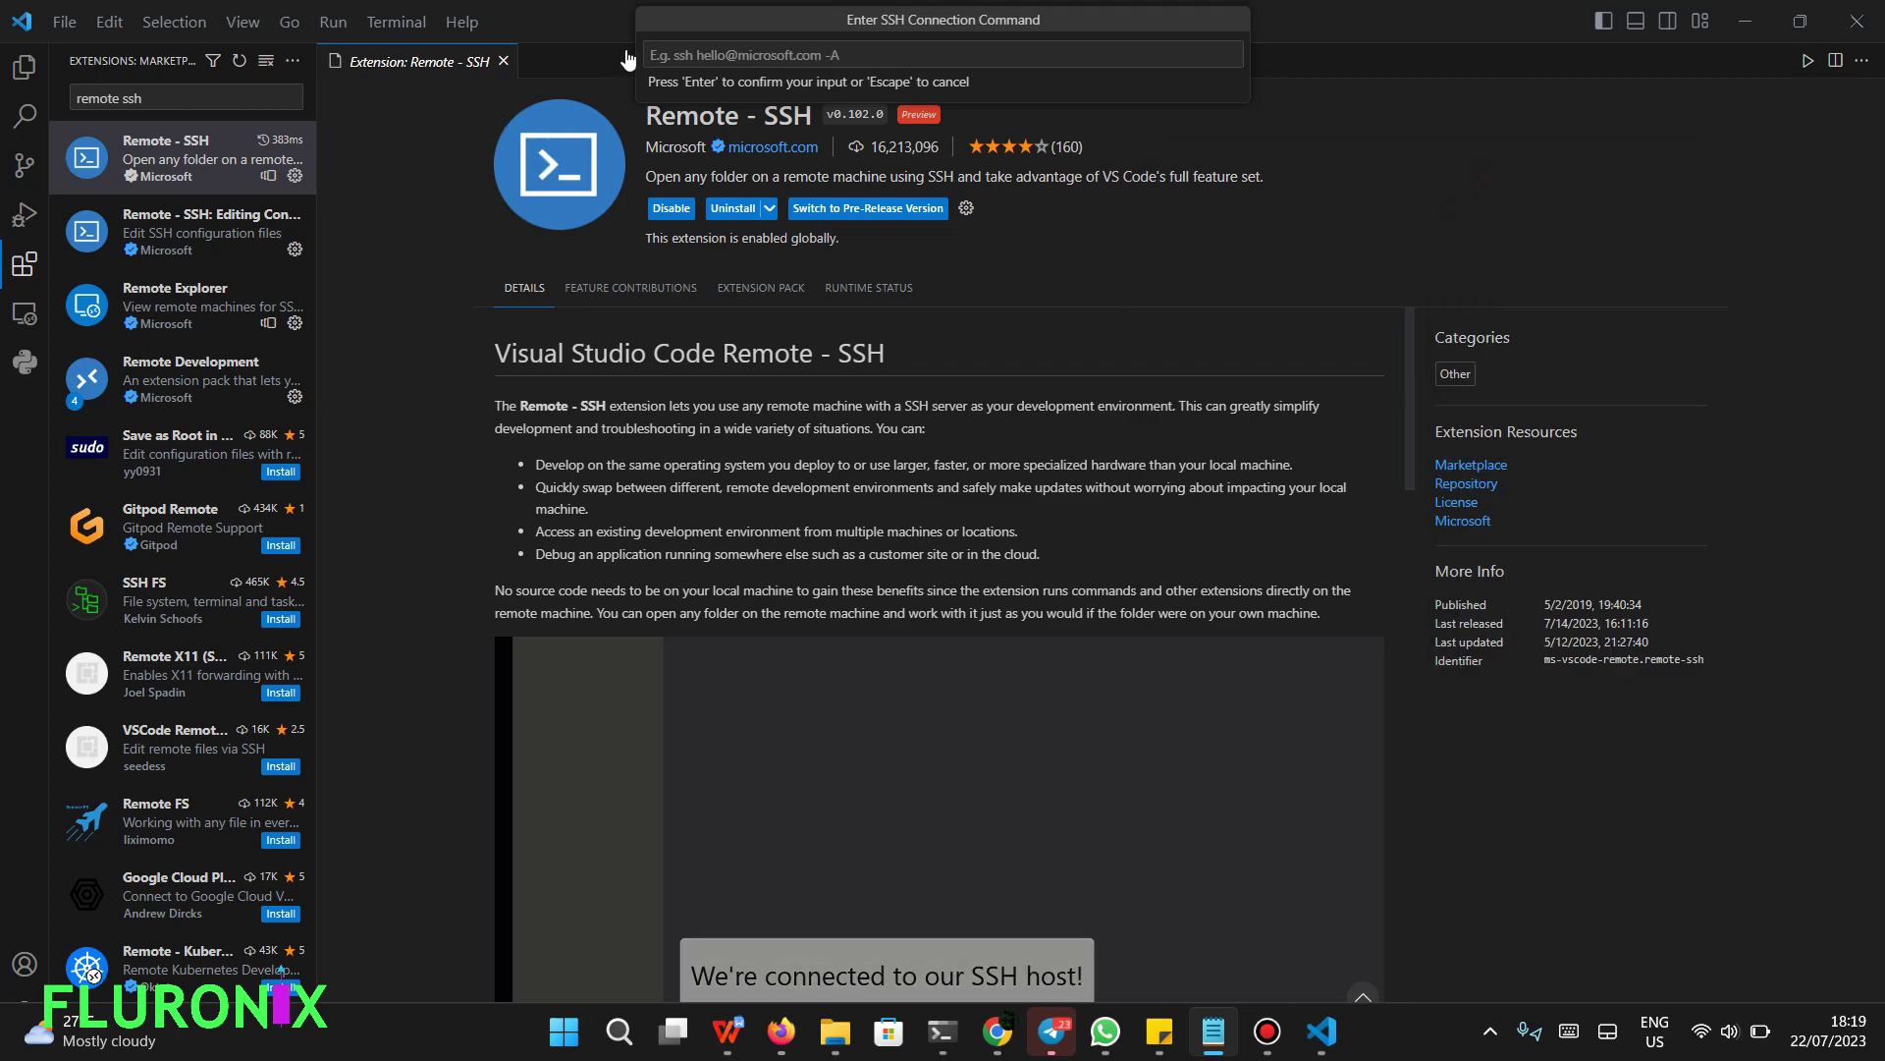
pyautogui.click(718, 58)
pyautogui.write('root@')
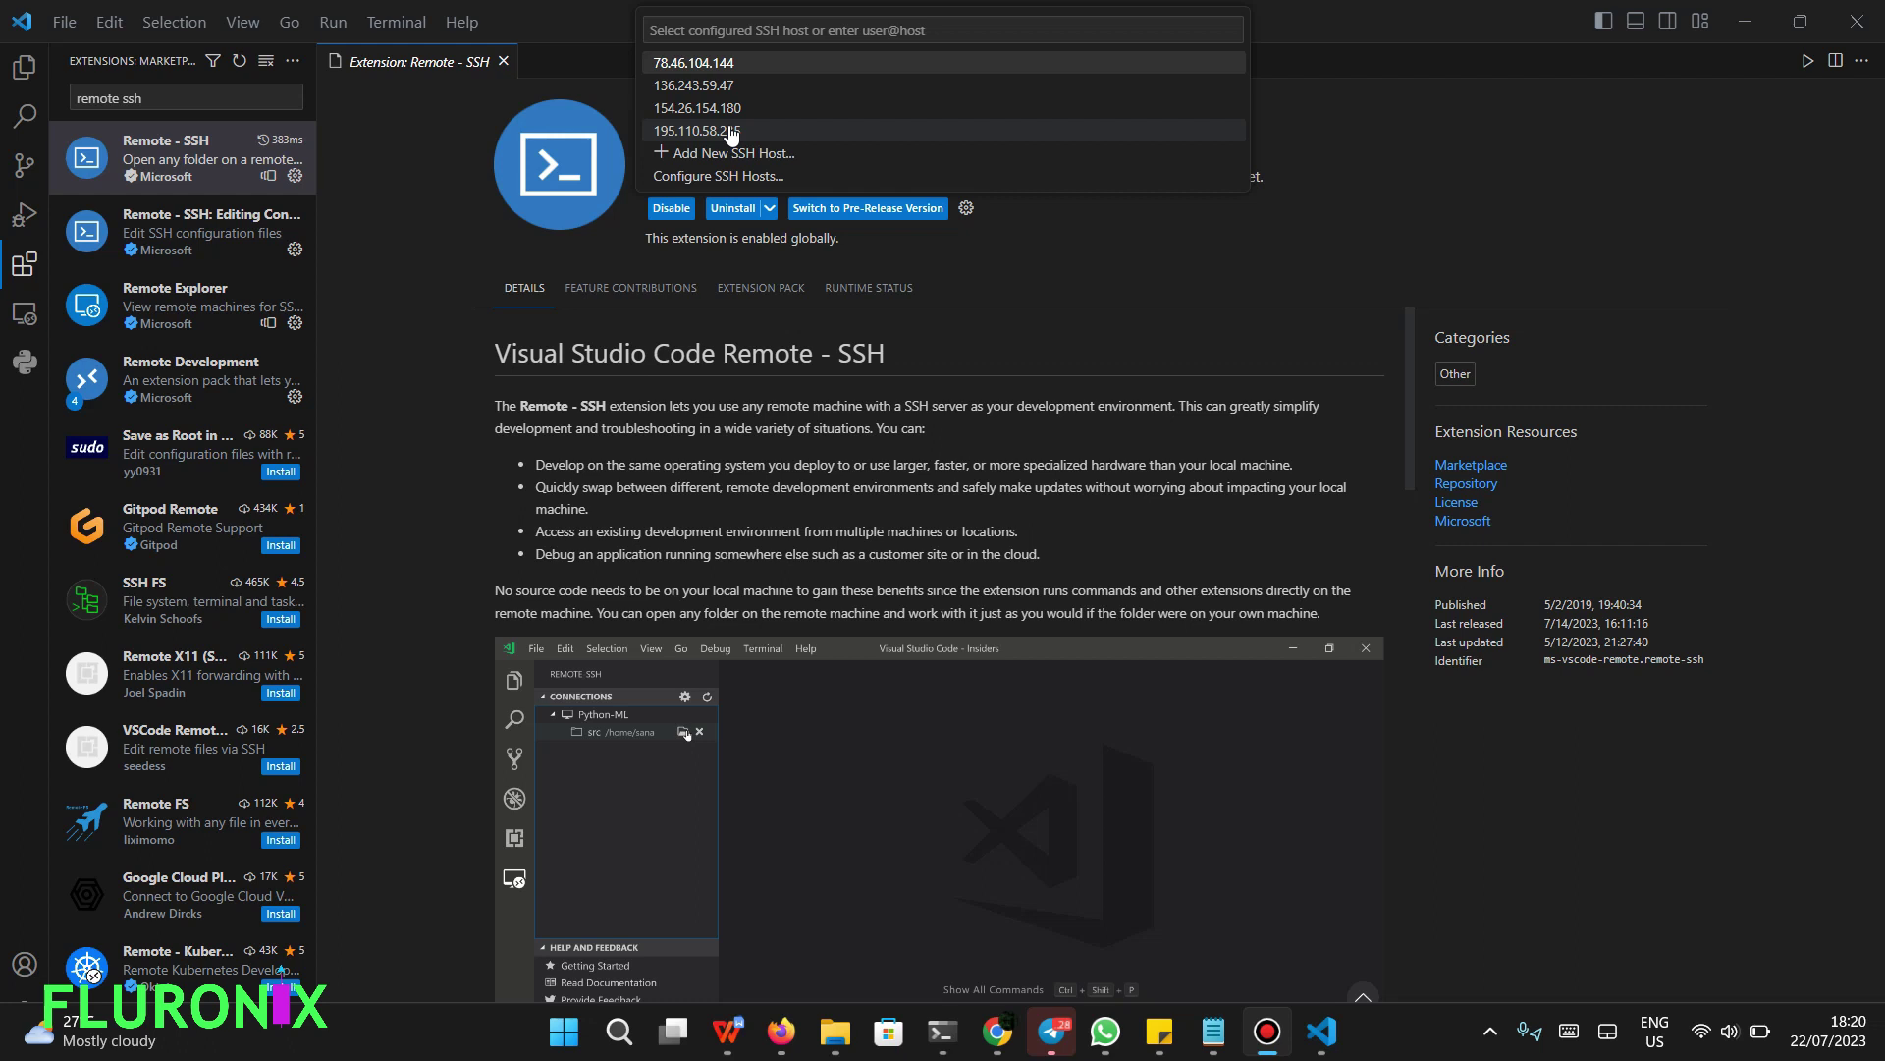
# - Connect to host 195.110.58.235 and submit the root password
pyautogui.click(731, 130)
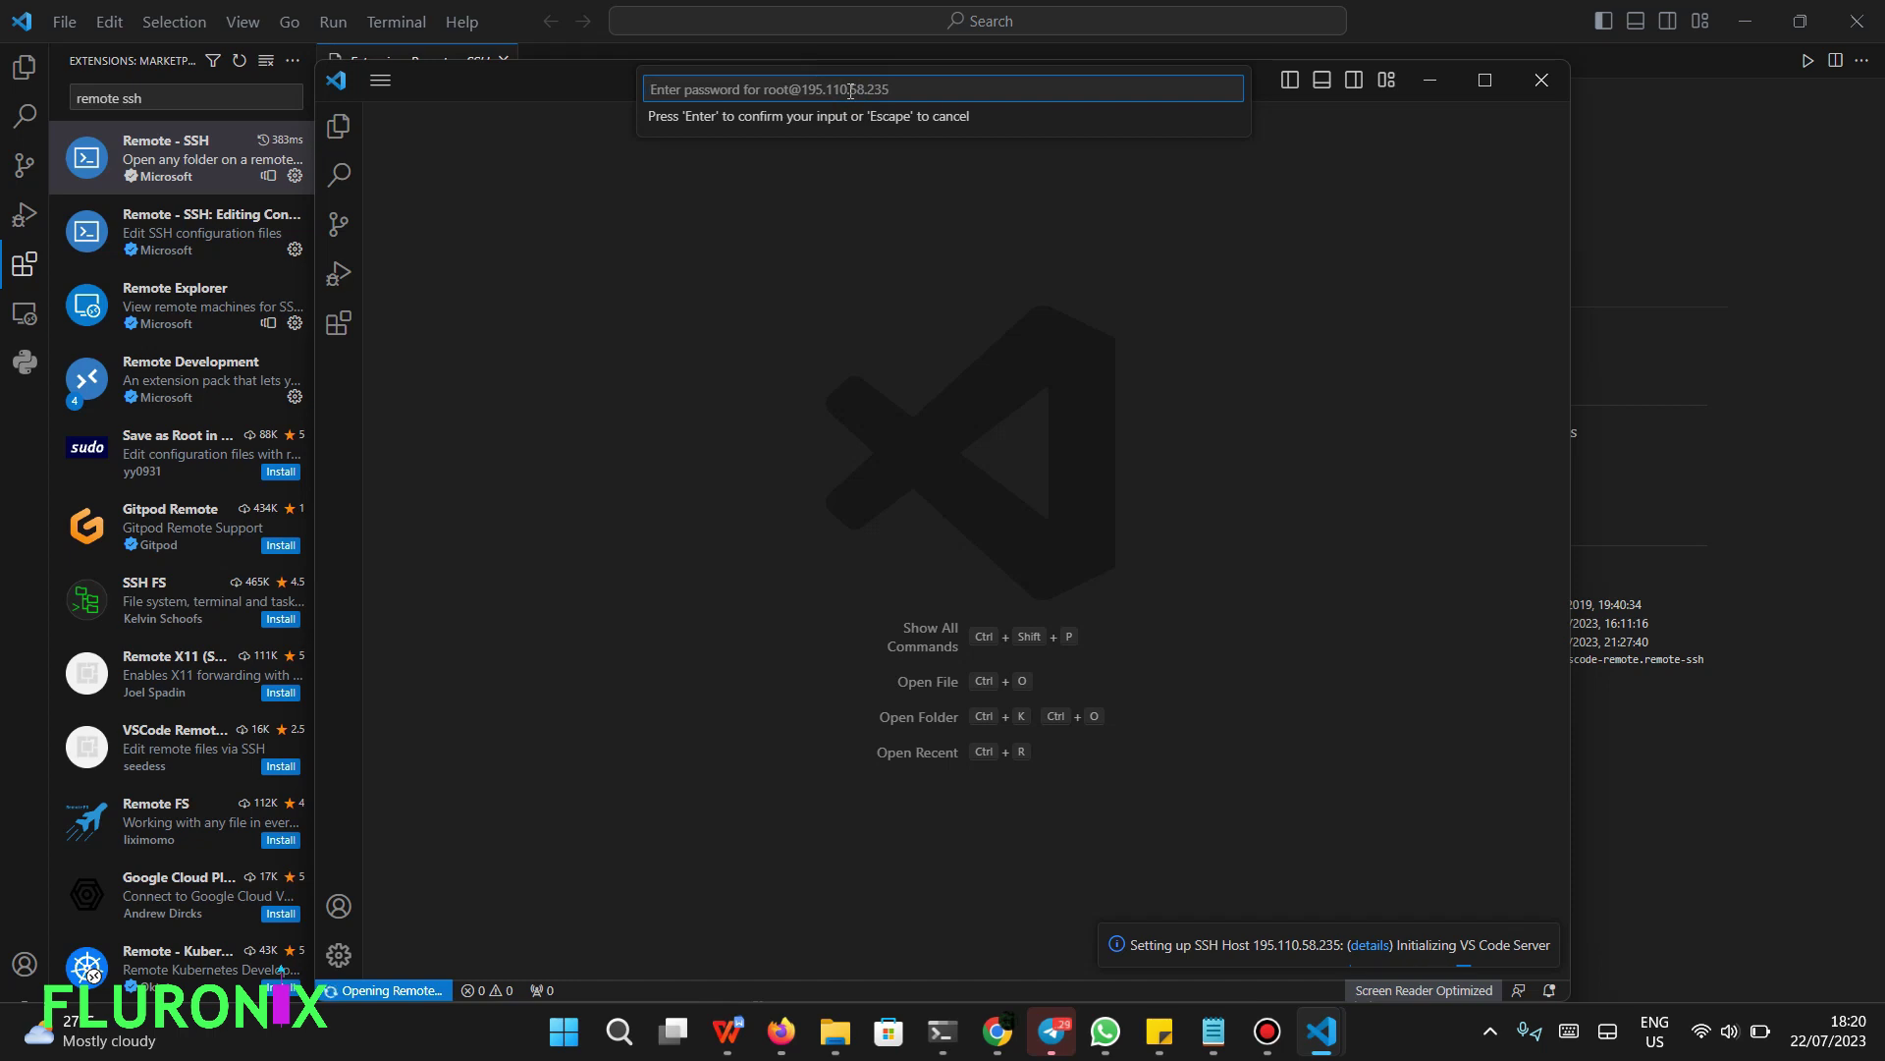
pyautogui.write('***')
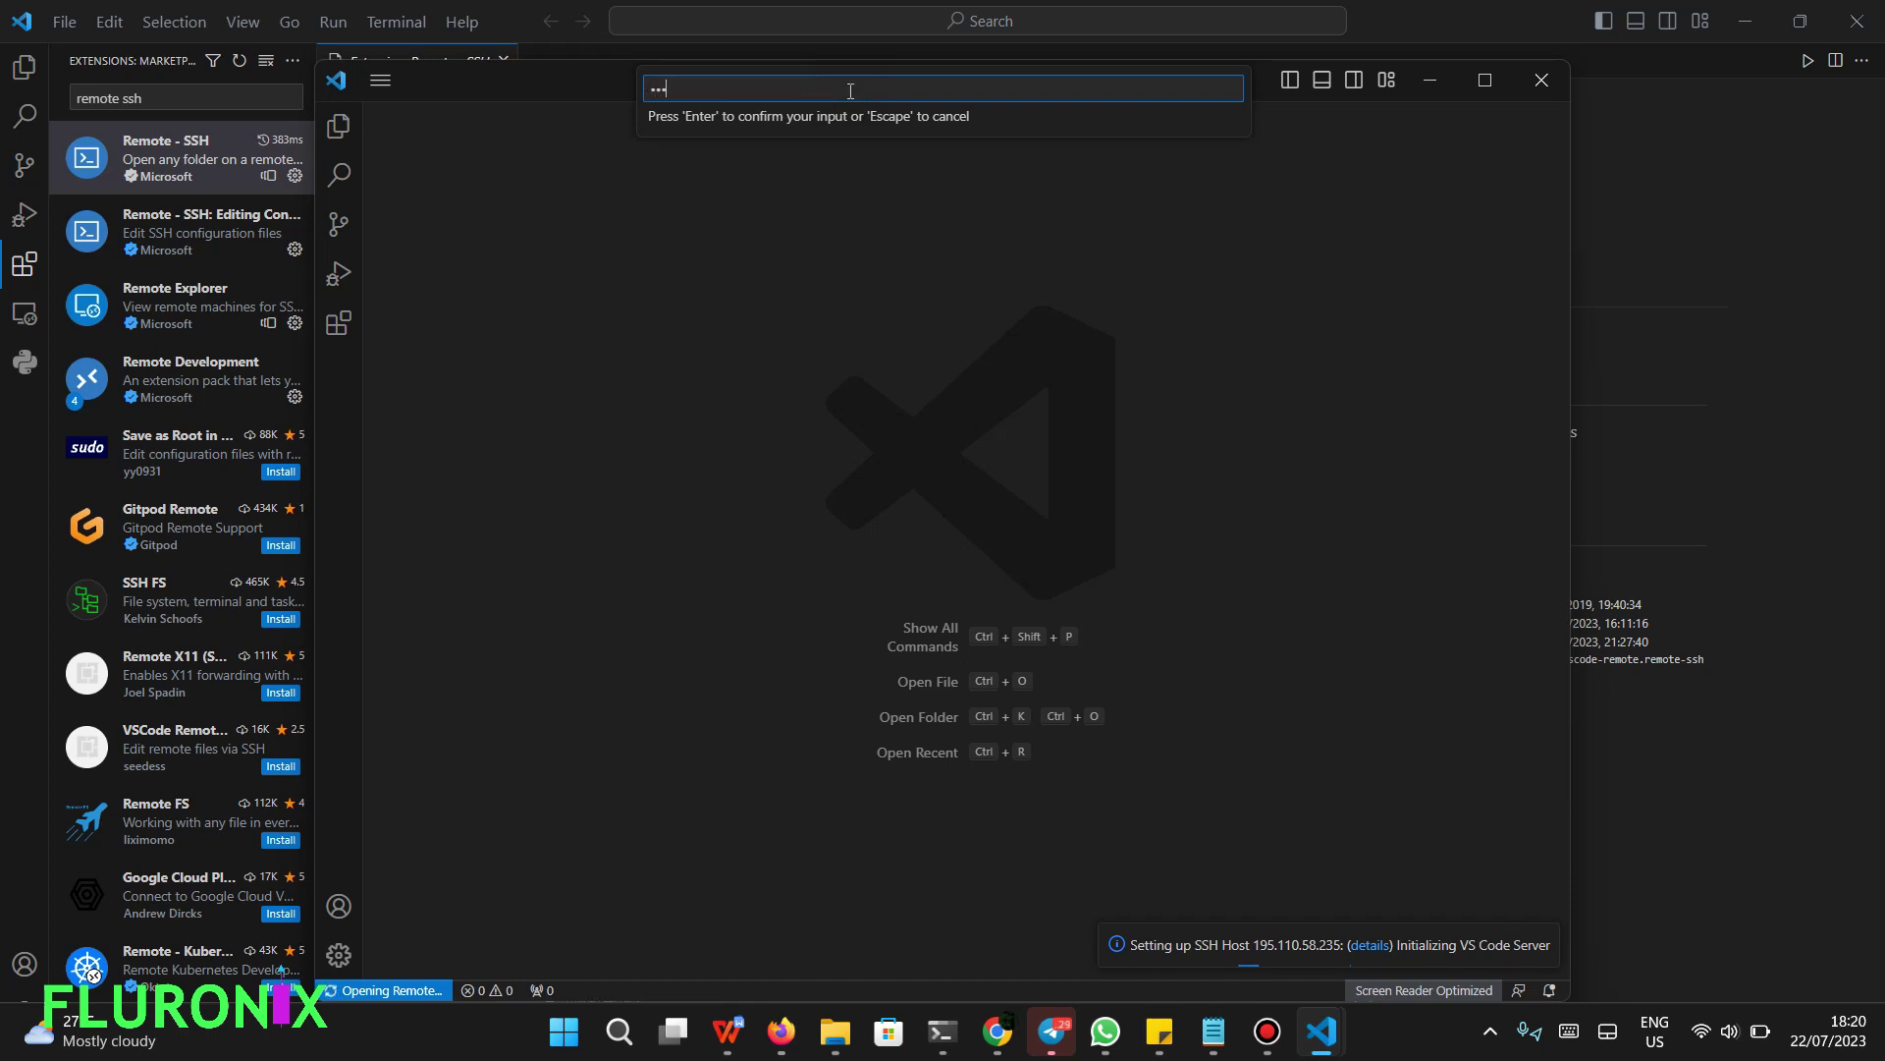
pyautogui.press('Return')
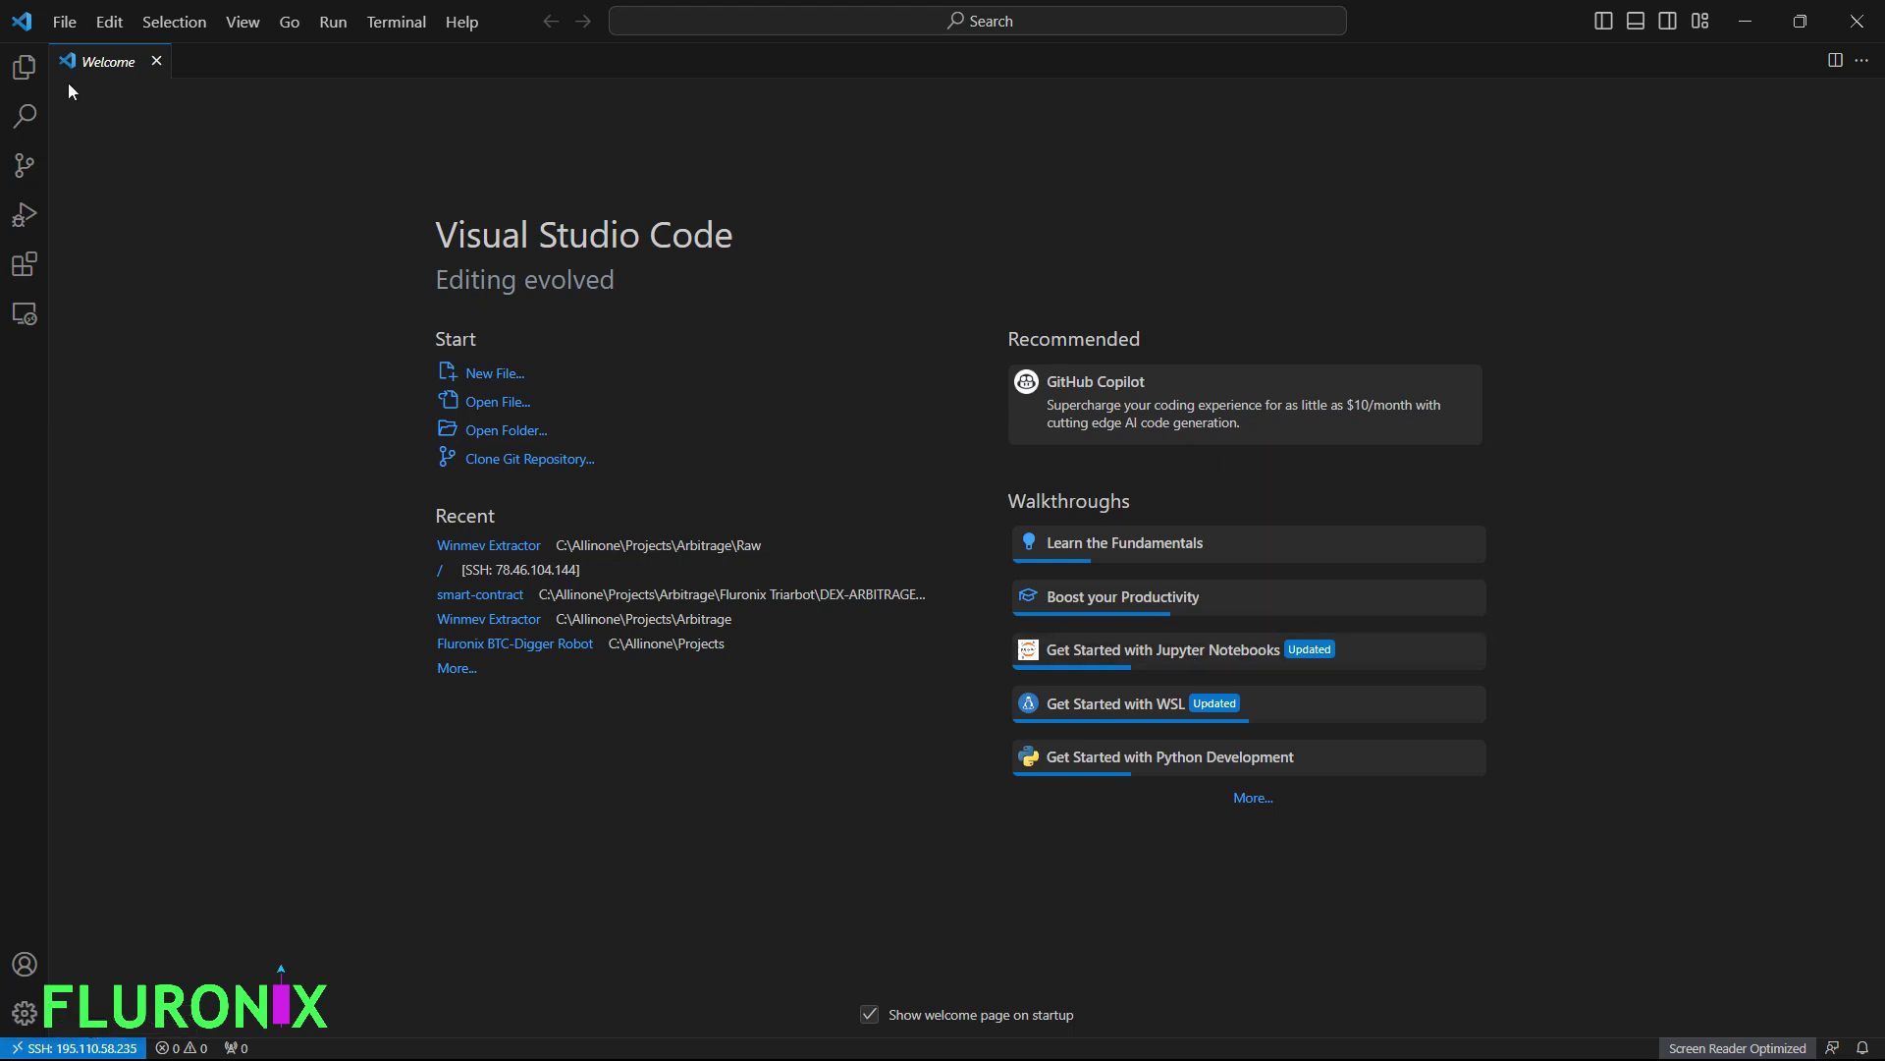
# - Open the server's root folder / in the Explorer, entering the SSH password to reconnect
pyautogui.click(23, 67)
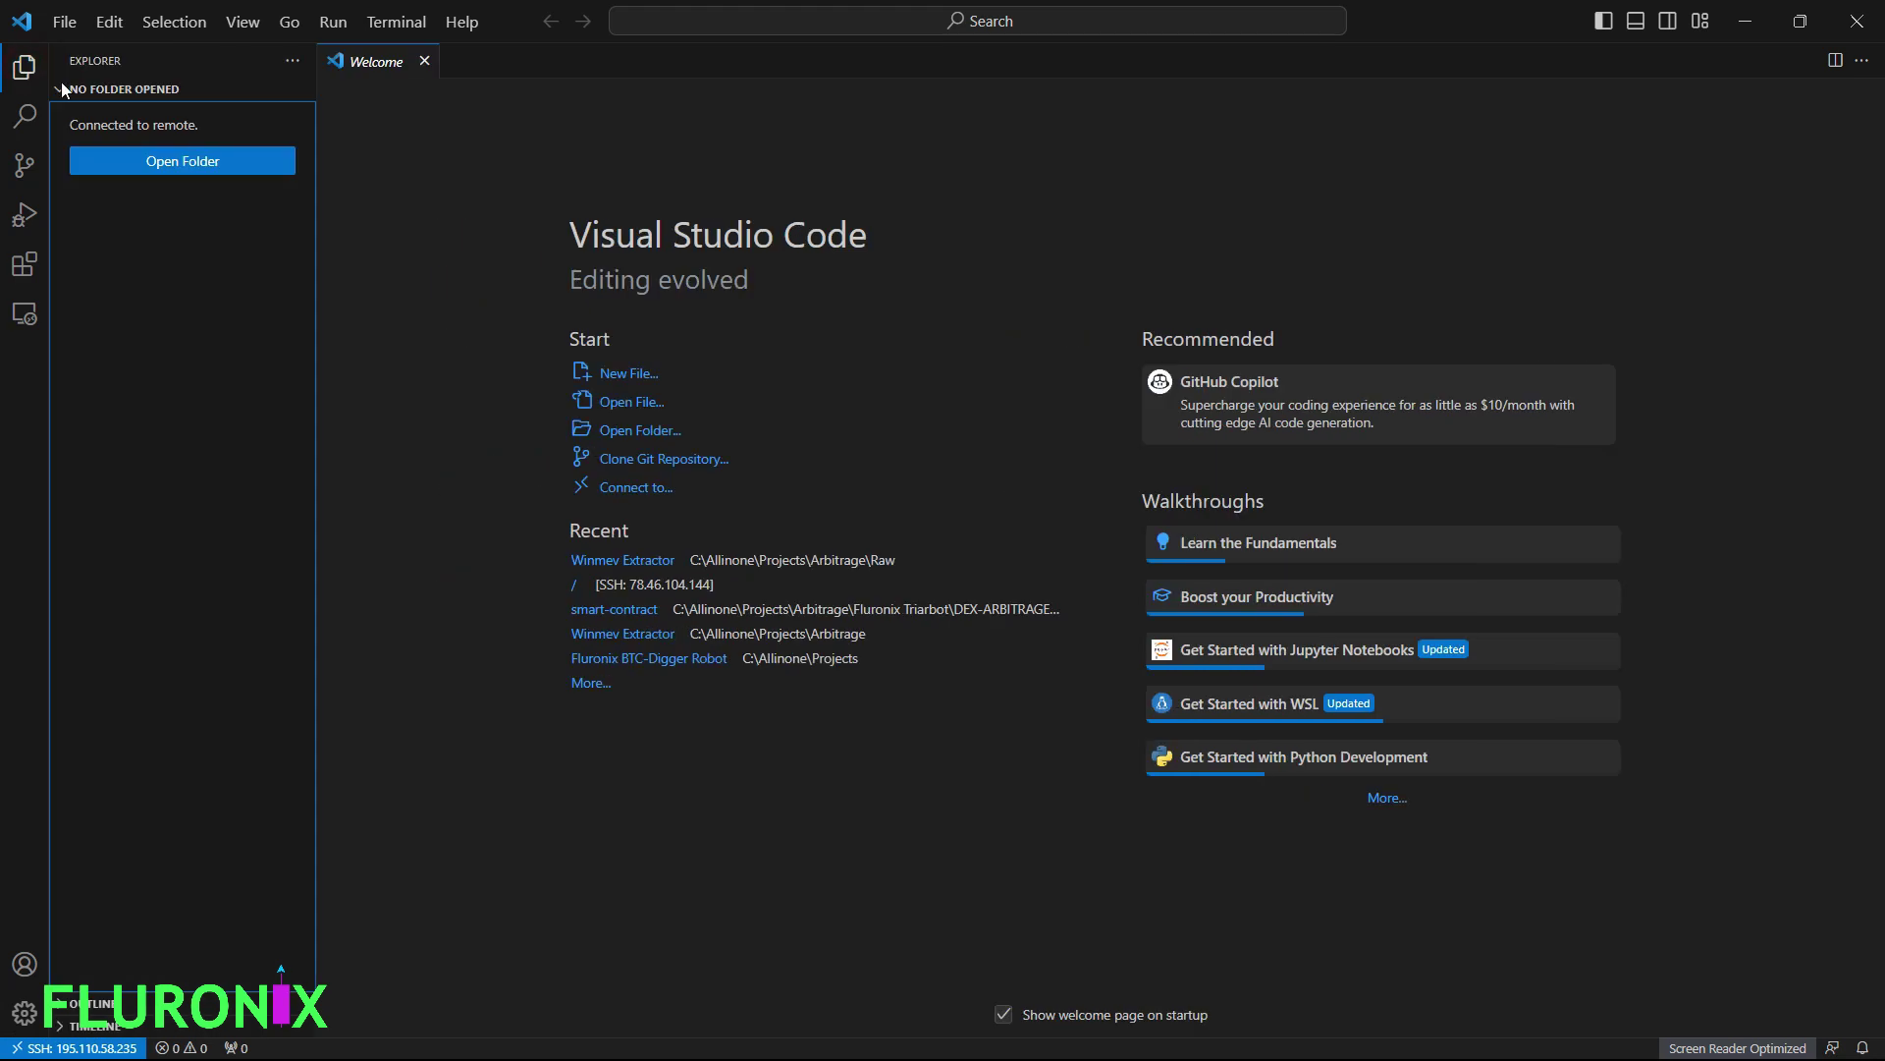
pyautogui.click(162, 169)
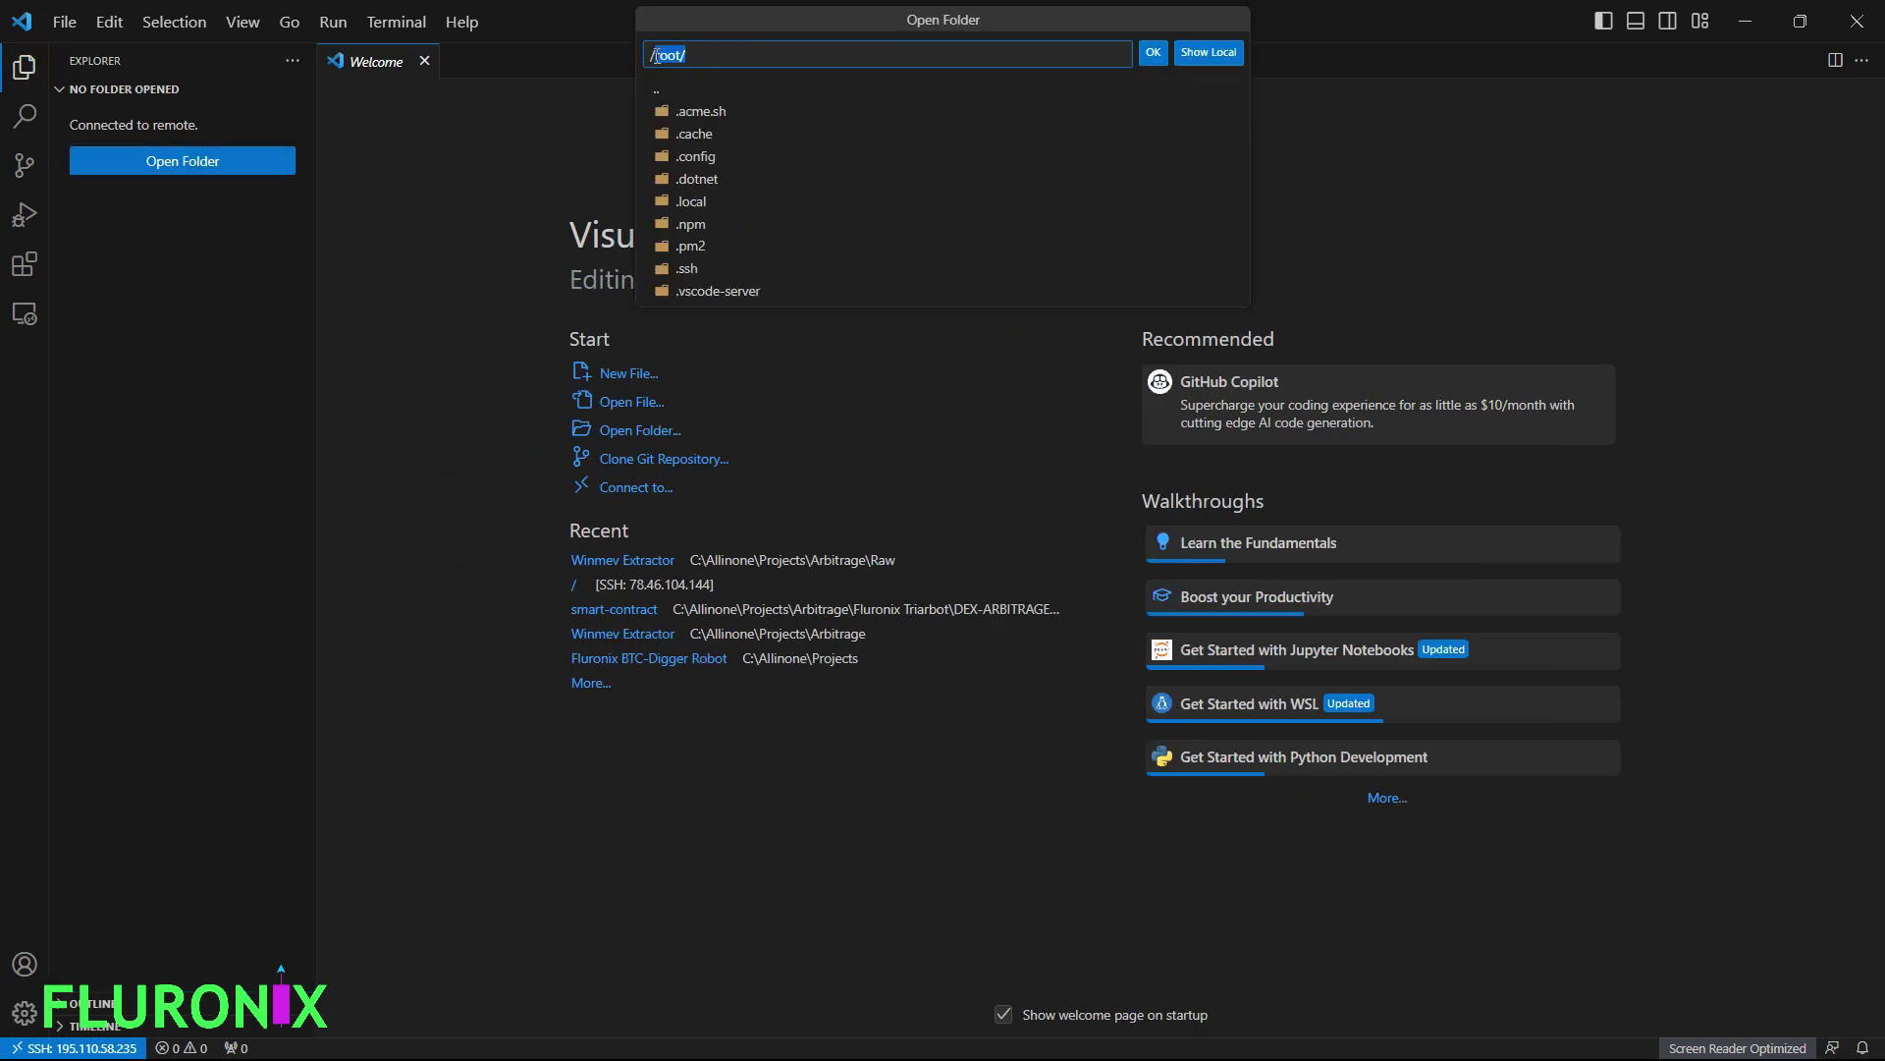
pyautogui.write('/')
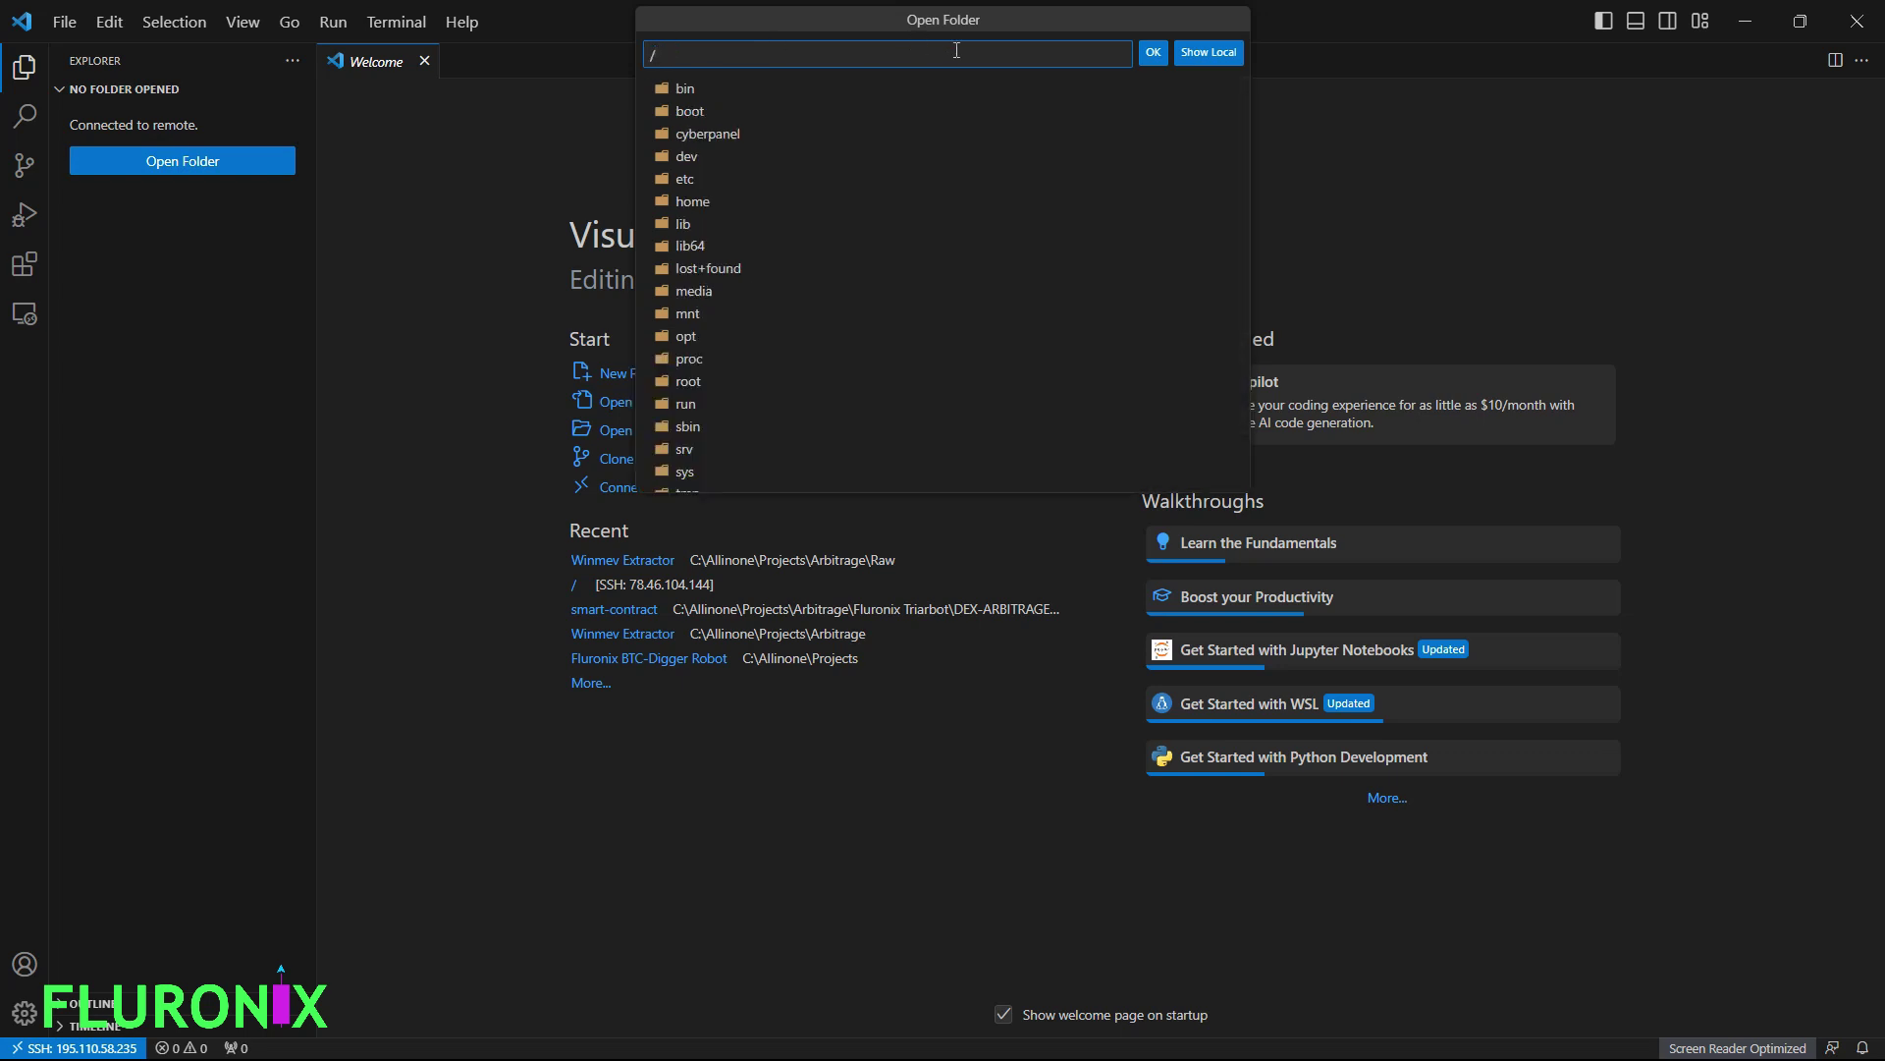
pyautogui.click(1153, 52)
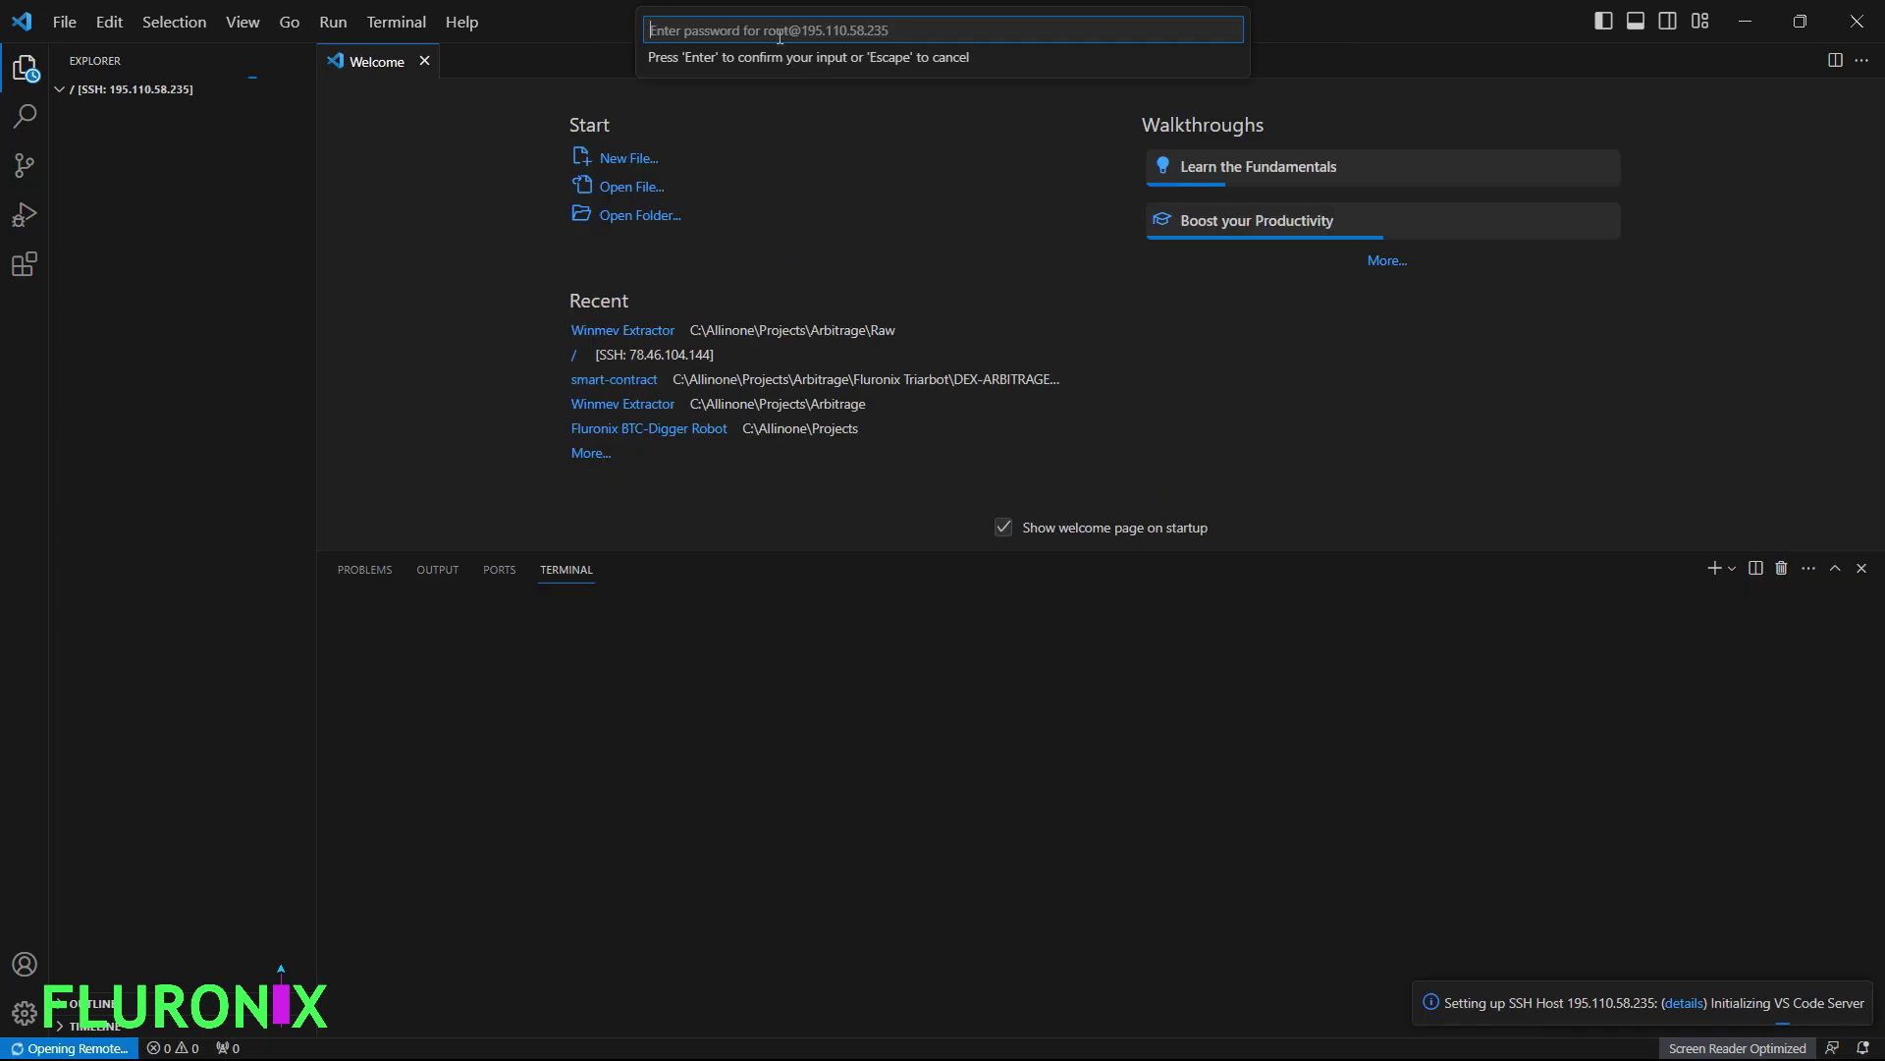
pyautogui.write('******')
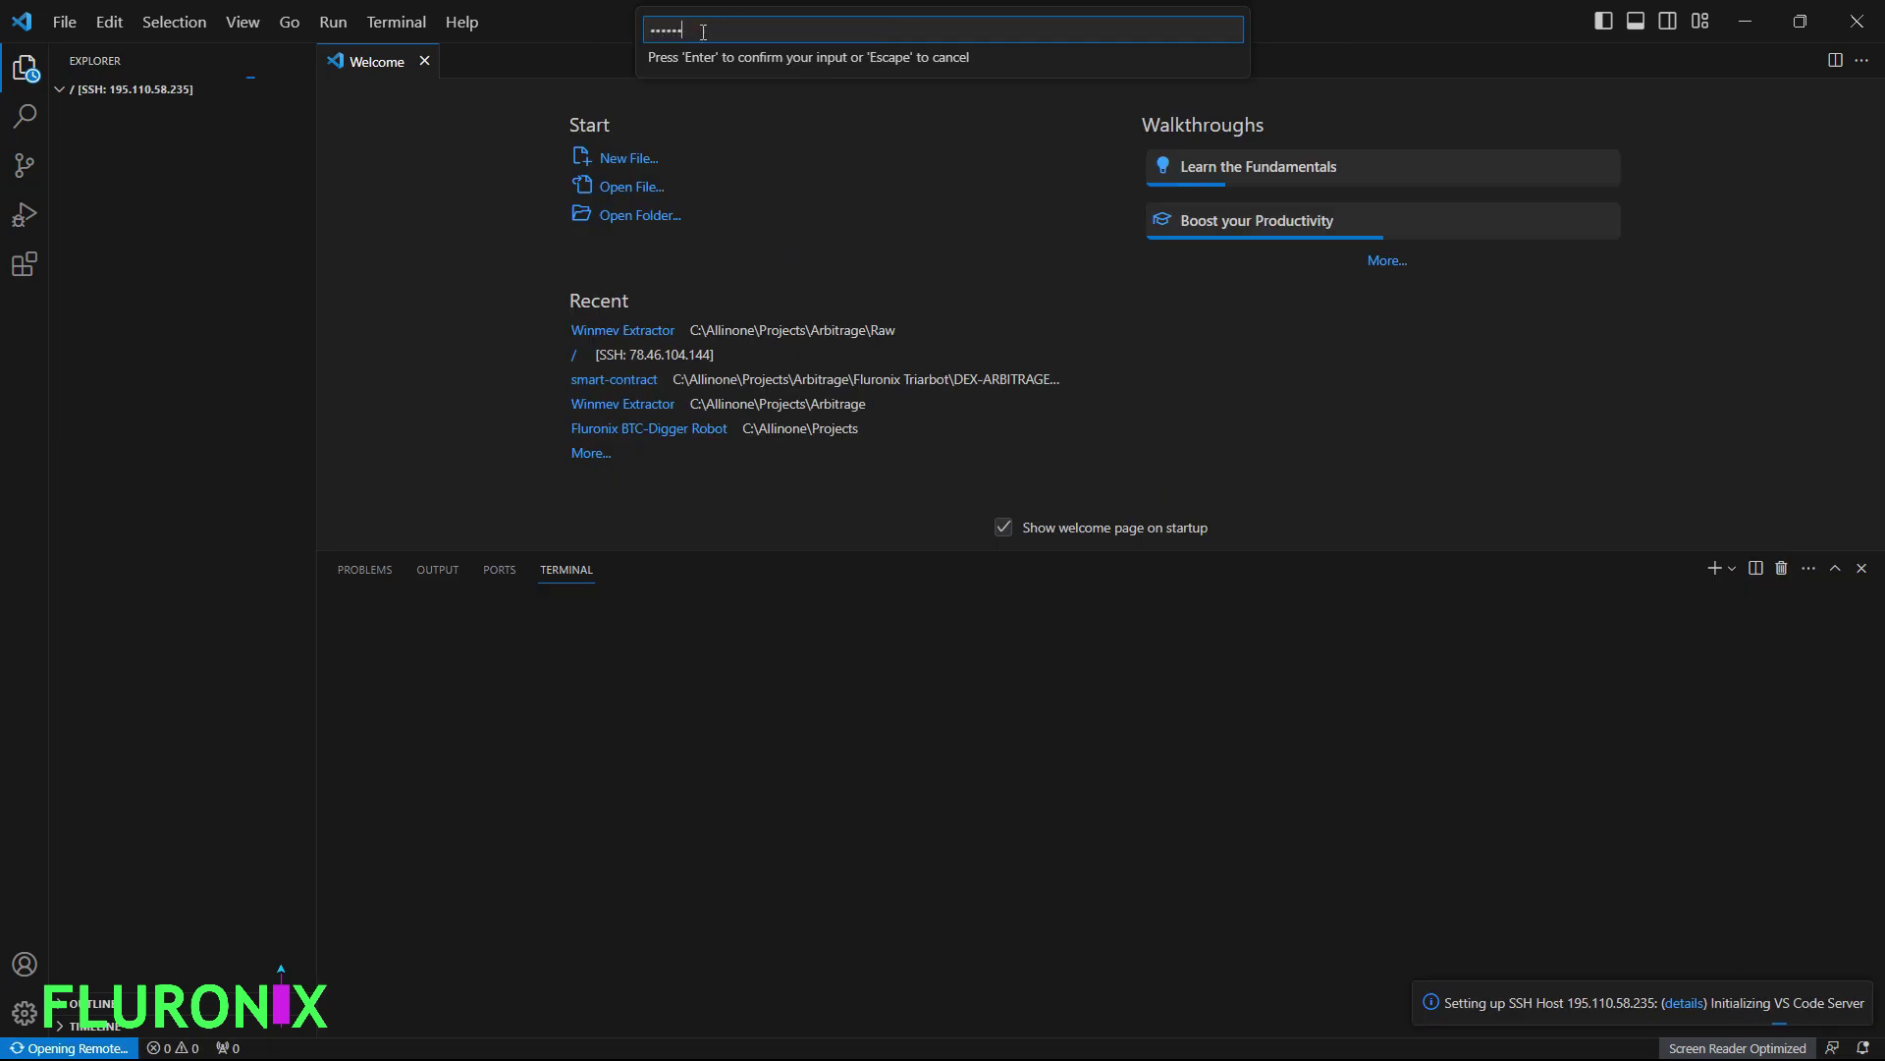
pyautogui.press('Return')
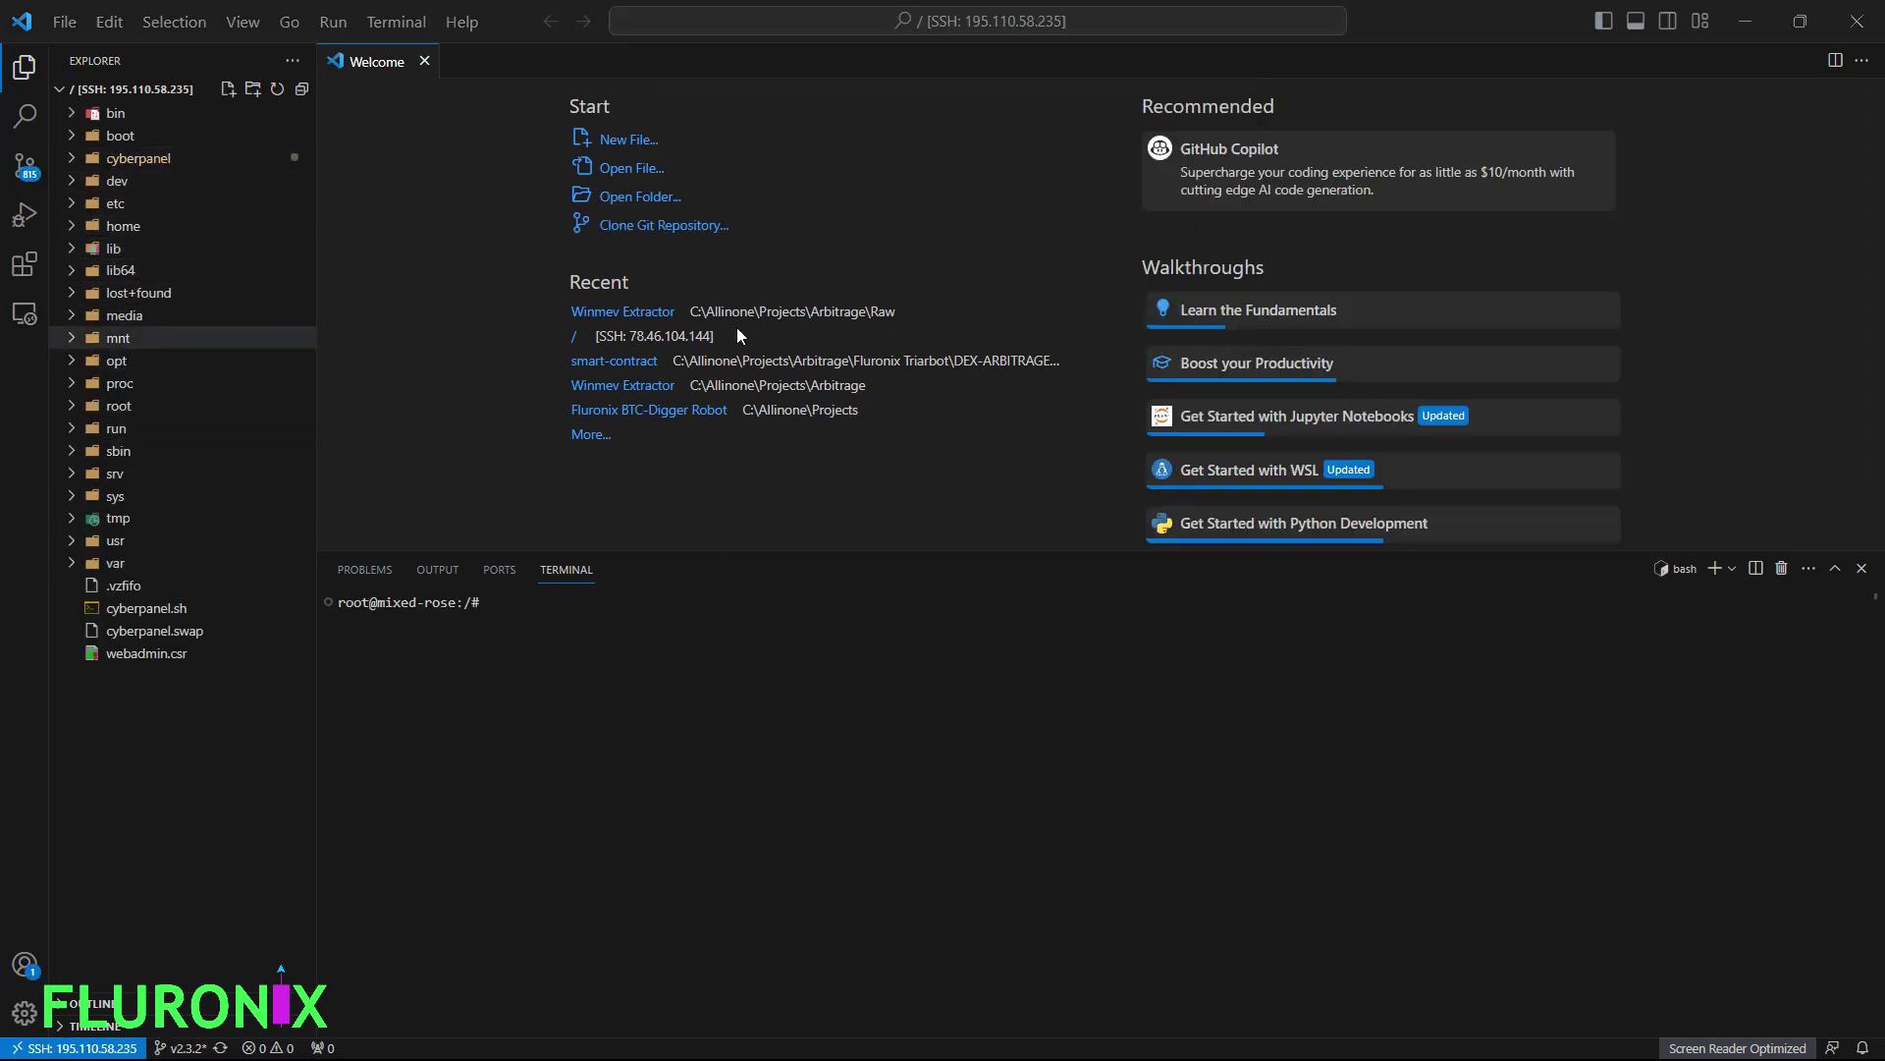
# - Expand home > localhost and create a new folder named buy_signal_bot inside it
pyautogui.rightClick(126, 760)
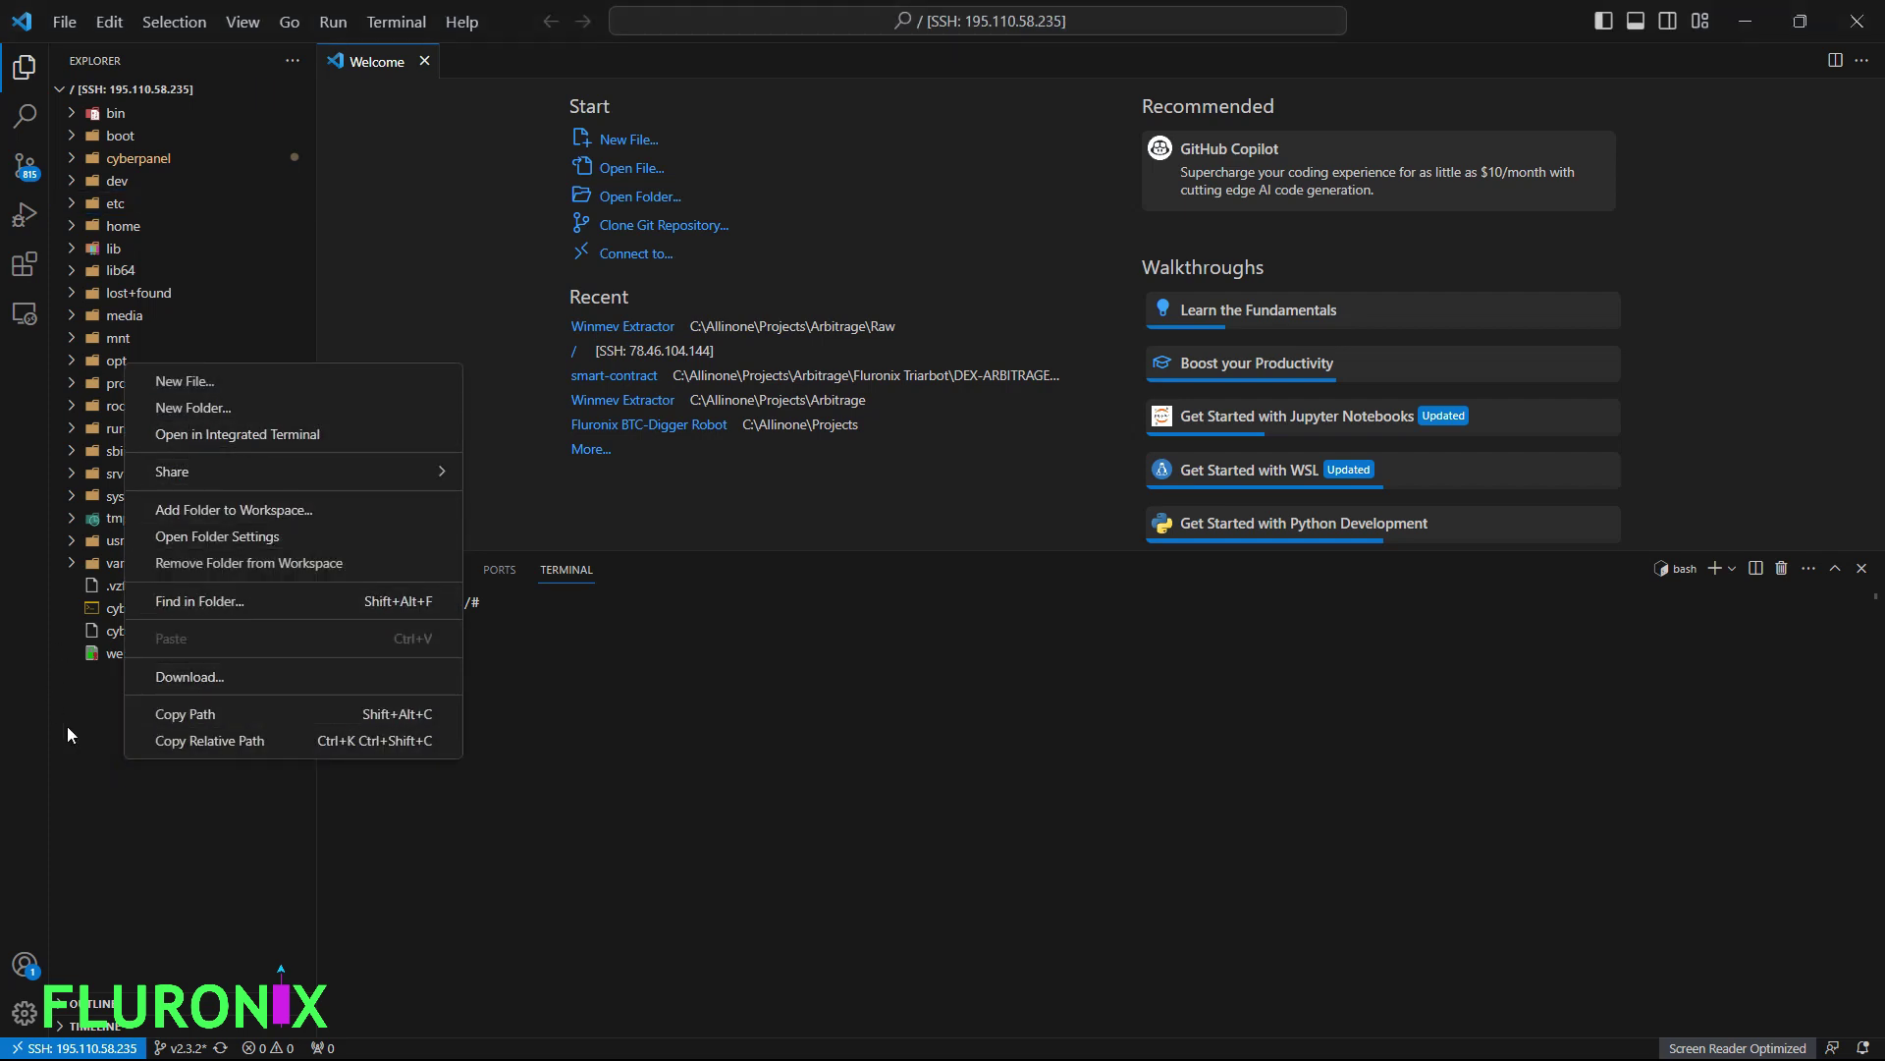
pyautogui.click(122, 797)
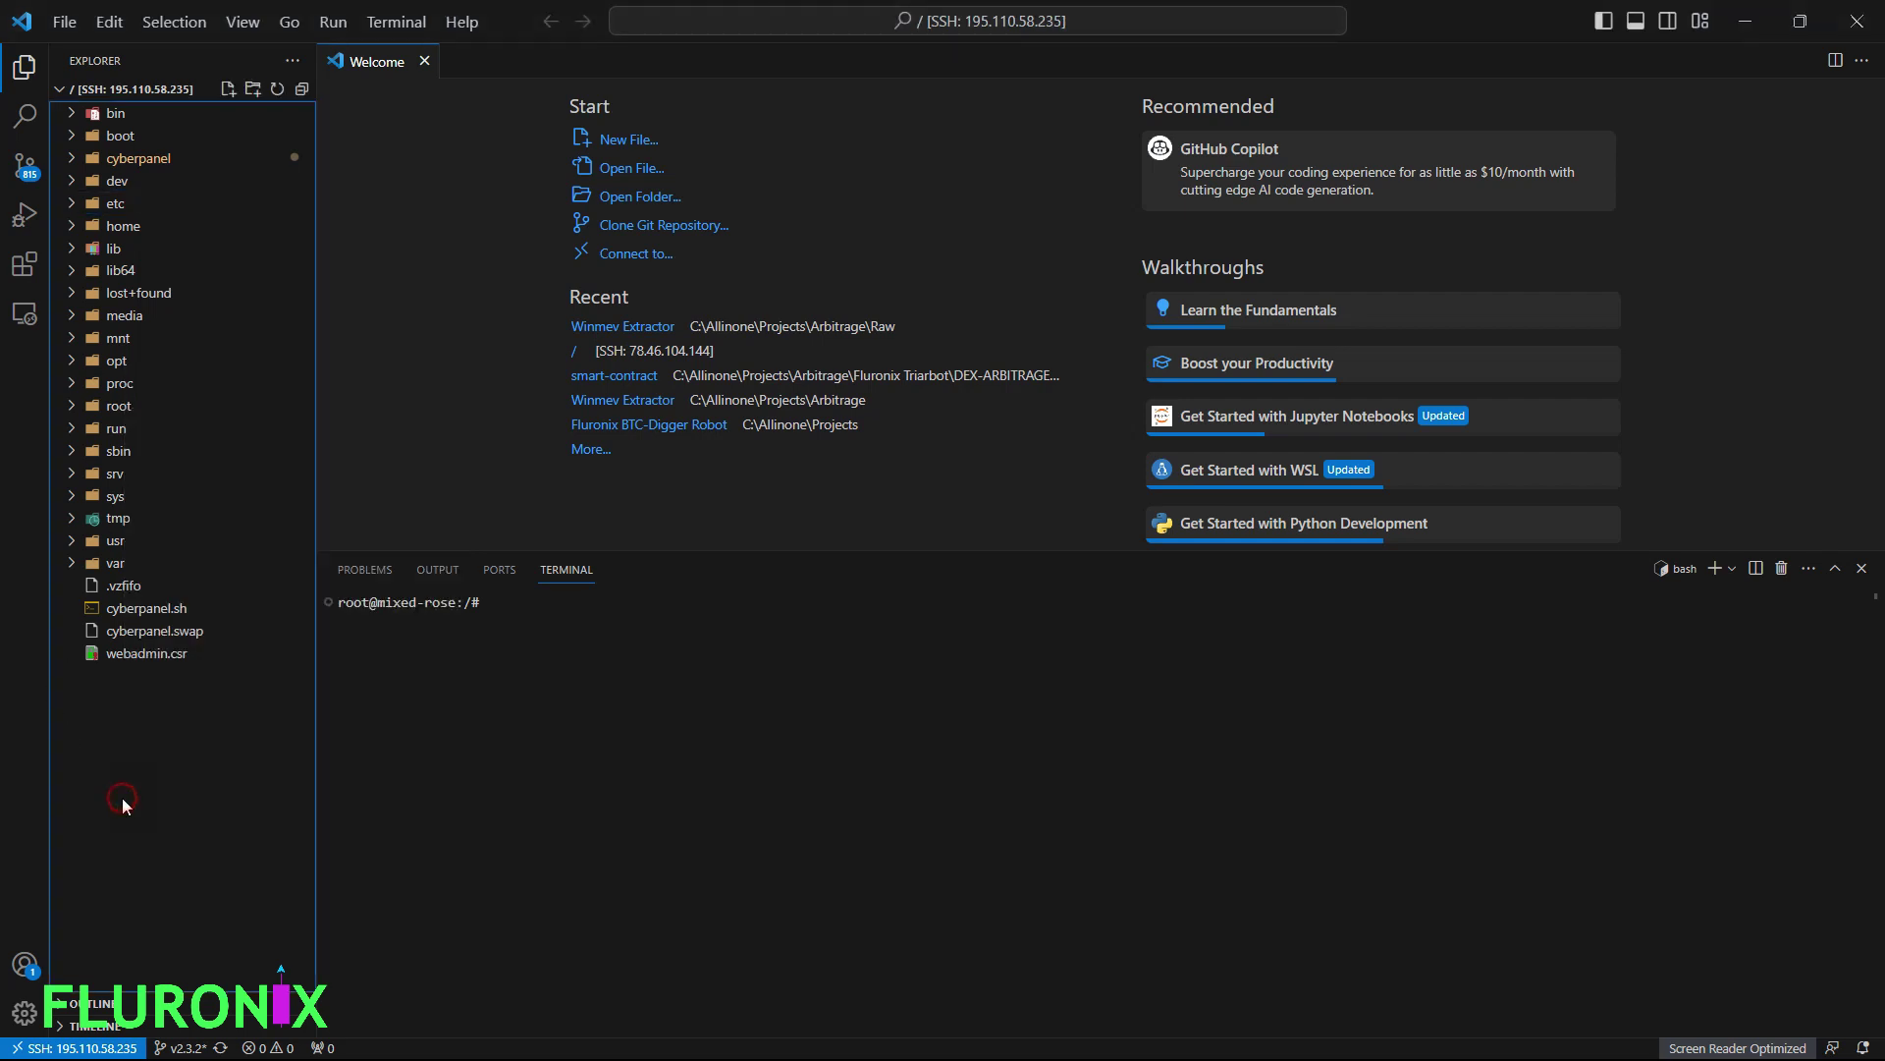
pyautogui.click(73, 232)
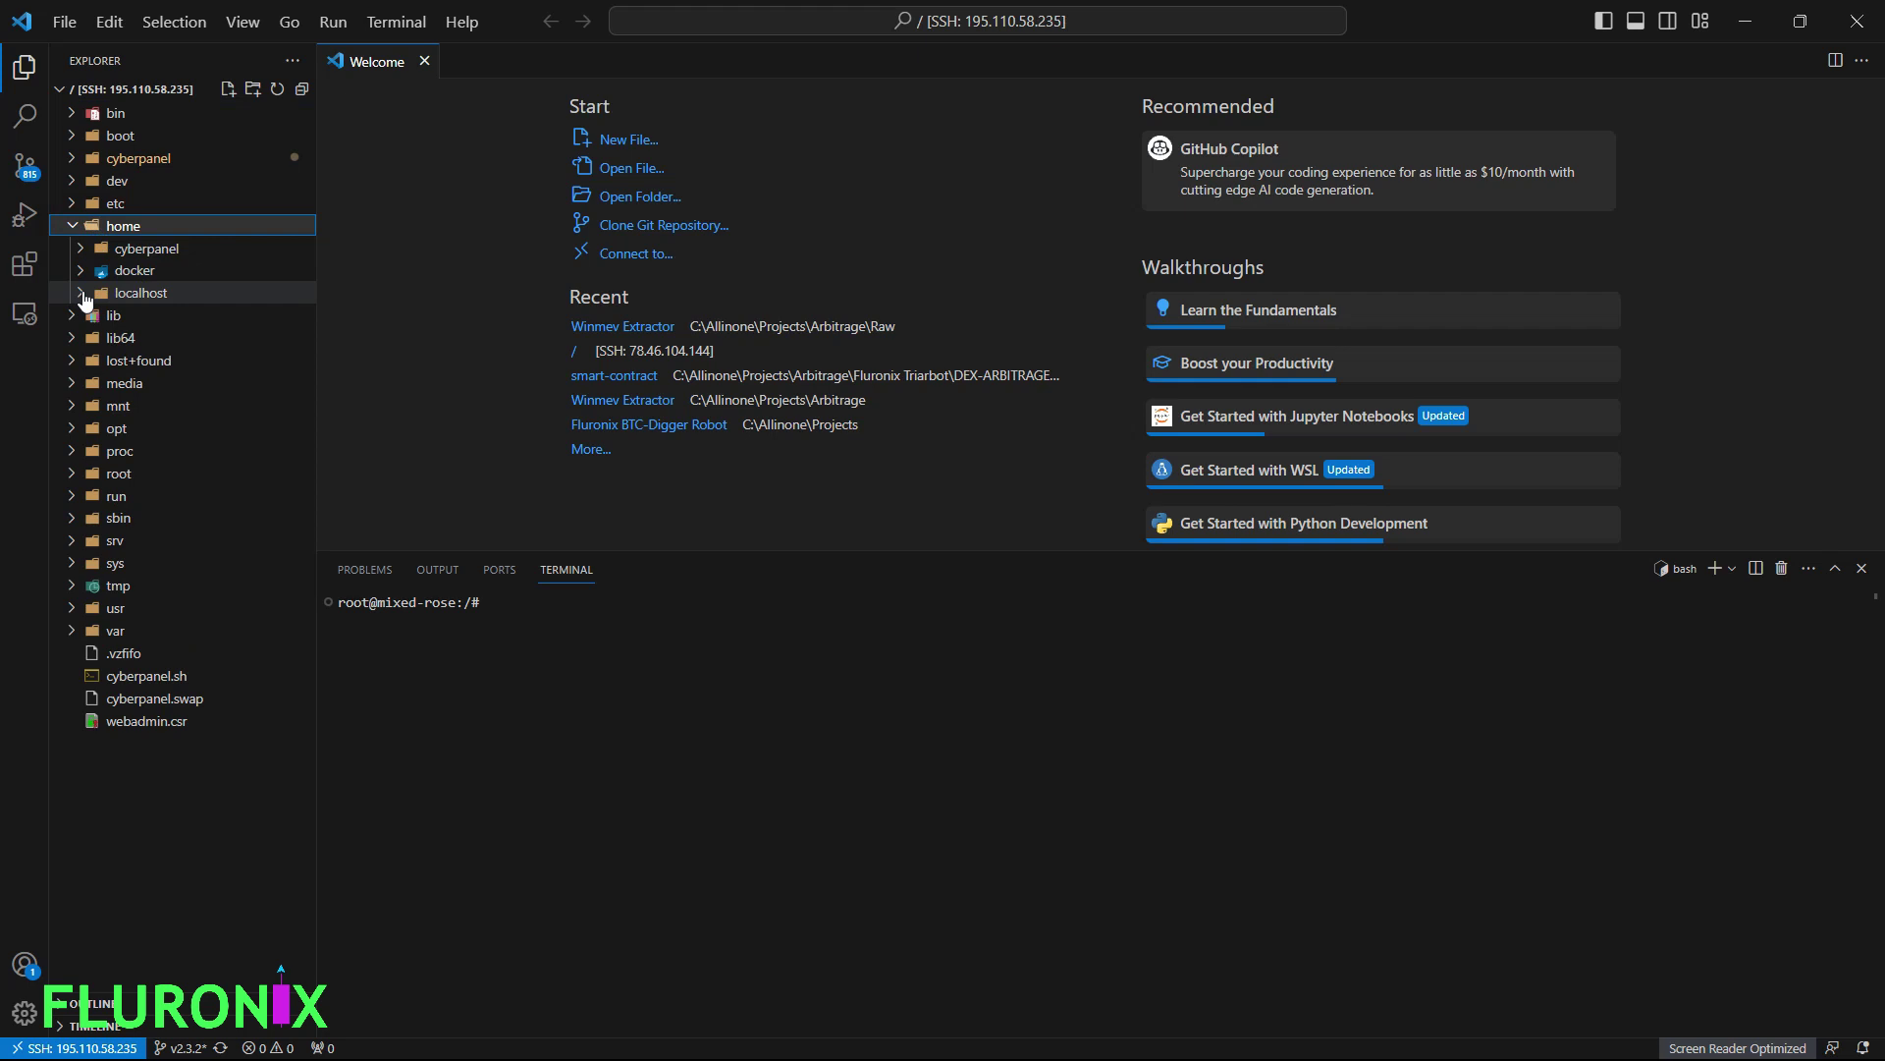
pyautogui.click(83, 294)
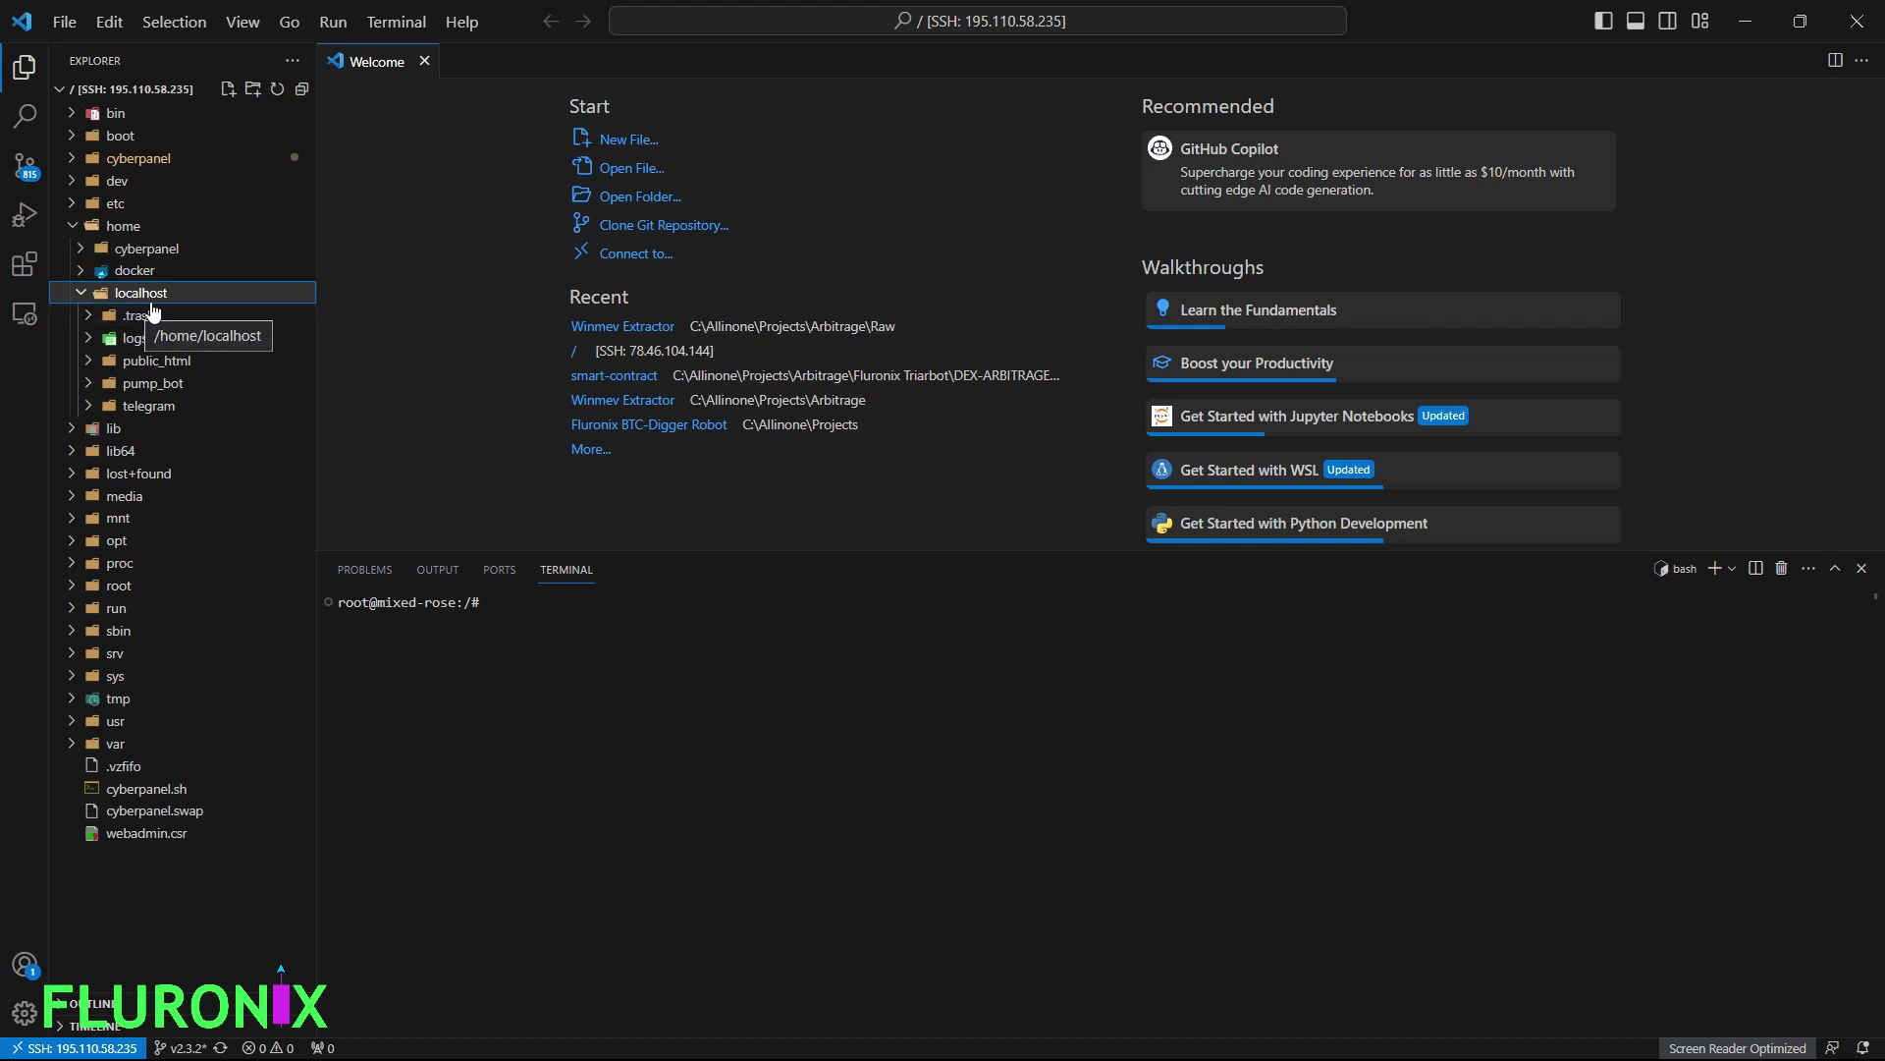
pyautogui.rightClick(130, 292)
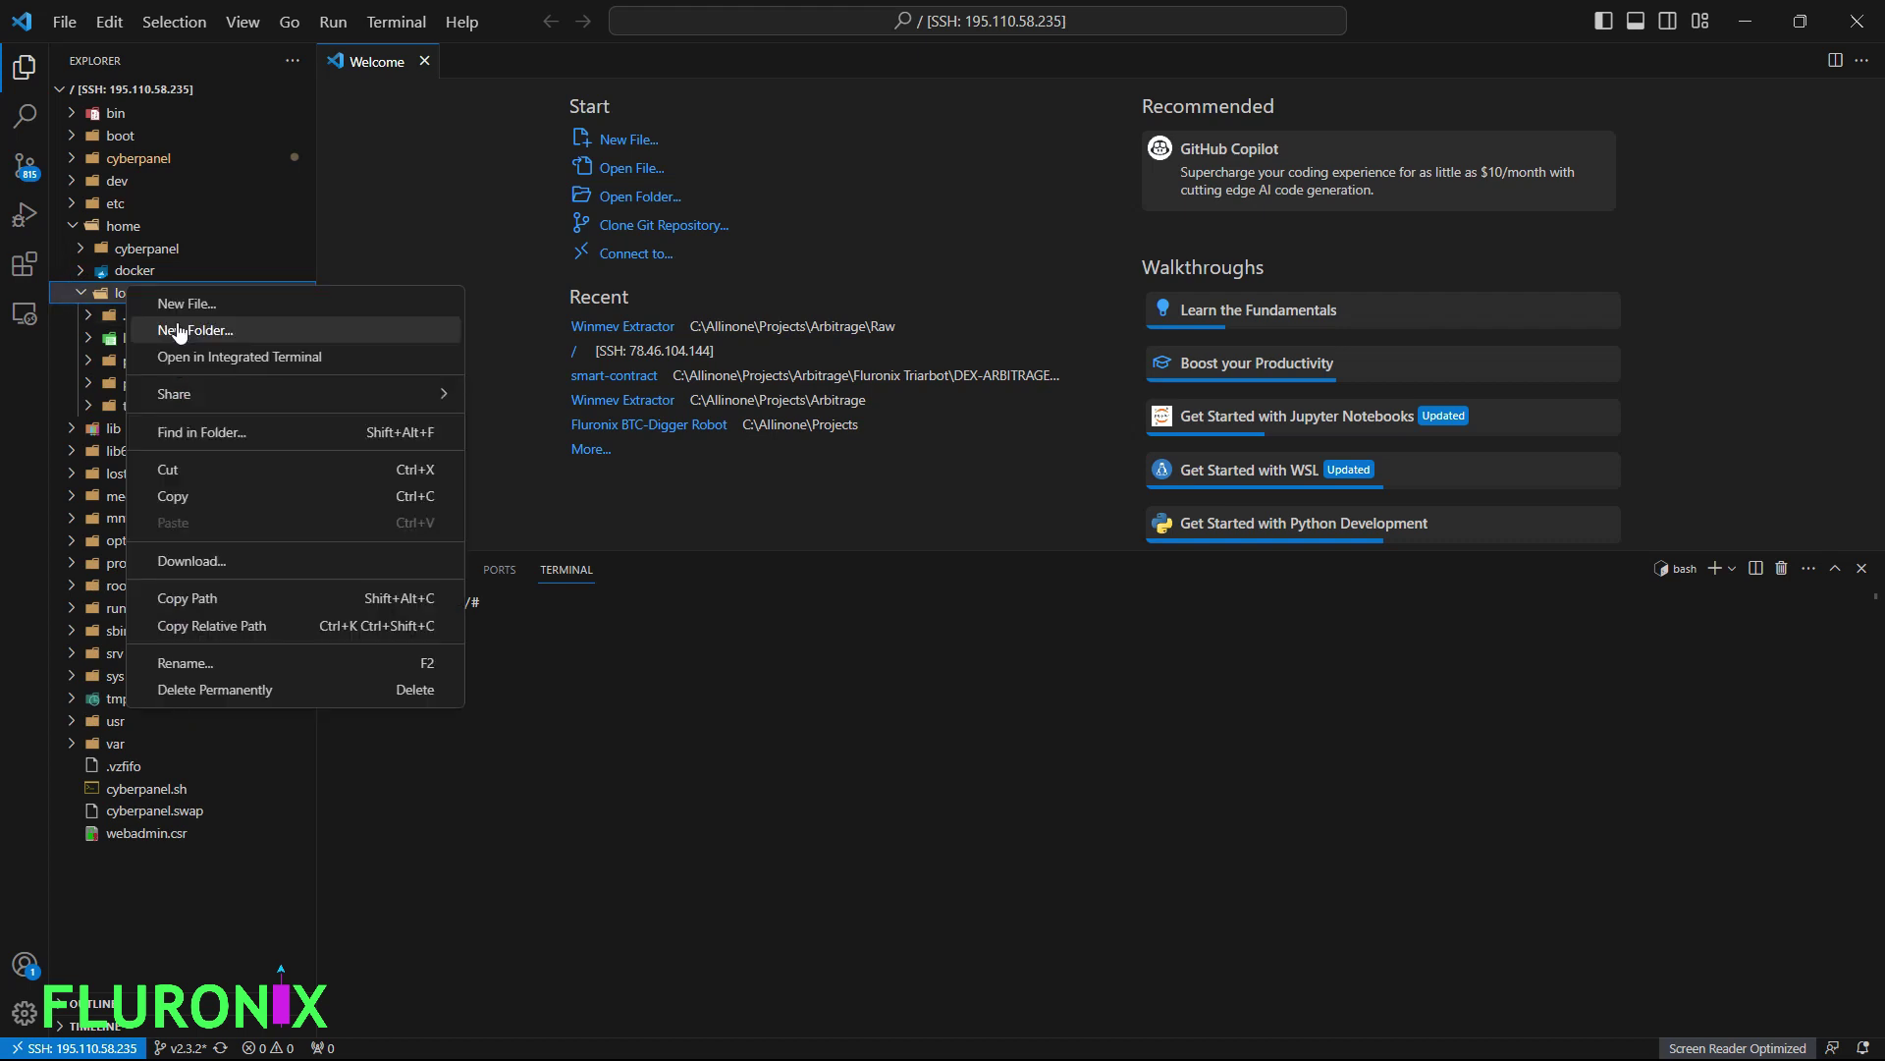
pyautogui.click(180, 331)
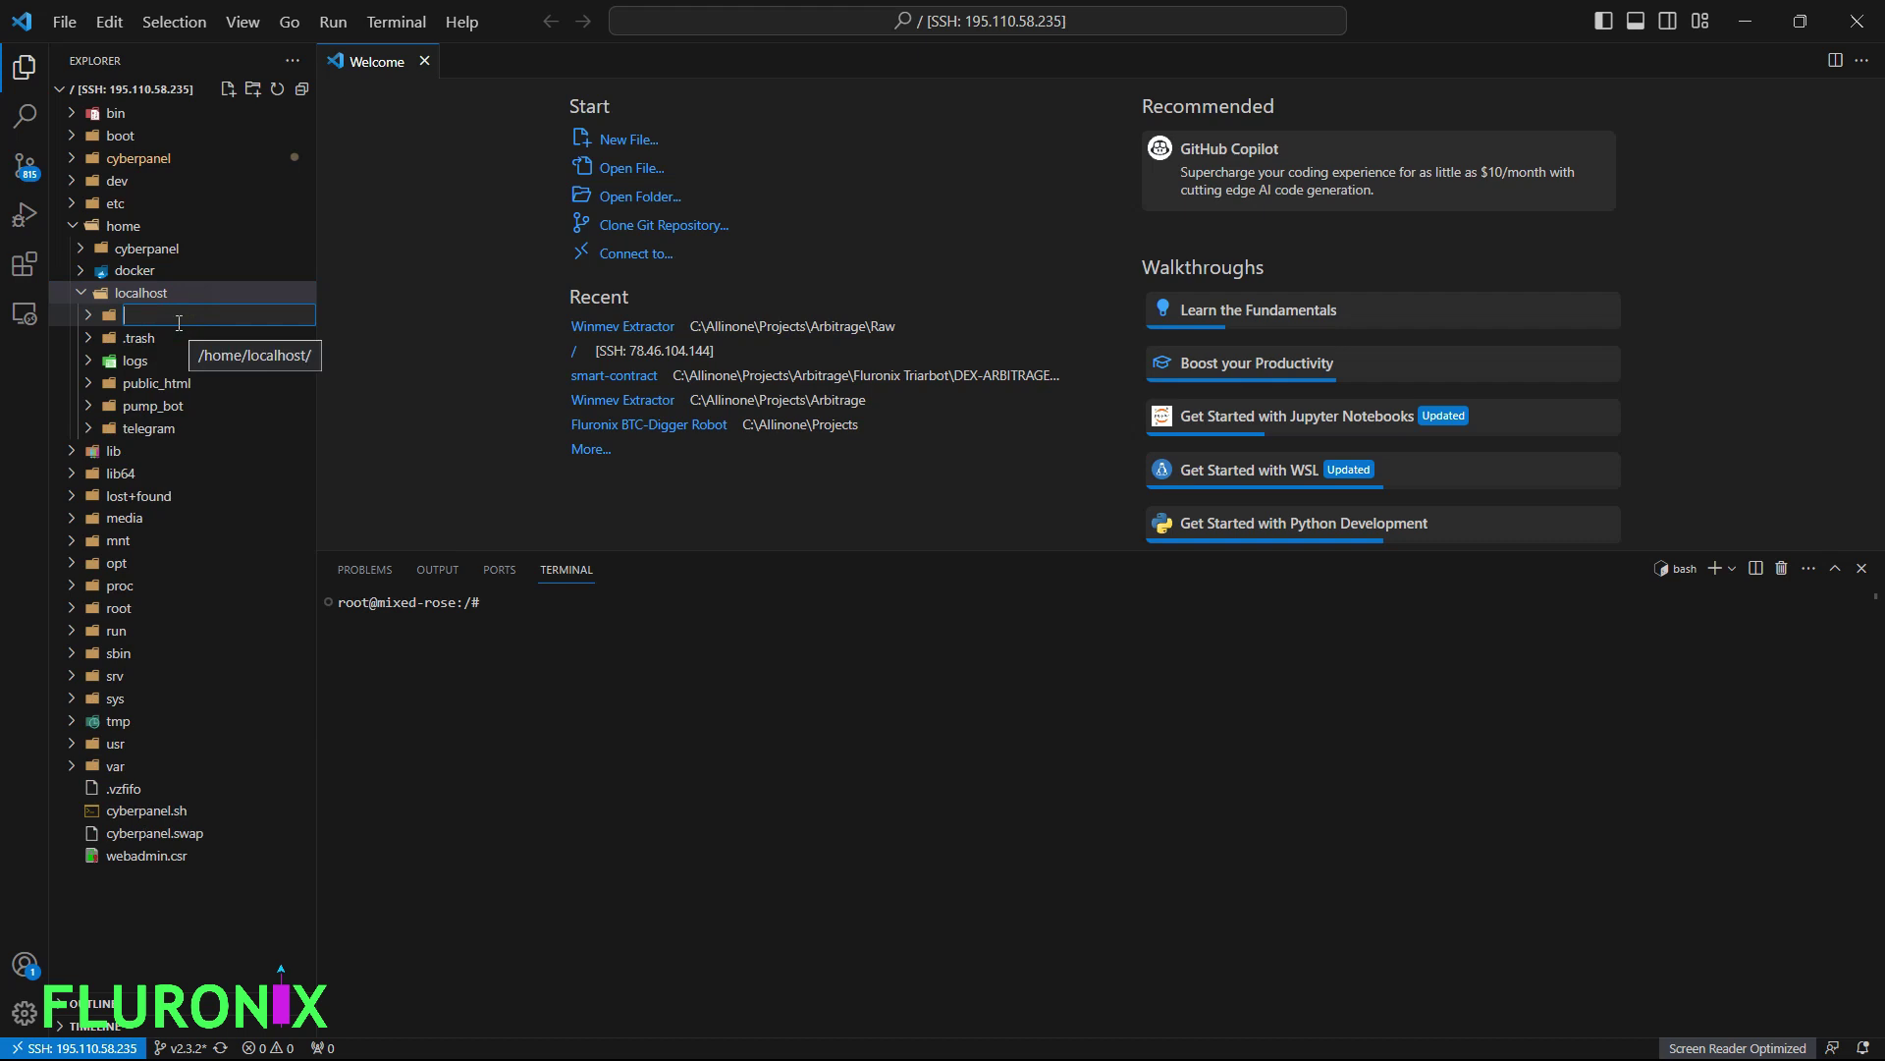
pyautogui.write('buy')
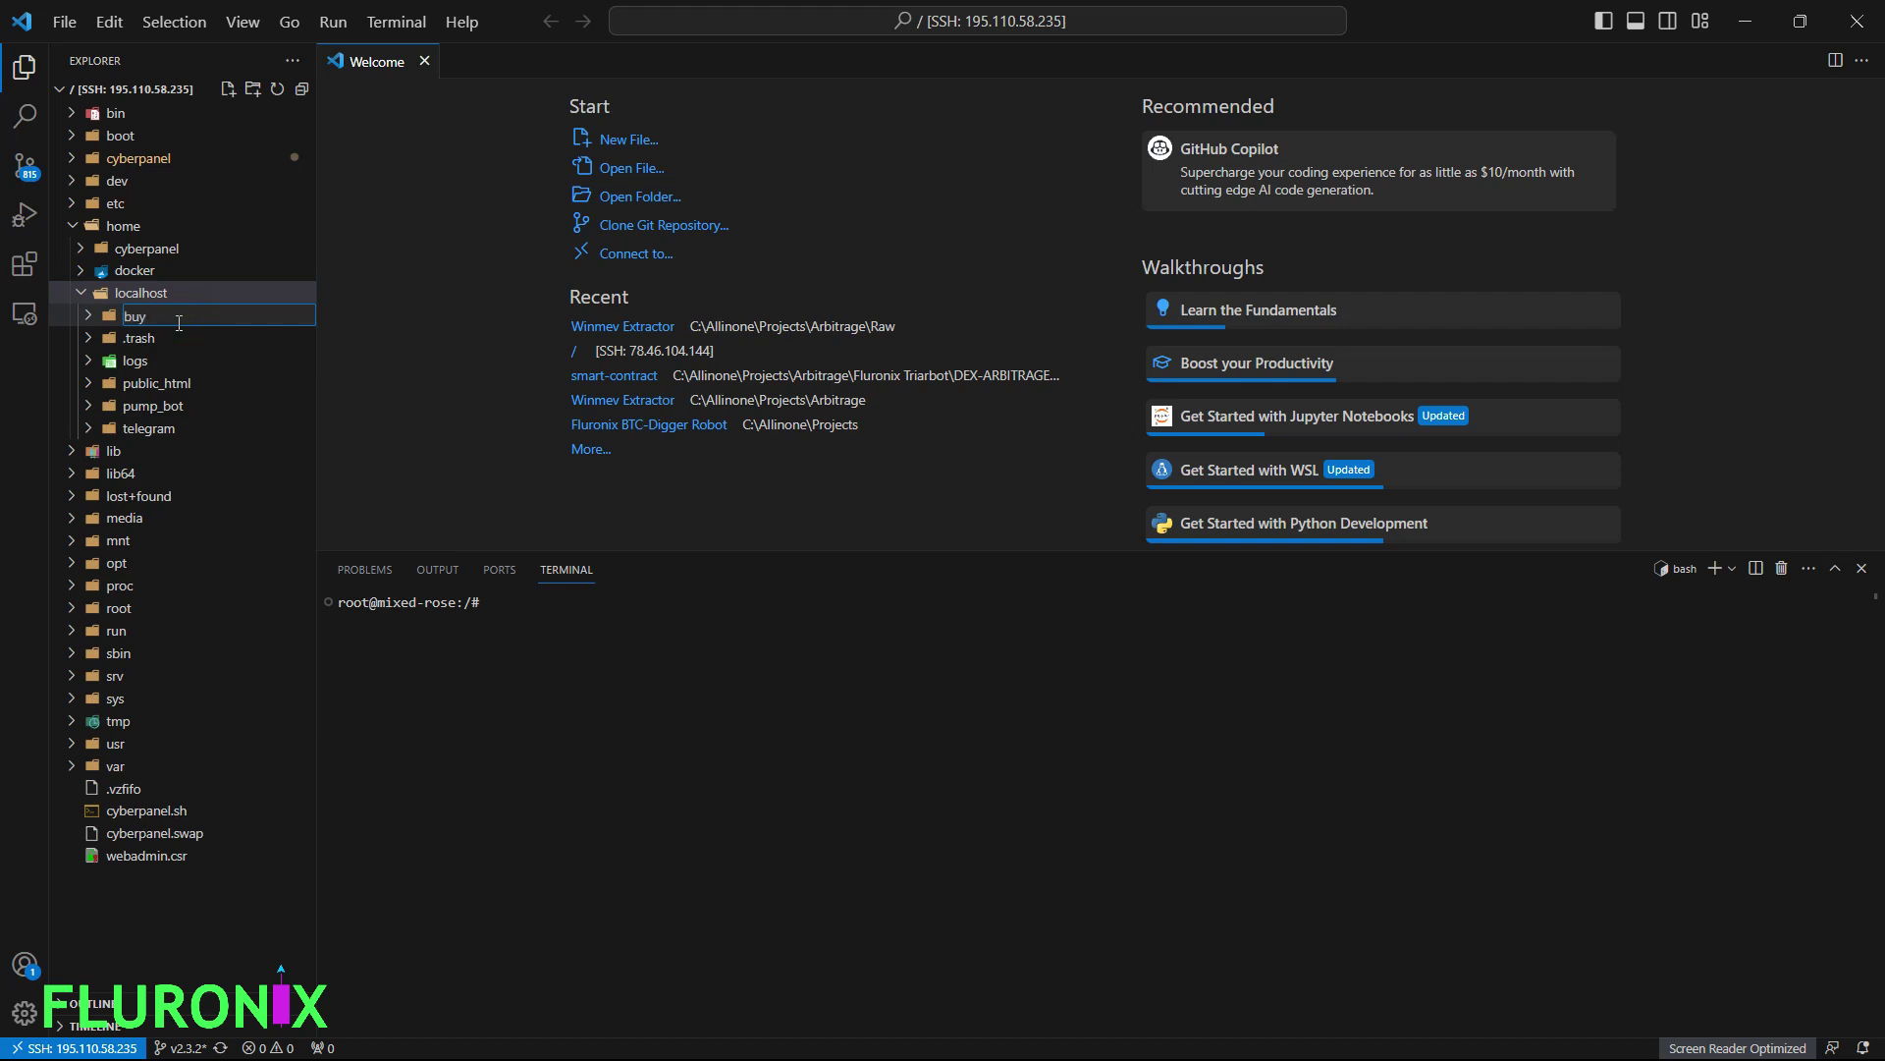
pyautogui.write('_signal_bot')
pyautogui.press('Return')
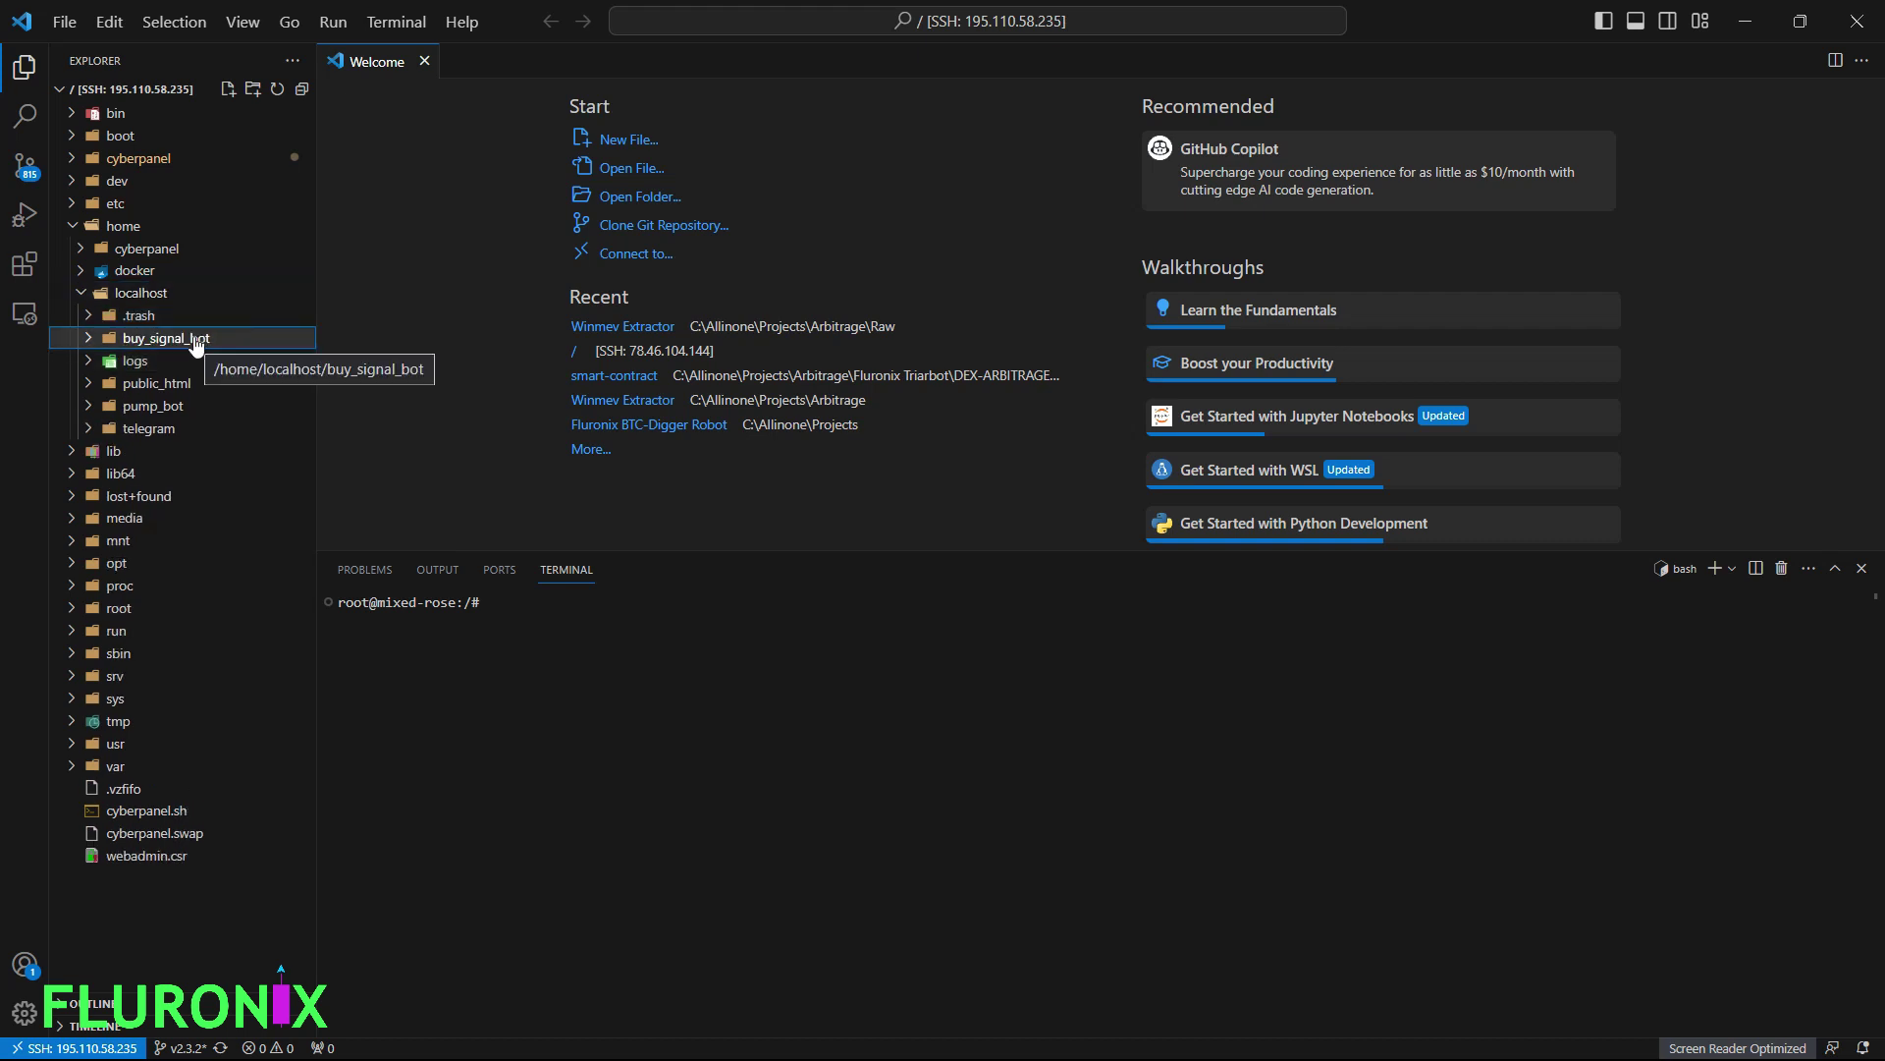
# - Copy the buy_signal_bot folder's full path and close the terminal and bottom panel
pyautogui.rightClick(195, 339)
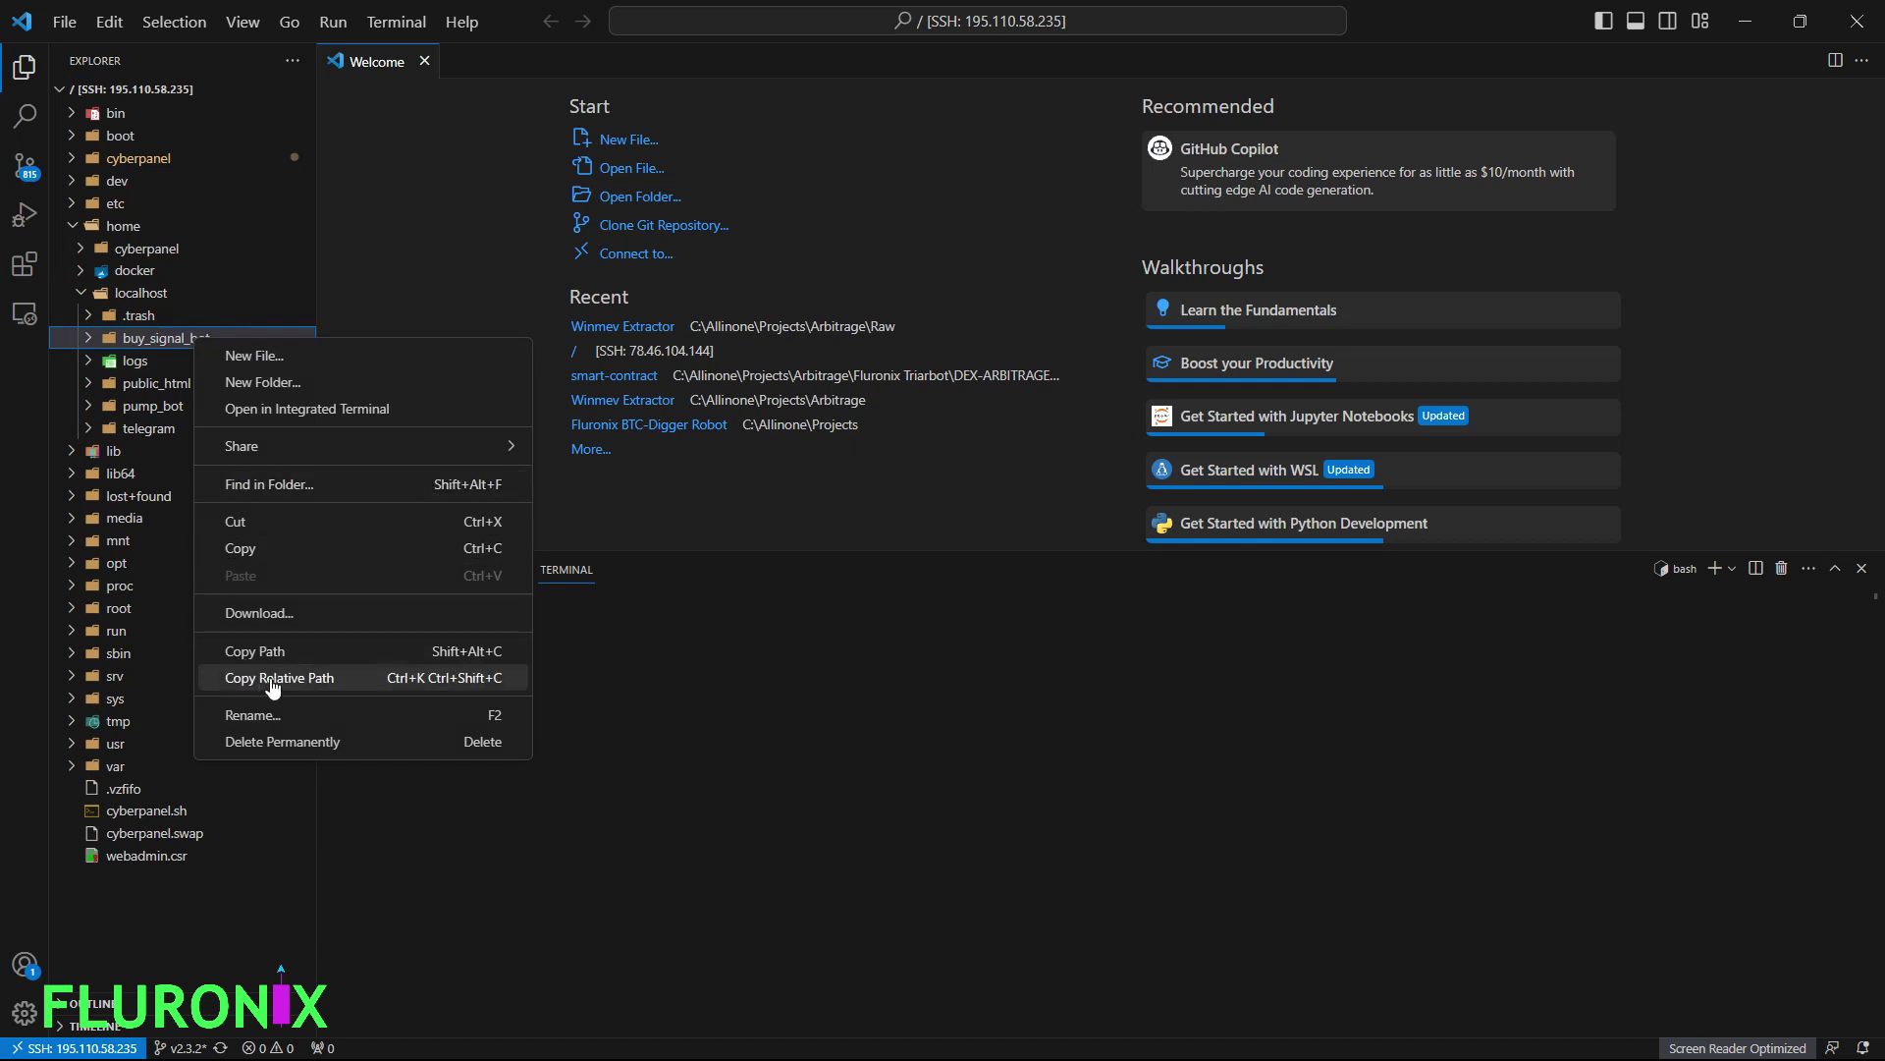
pyautogui.click(257, 651)
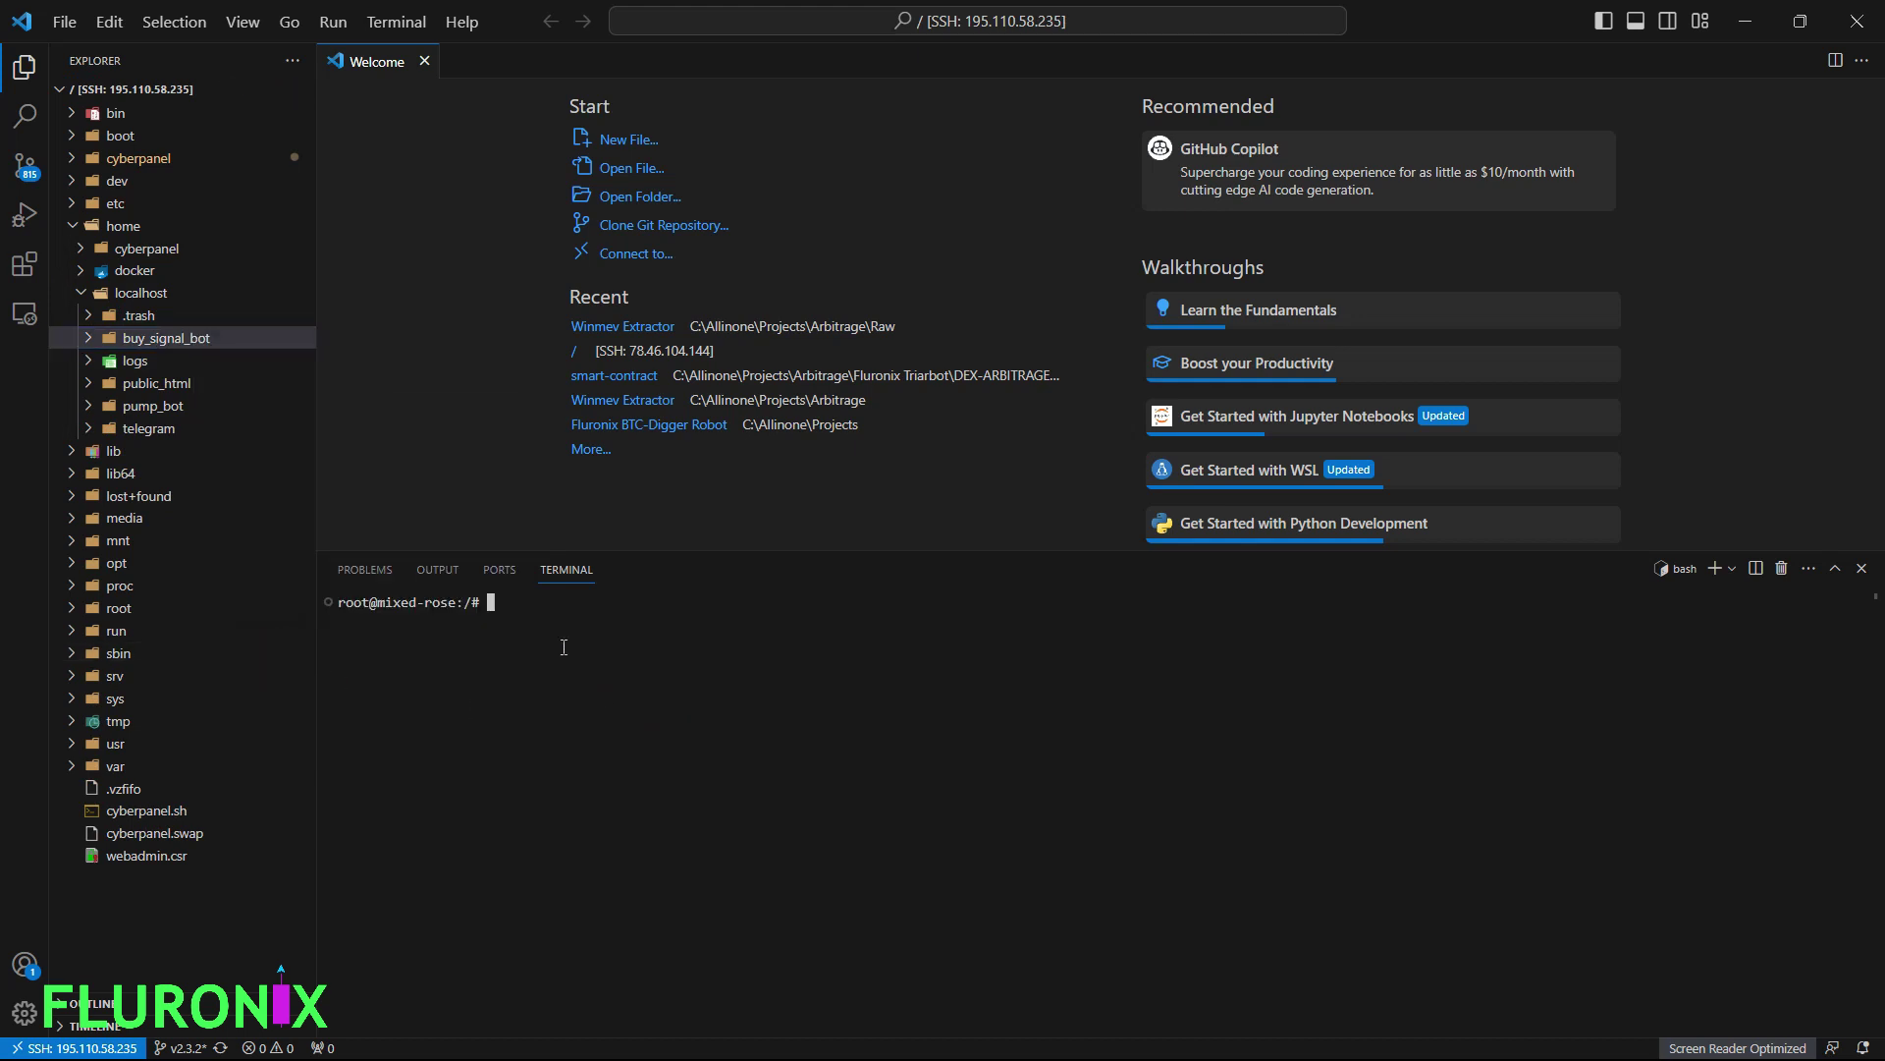
pyautogui.click(1862, 569)
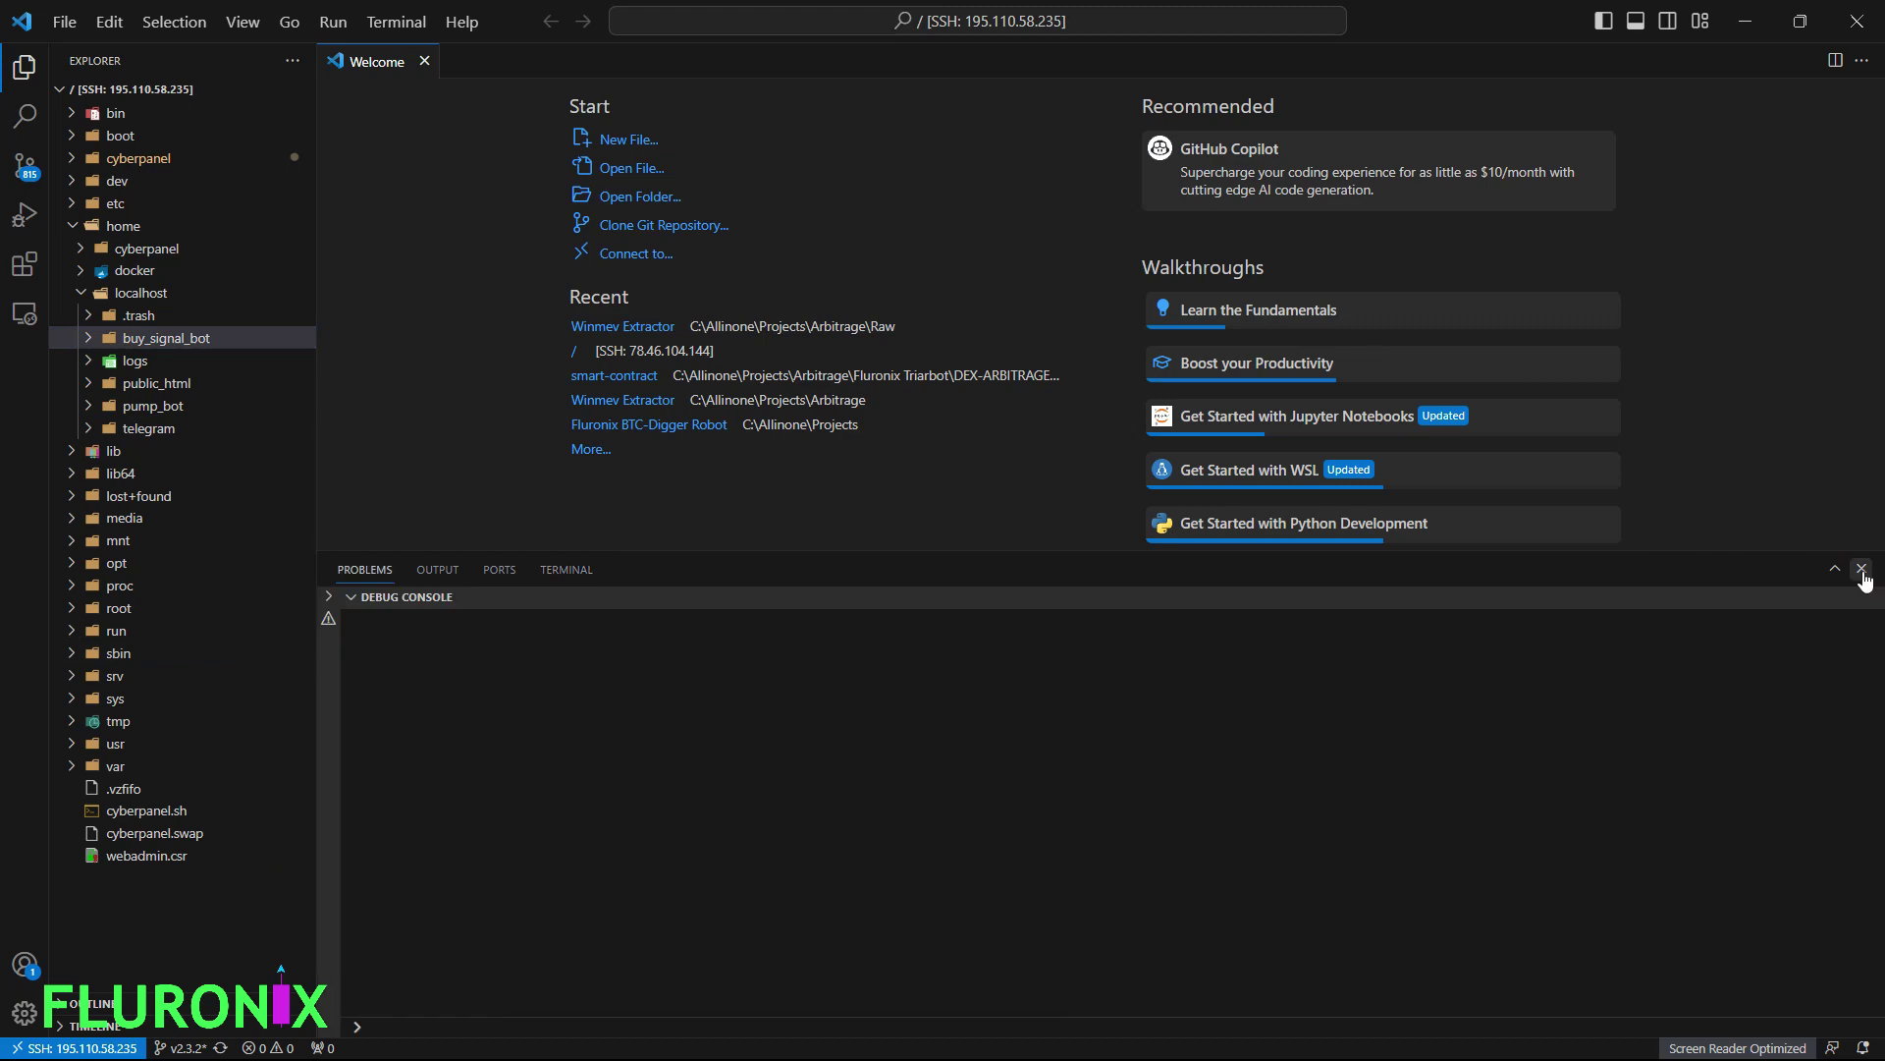
pyautogui.click(1862, 570)
# - Bring the bottom panel back, showing the workspace problems list
pyautogui.moveTo(278, 1051)
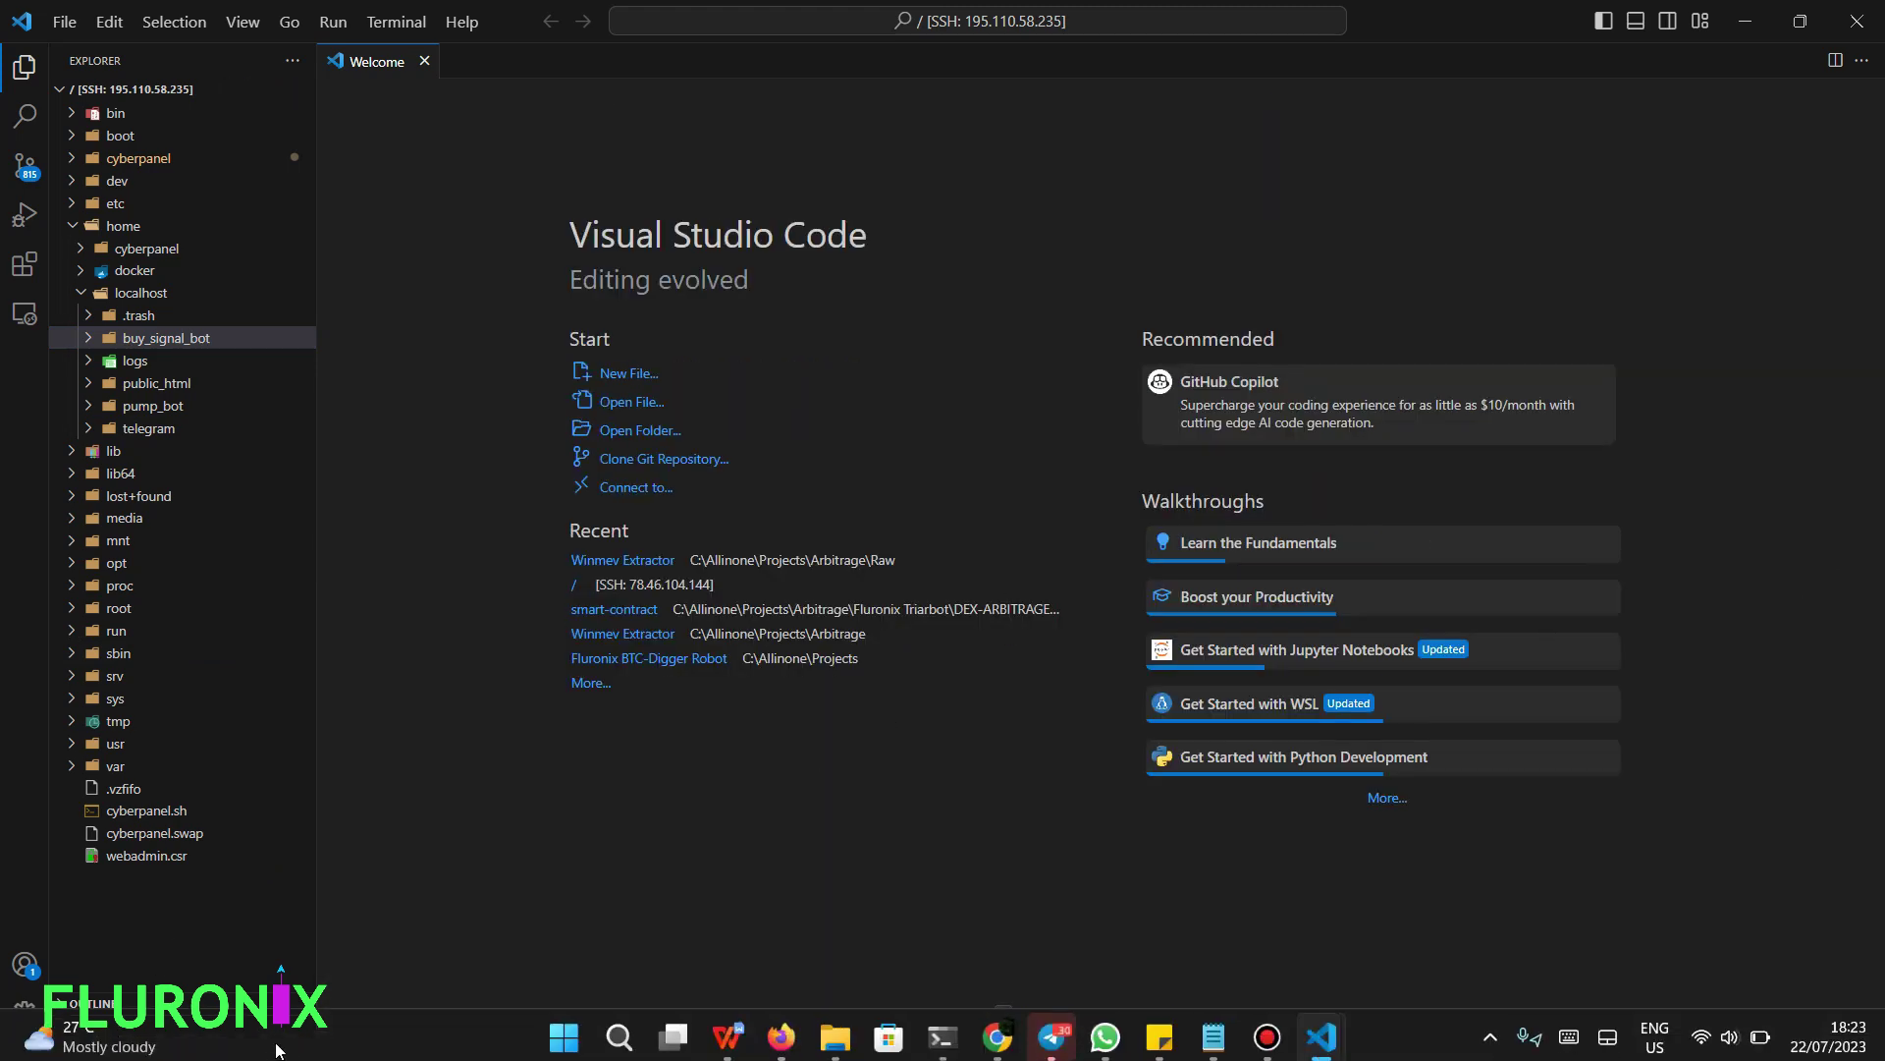
pyautogui.press('super')
pyautogui.press('super')
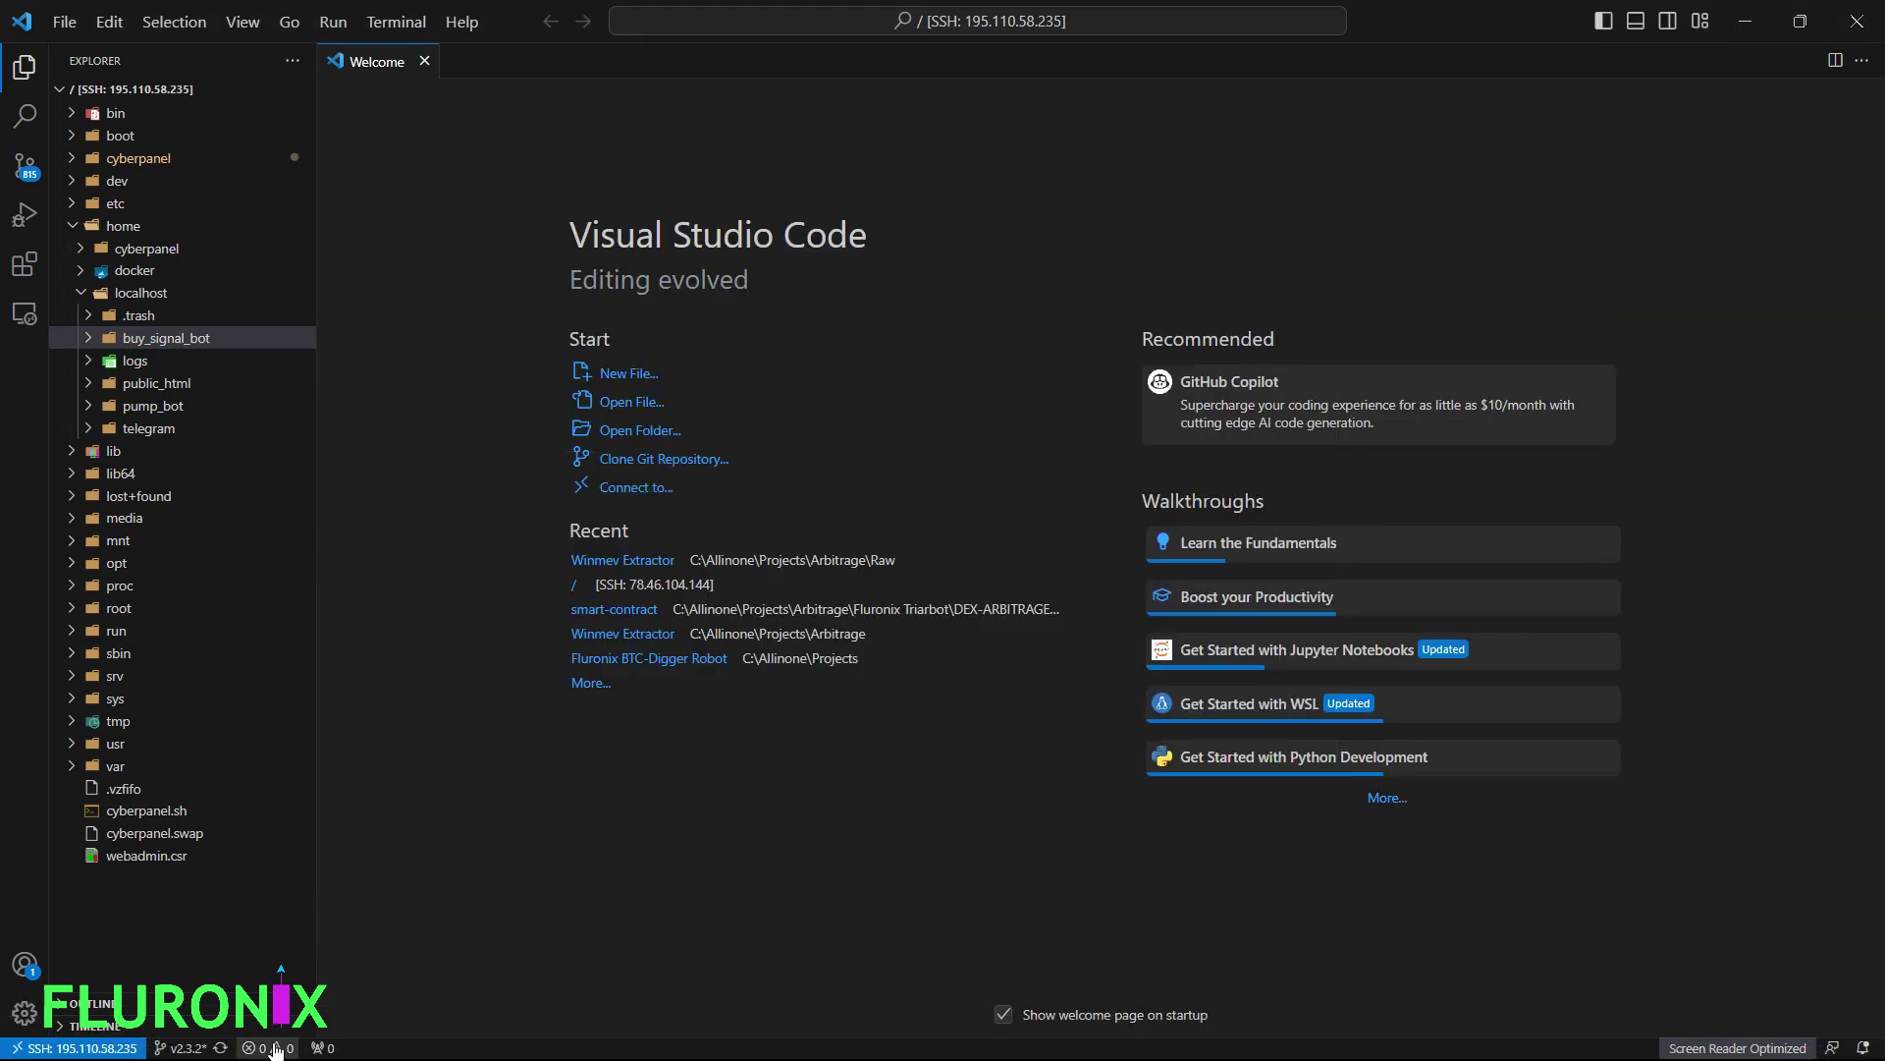
pyautogui.click(268, 1048)
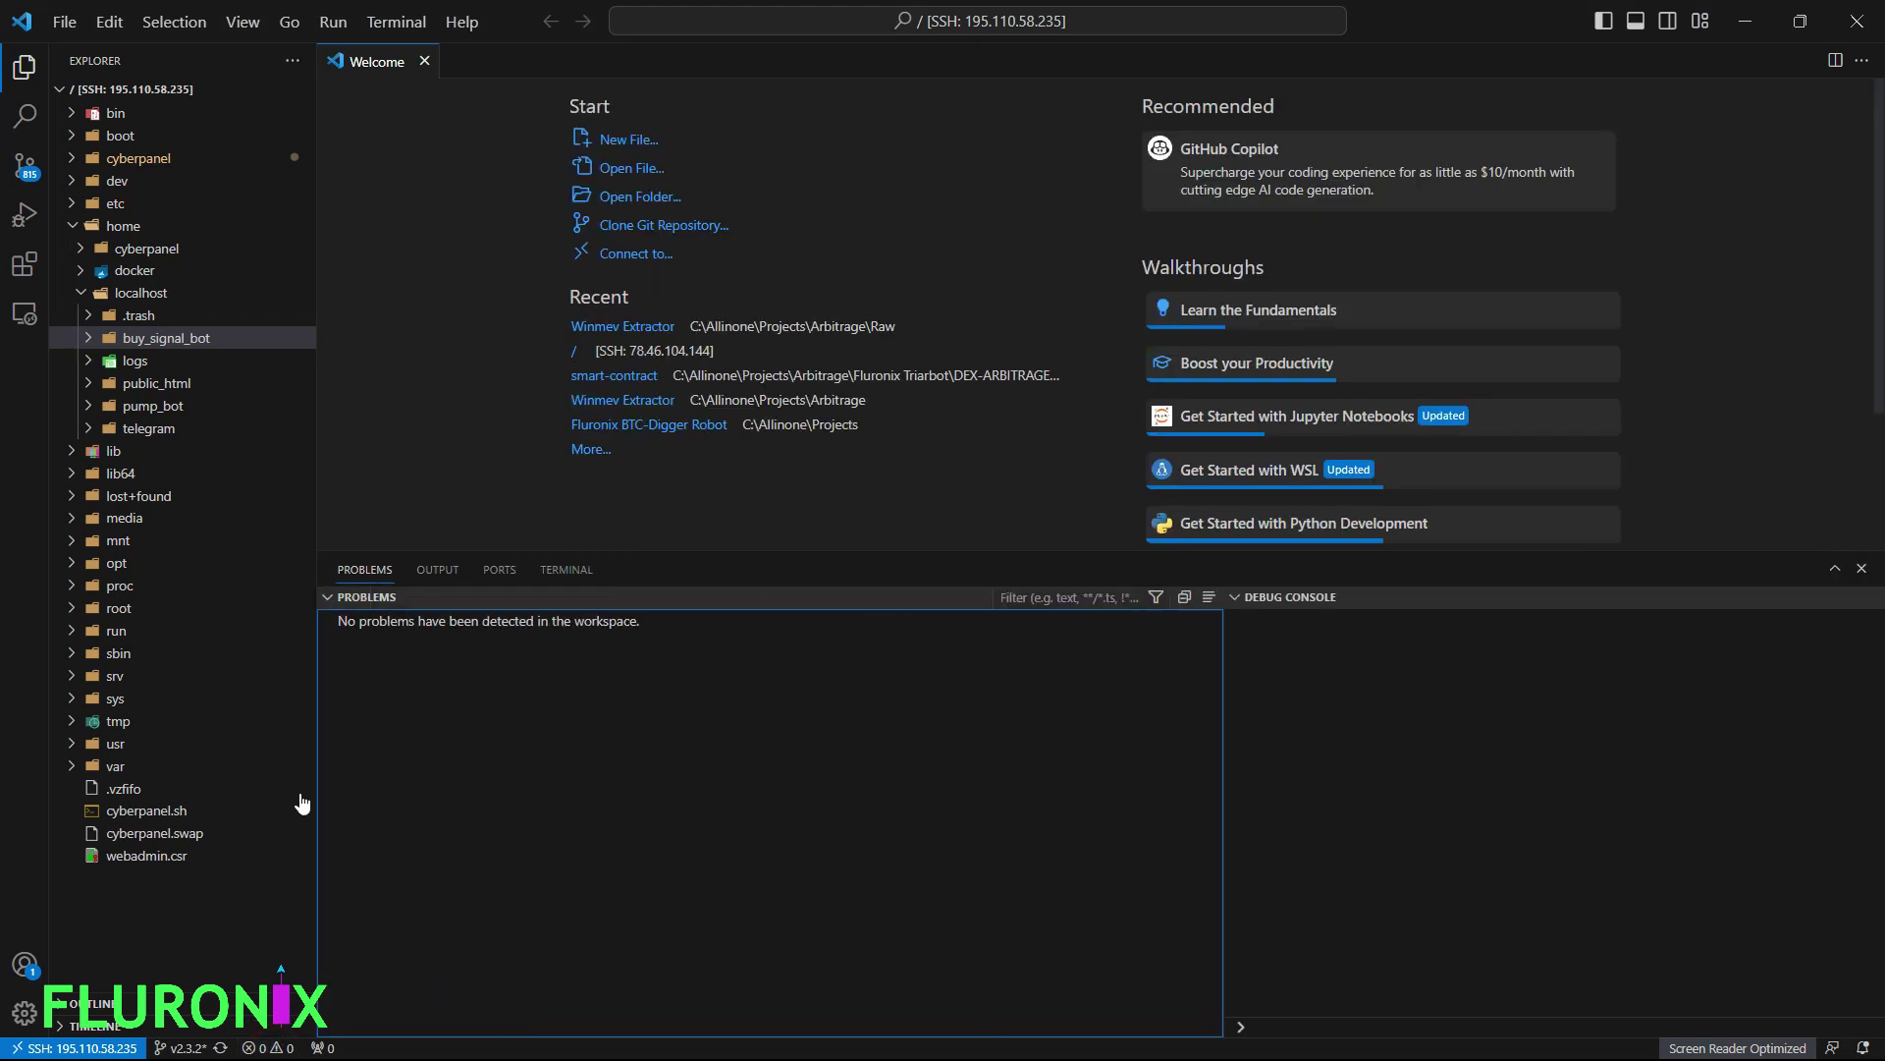
# - In the terminal, cd into /home/localhost/buy_signal_bot using the copied path
pyautogui.click(567, 569)
pyautogui.click(531, 726)
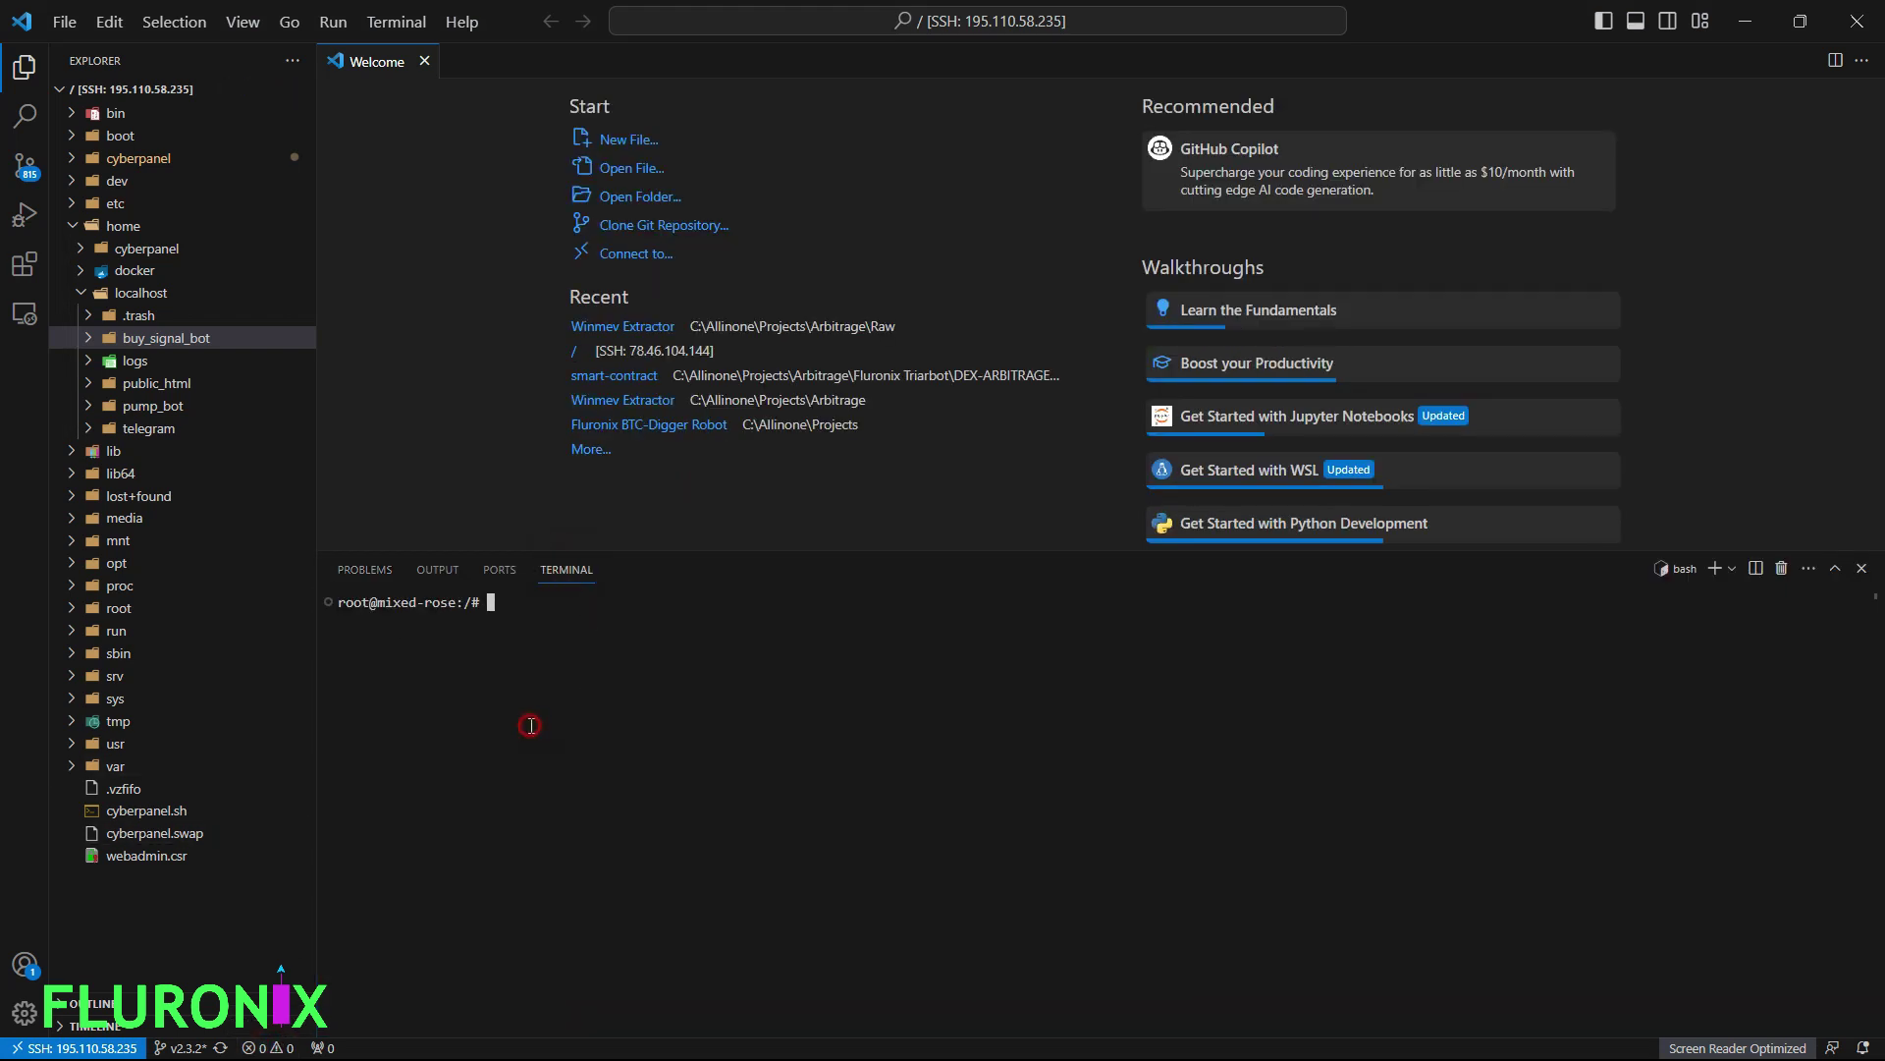
pyautogui.write('cd')
pyautogui.write('/home/localhost/buy_signal_bot')
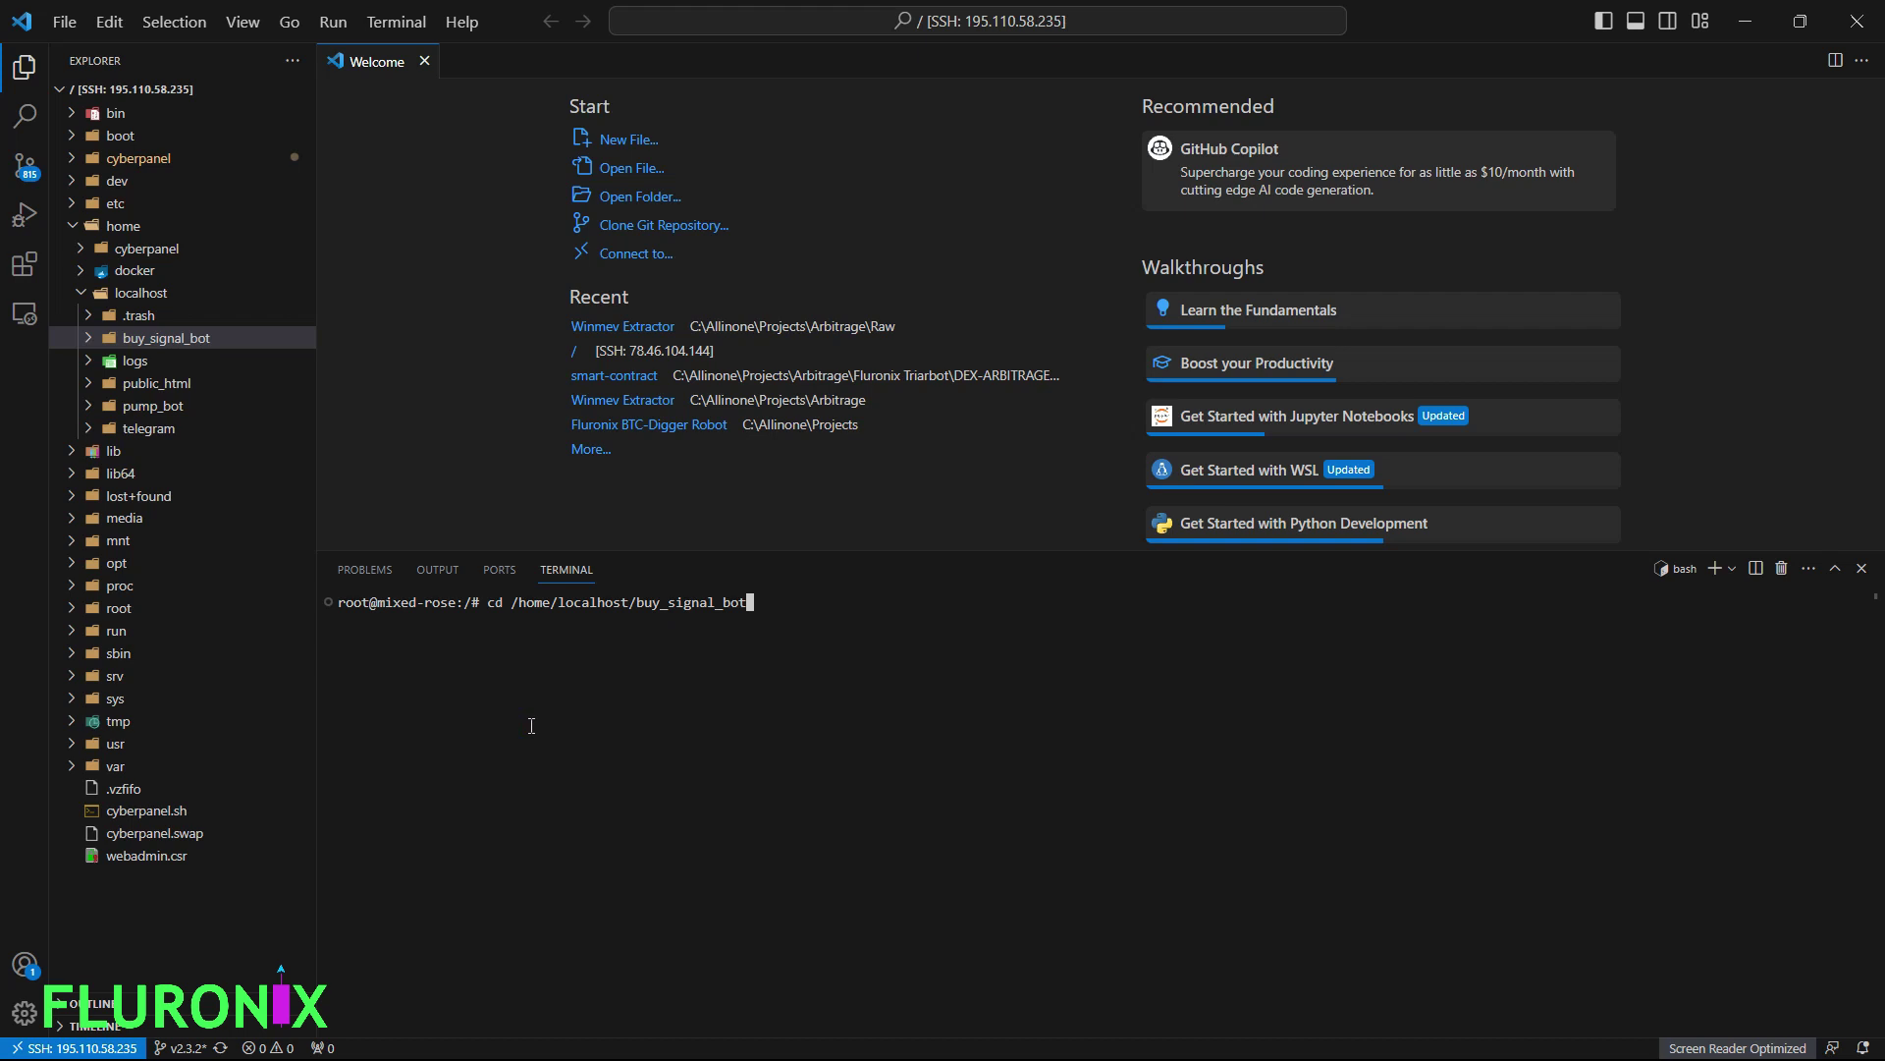
pyautogui.press('Return')
# - List the empty buy_signal_bot folder, then switch to the bot's GitHub repository in Chrome
pyautogui.write('ls')
pyautogui.press('Return')
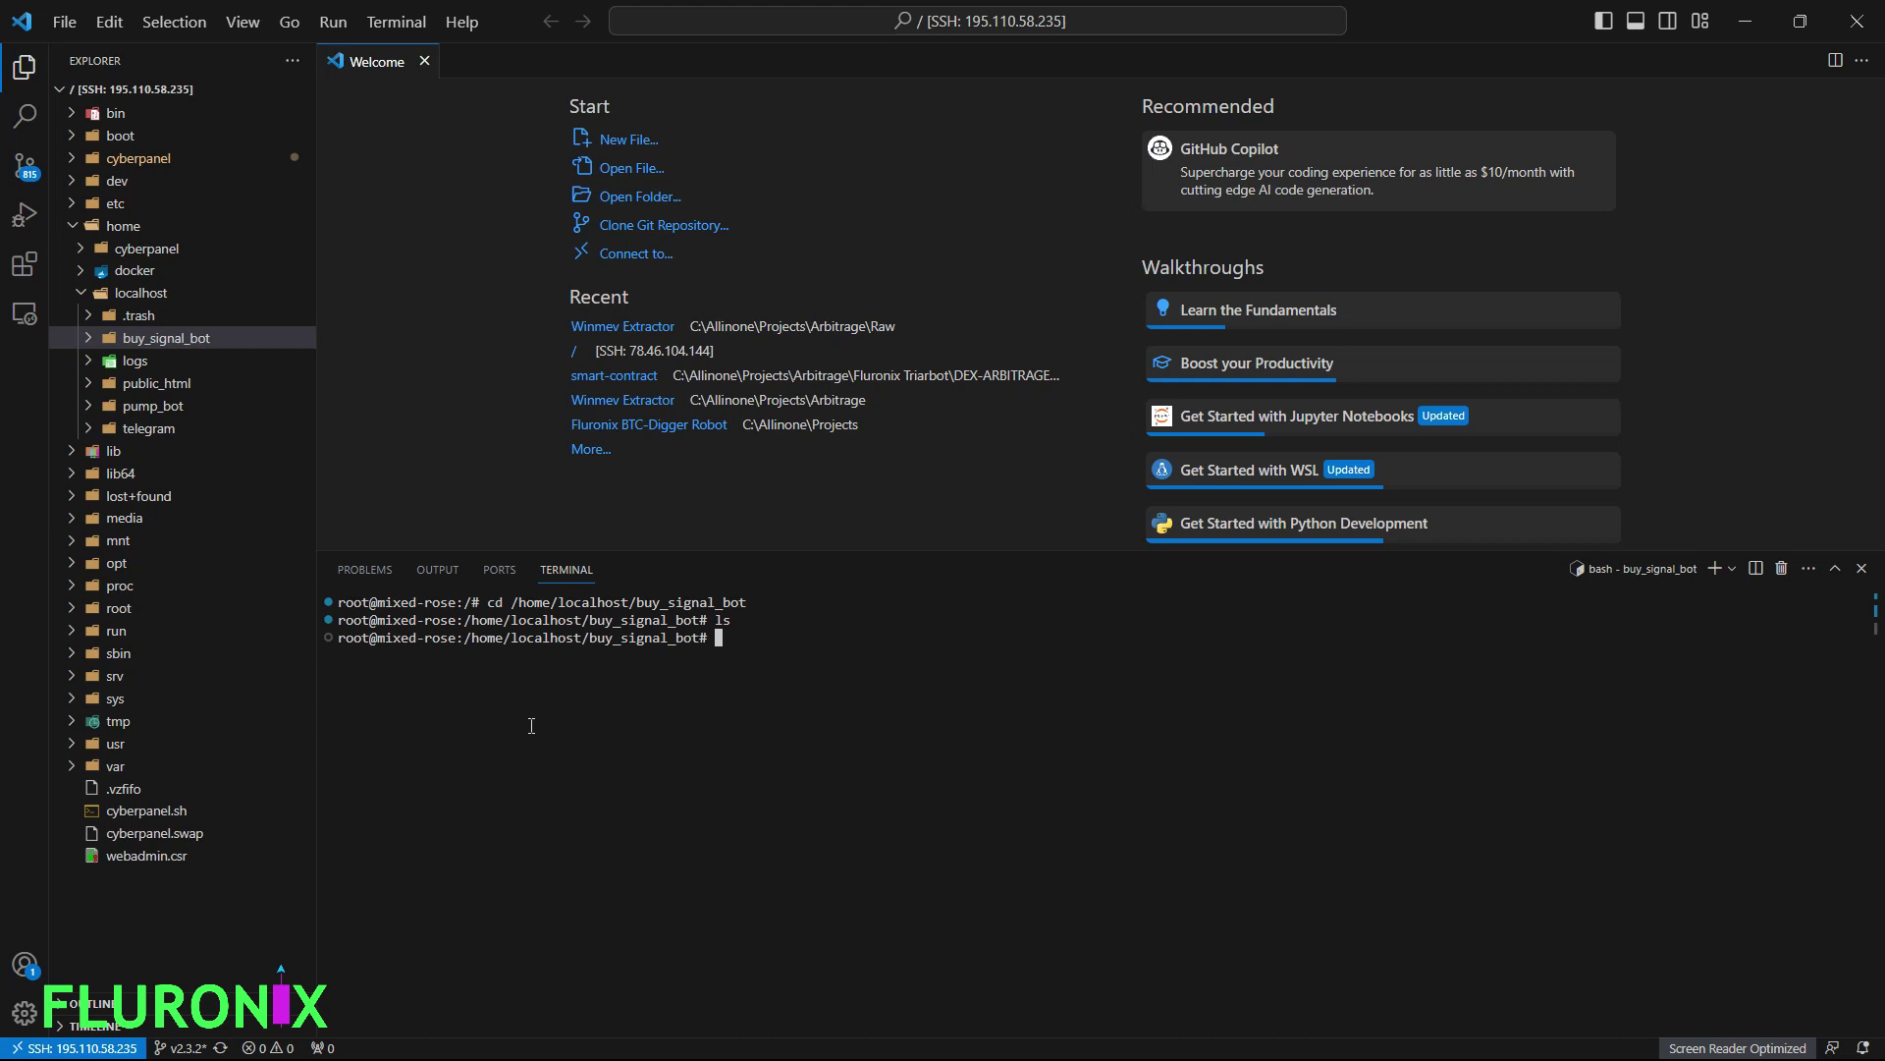
pyautogui.hotkey('alt', 'Tab')
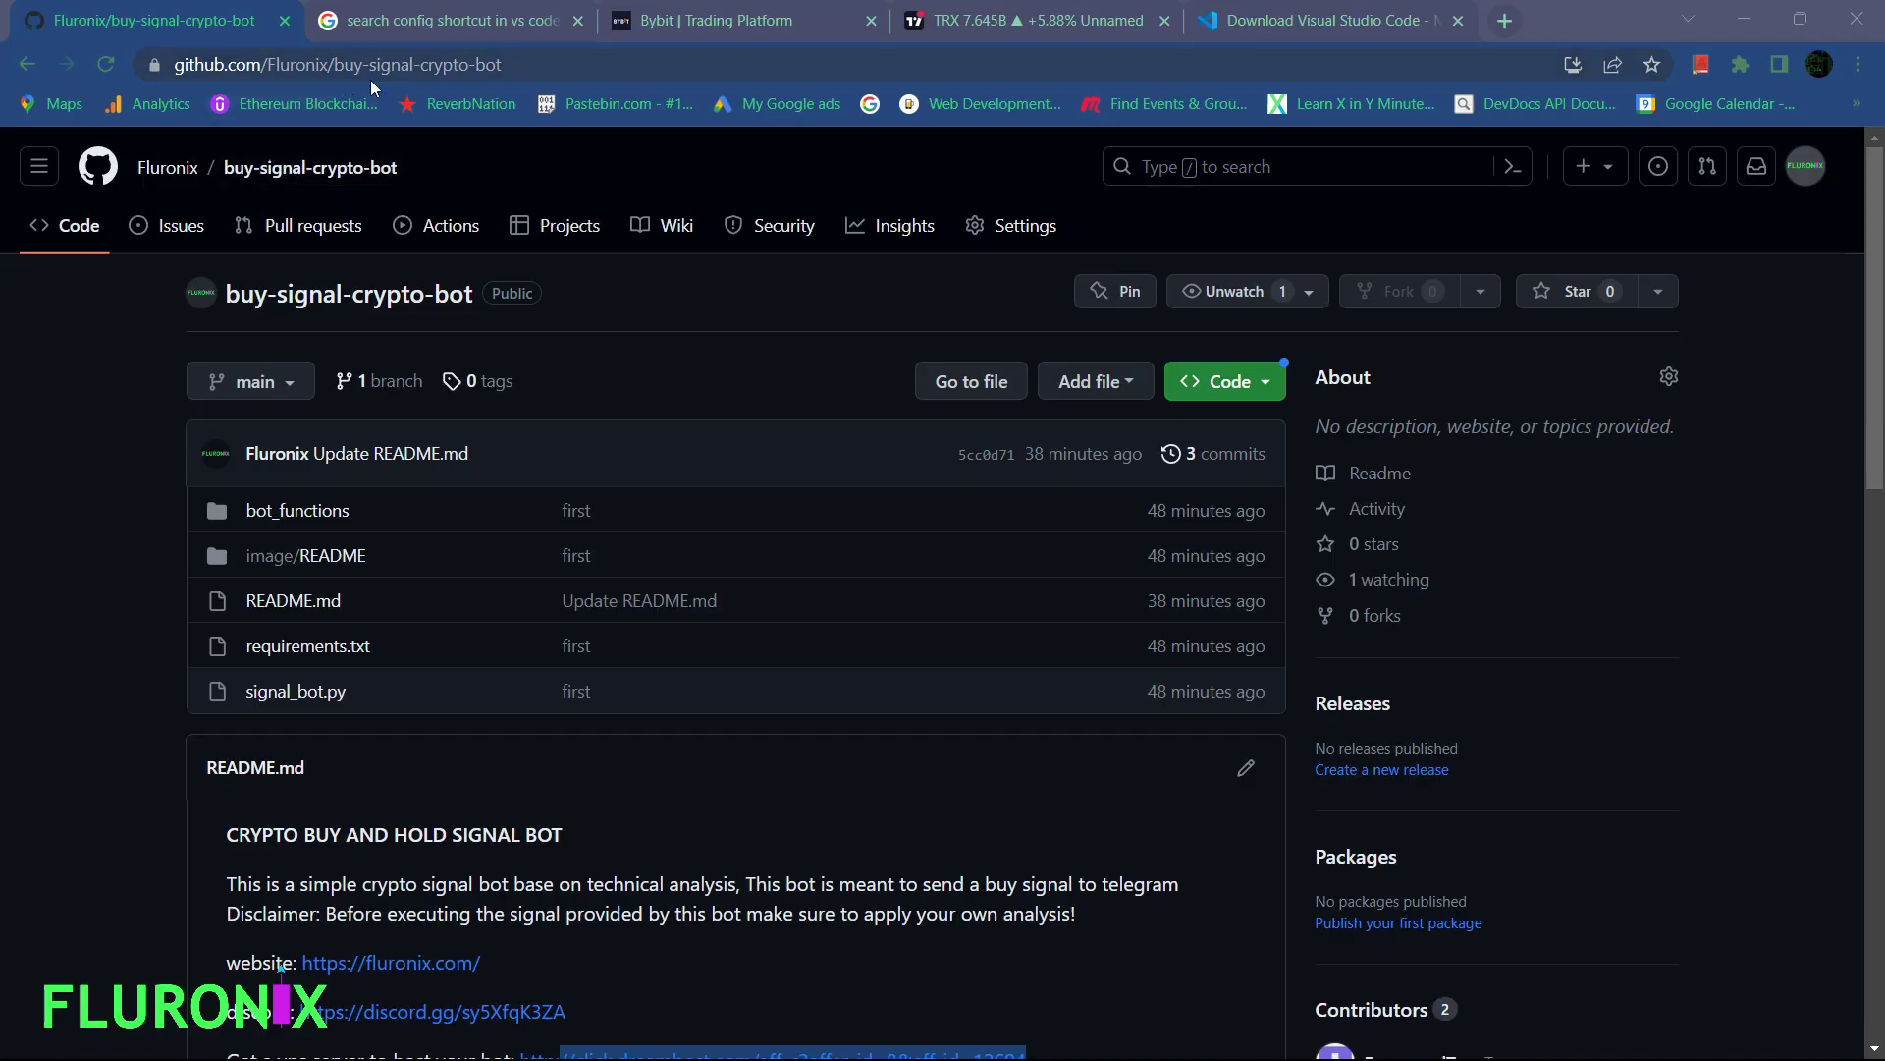
# - Check the buy-signal-crypto-bot repository's full URL in the browser address bar
pyautogui.click(520, 69)
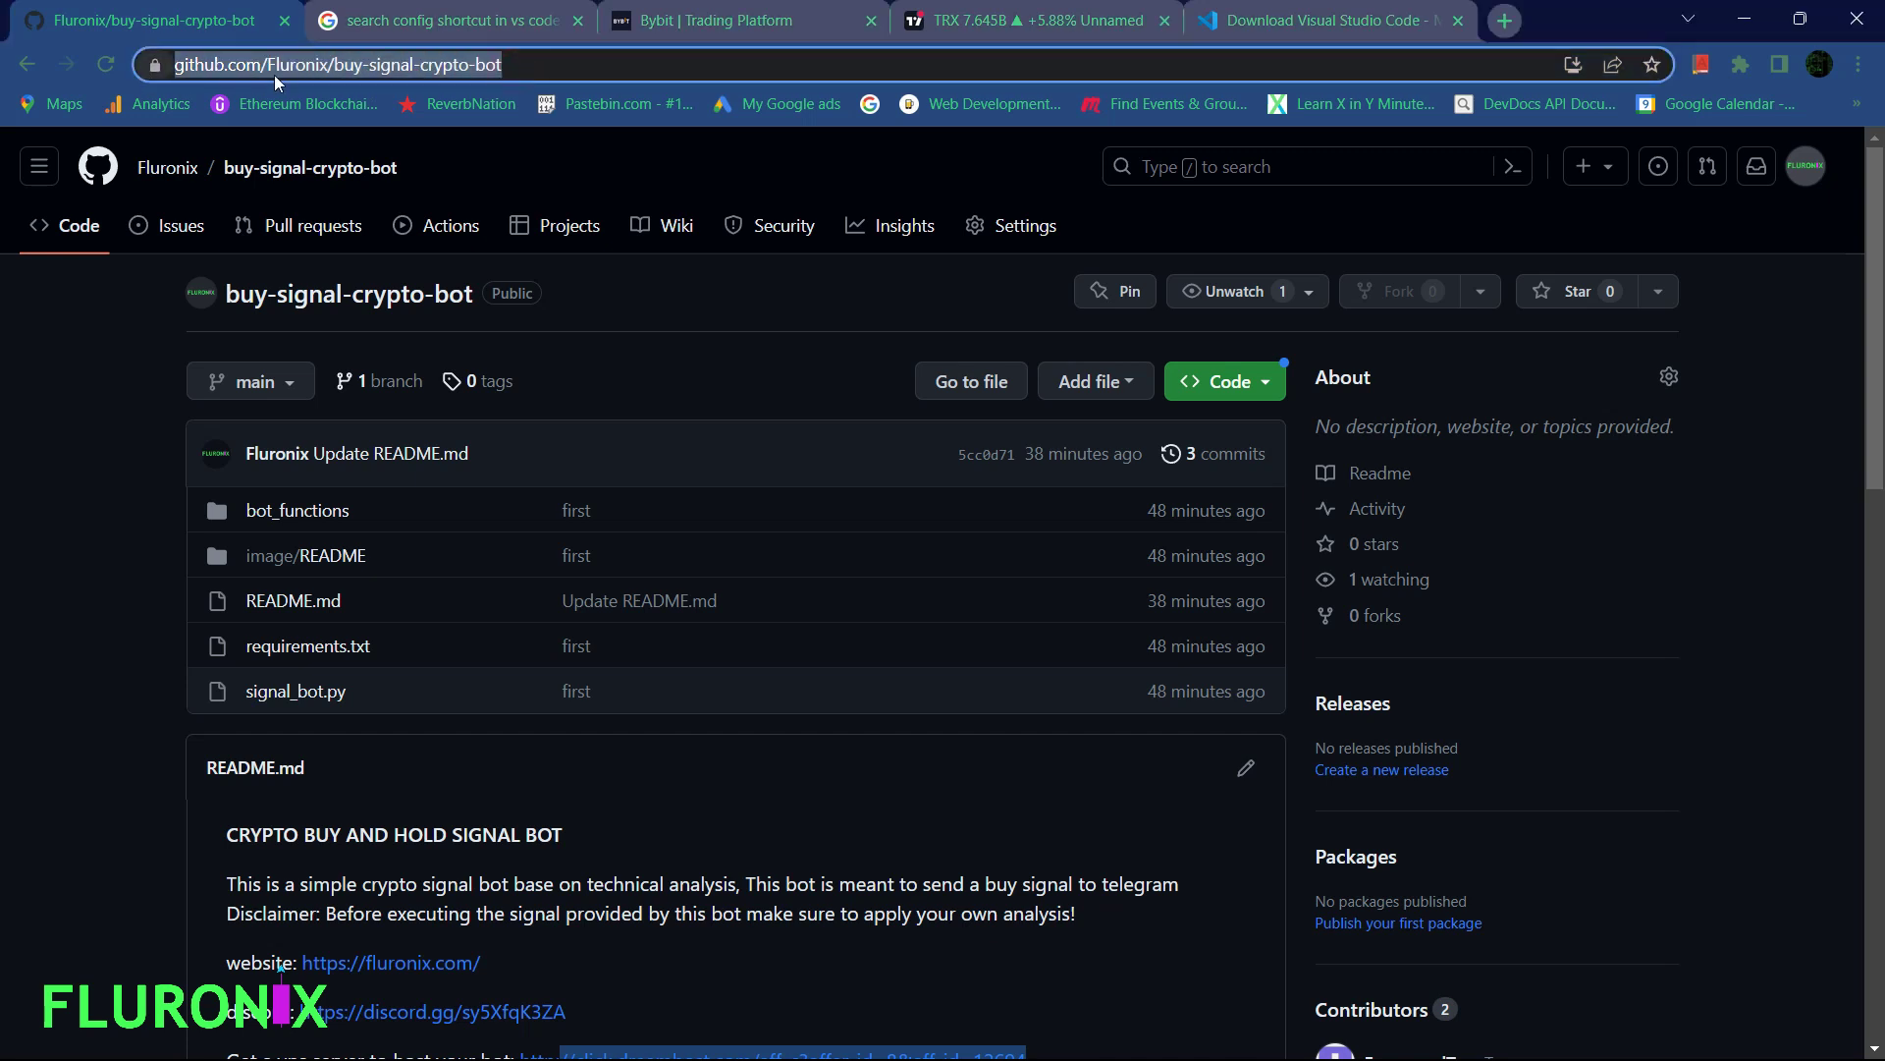
pyautogui.click(556, 66)
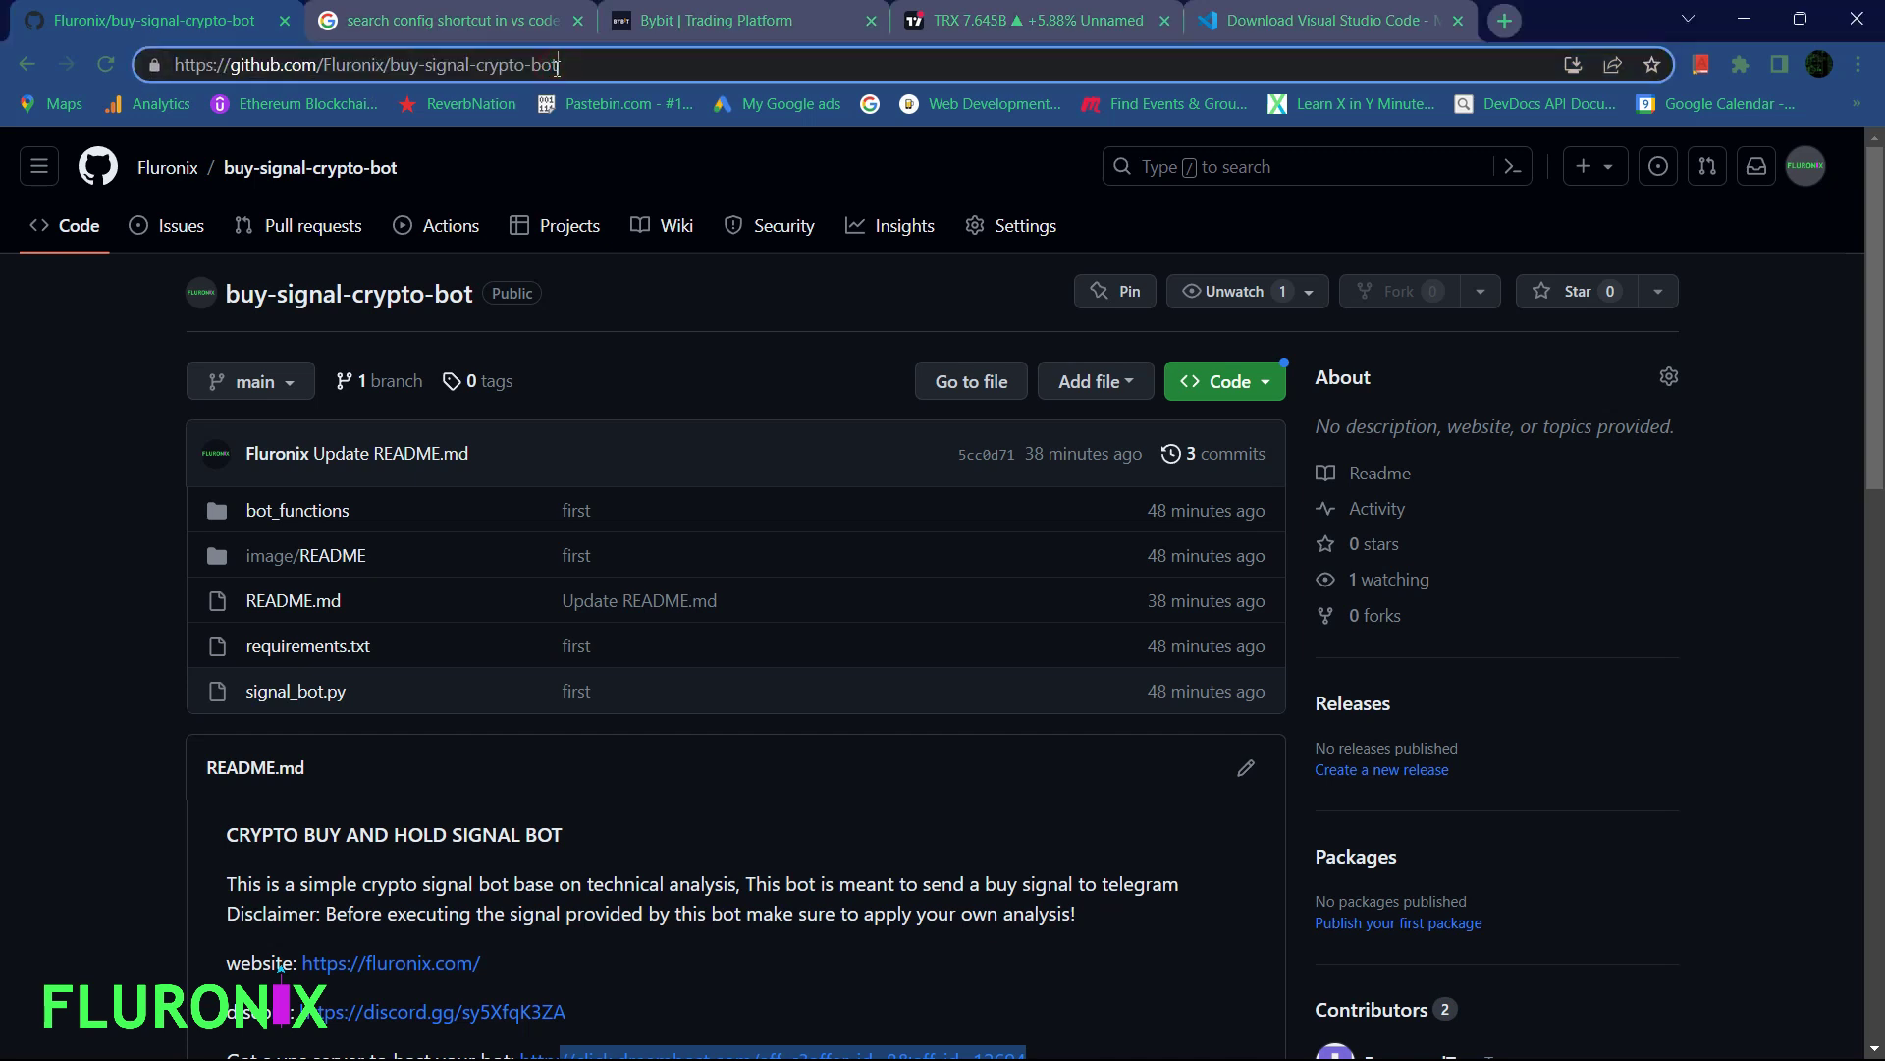
pyautogui.click(587, 406)
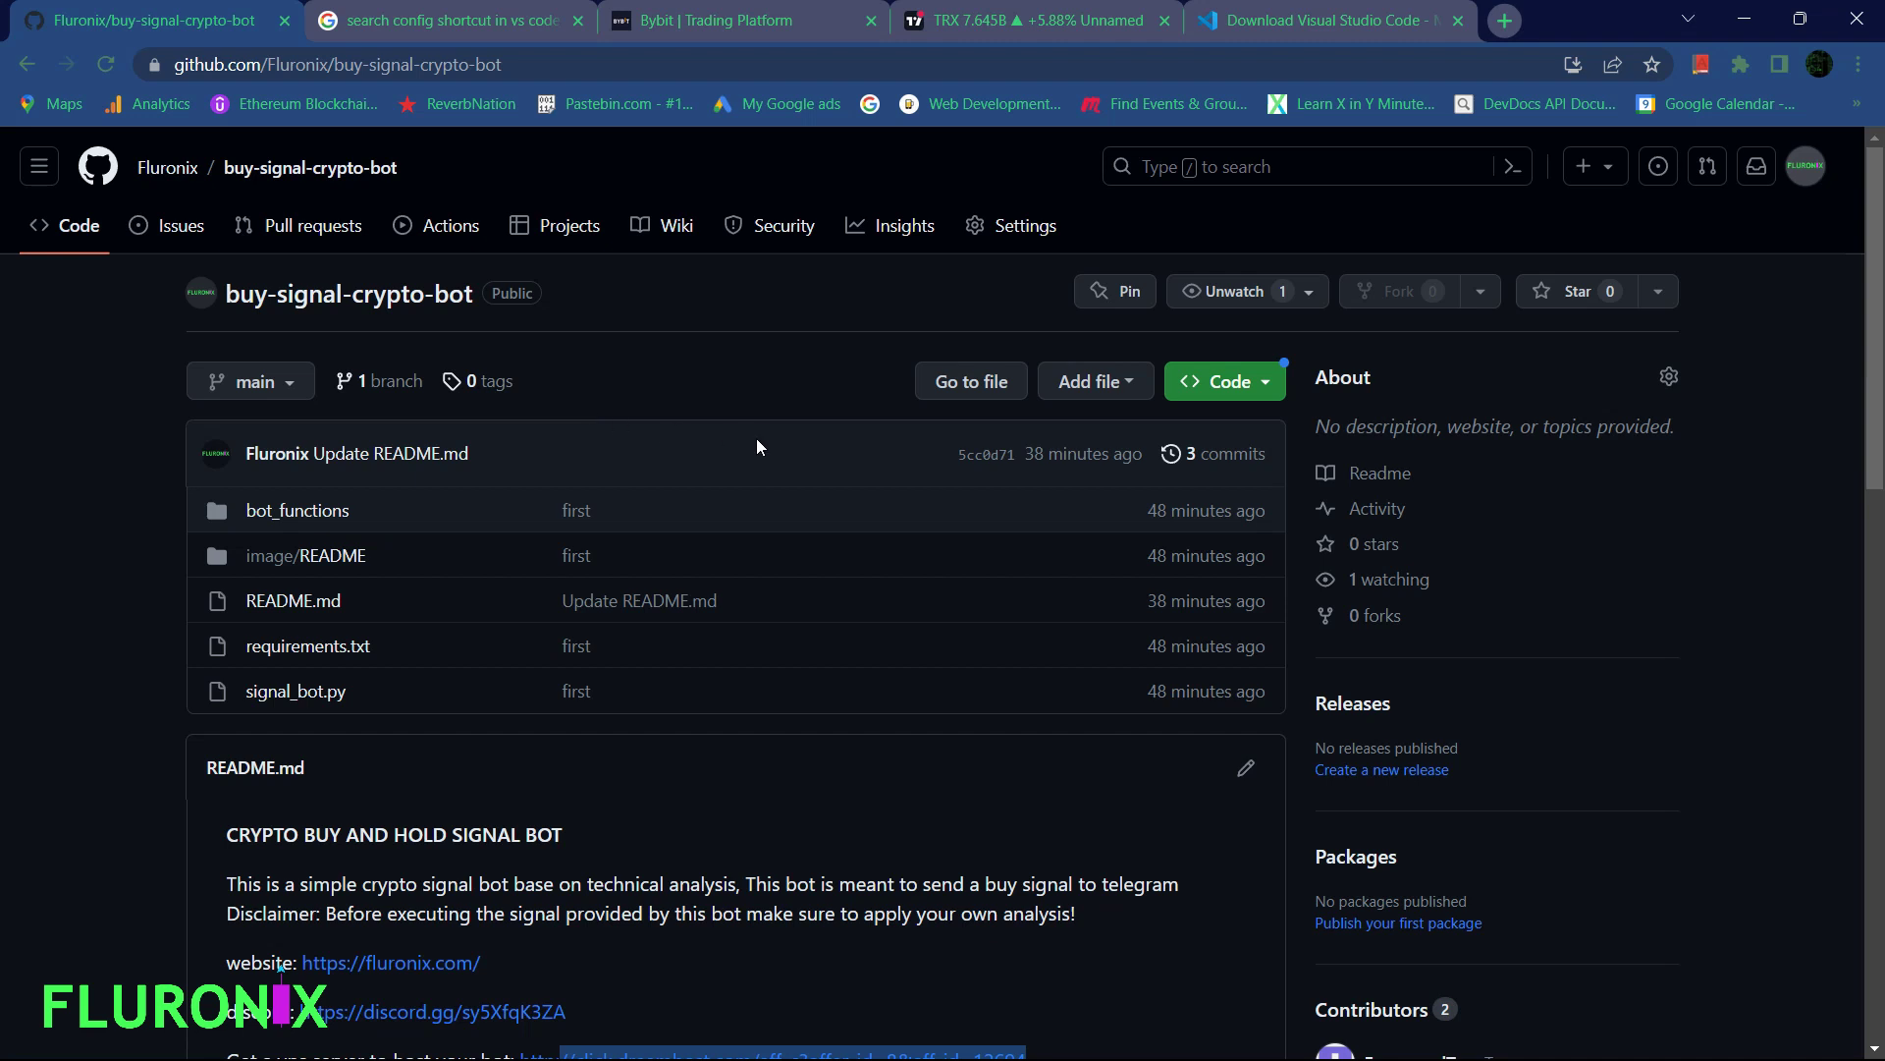
# - Copy the HTTPS clone URL from GitHub's Code menu and return to the VS Code terminal
pyautogui.click(1255, 391)
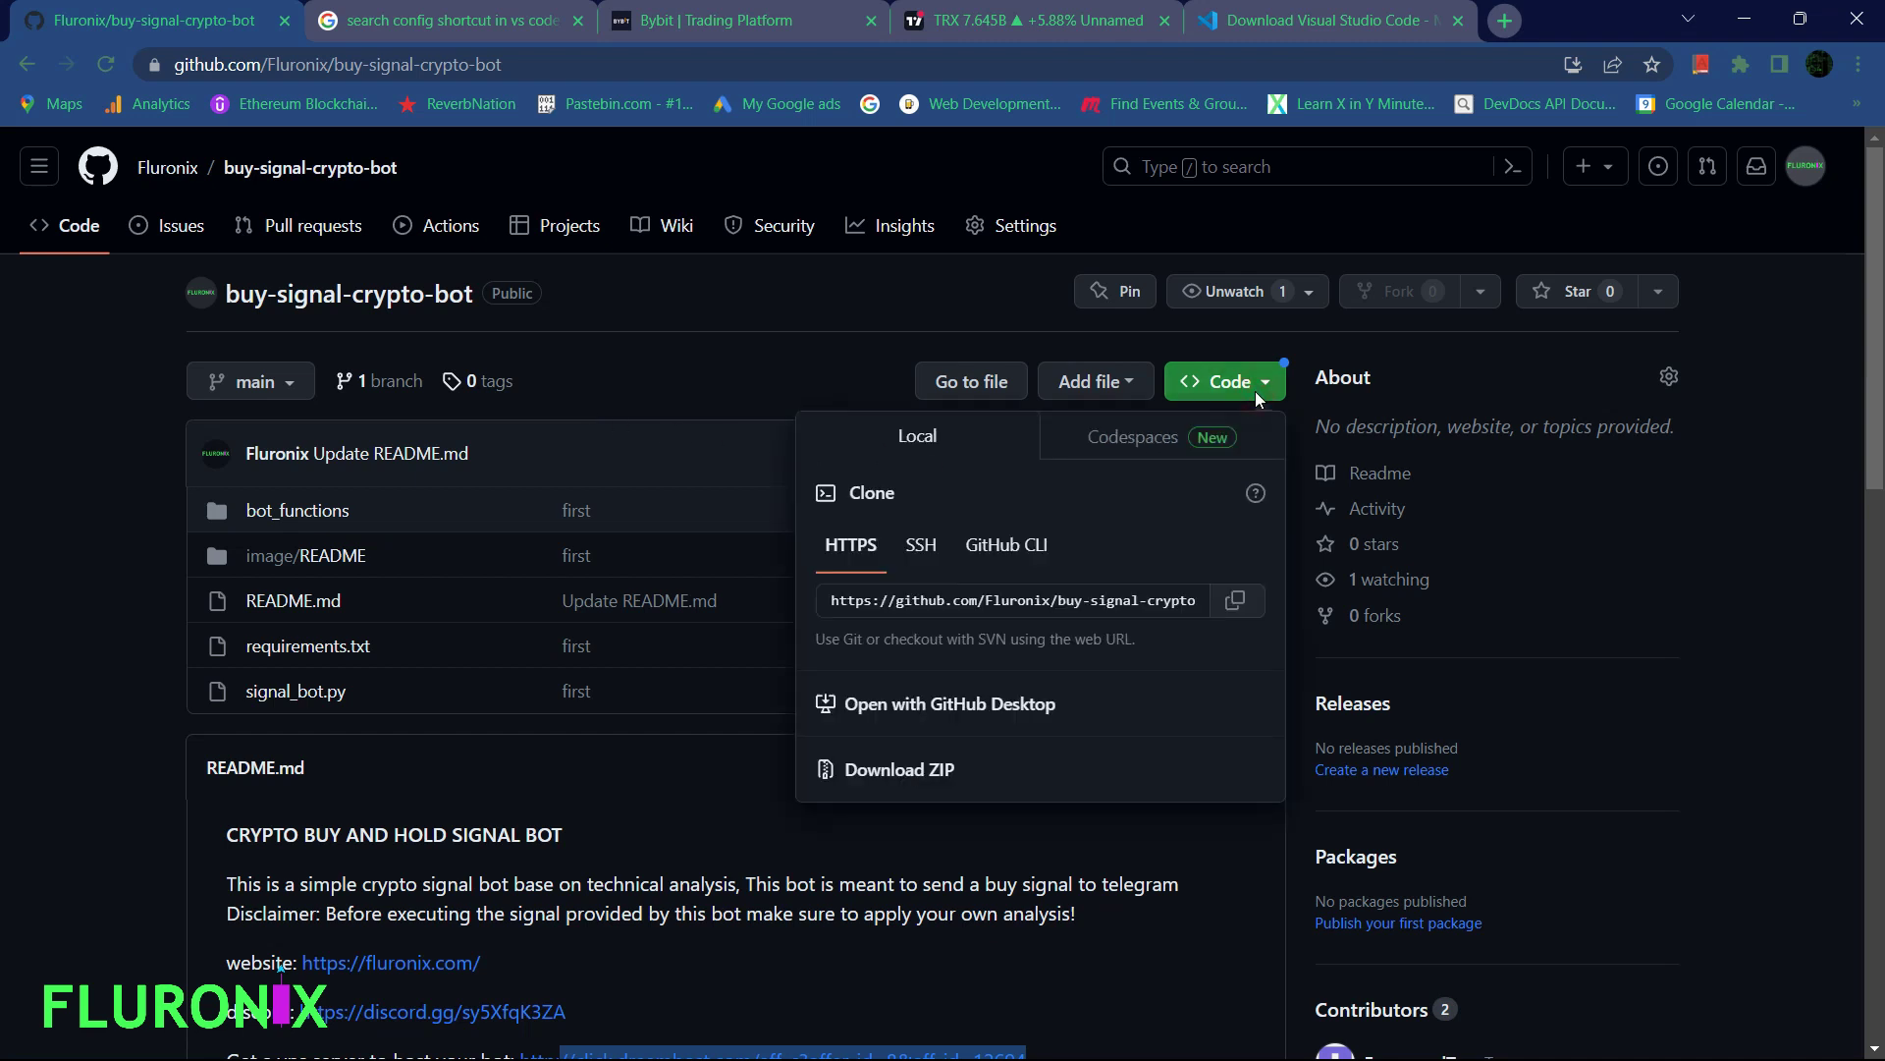
pyautogui.click(1237, 603)
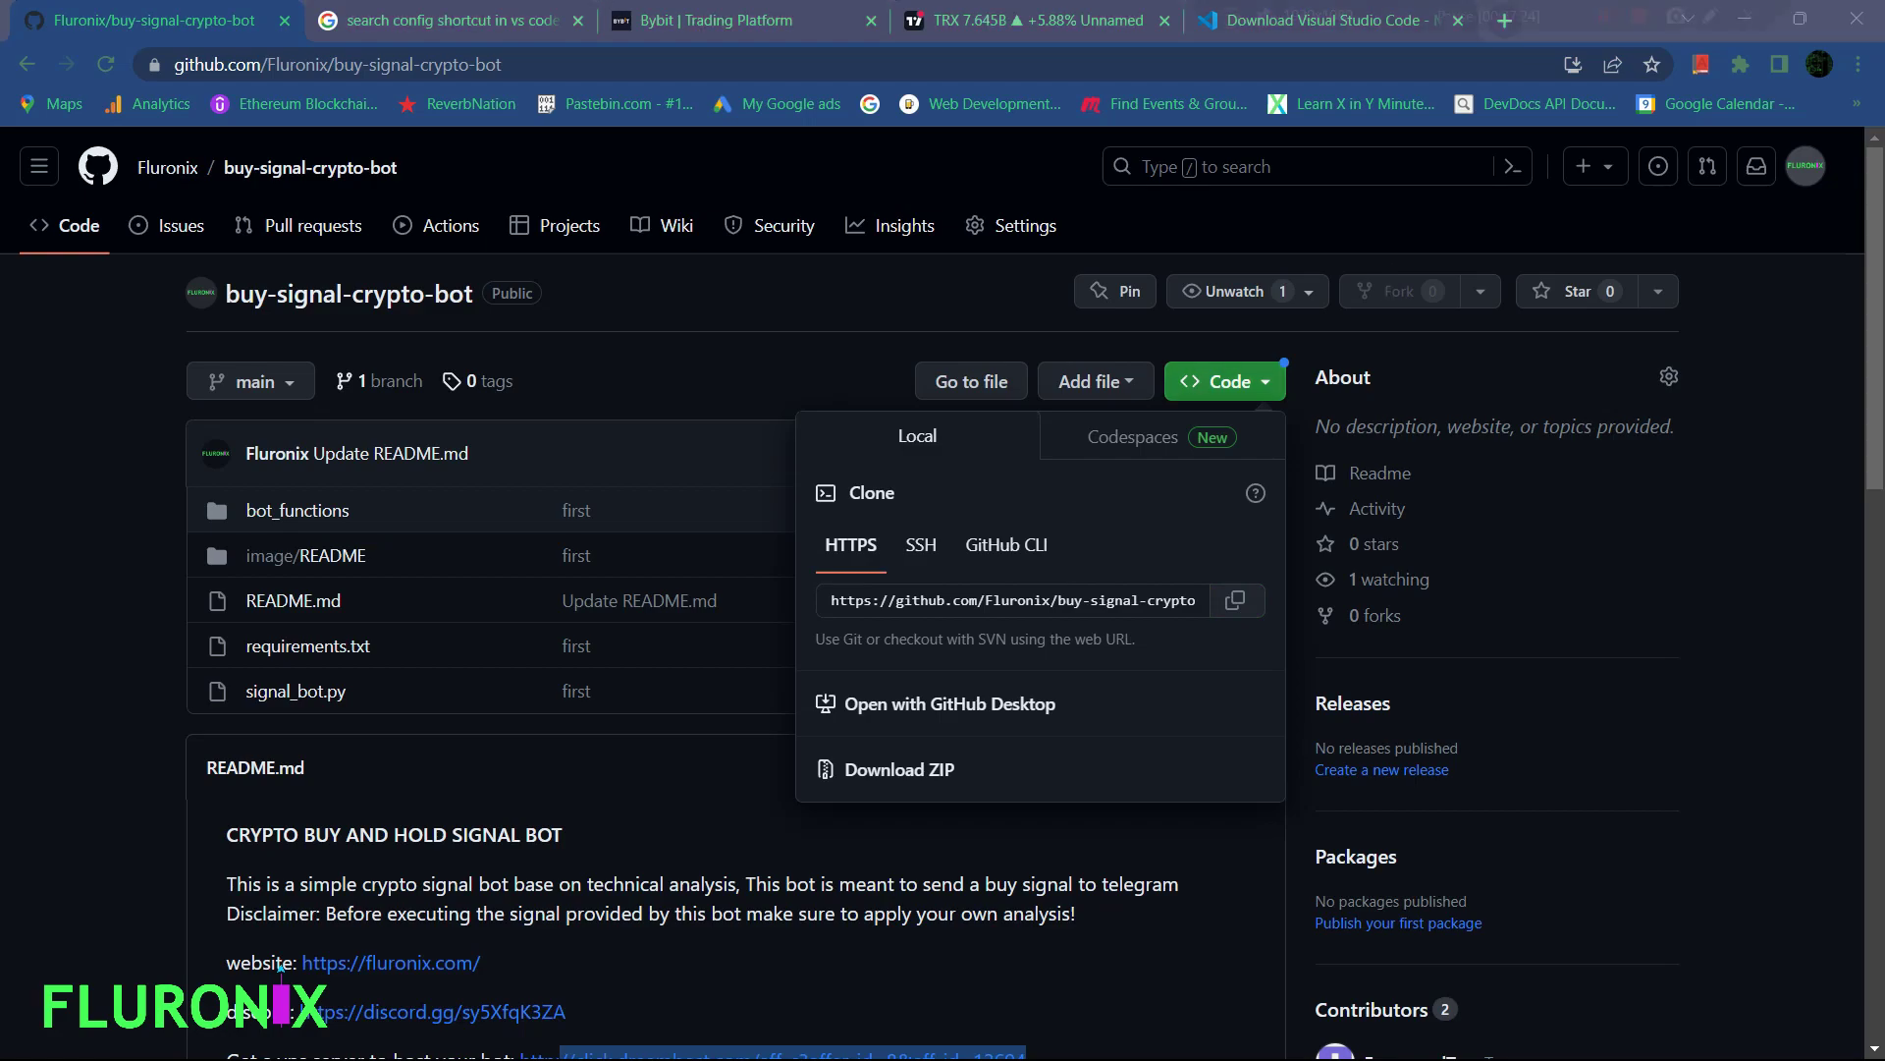
pyautogui.hotkey('alt', 'Tab')
pyautogui.click(913, 786)
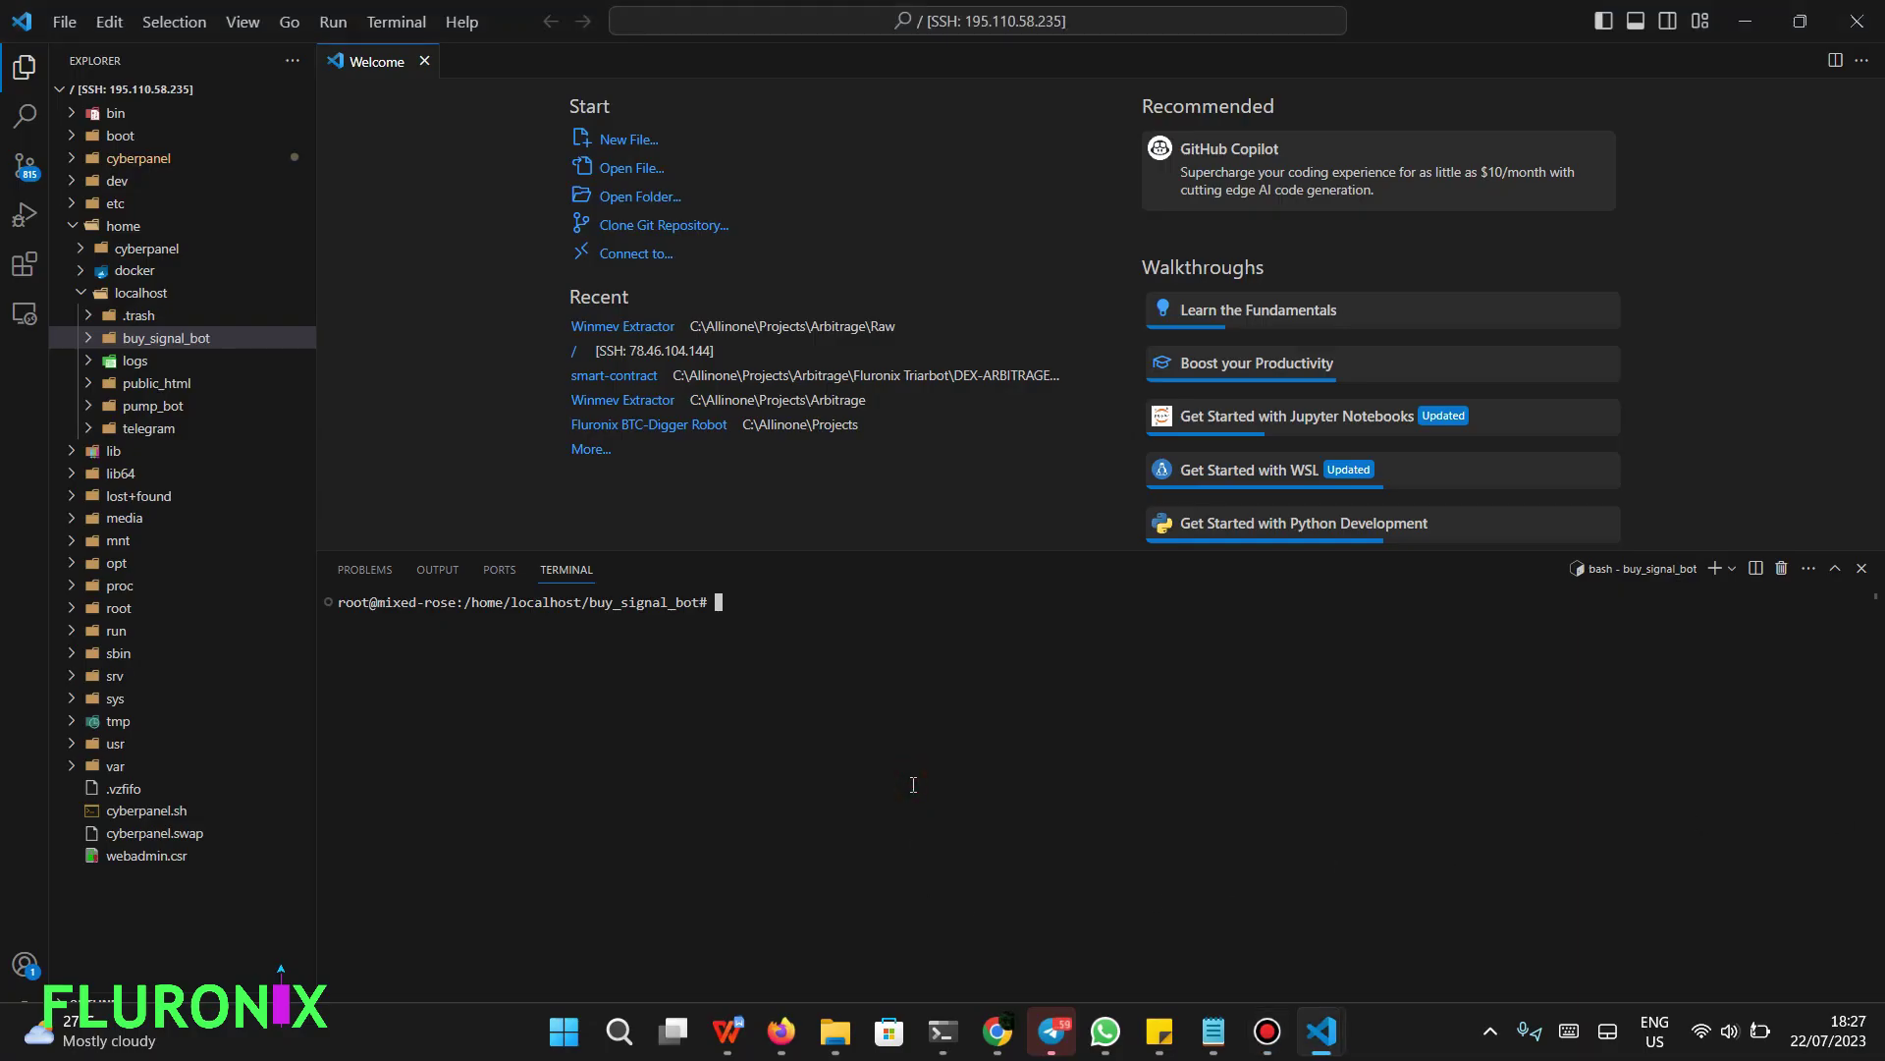
# - Verify git 2.25.1, paste the apt-get git install command, and check Python 3.8.10 with python3 -V
pyautogui.write('git version')
pyautogui.press('Return')
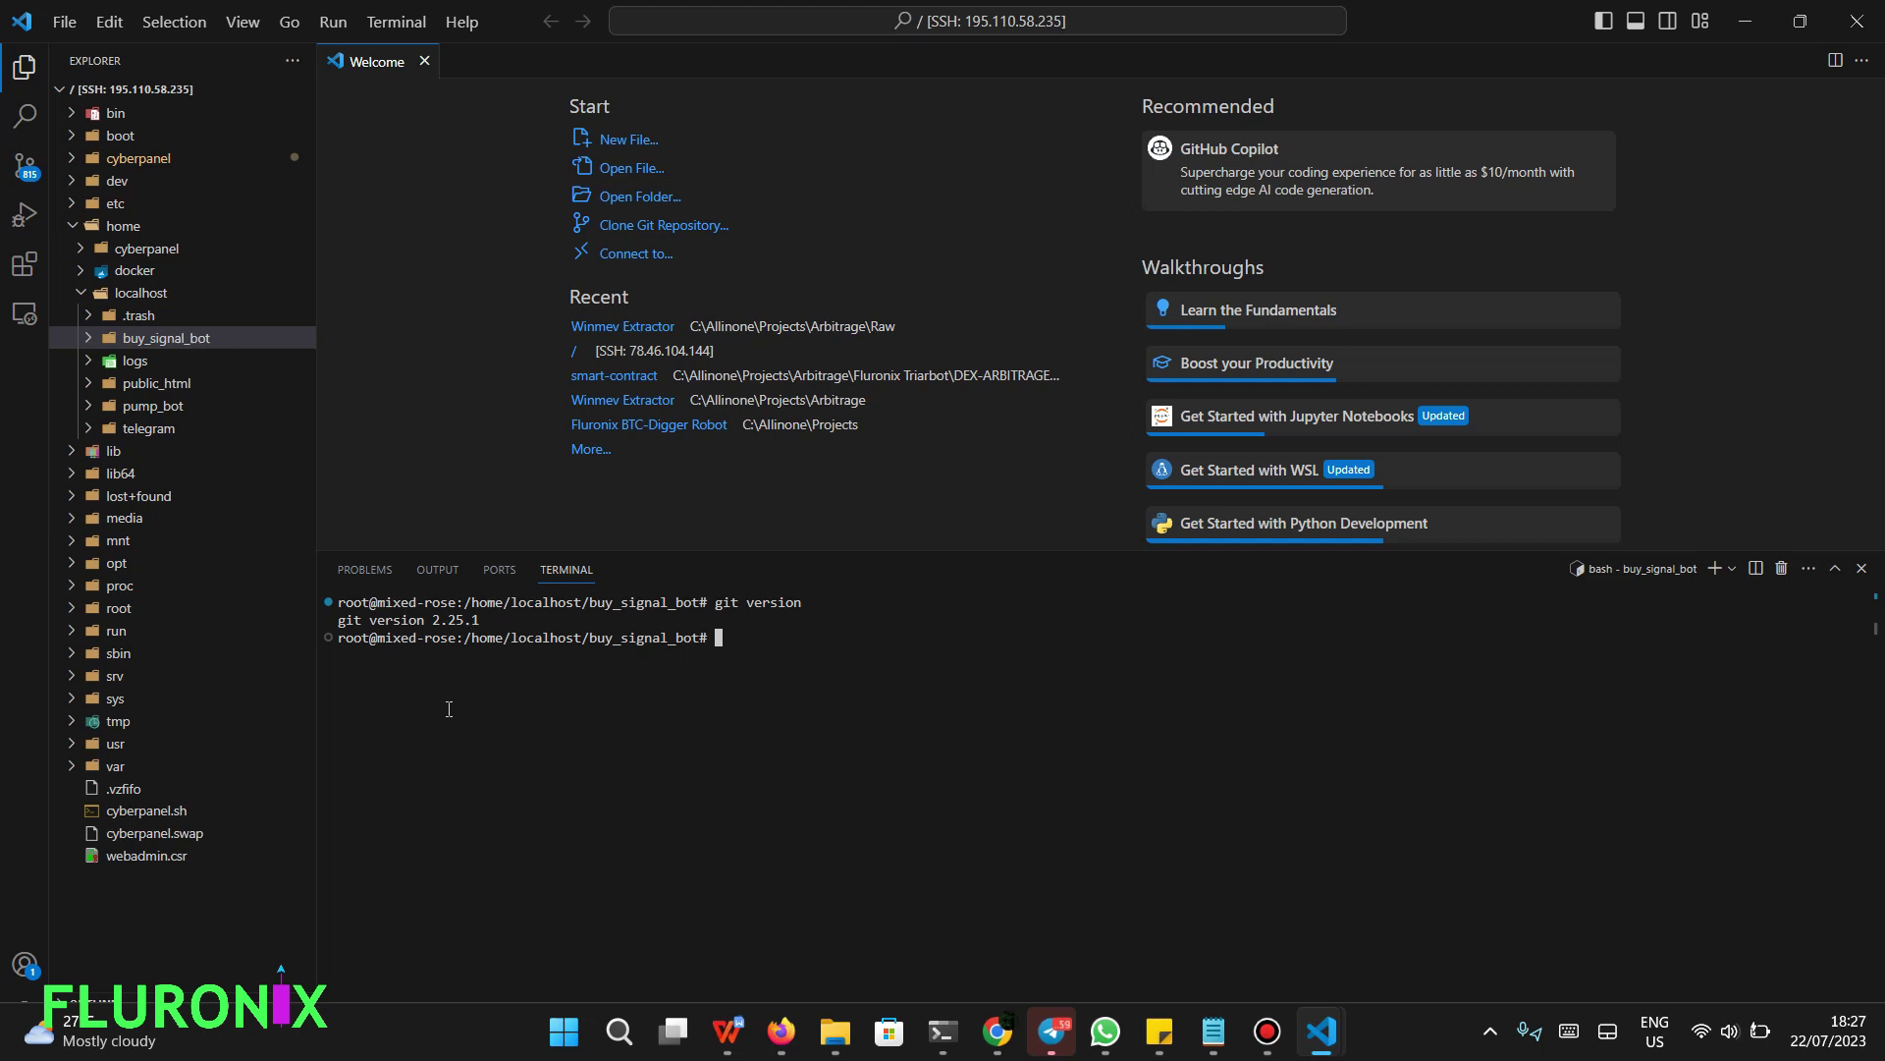
pyautogui.hotkey('alt', 'Tab')
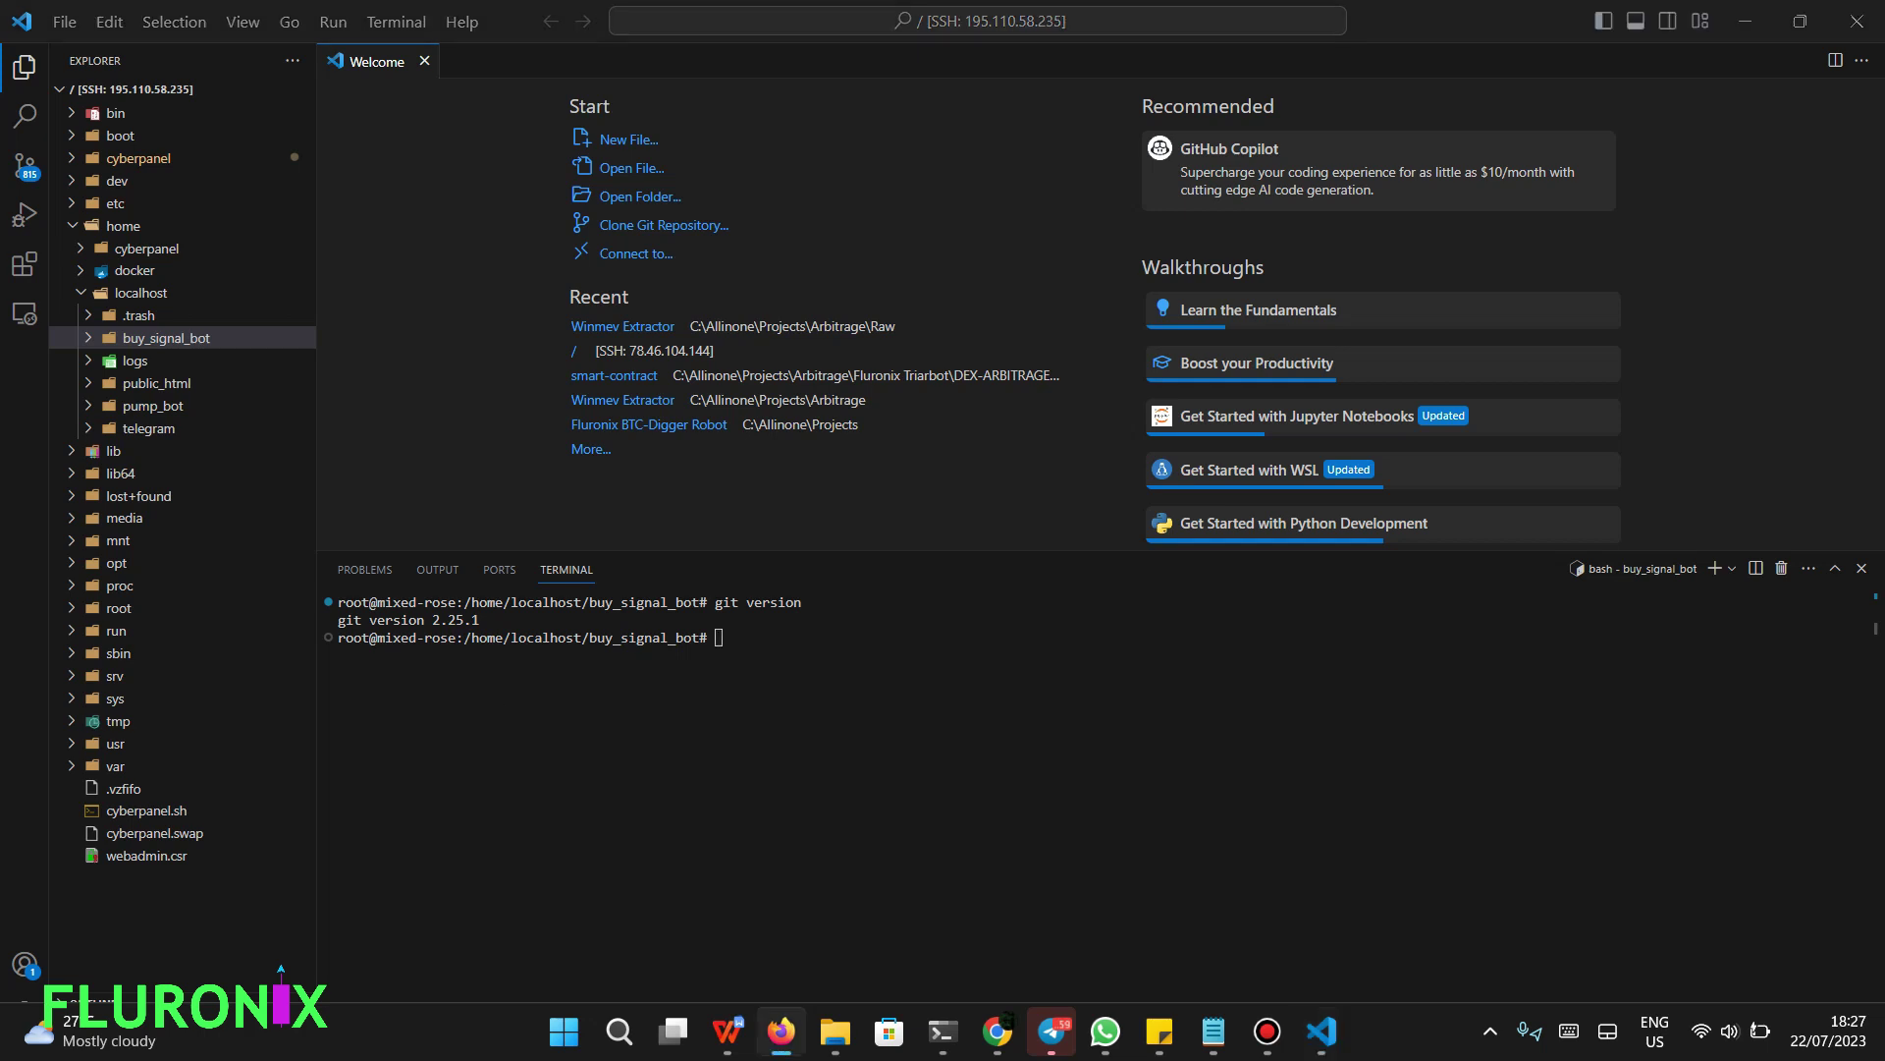
pyautogui.click(758, 755)
pyautogui.hotkey('ctrl', 'v')
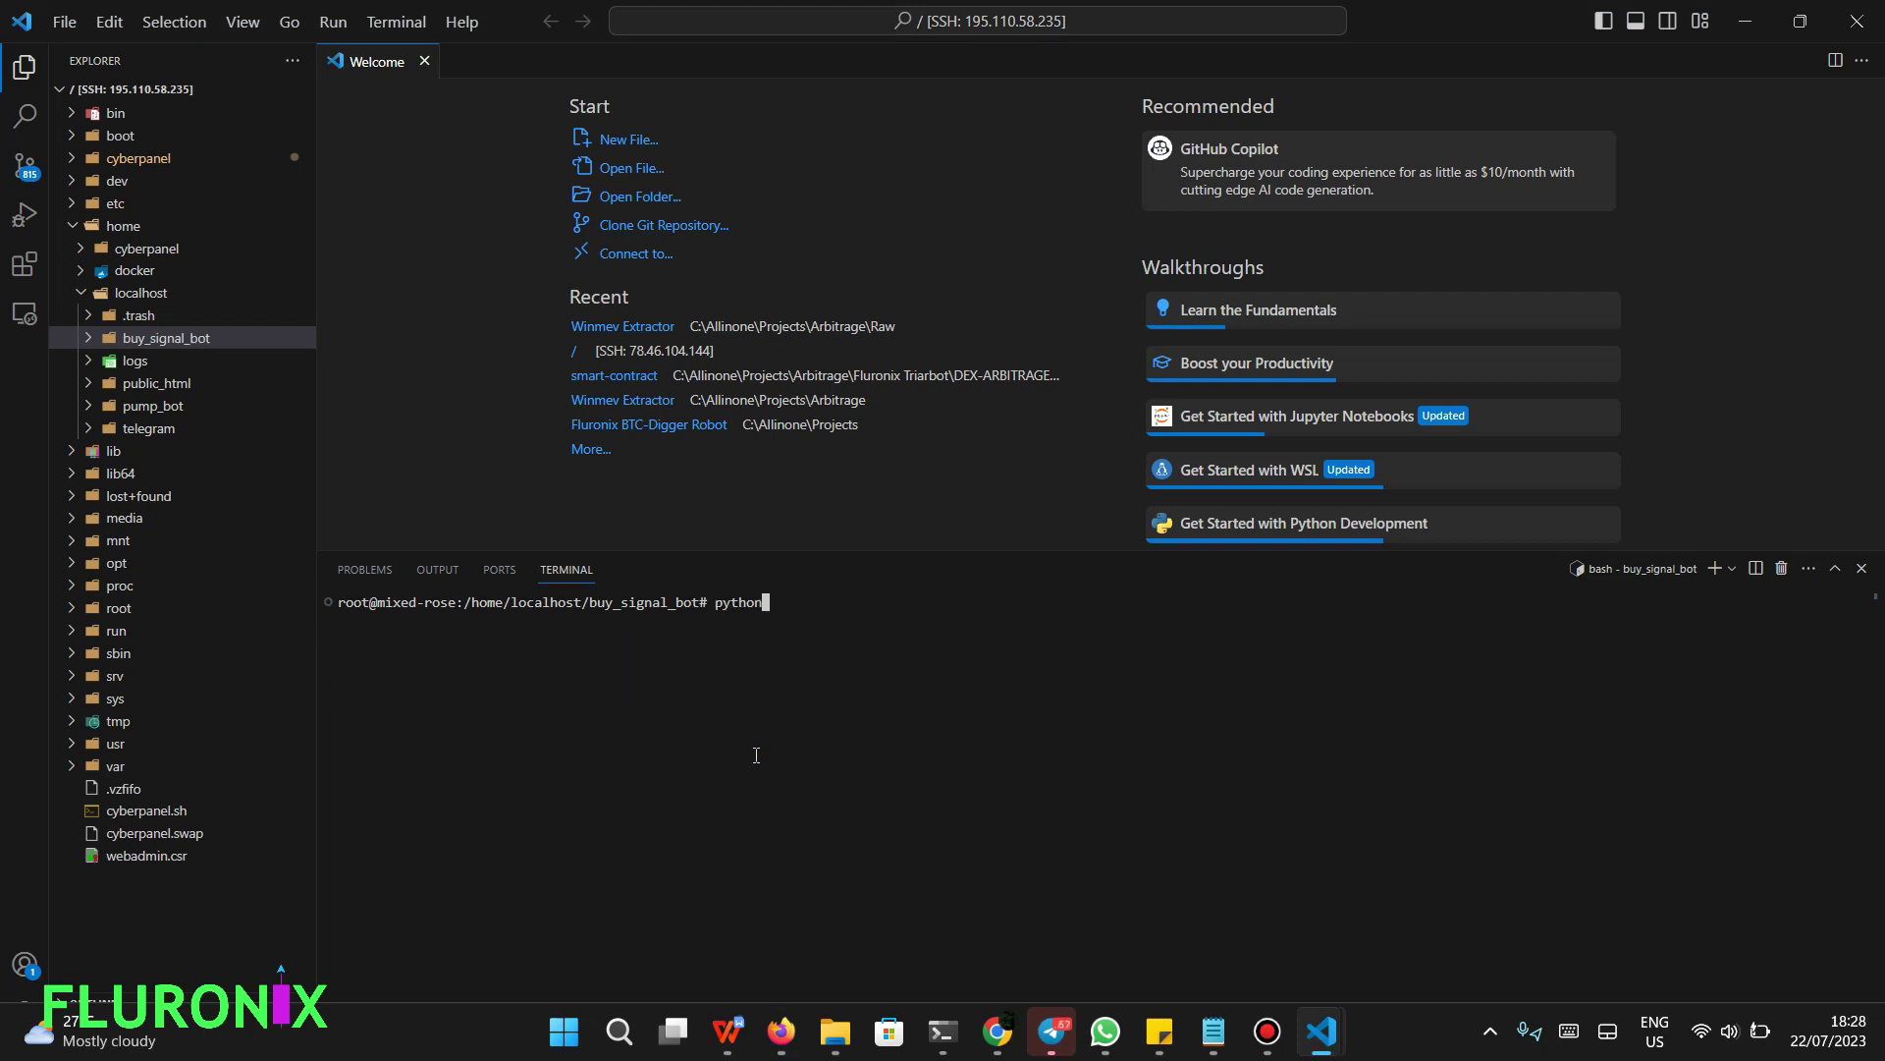
pyautogui.write('3 -V')
pyautogui.press('Return')
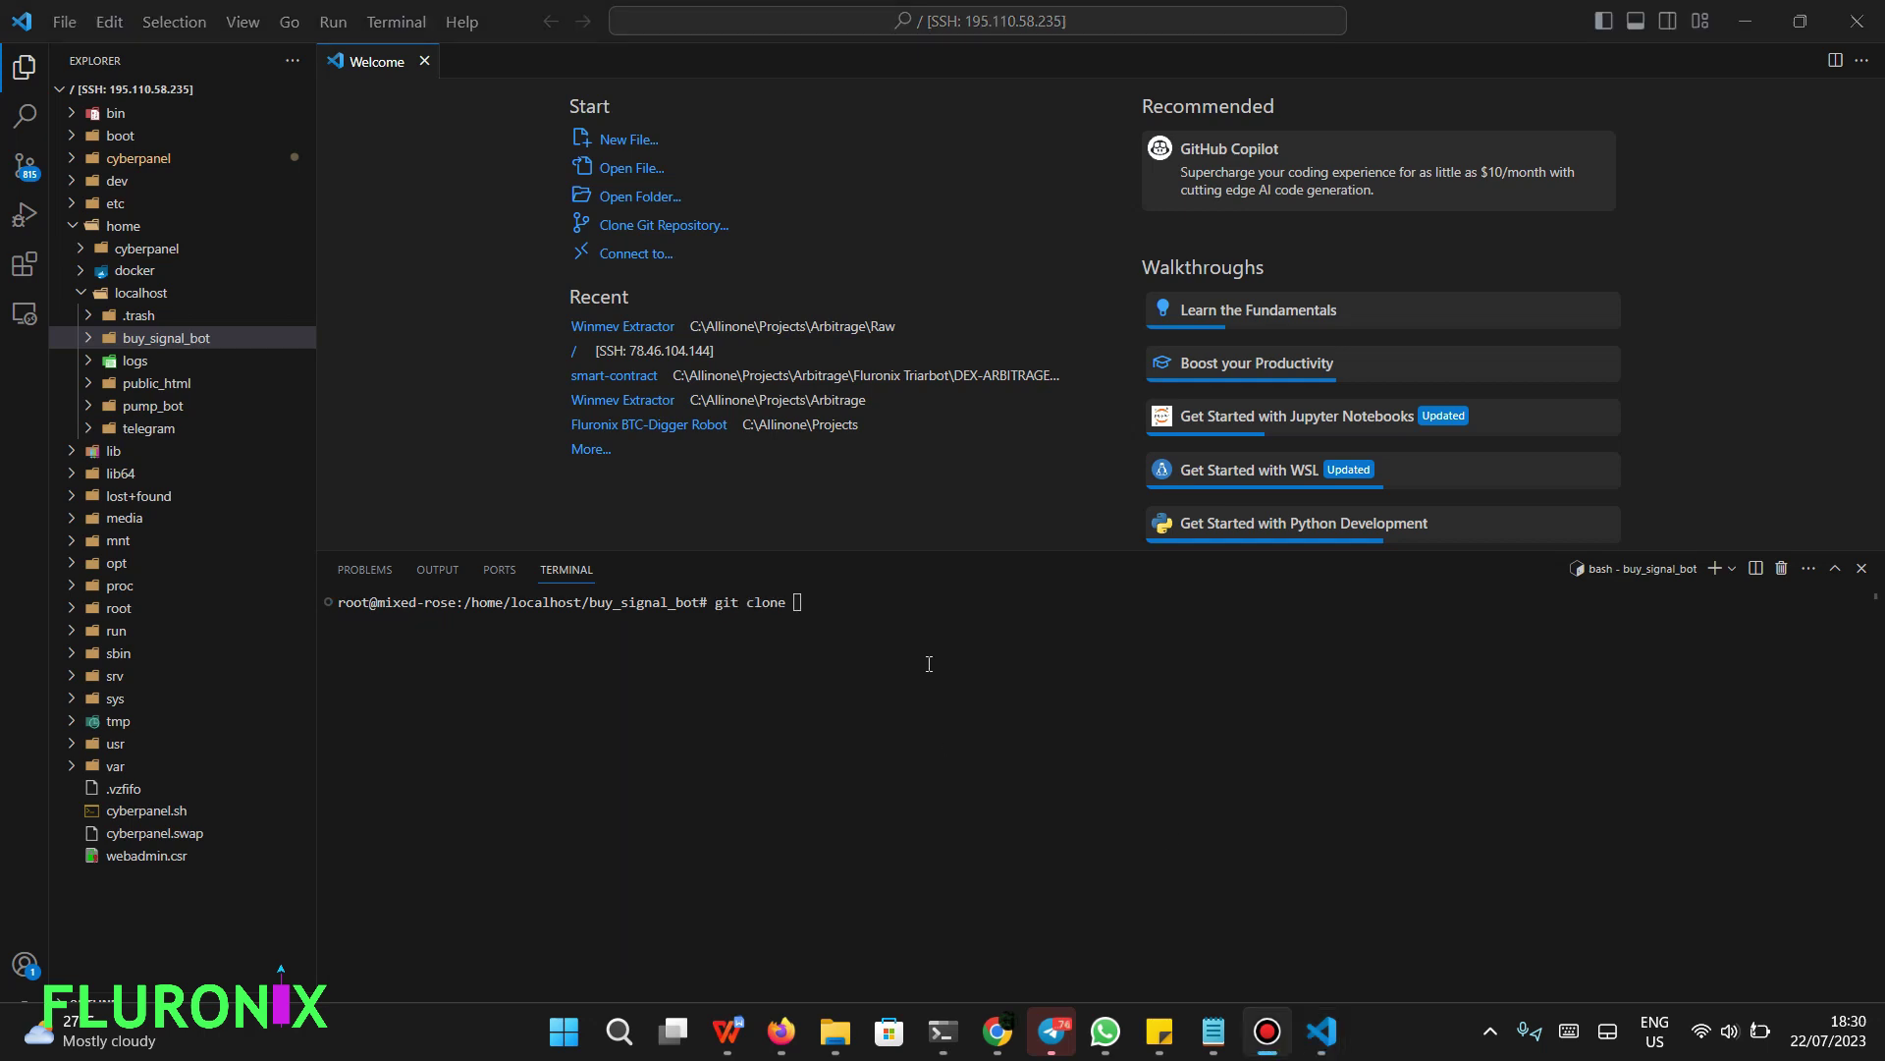
# - Clone the repository URL into buy_signal_bot, view requirements.txt and signal_bot.py in Explorer, and clear the terminal
pyautogui.write('https://github.com/Fluronix/buy-signal-crypto-bot.git')
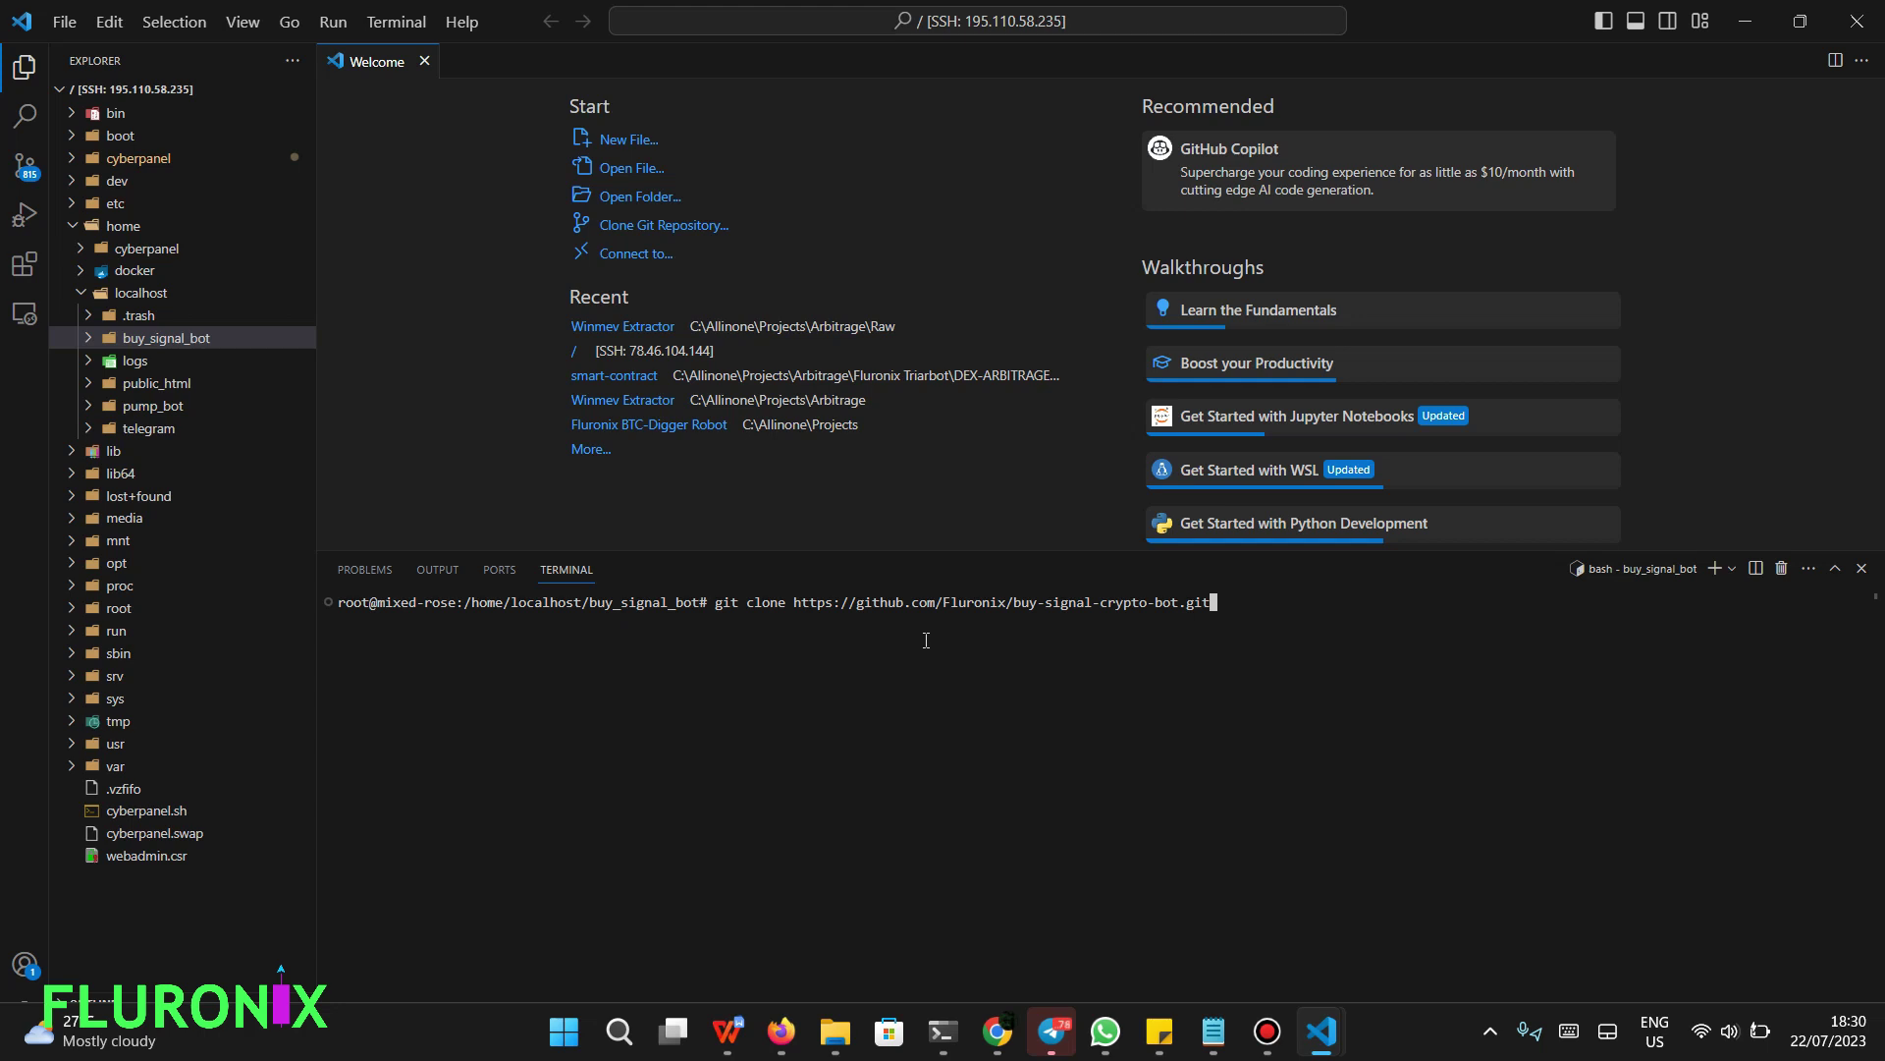
pyautogui.press('Return')
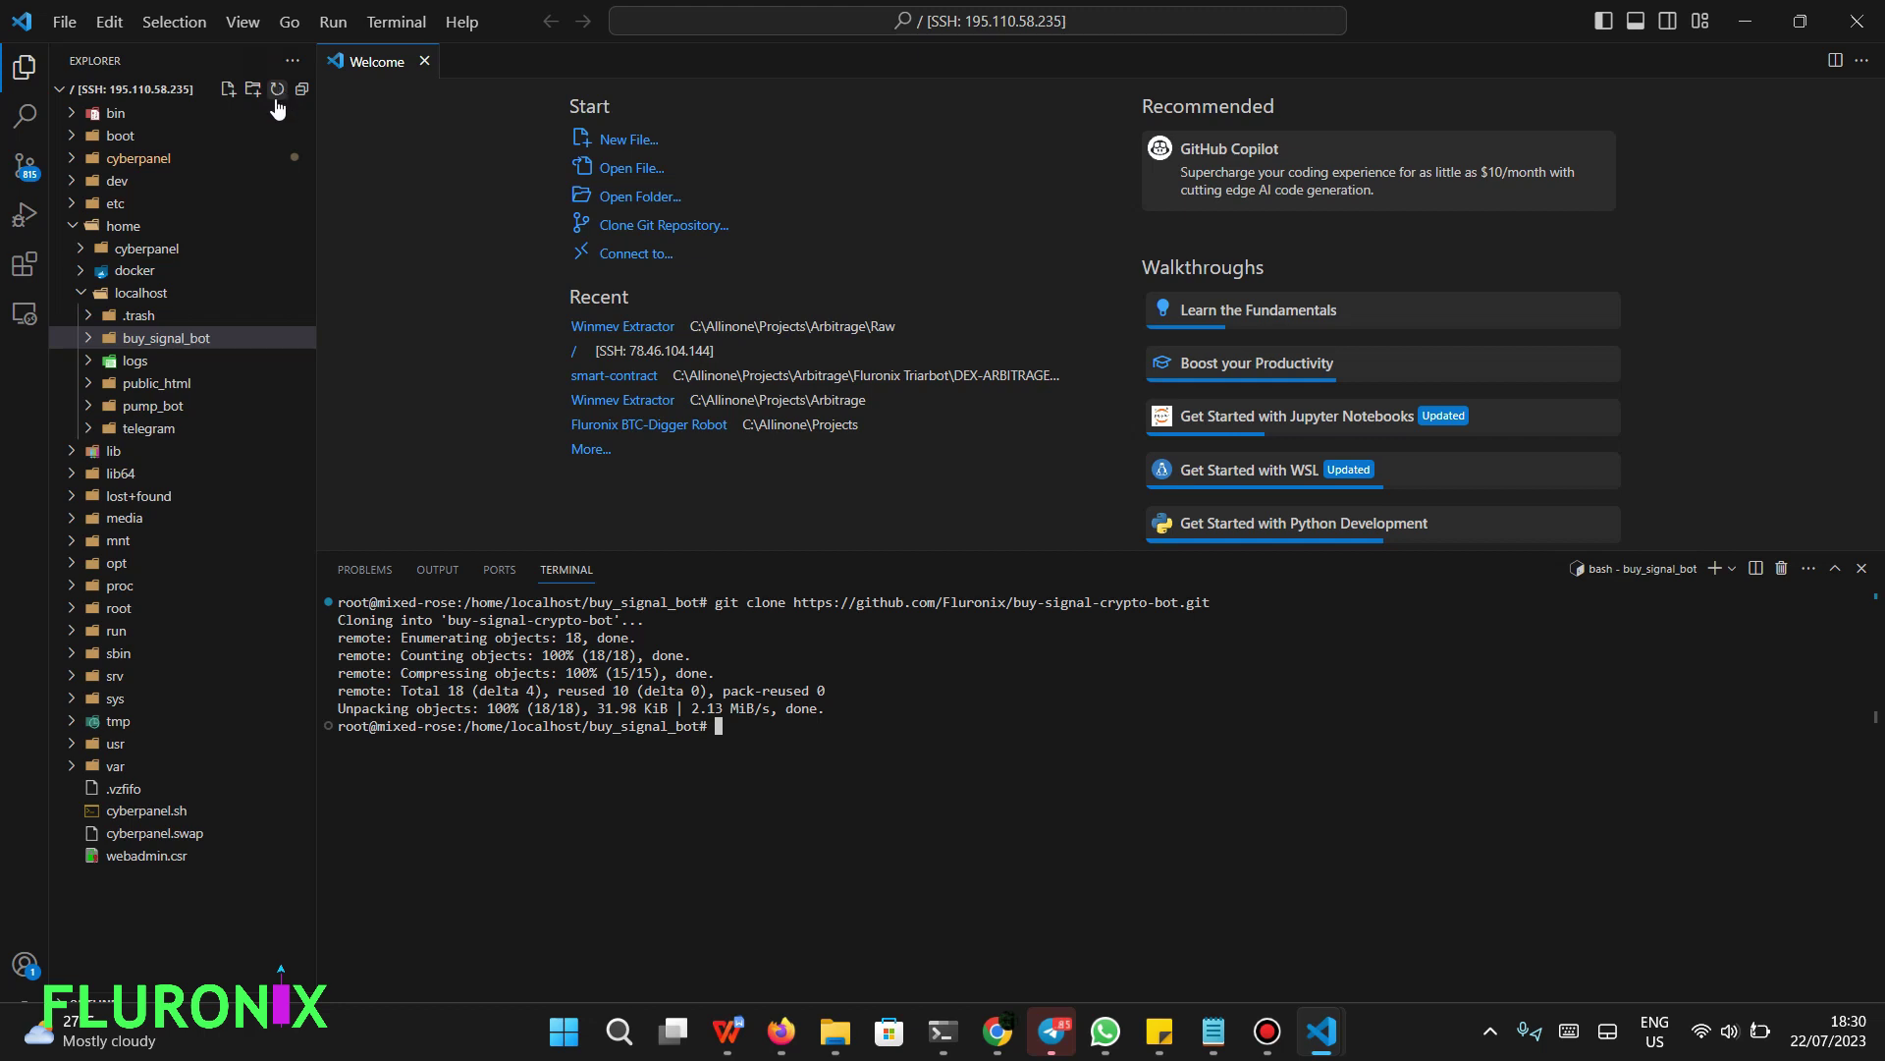
pyautogui.click(89, 341)
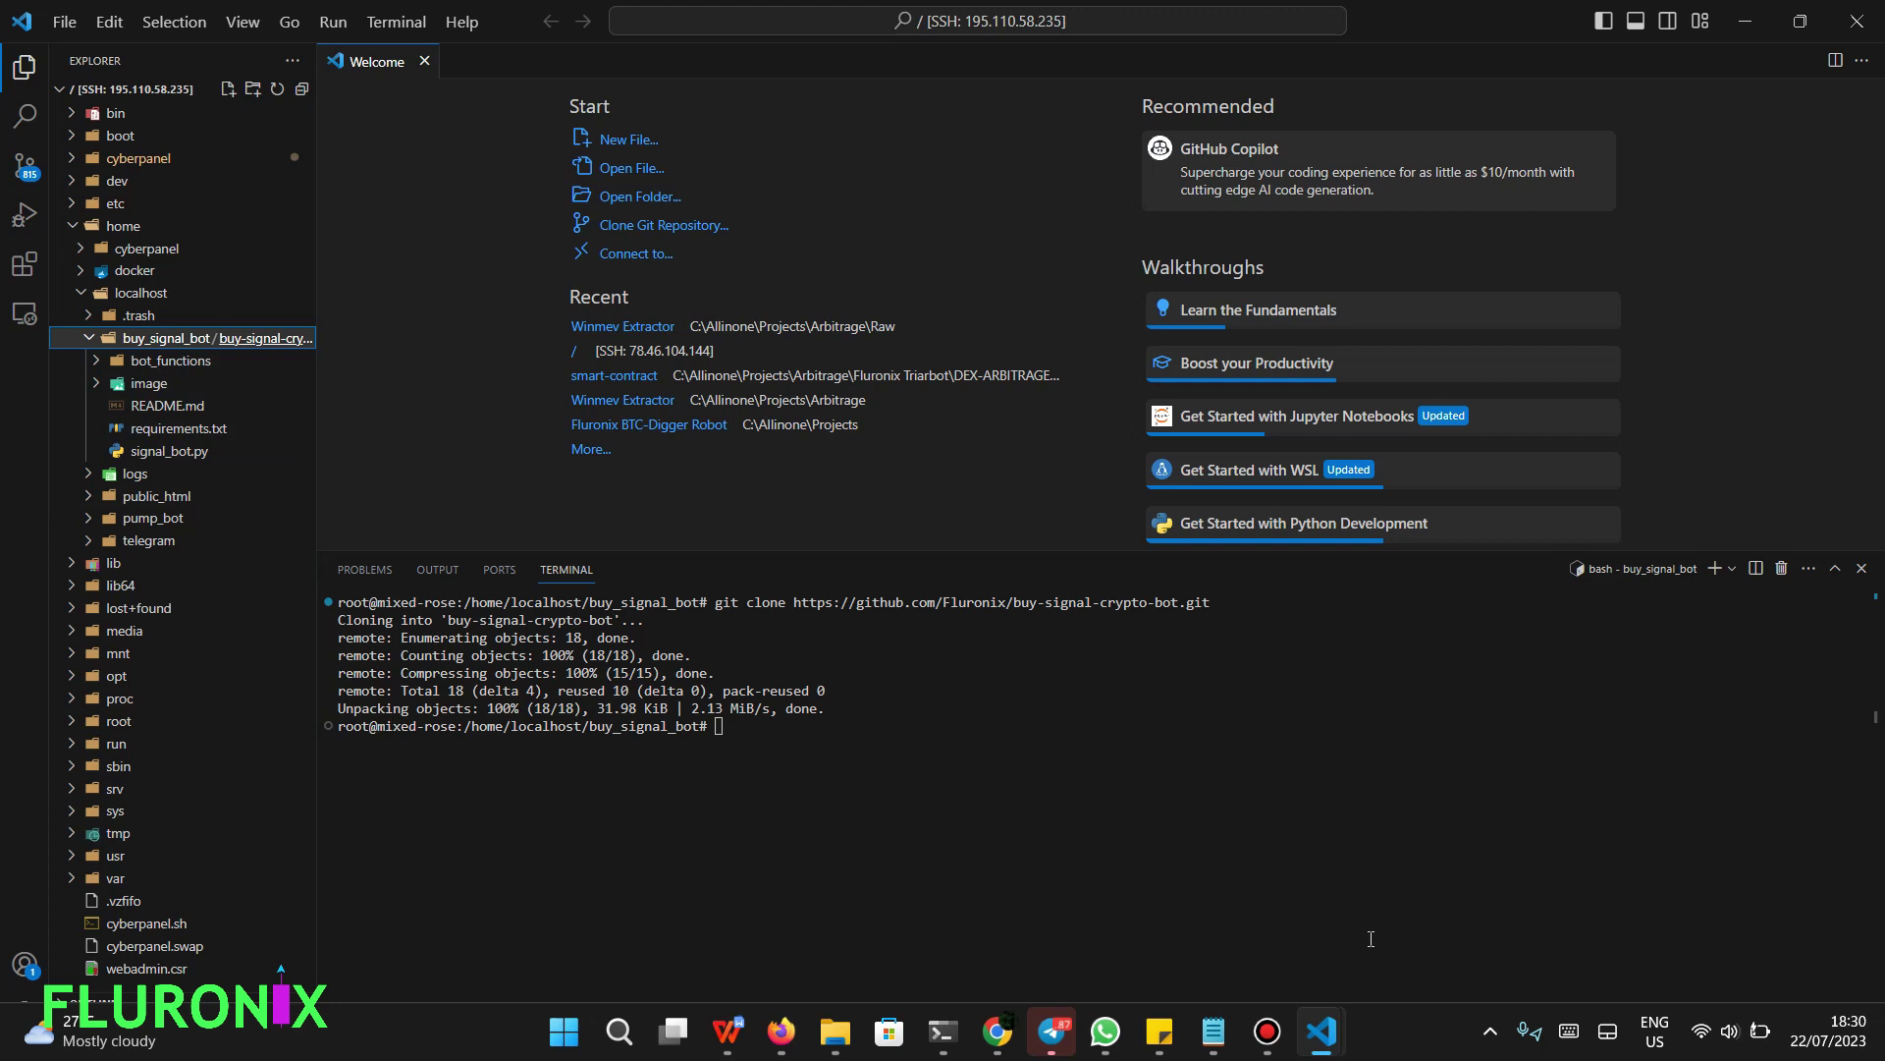
pyautogui.click(1079, 856)
pyautogui.write('clear')
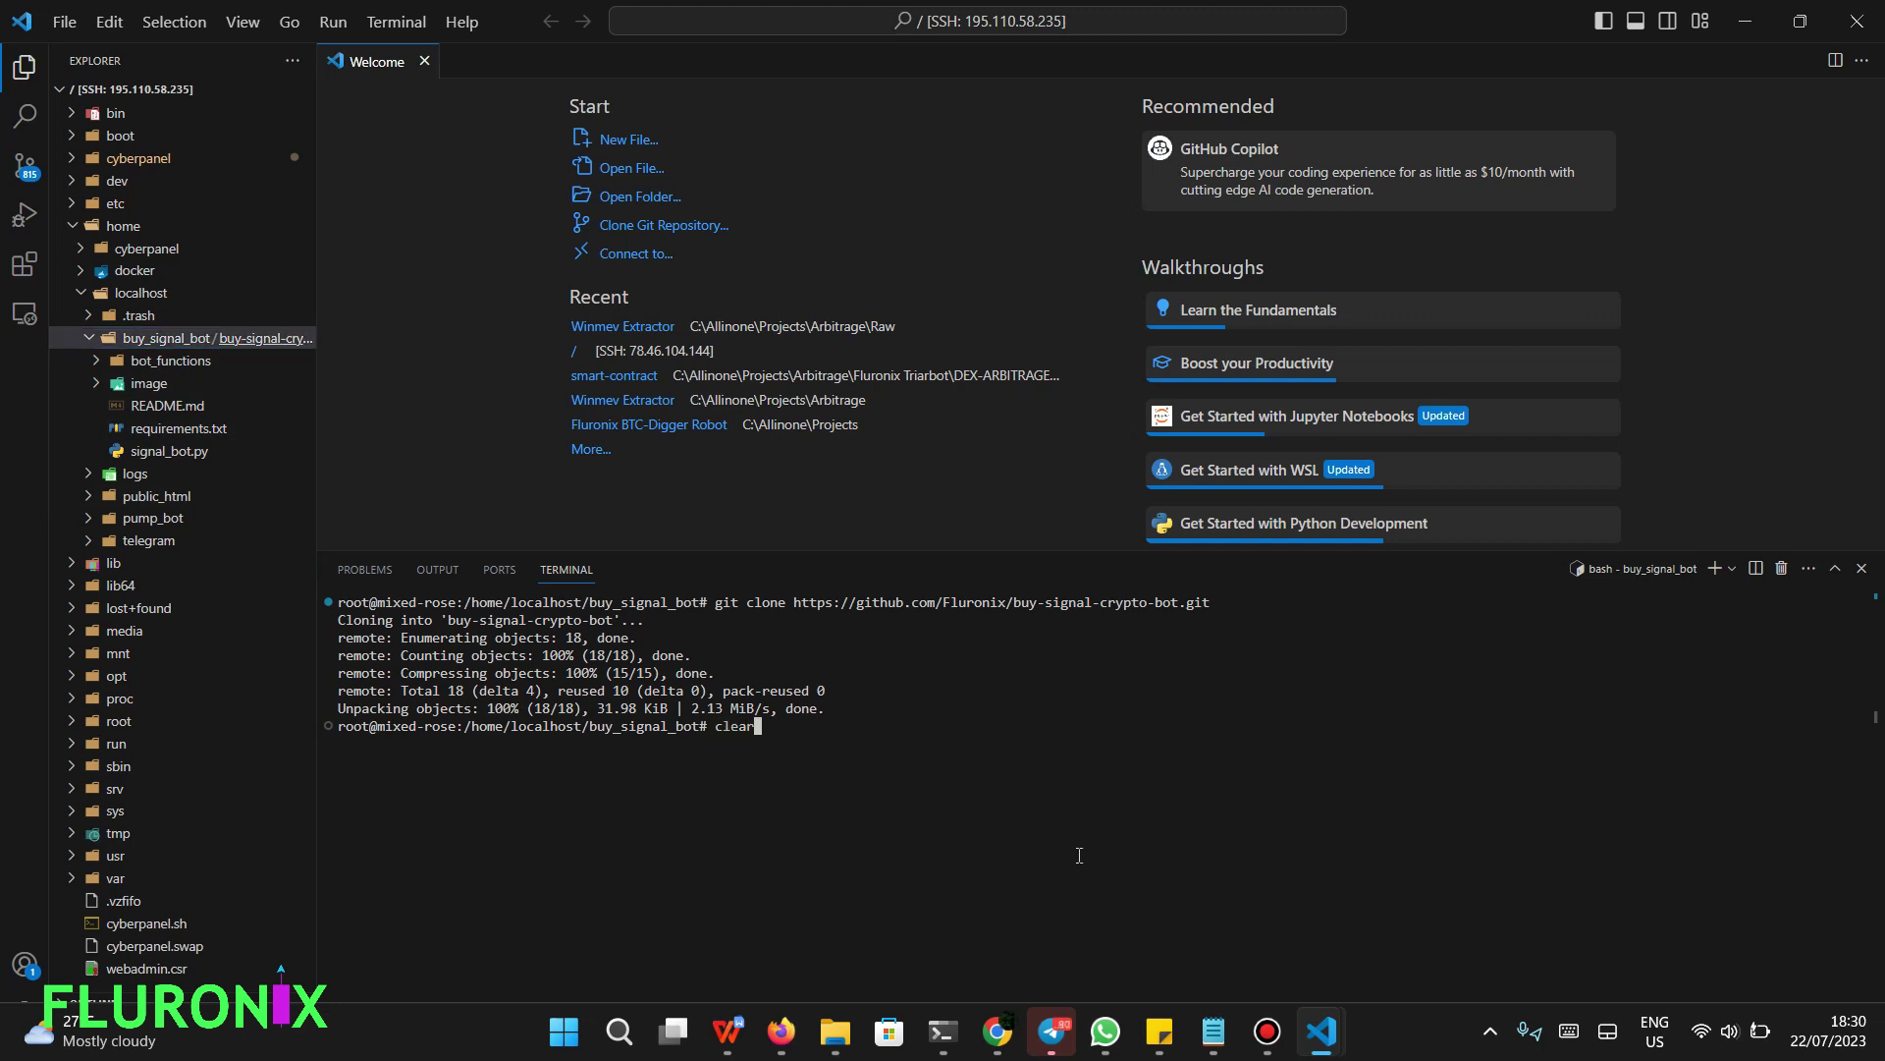
pyautogui.press('Return')
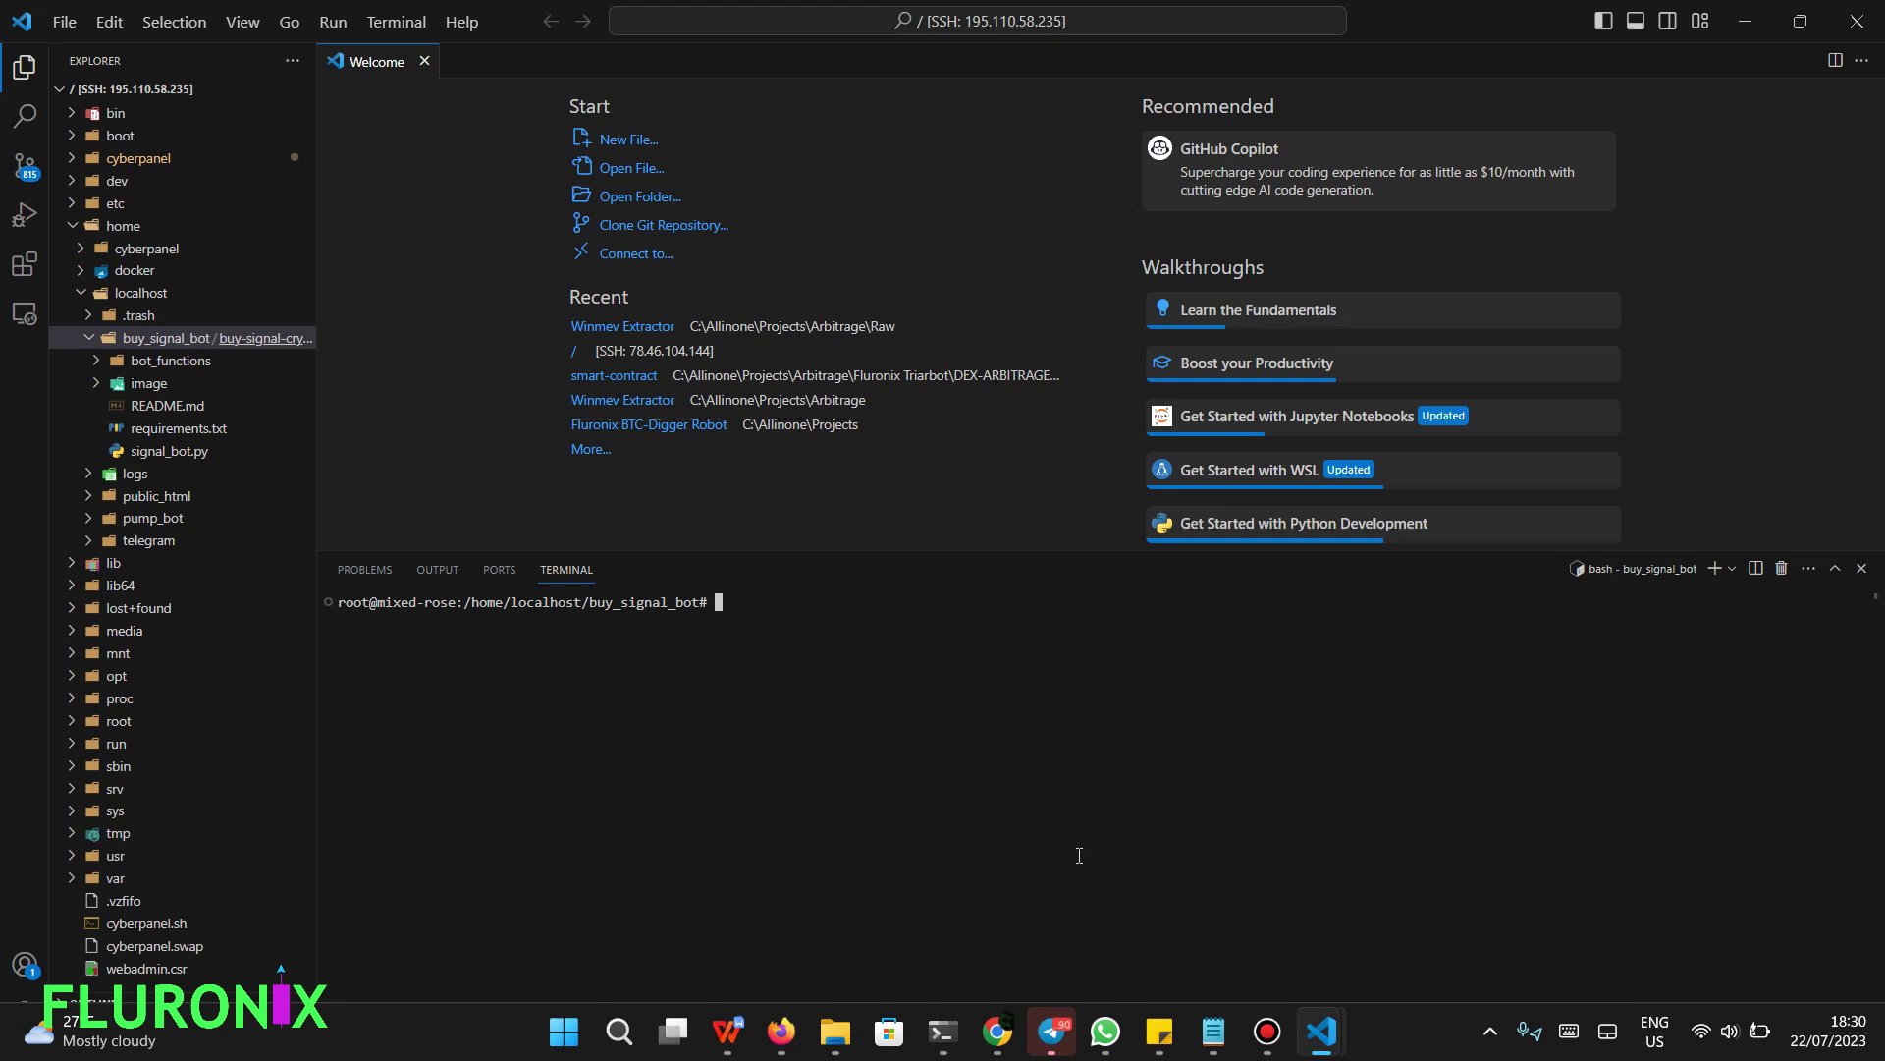
# - Change into the cloned buy-signal-crypto-bot folder and list its files
pyautogui.write('ls')
pyautogui.press('Return')
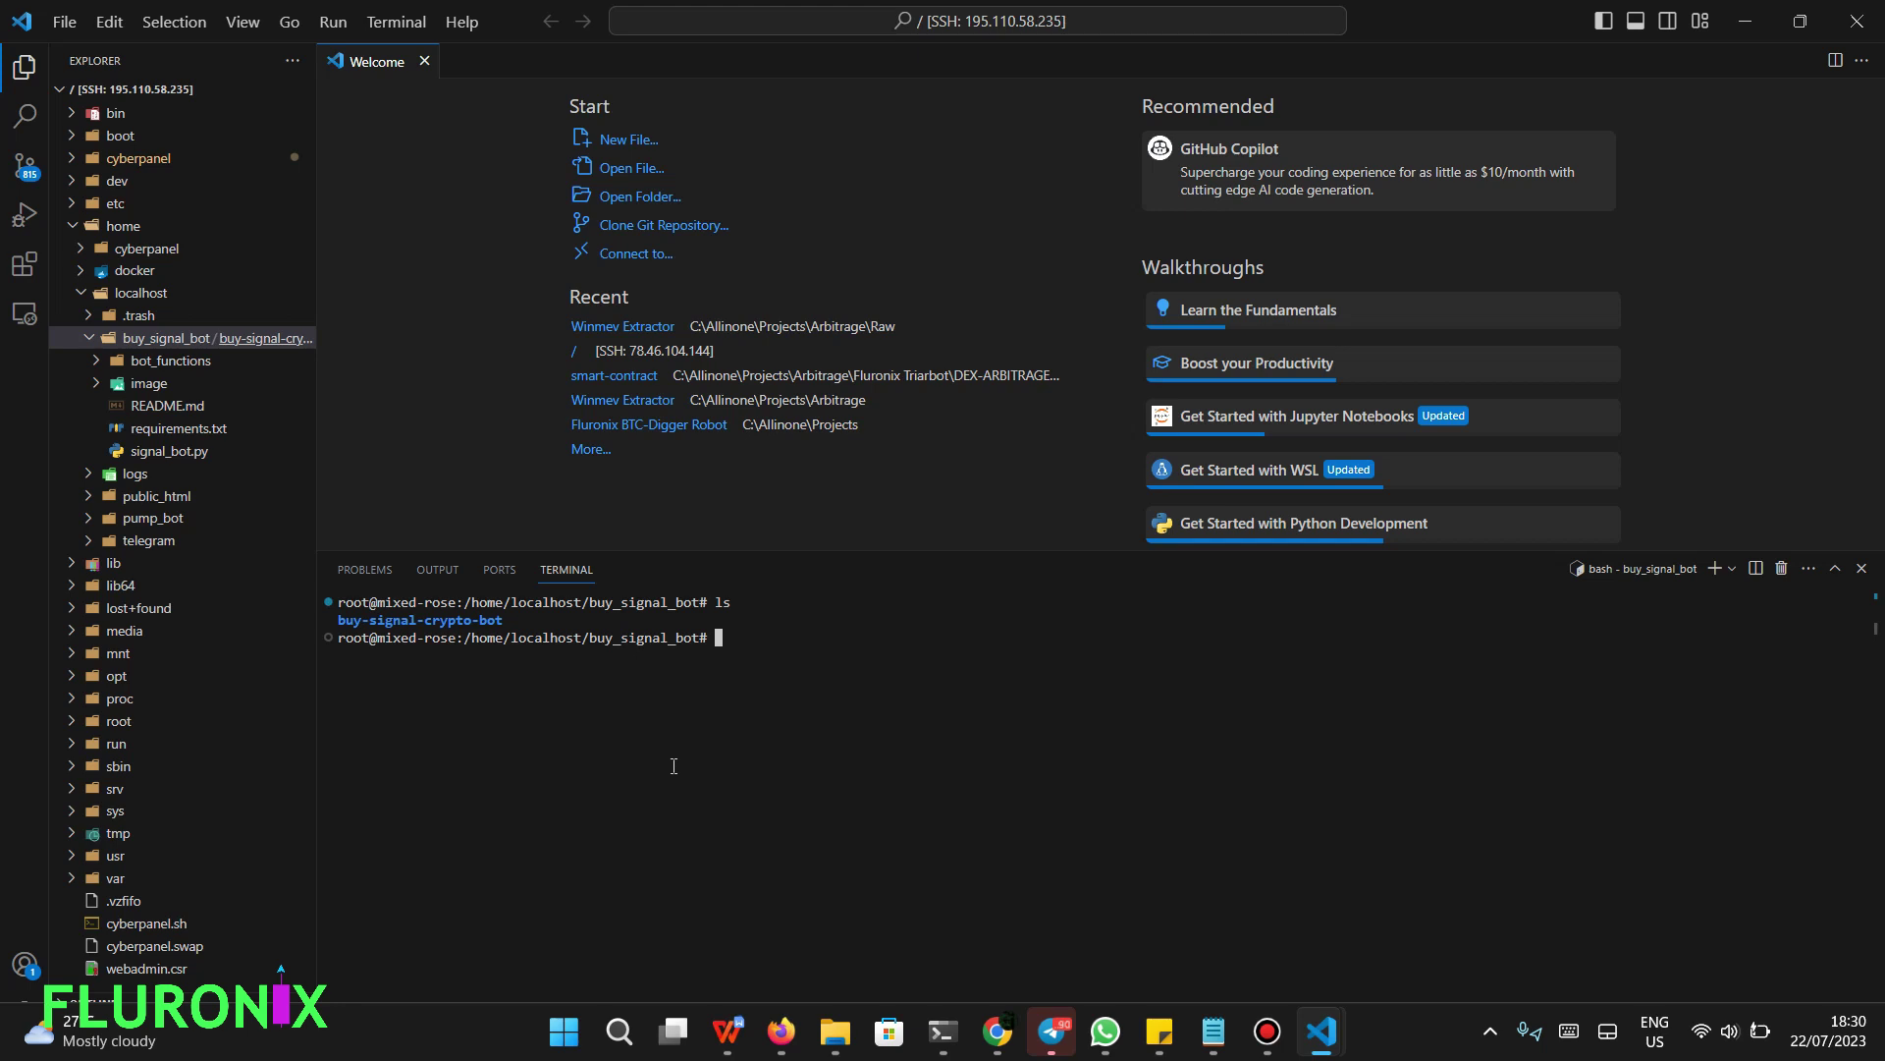
pyautogui.write('cd')
pyautogui.moveTo(511, 620); pyautogui.dragTo(337, 620)
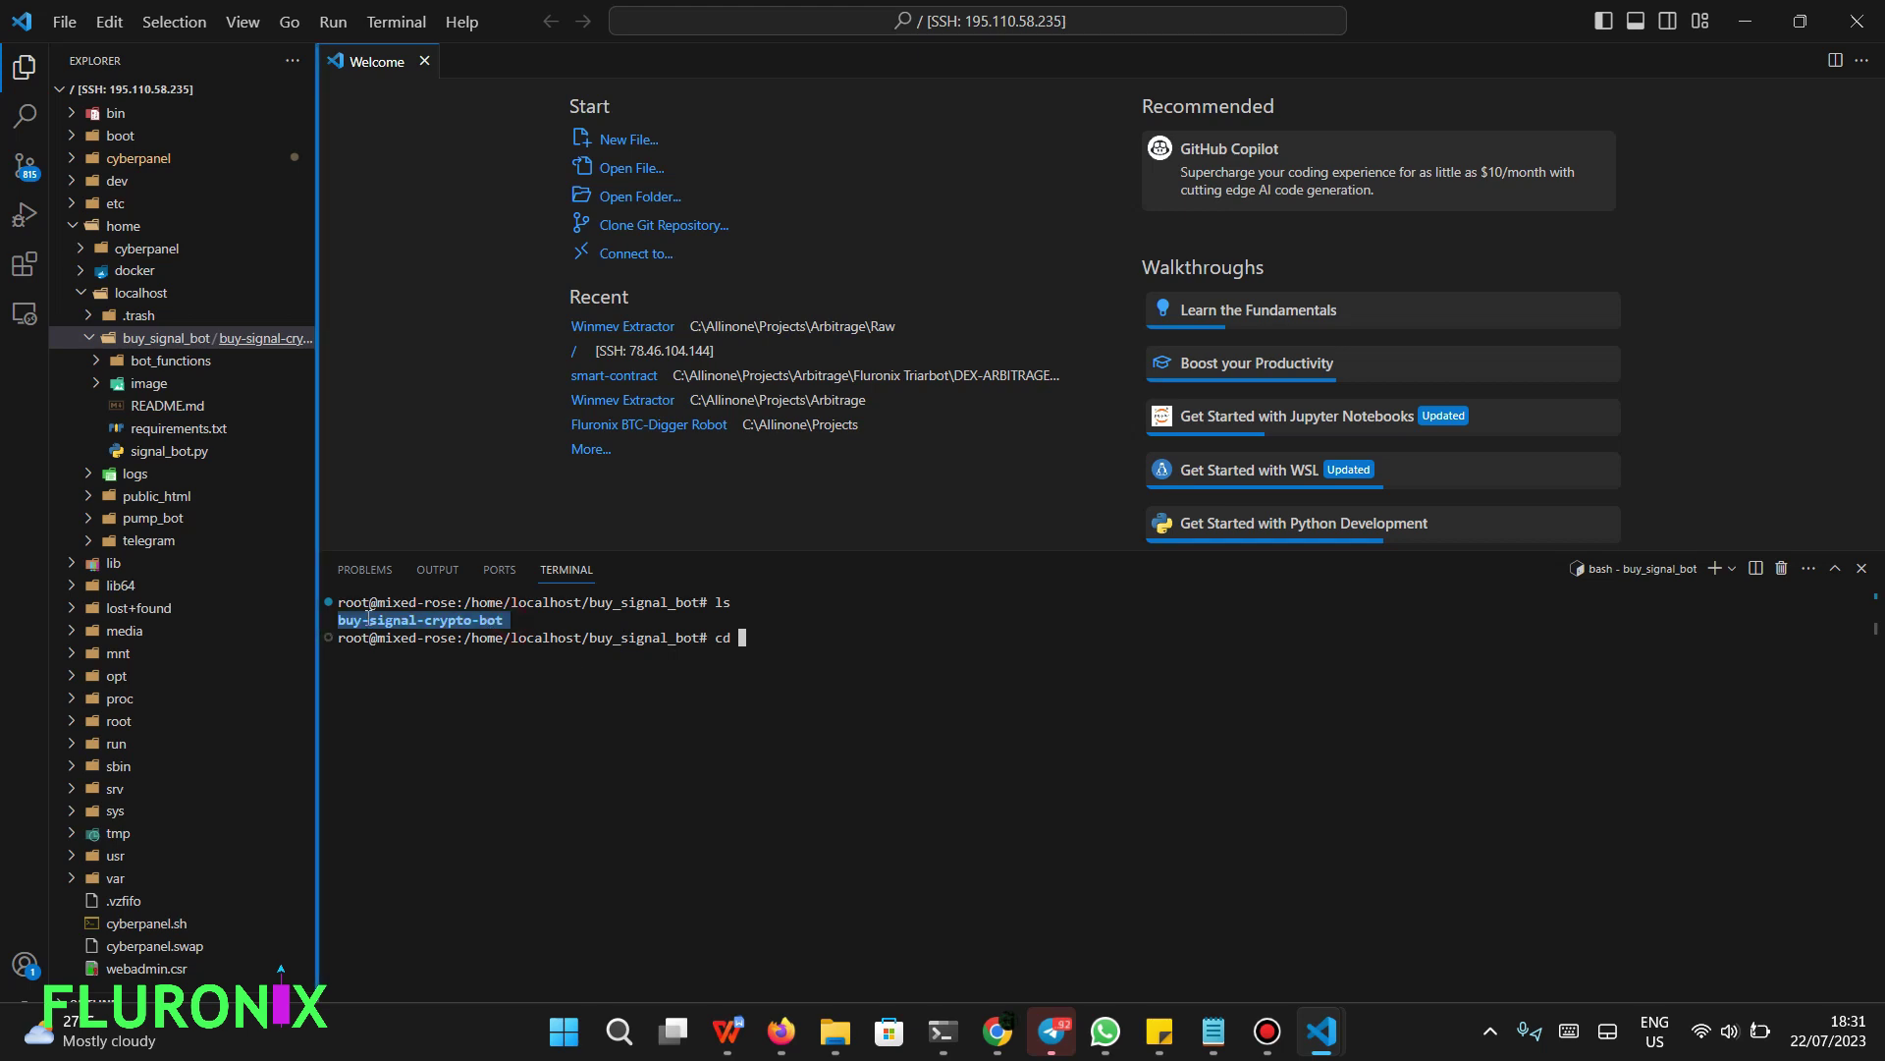
pyautogui.hotkey('ctrl', 'c')
pyautogui.hotkey('ctrl', 'v')
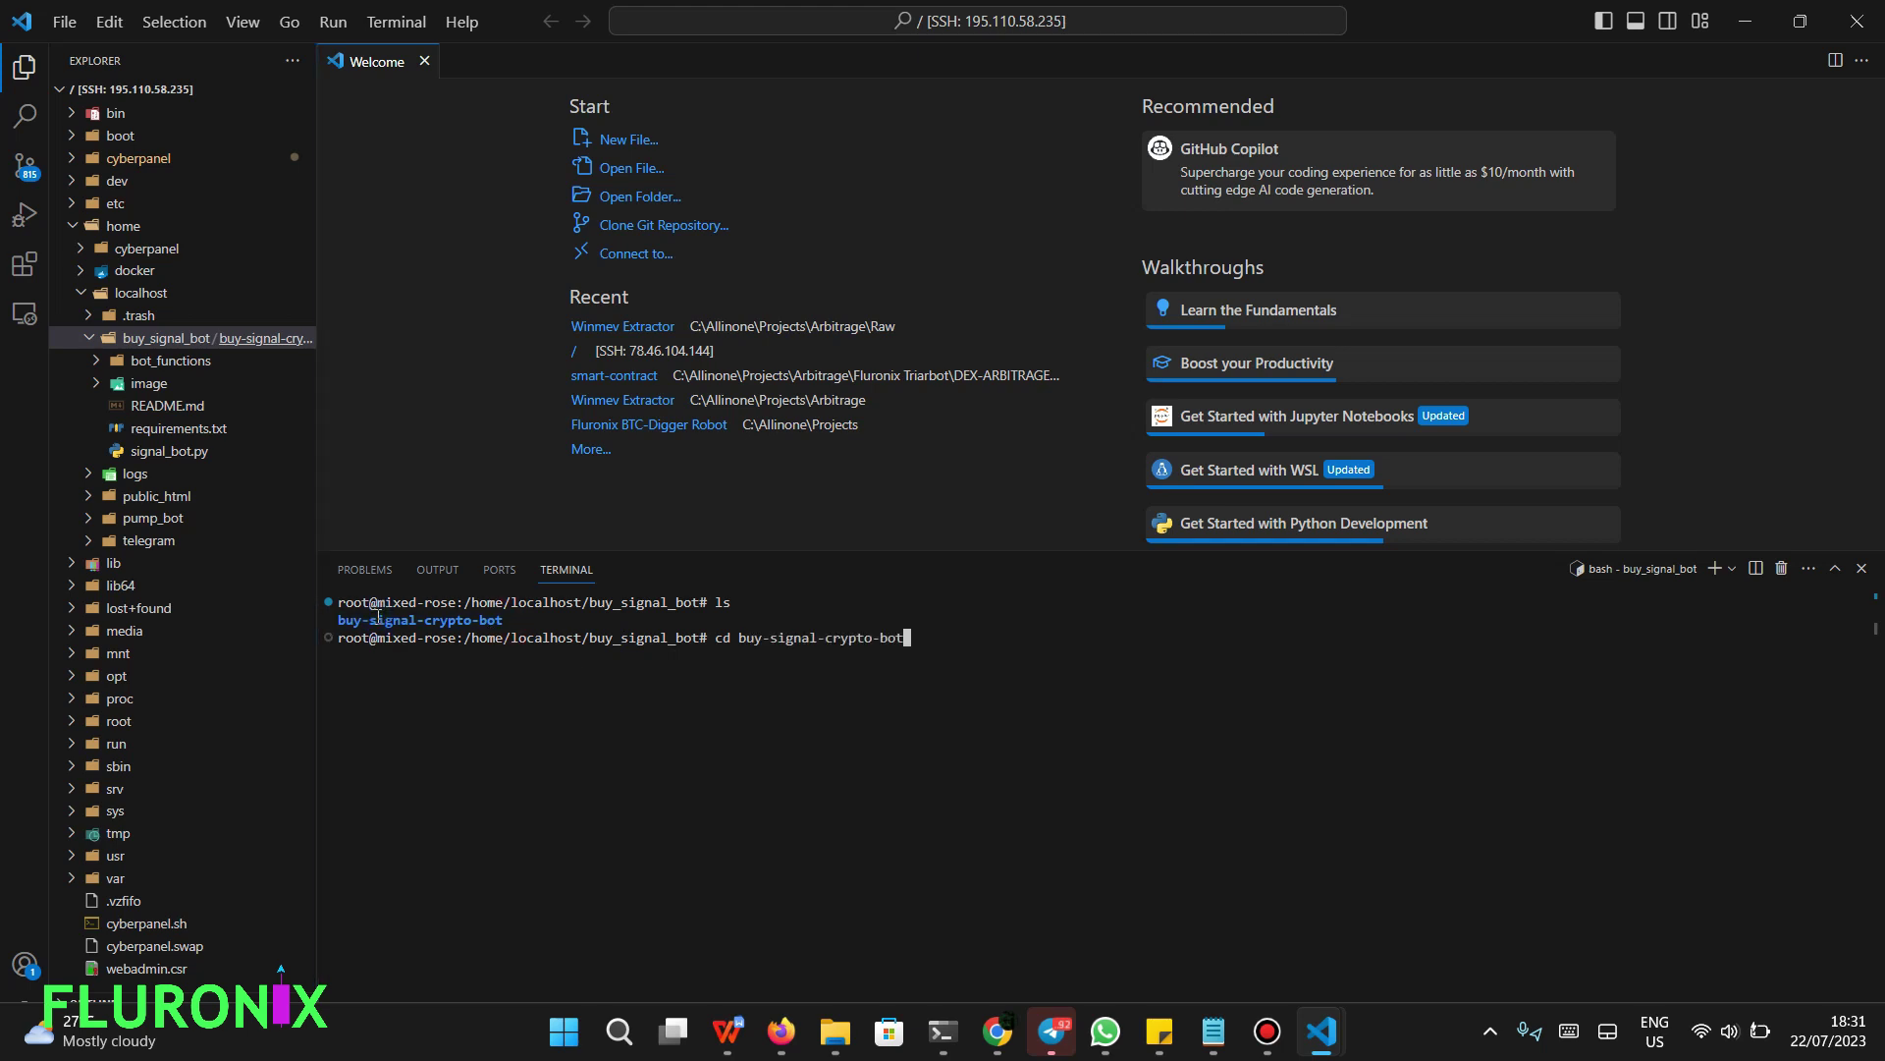
pyautogui.press('Return')
pyautogui.write('ls')
pyautogui.press('Return')
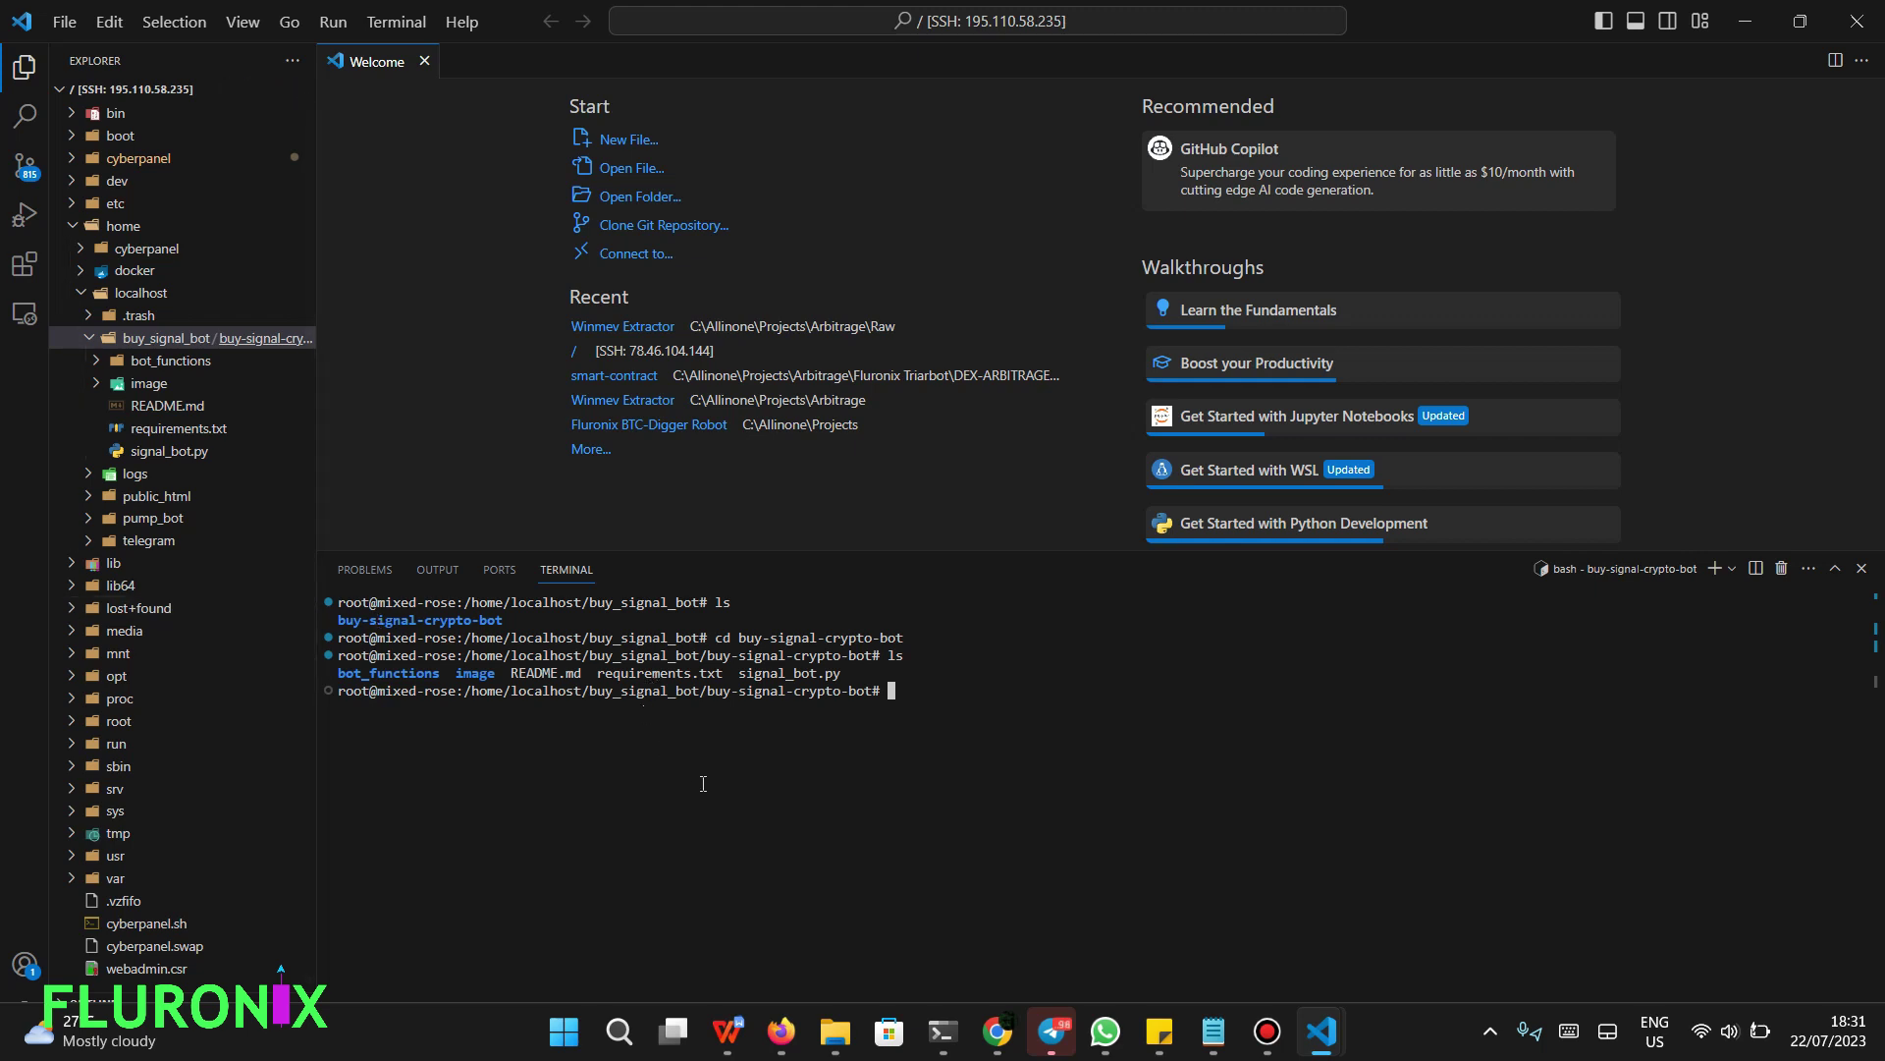
# - Install dependencies with pip install -r requirements.txt, clear the output, and open signal_bot.py
pyautogui.write('pip install -r requirements.txt')
pyautogui.press('Return')
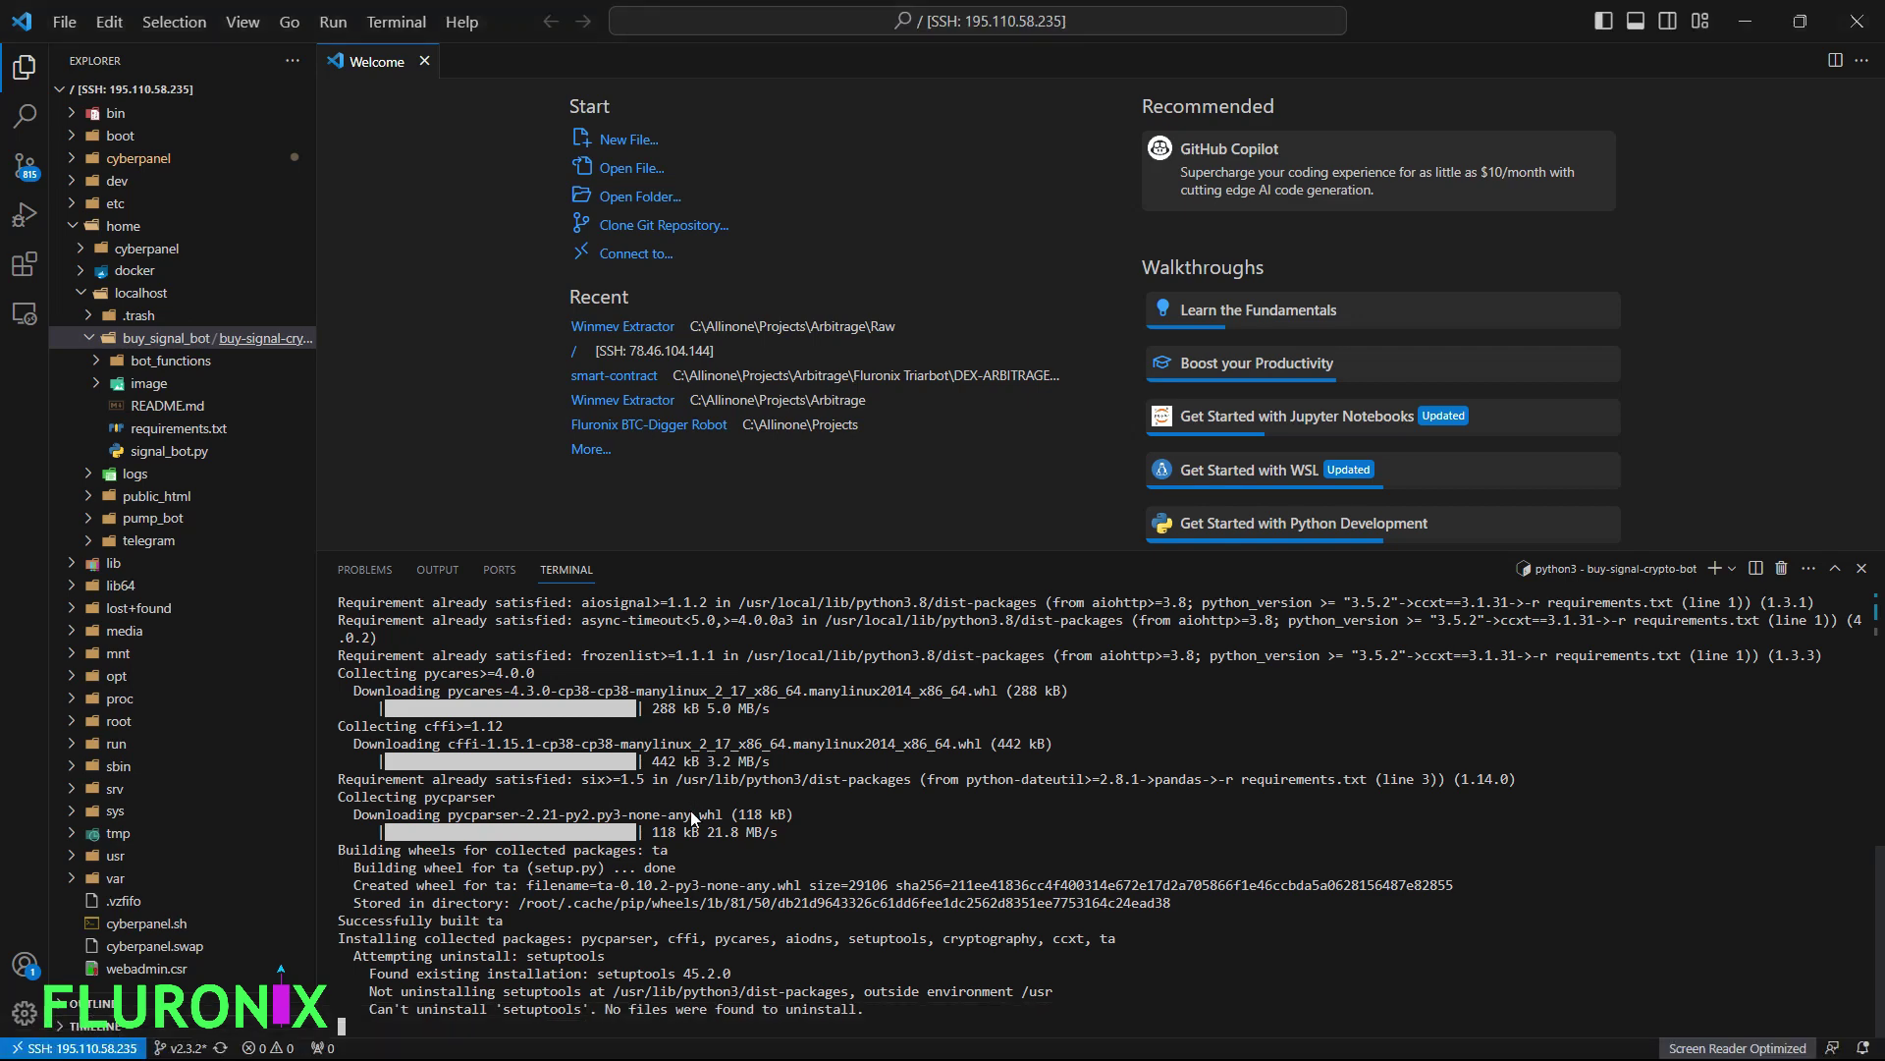
pyautogui.write('clear')
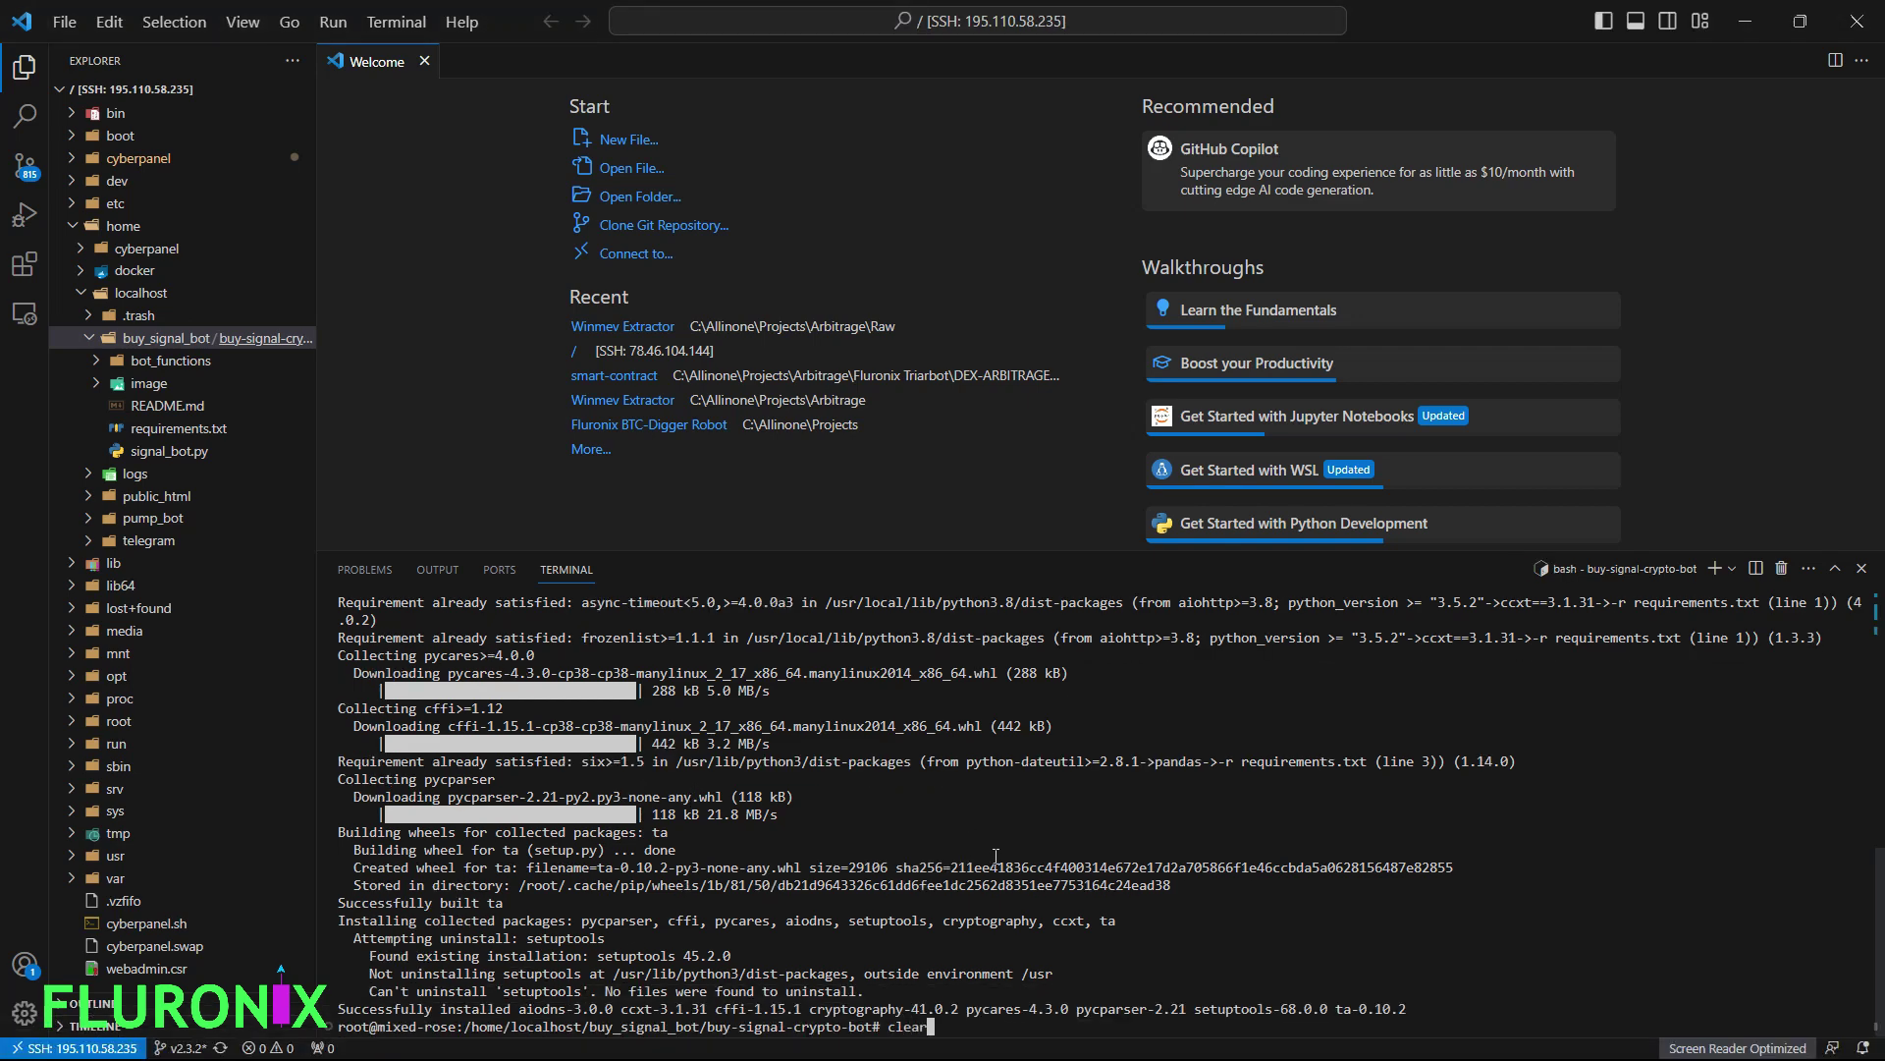
pyautogui.press('Return')
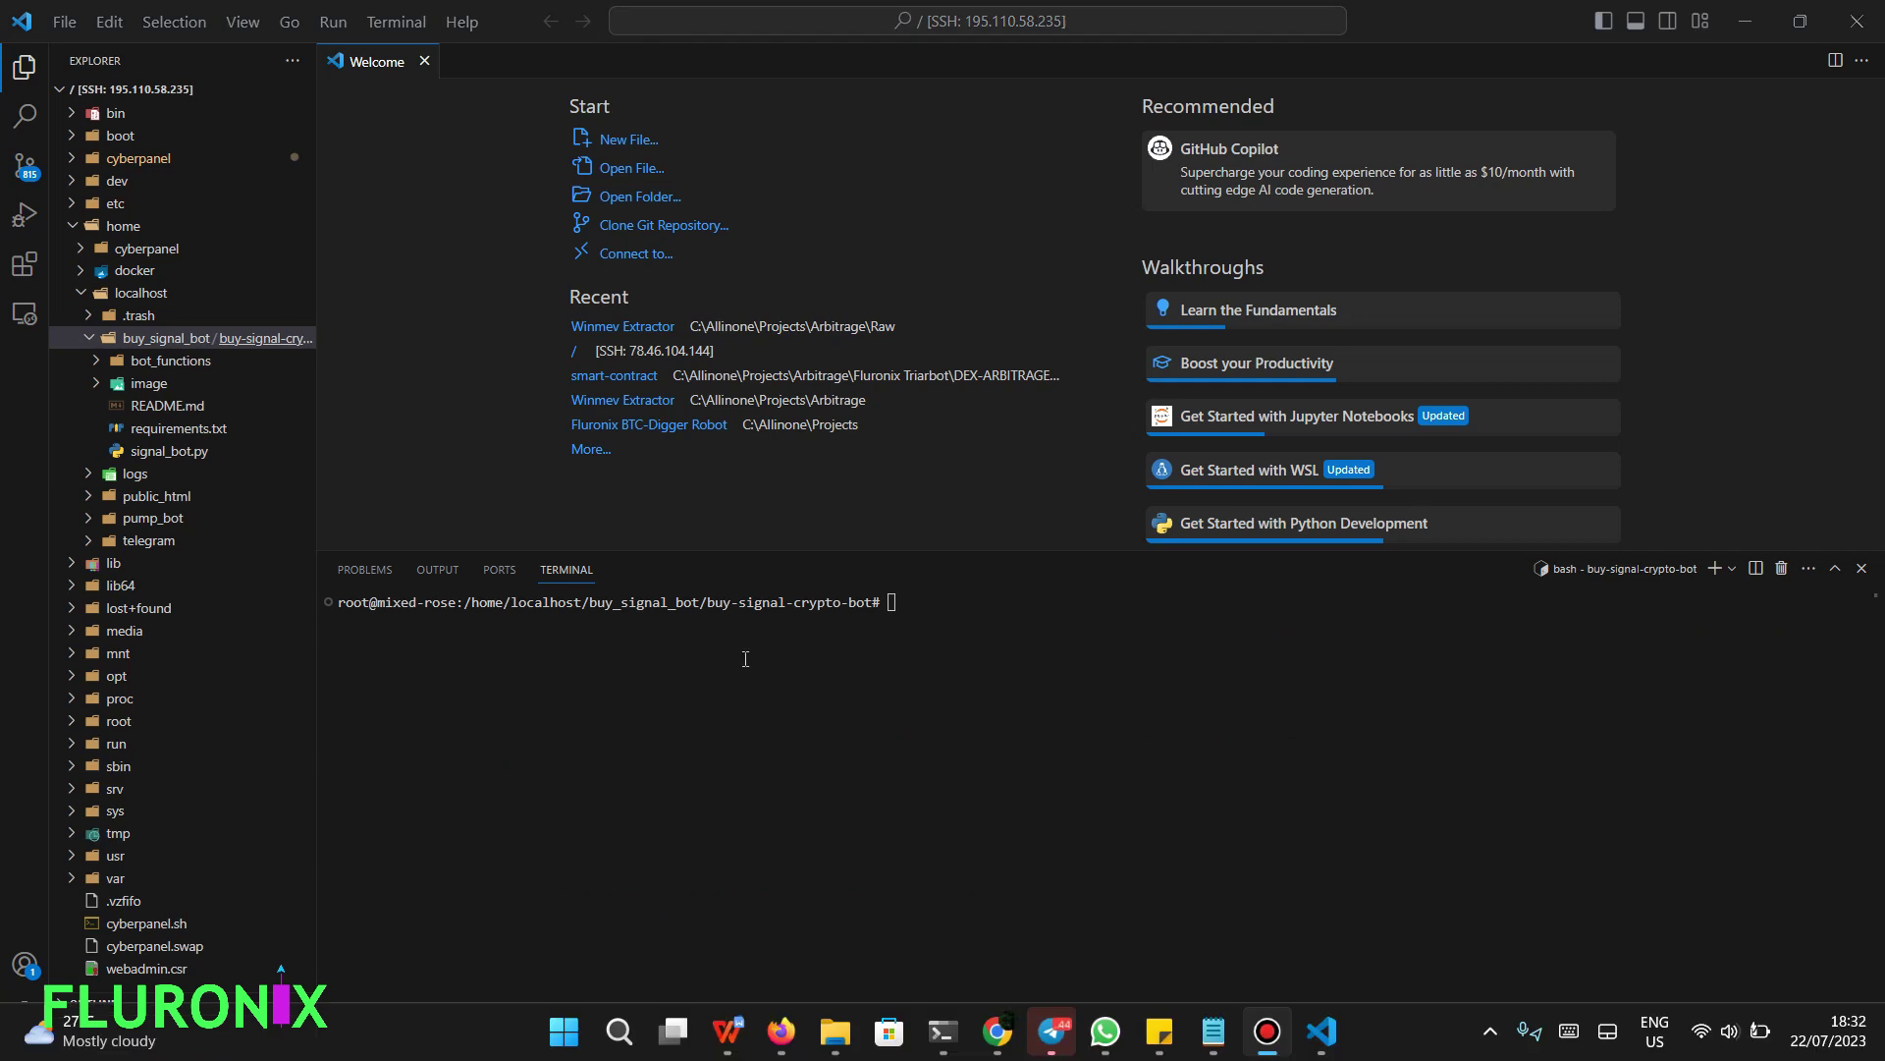
pyautogui.click(158, 452)
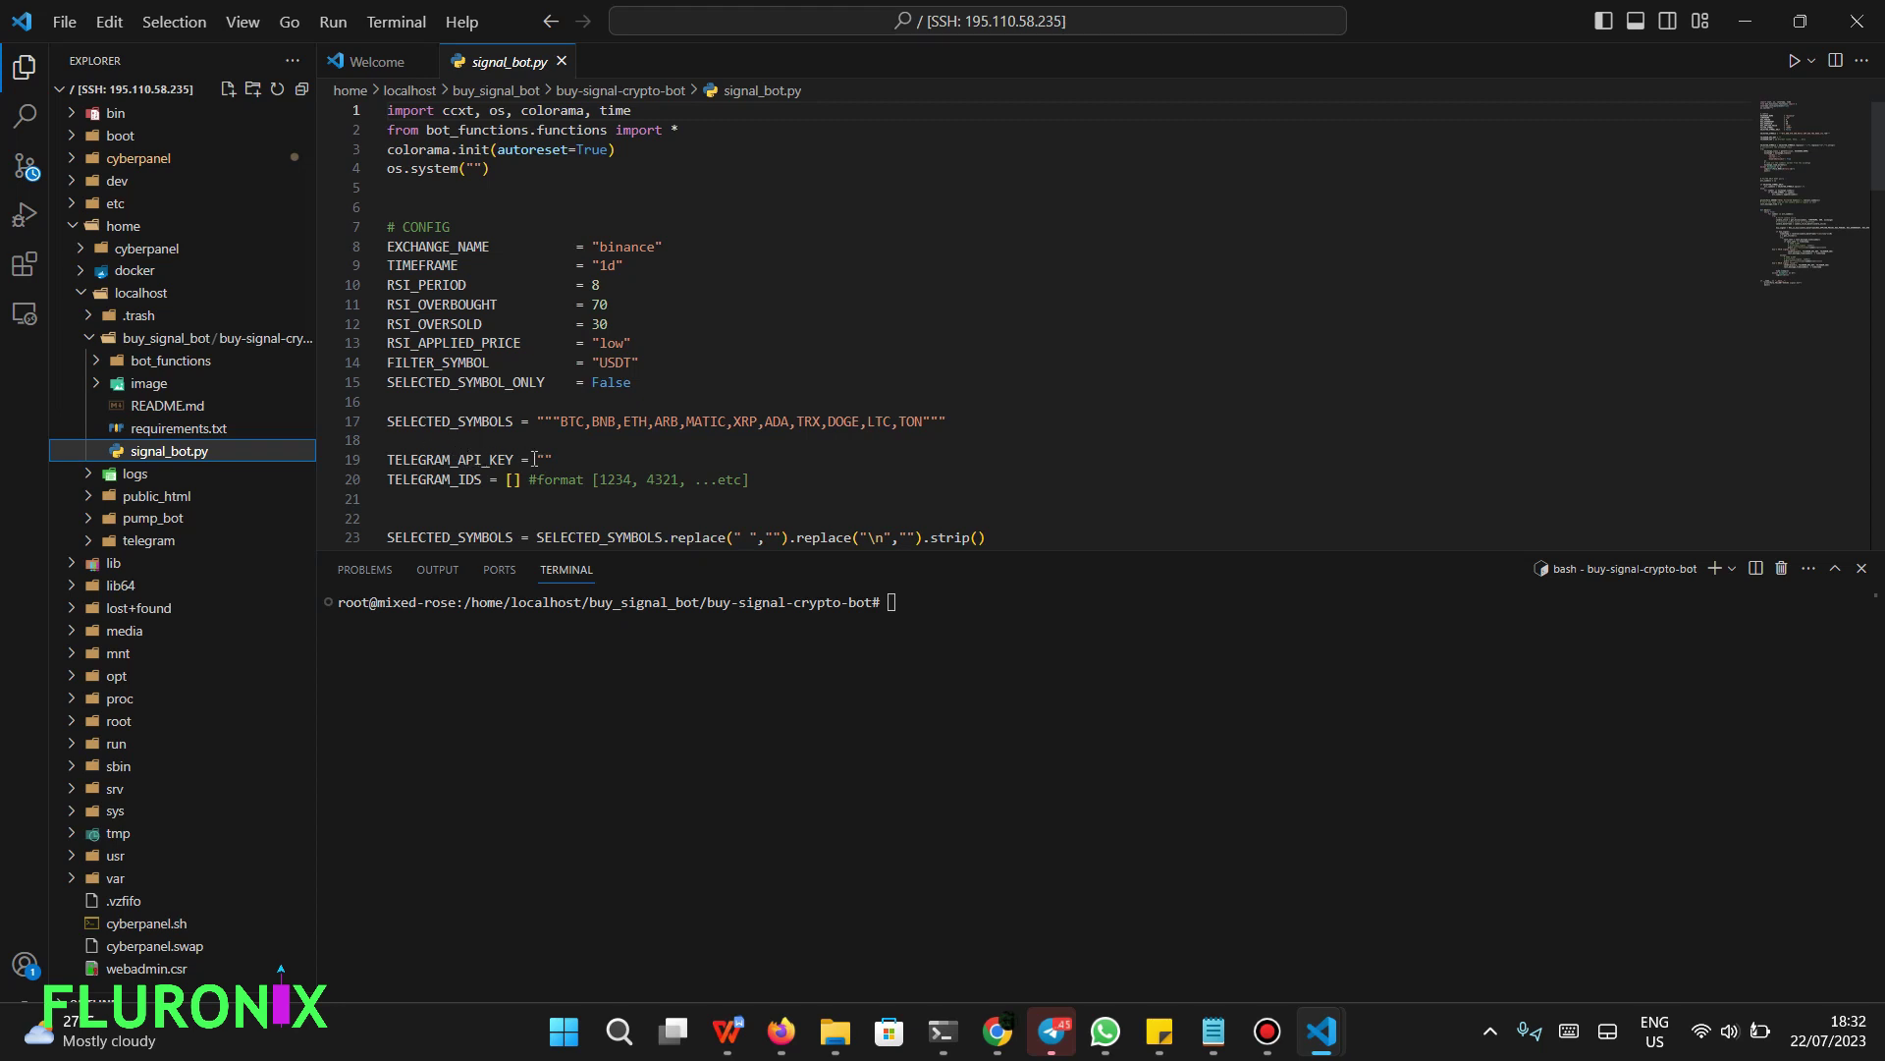
pyautogui.click(536, 458)
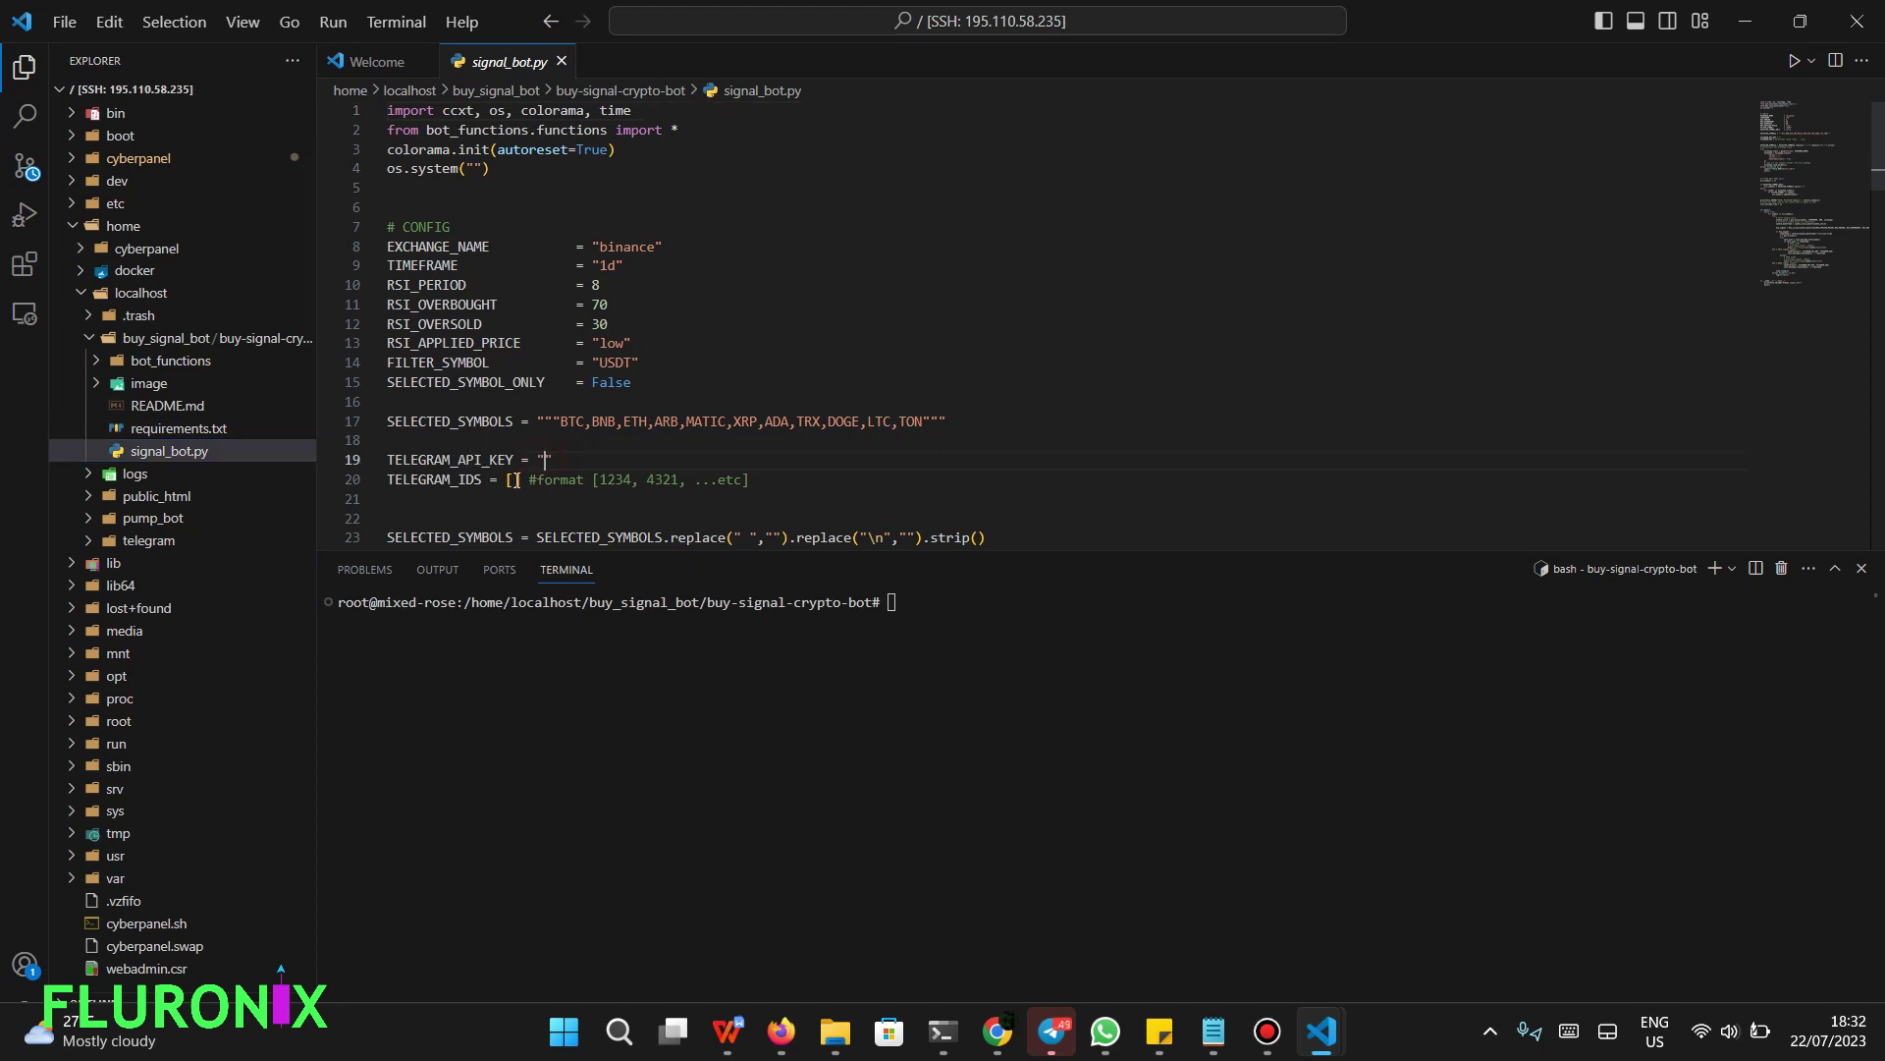
pyautogui.click(513, 480)
pyautogui.hotkey('ctrl', 'w')
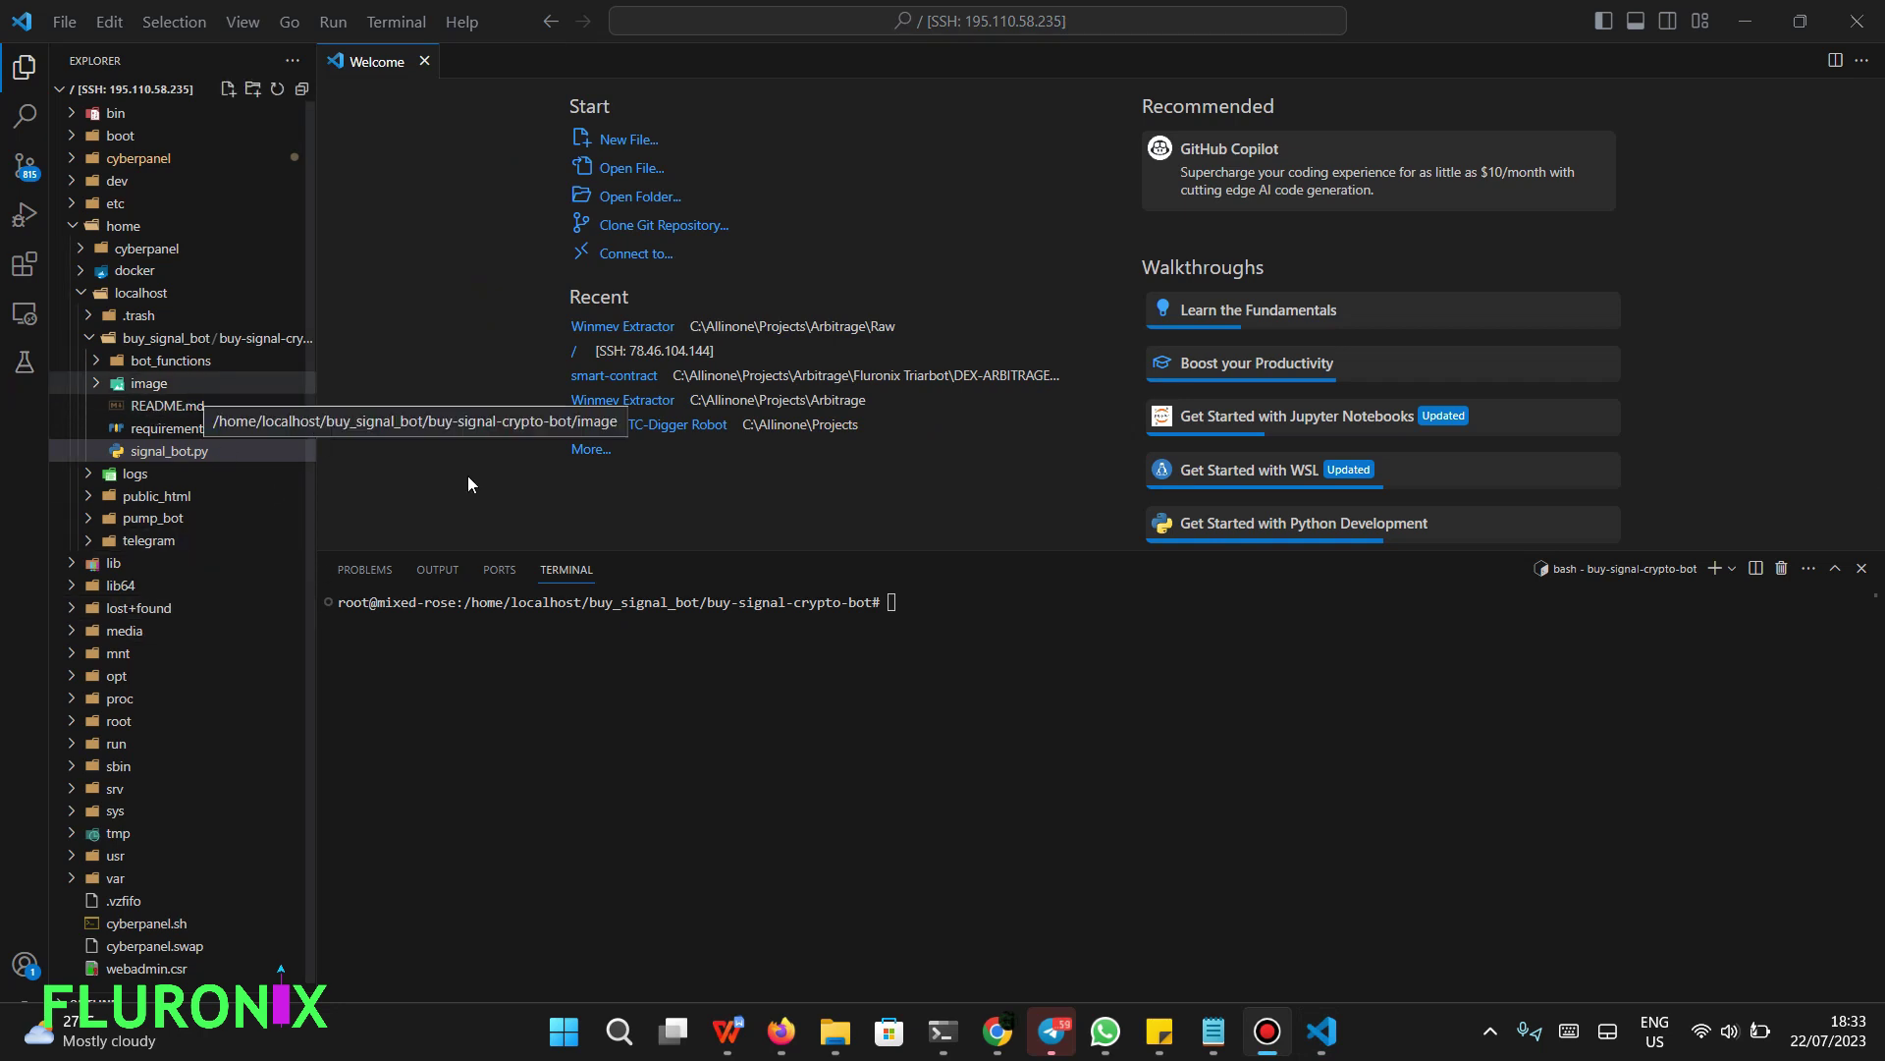
# - Start the bot with python3 signal_bot.py (665 filtered symbols) and switch to the Telegram chat
pyautogui.click(1093, 723)
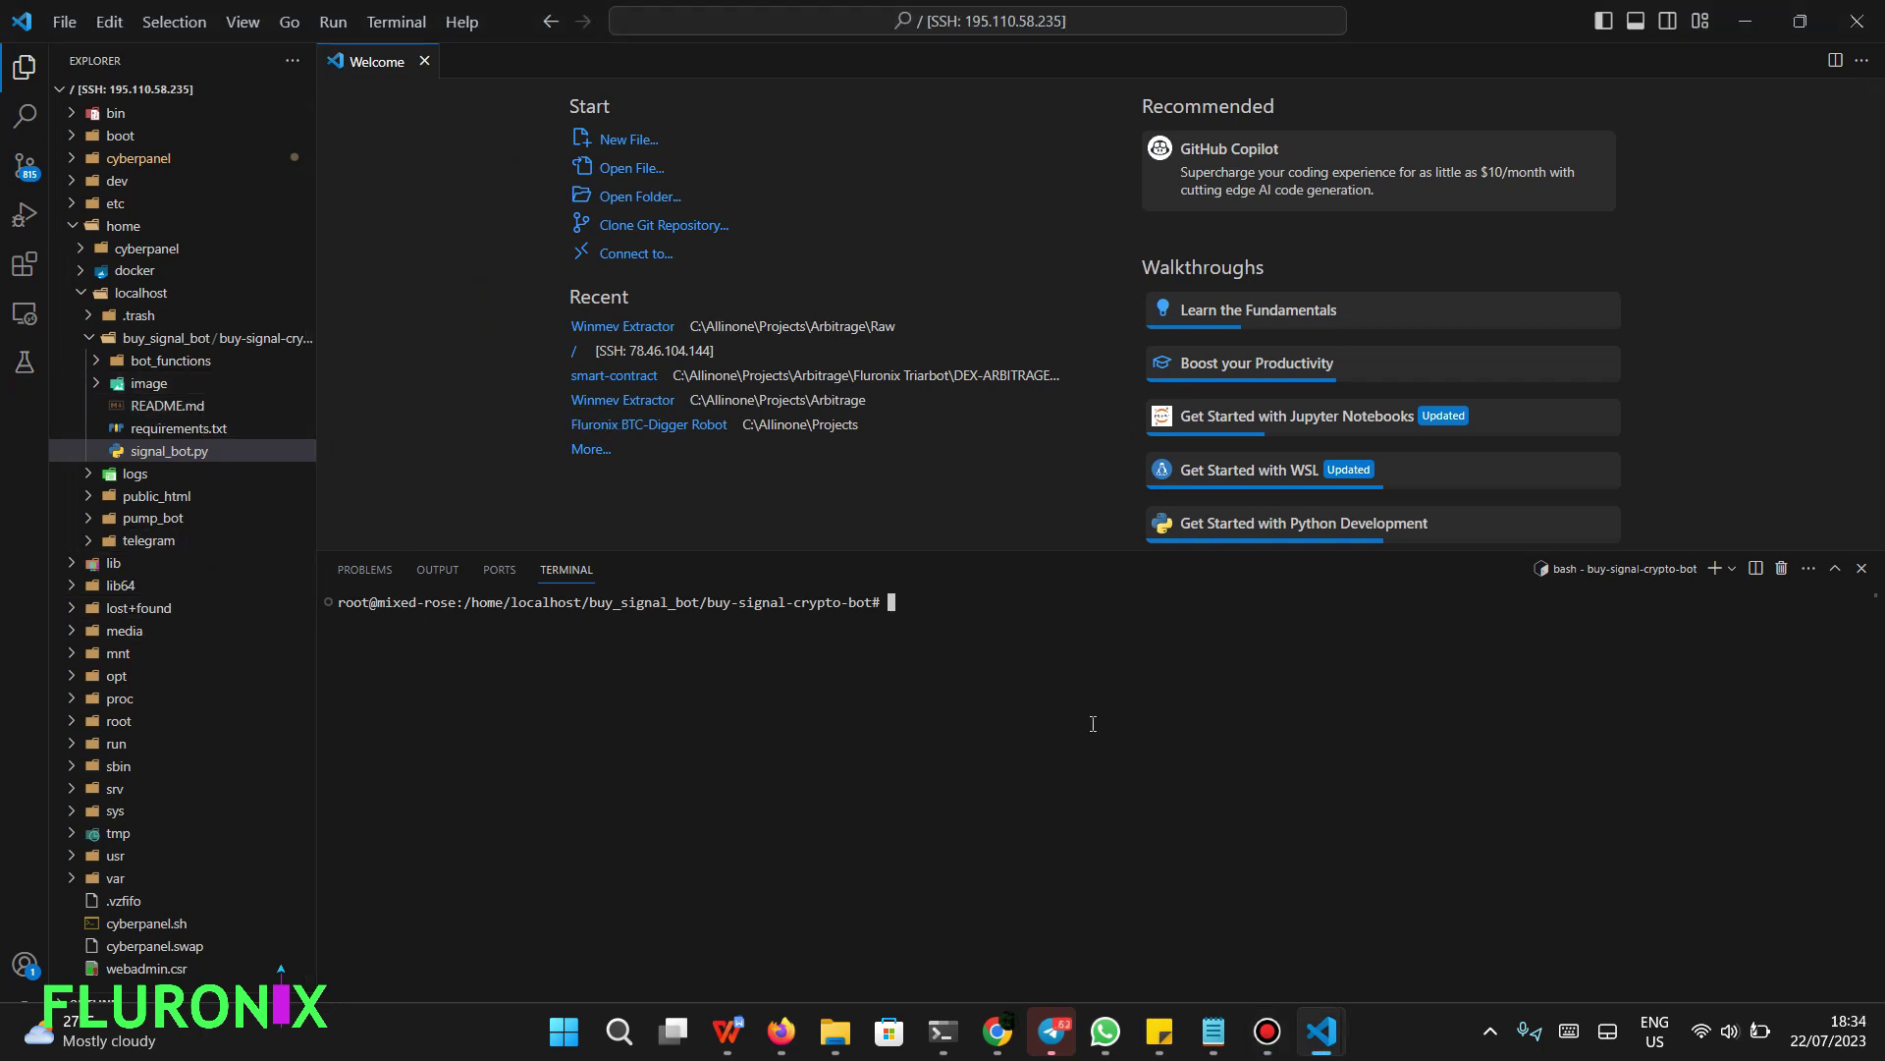
pyautogui.write('python3 signal_bot.py')
pyautogui.press('Return')
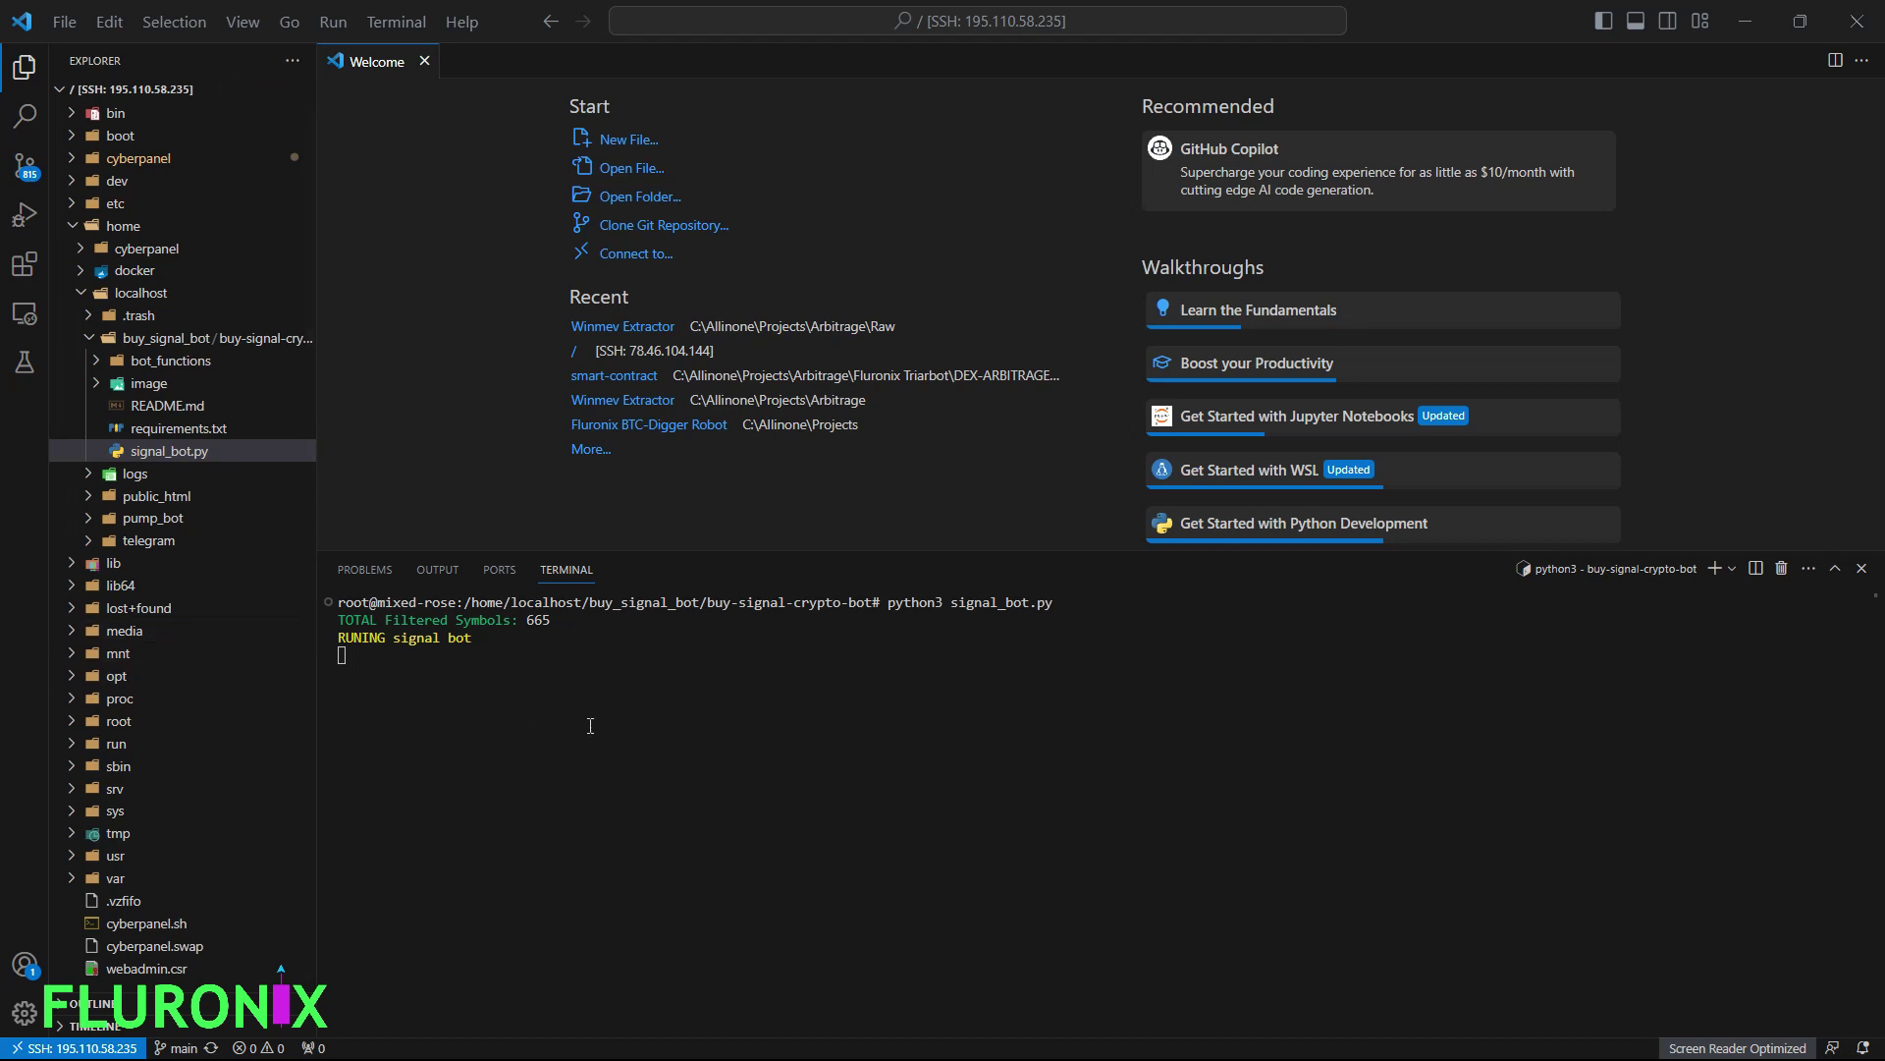
pyautogui.hotkey('alt', 'Tab')
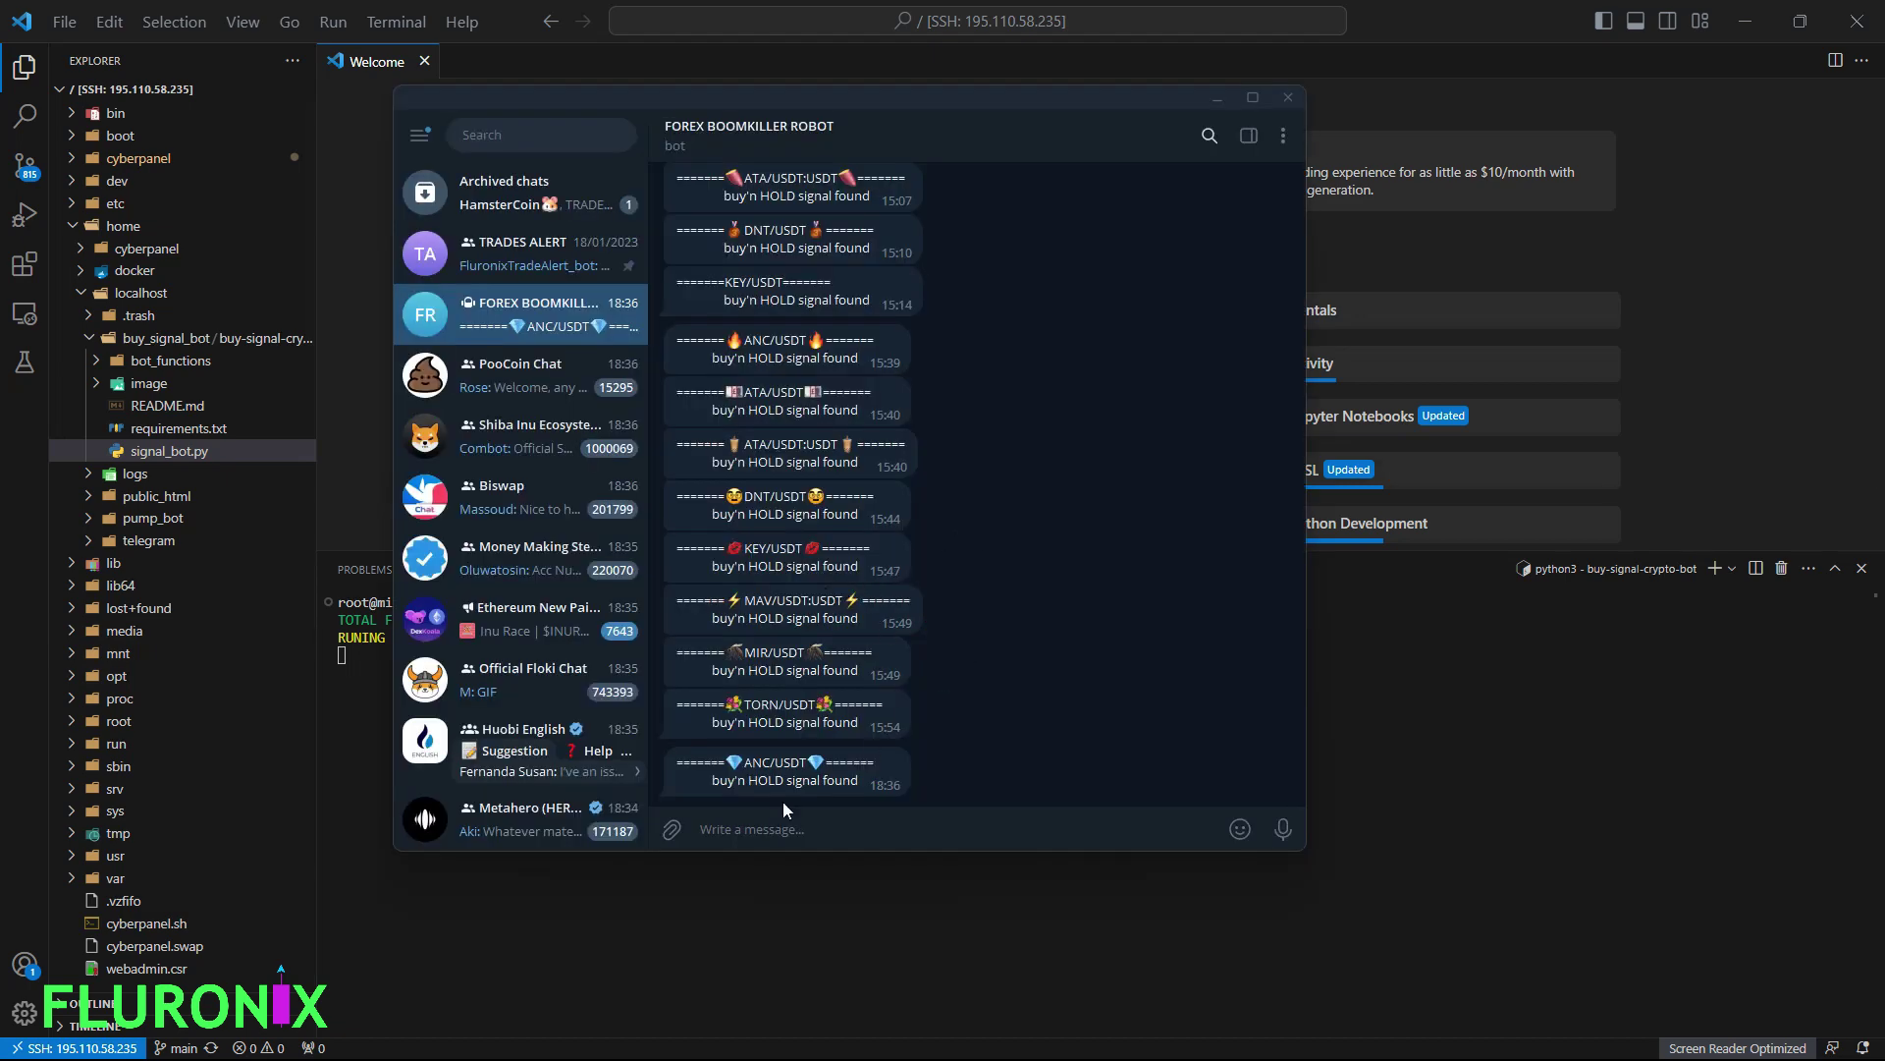
# - Send the test message 'sec' in the Telegram bot chat
pyautogui.click(715, 831)
pyautogui.write('sec')
pyautogui.press('Return')
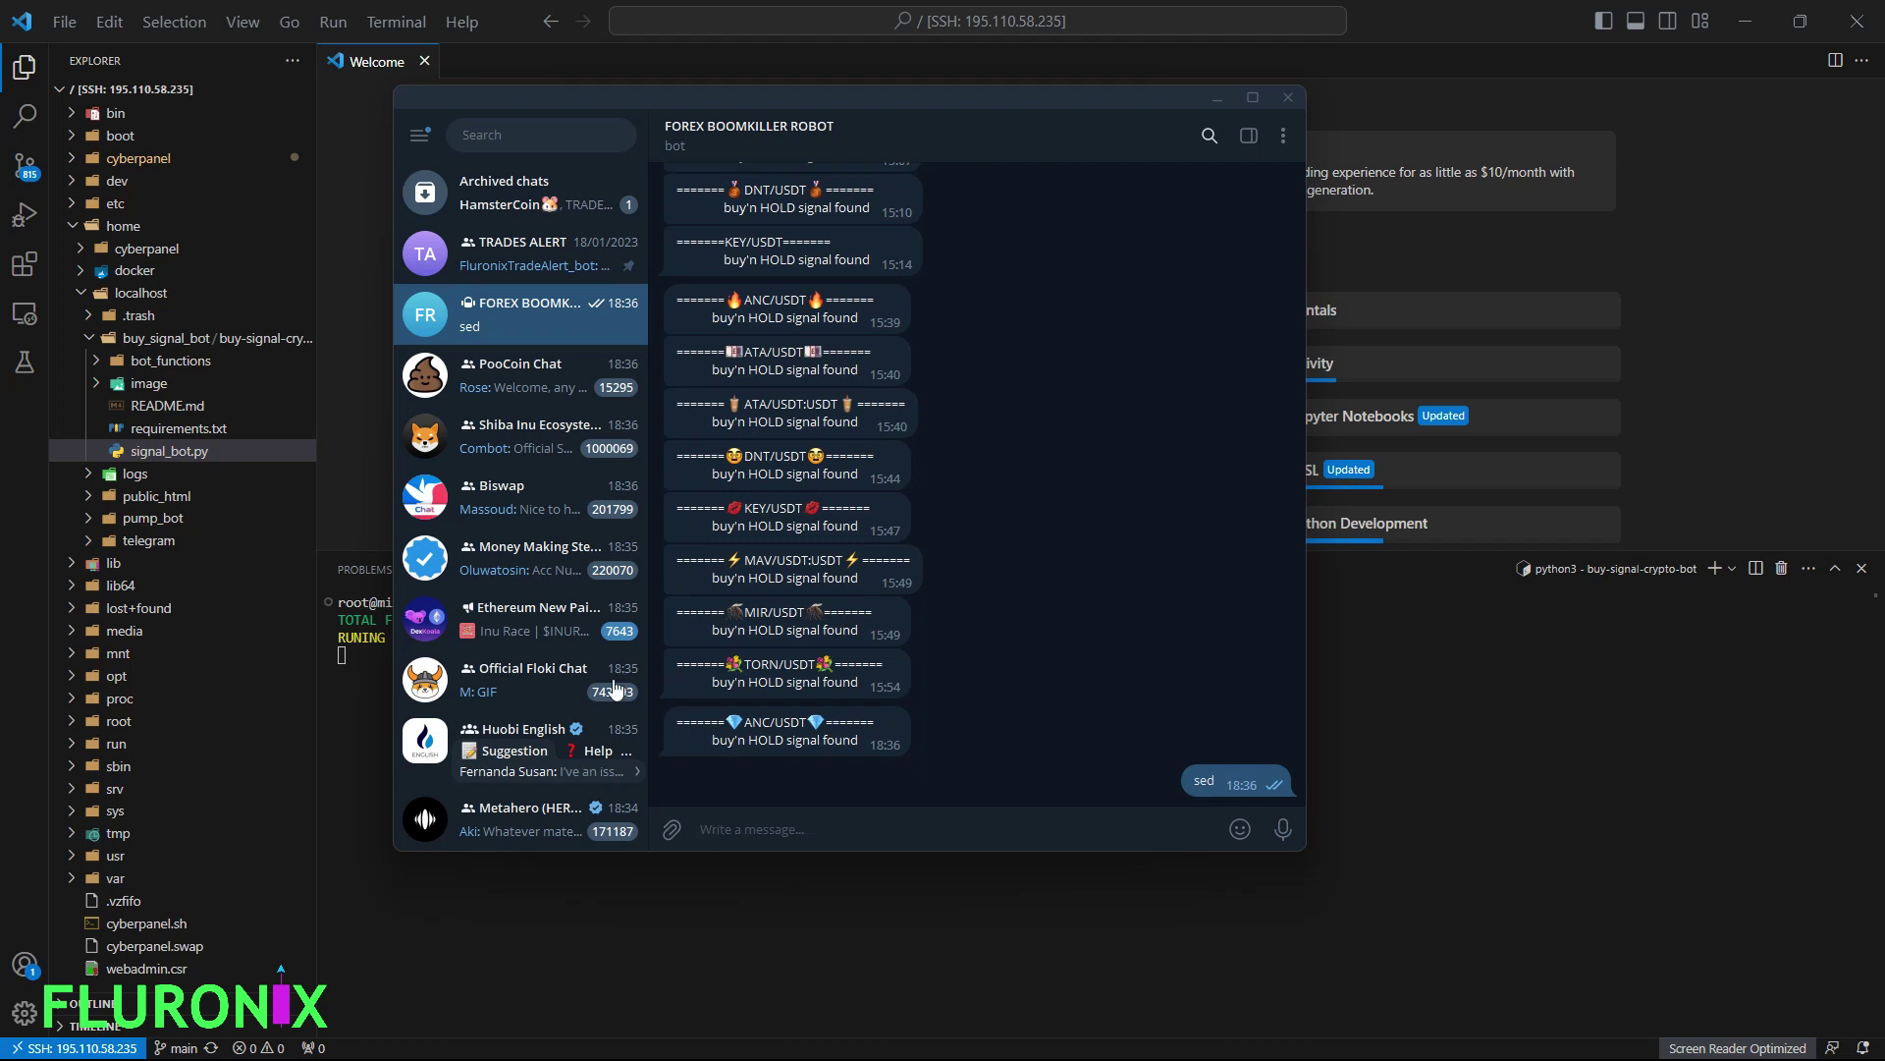
# - Select the new ATA/USDT and ATA/USDT:USDT signal messages, then deselect and cancel the selection
pyautogui.moveTo(754, 769); pyautogui.dragTo(1011, 639)
pyautogui.click(931, 721)
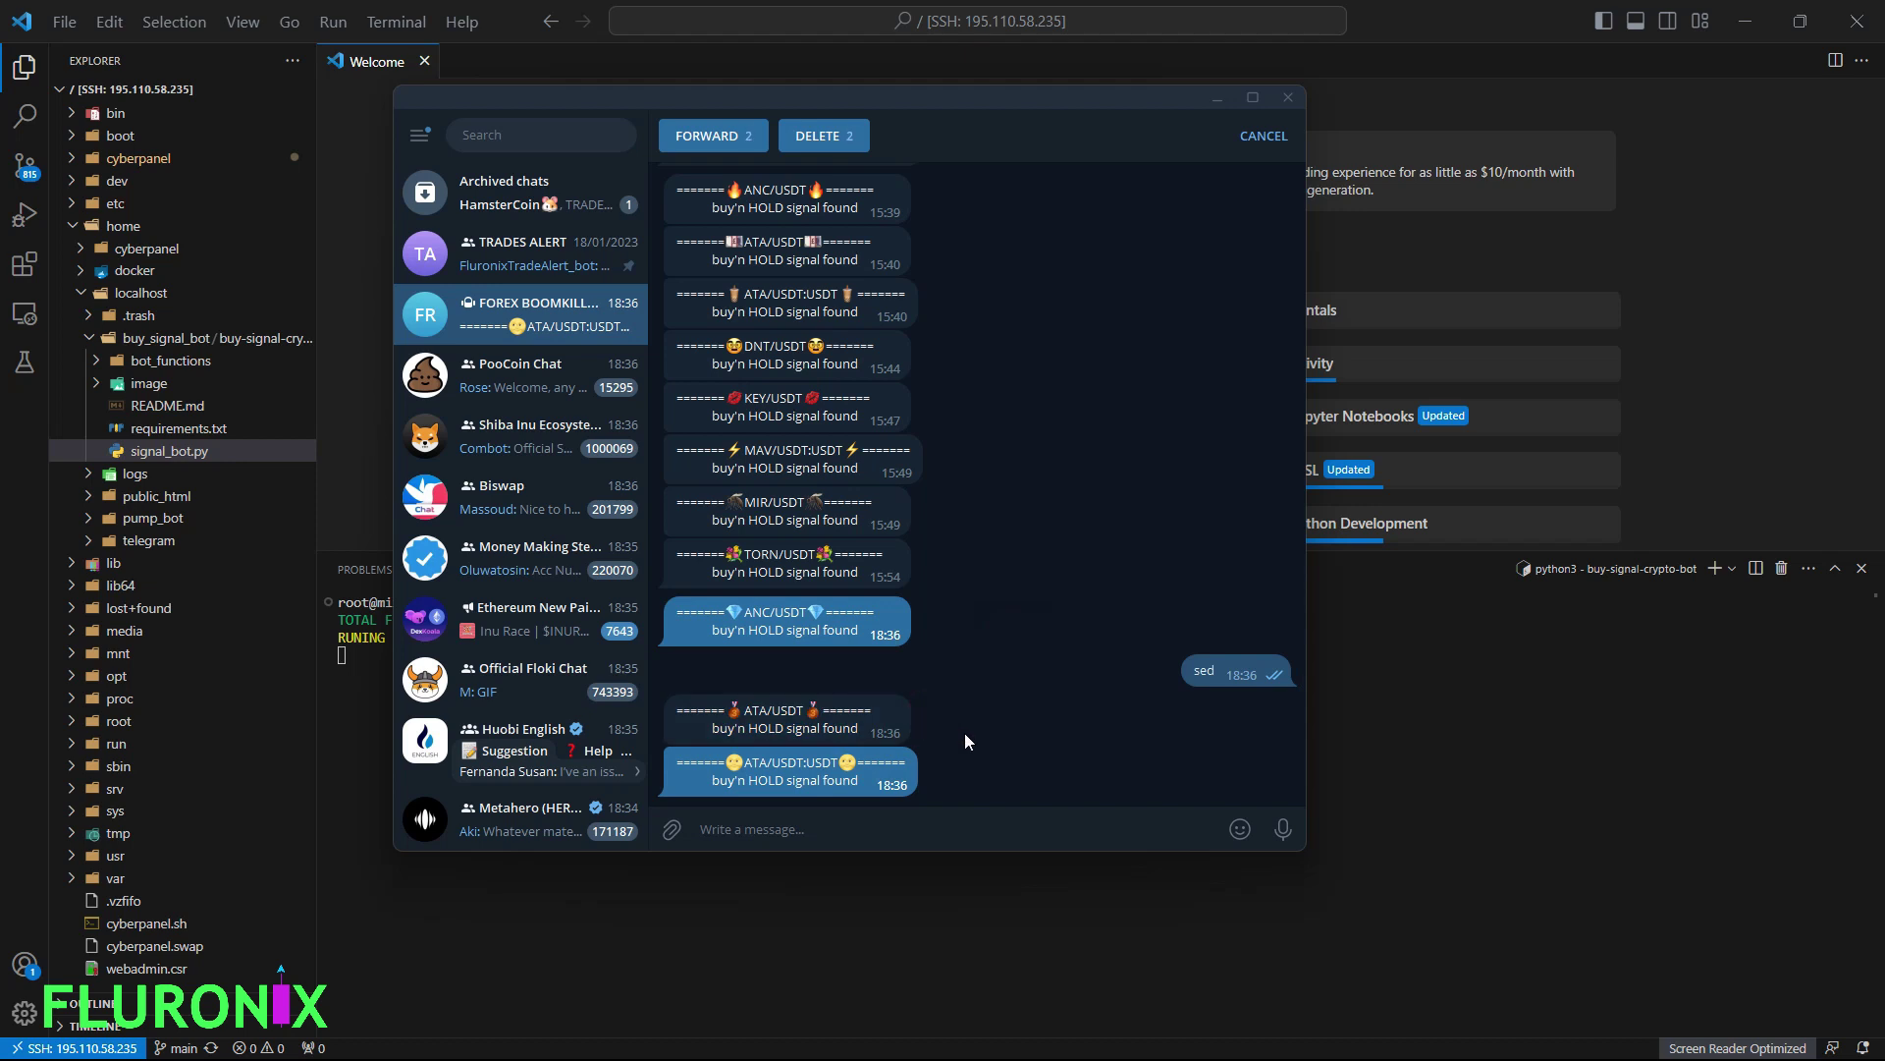
pyautogui.click(989, 762)
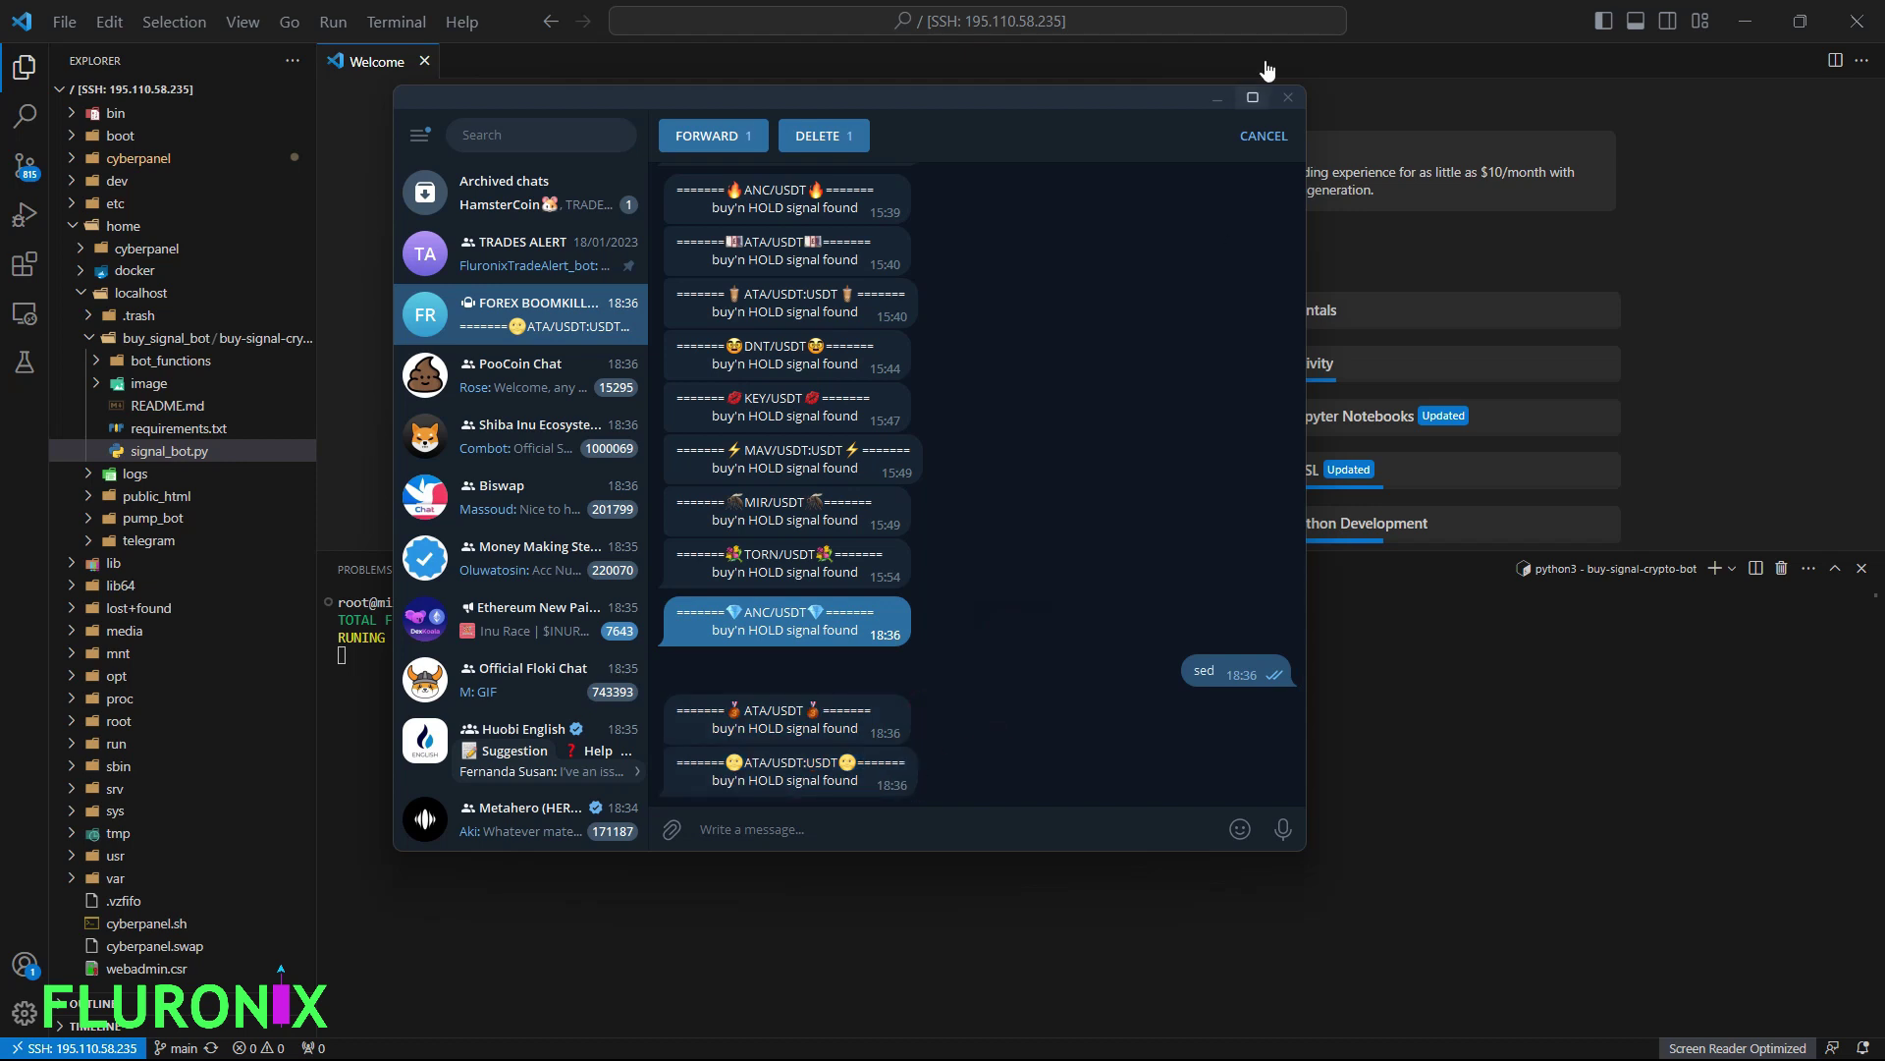
pyautogui.click(1266, 134)
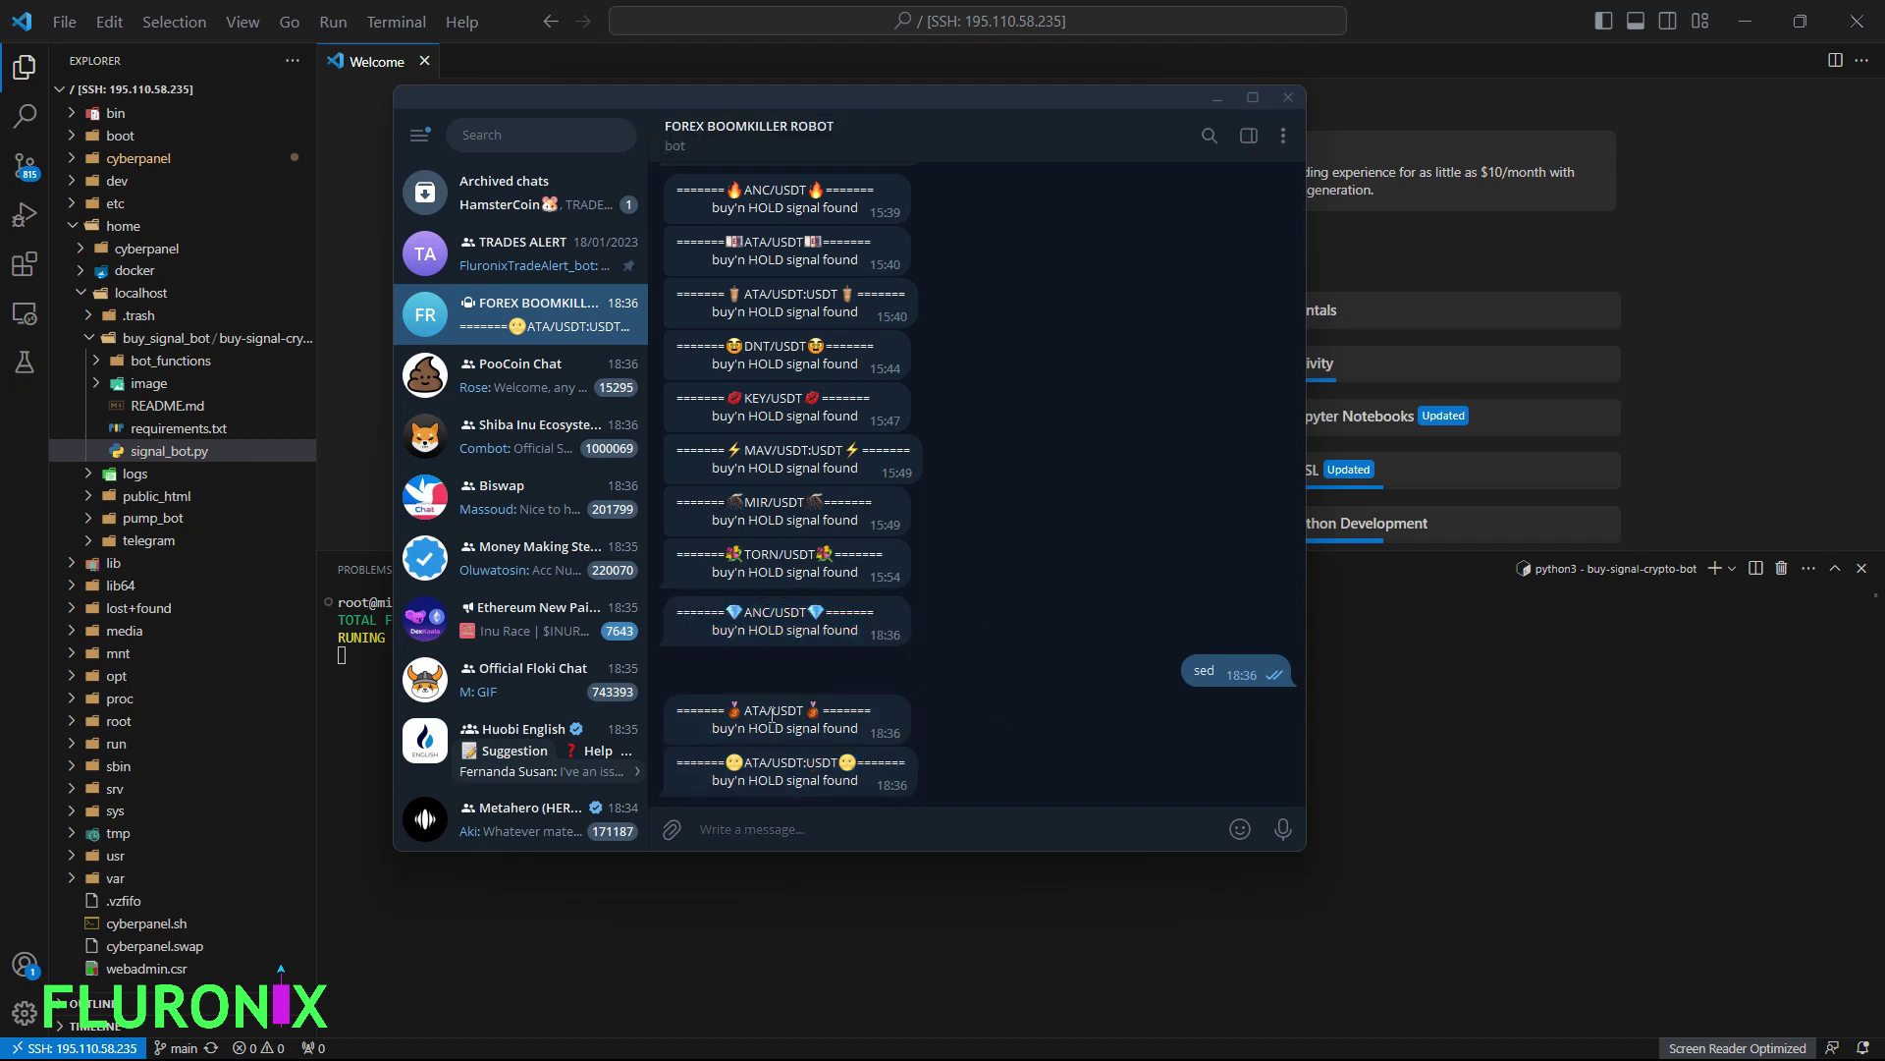